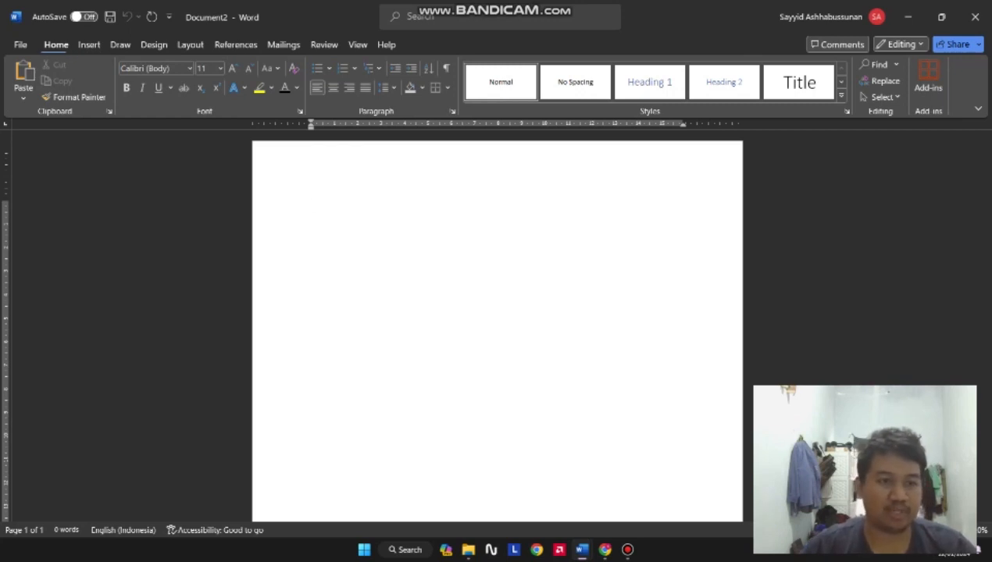
Step: Look through the available document templates and the recent files and locations for opening a document, returning to the blank page
{"action": "left_click", "coordinate": [20, 45]}
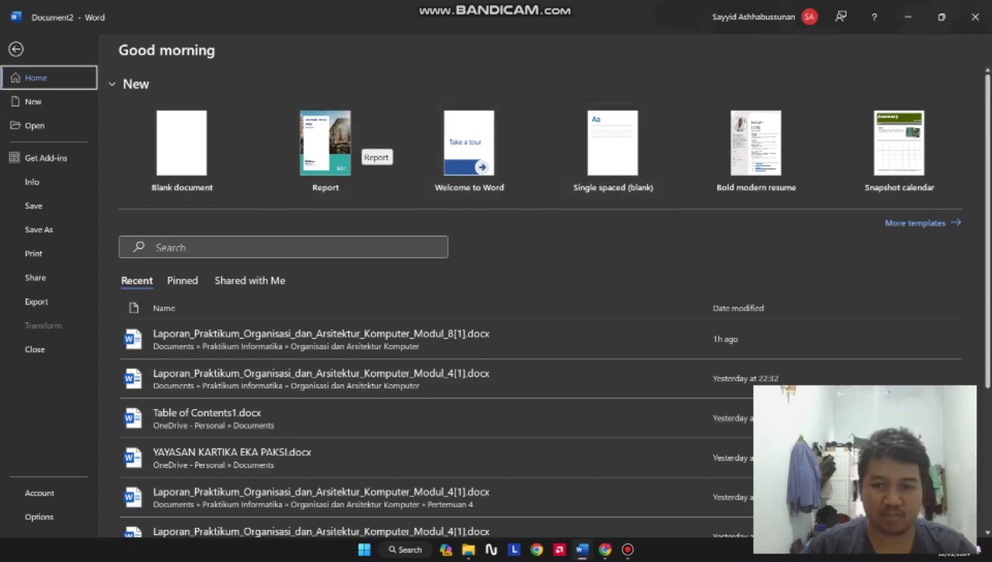
{"action": "left_click", "coordinate": [914, 223]}
{"action": "scroll", "coordinate": [344, 391], "scroll_direction": "down", "scroll_amount": 8}
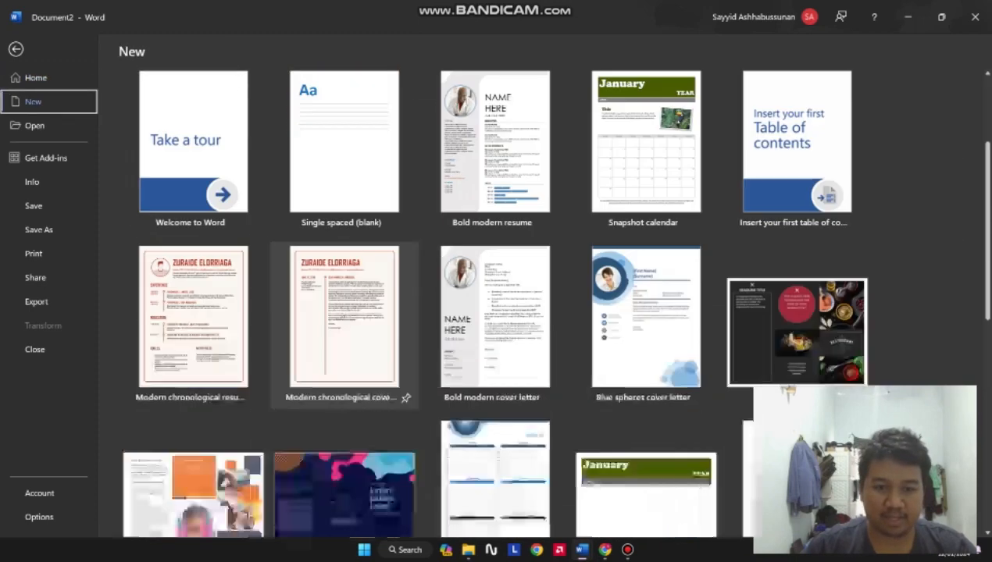
{"action": "scroll", "coordinate": [343, 390], "scroll_direction": "up", "scroll_amount": 8}
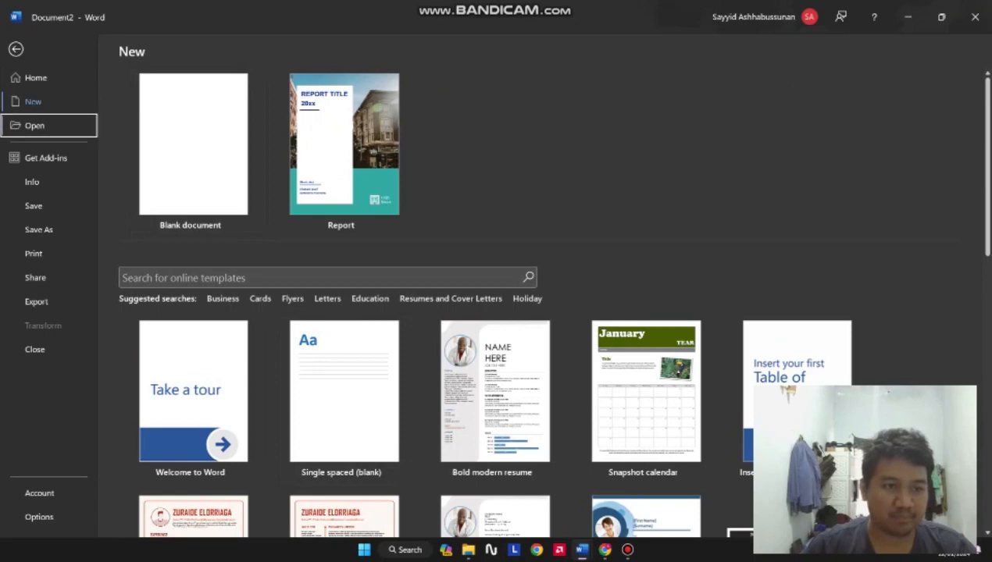
{"action": "left_click", "coordinate": [34, 125]}
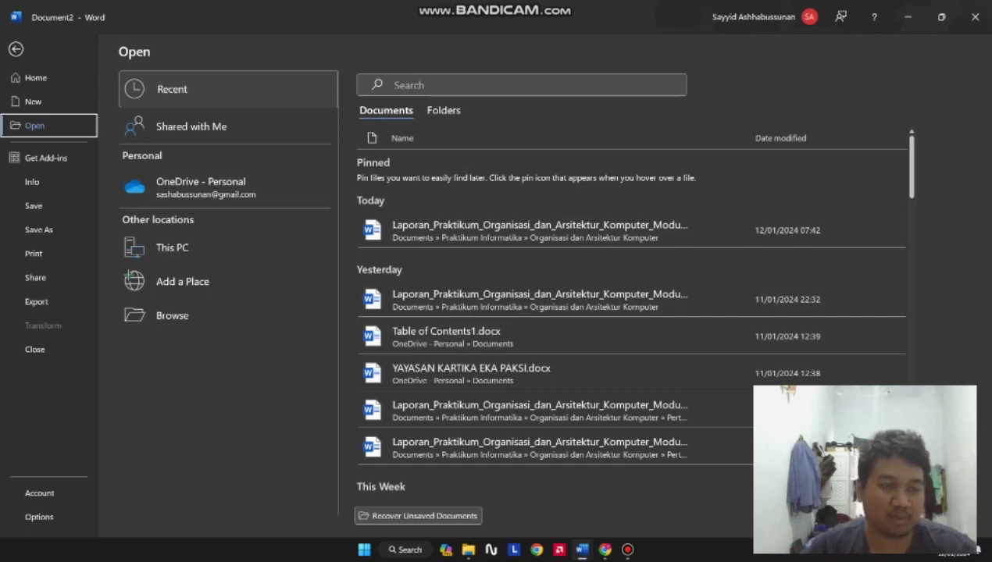
{"action": "key", "text": "Escape"}
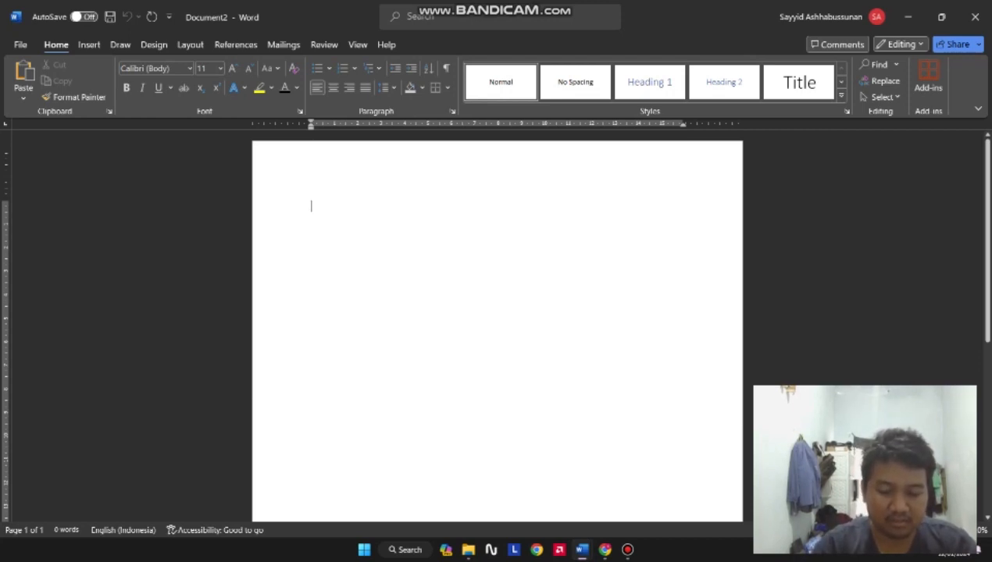
Step: Enter the word "Mahasiswa" at the start of the blank document
{"action": "type", "text": "U"}
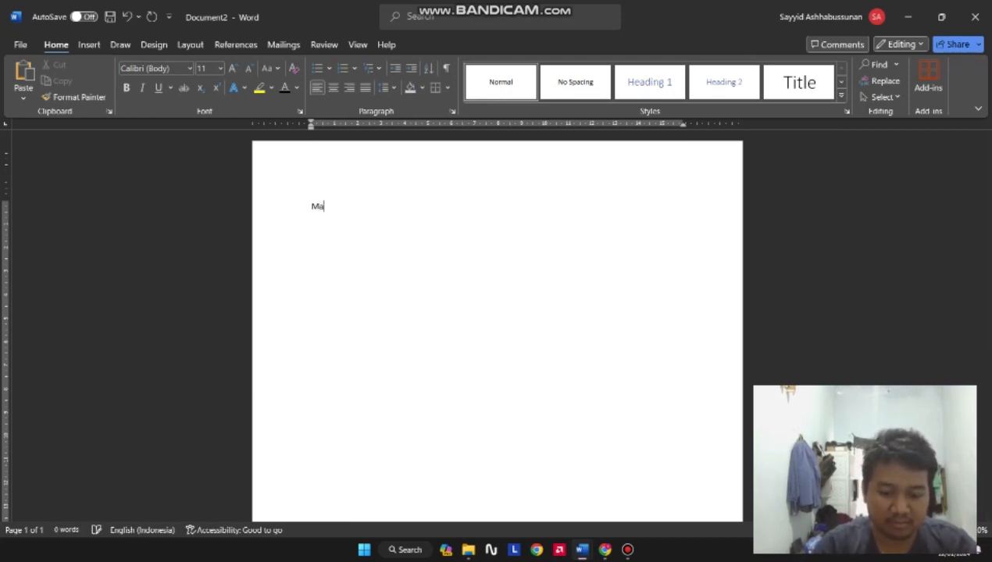
{"action": "type", "text": "ahasiswa"}
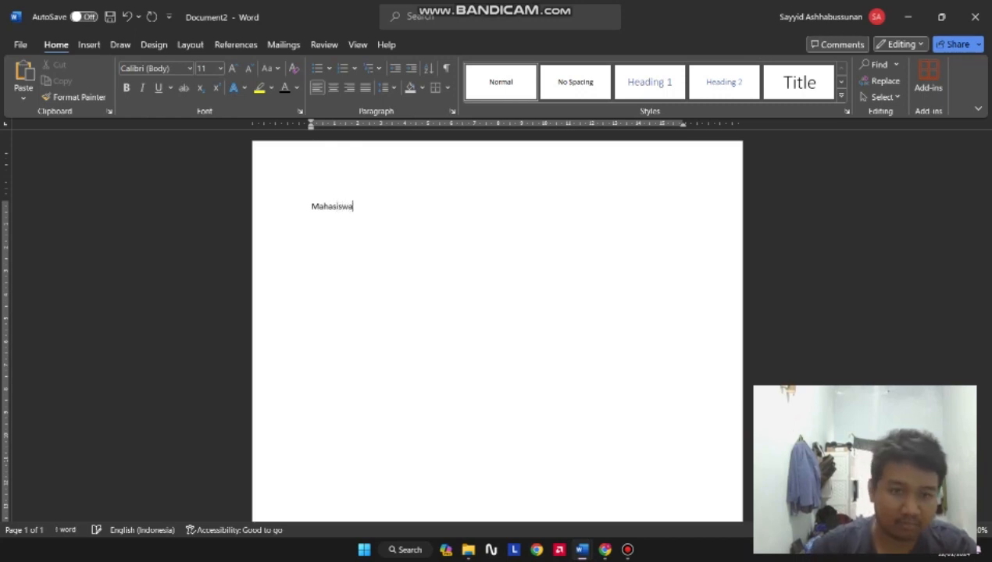
Step: Try bold and then italic formatting on the word "Mahasiswa"
{"action": "double_click", "coordinate": [335, 208]}
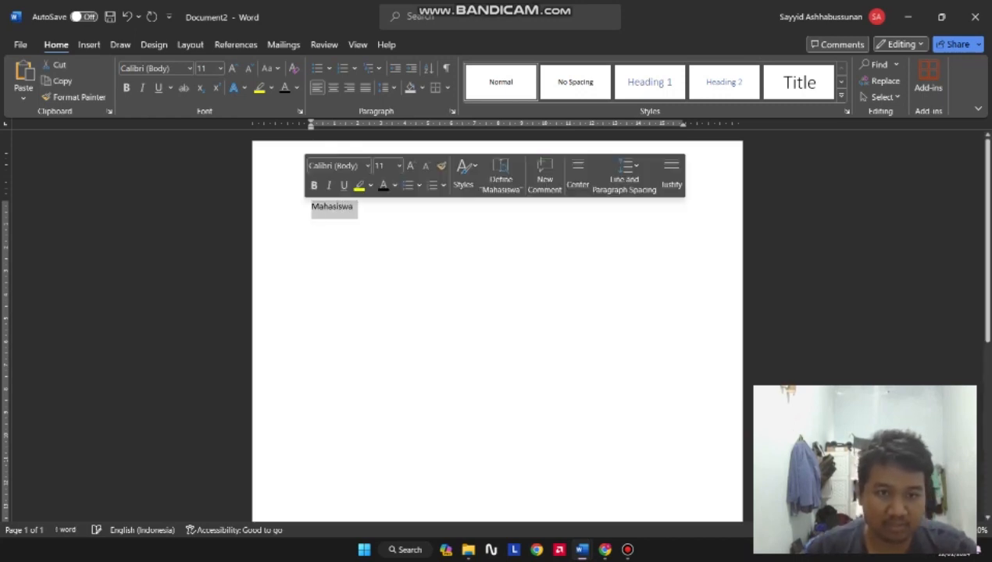
{"action": "key", "text": "ctrl+u"}
{"action": "key", "text": "ctrl+b"}
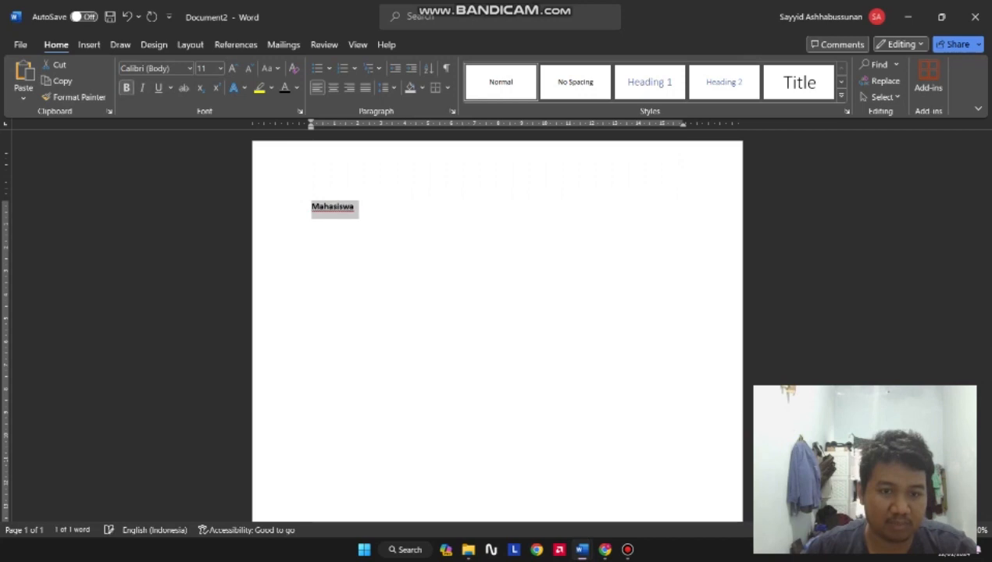
{"action": "key", "text": "Right"}
{"action": "key", "text": "ctrl+a"}
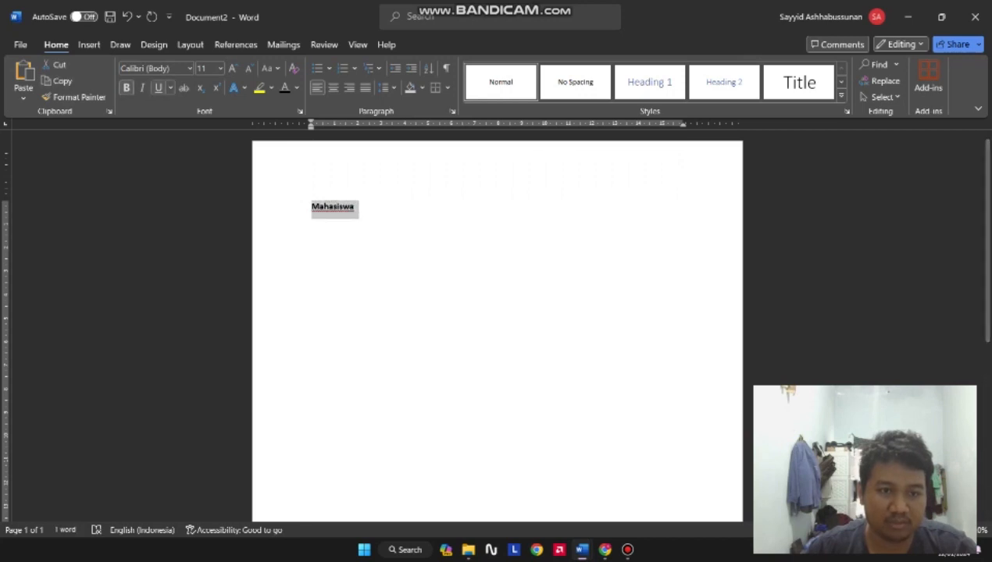
{"action": "key", "text": "ctrl+b"}
{"action": "key", "text": "ctrl+i"}
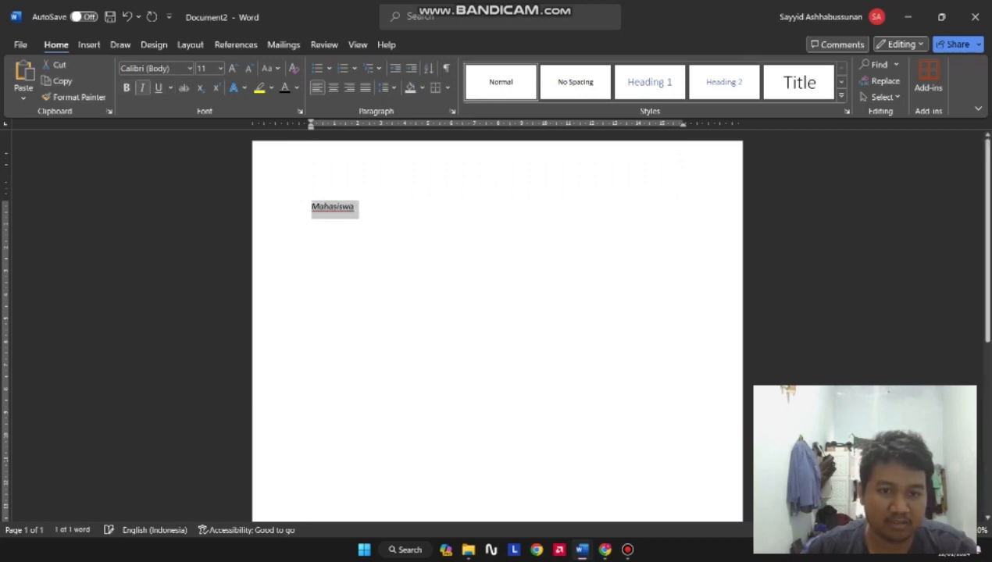
Step: Underline the whole word "Mahasiswa" and remove its italic formatting
{"action": "key", "text": "Right"}
{"action": "key", "text": "ctrl+a"}
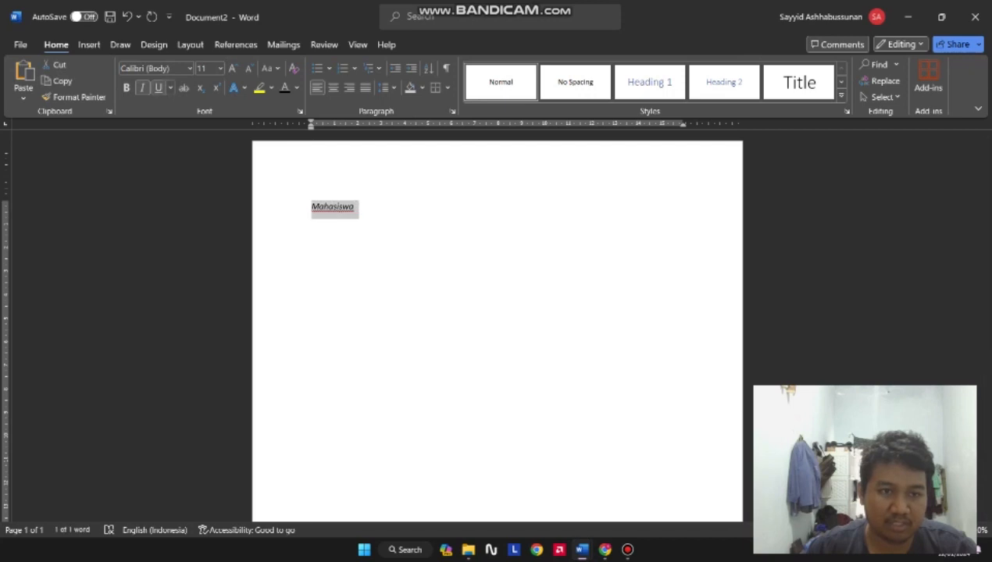
{"action": "key", "text": "ctrl+u"}
{"action": "key", "text": "ctrl+i"}
{"action": "left_click", "coordinate": [341, 207]}
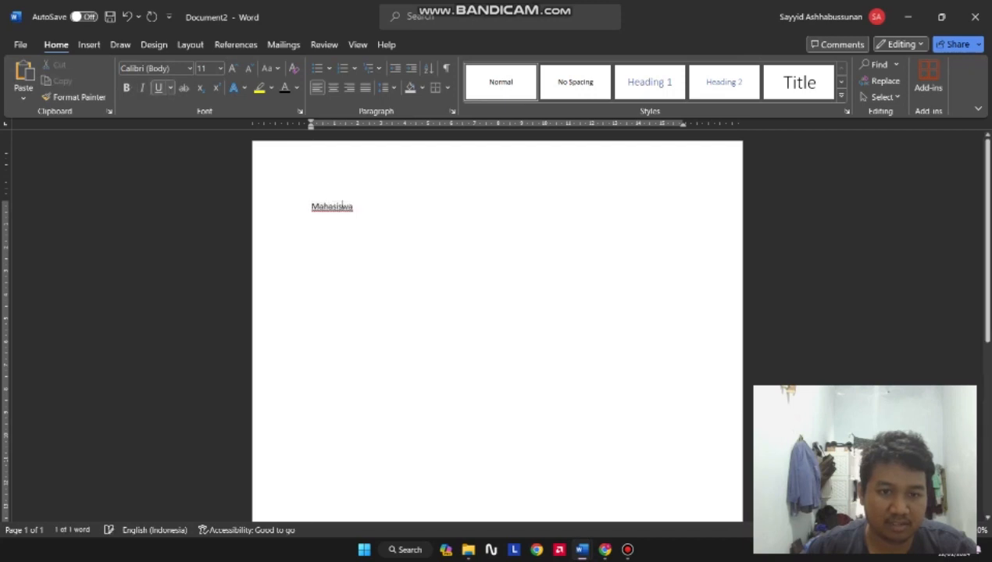
Step: Try a blue theme font colour on "Mahasiswa", then restore the Automatic colour
{"action": "left_click_drag", "start_coordinate": [353, 207], "coordinate": [337, 207]}
{"action": "left_click", "coordinate": [337, 207]}
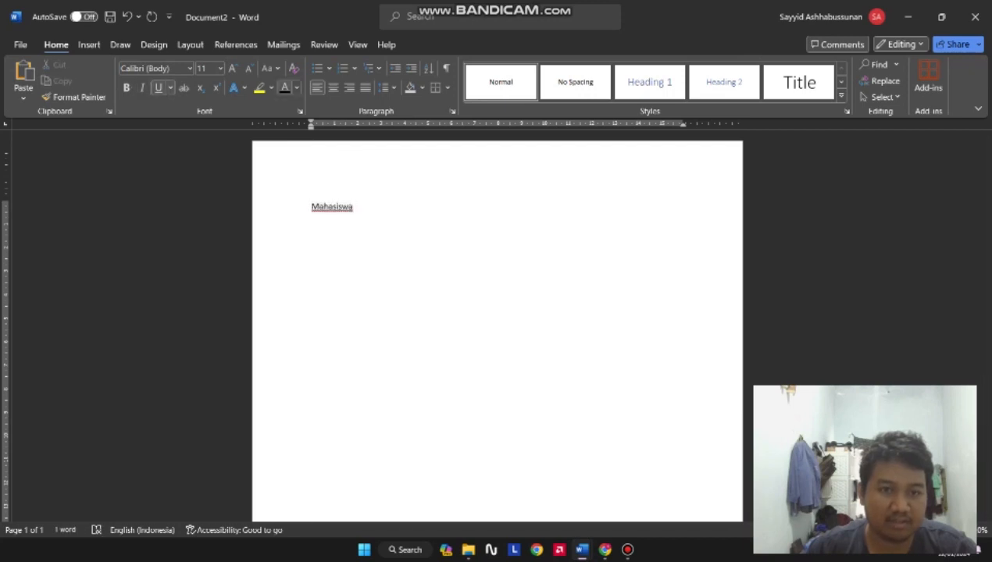
{"action": "left_click", "coordinate": [297, 88]}
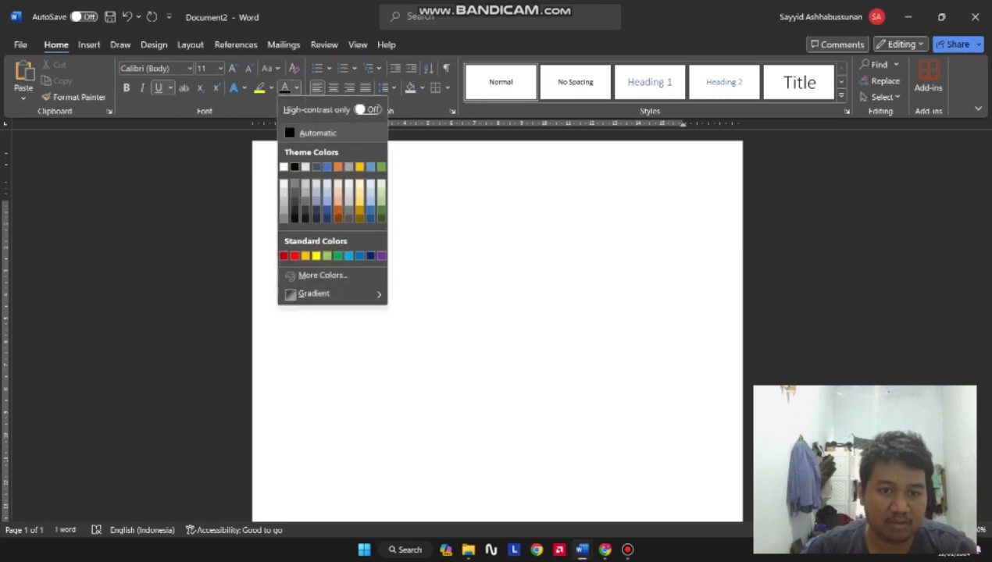
{"action": "left_click", "coordinate": [327, 167]}
{"action": "double_click", "coordinate": [332, 207]}
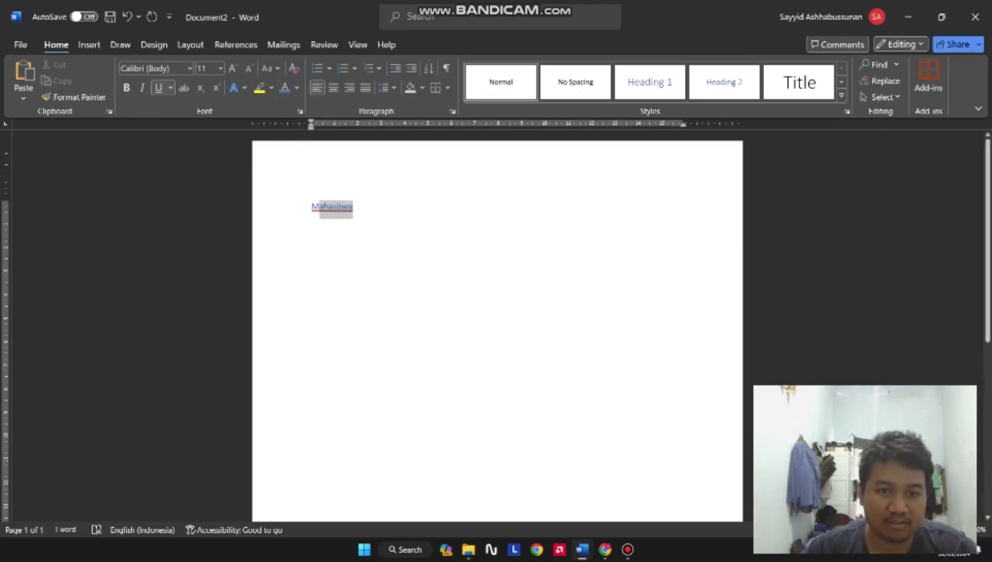
{"action": "left_click", "coordinate": [297, 87]}
{"action": "left_click", "coordinate": [311, 130]}
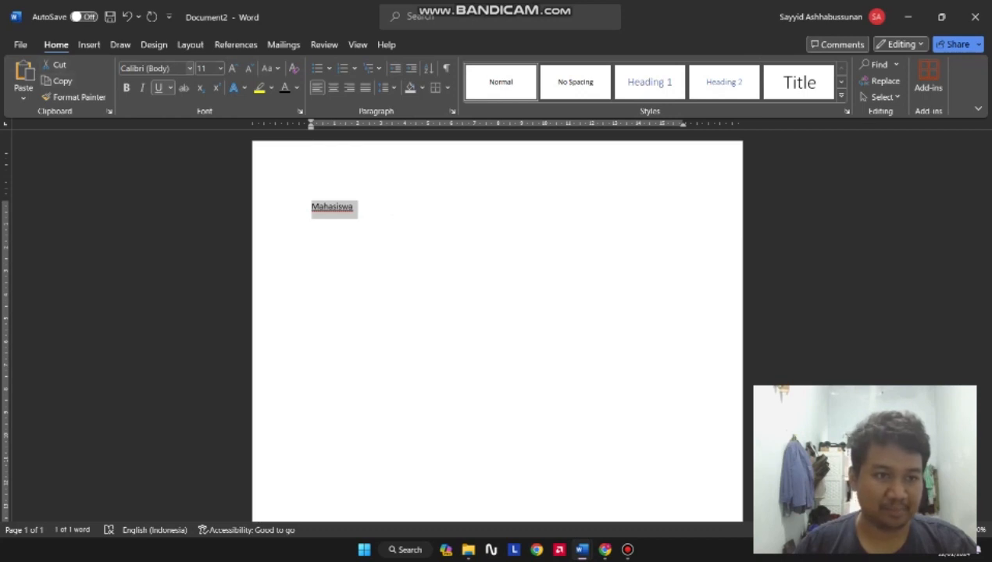
Step: Insert the built-in Austin cover page and undo the insertion
{"action": "left_click", "coordinate": [89, 44]}
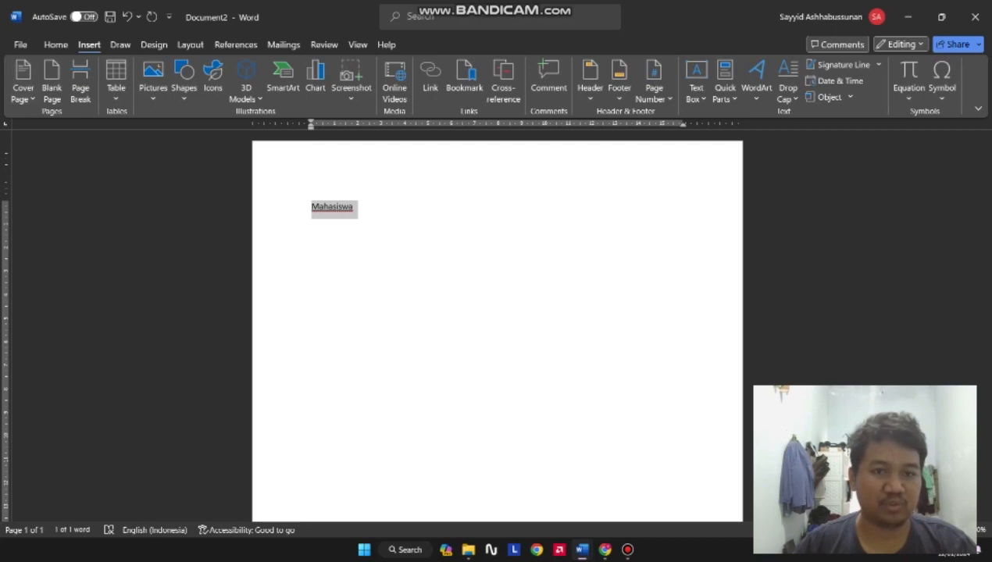
{"action": "left_click", "coordinate": [354, 207]}
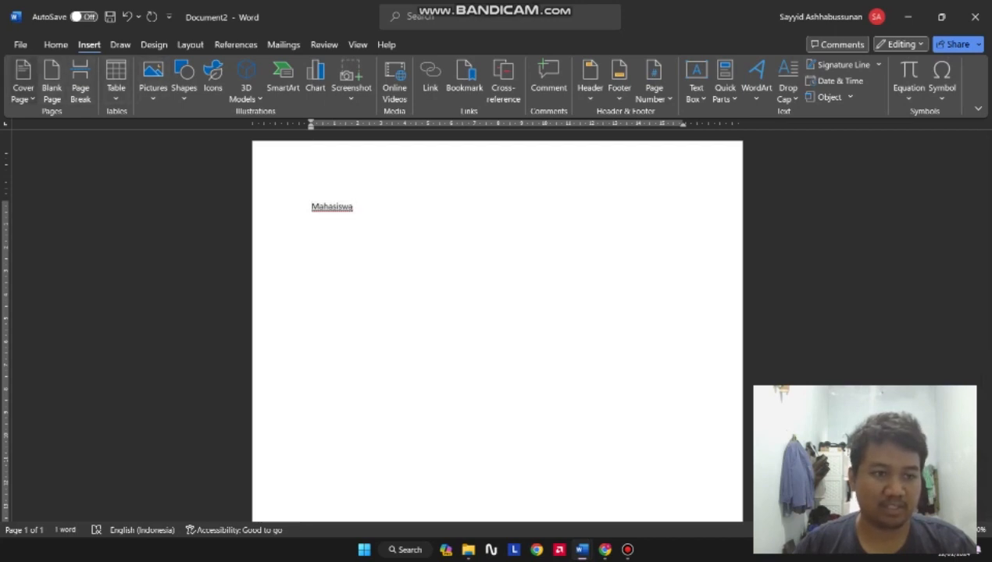
{"action": "left_click", "coordinate": [23, 87]}
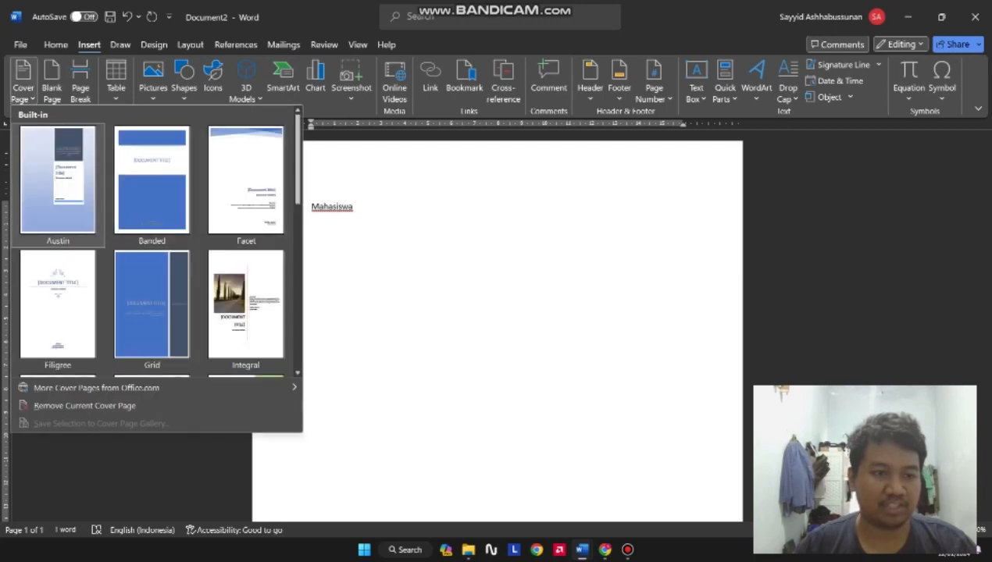
{"action": "scroll", "coordinate": [157, 242], "scroll_direction": "down", "scroll_amount": 5}
{"action": "scroll", "coordinate": [244, 301], "scroll_direction": "up", "scroll_amount": 5}
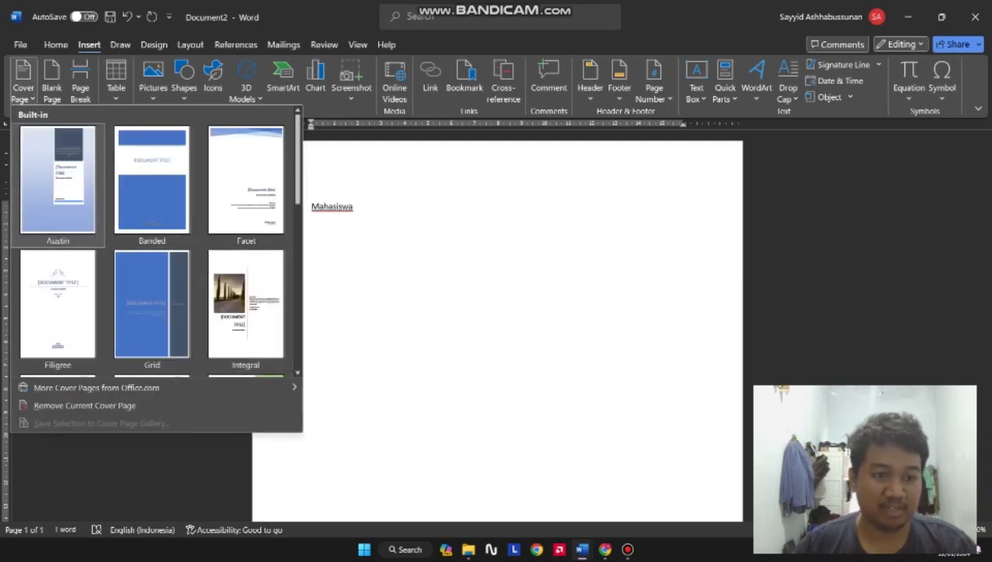
{"action": "left_click", "coordinate": [59, 184]}
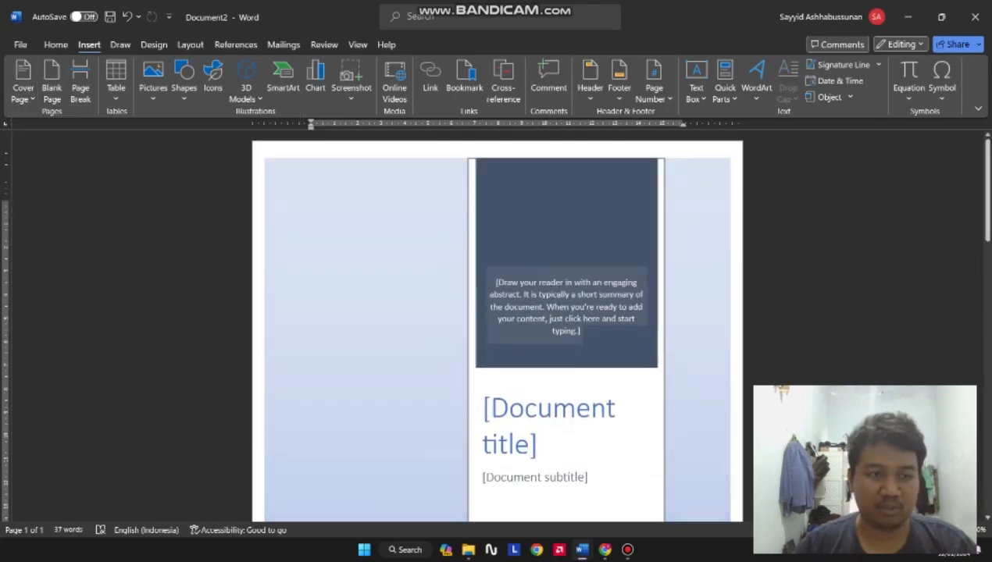
{"action": "left_click", "coordinate": [127, 16]}
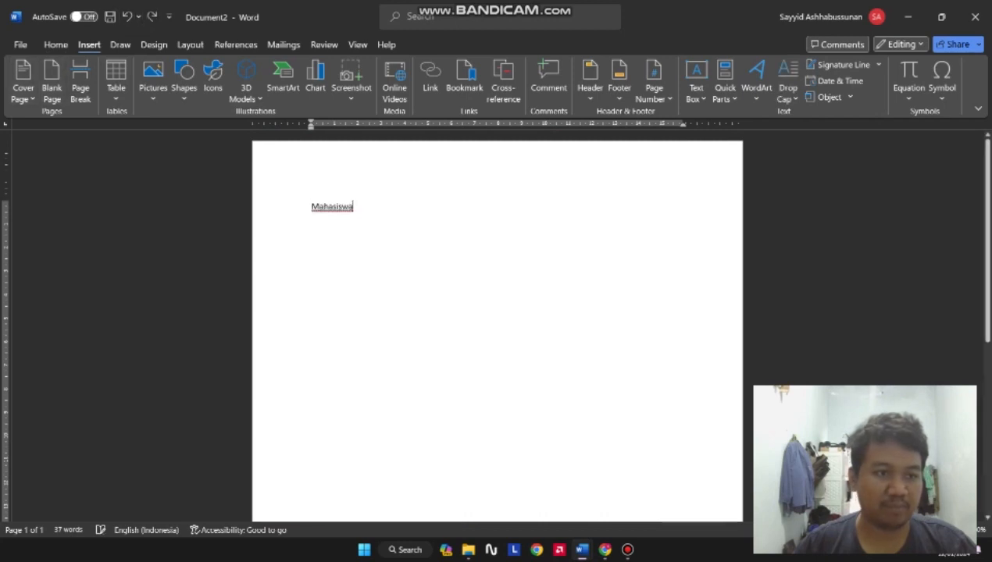
Step: Preview an 8x4 table in the document and view the dialog for inserting a picture from this device, cancelling both
{"action": "left_click", "coordinate": [116, 82]}
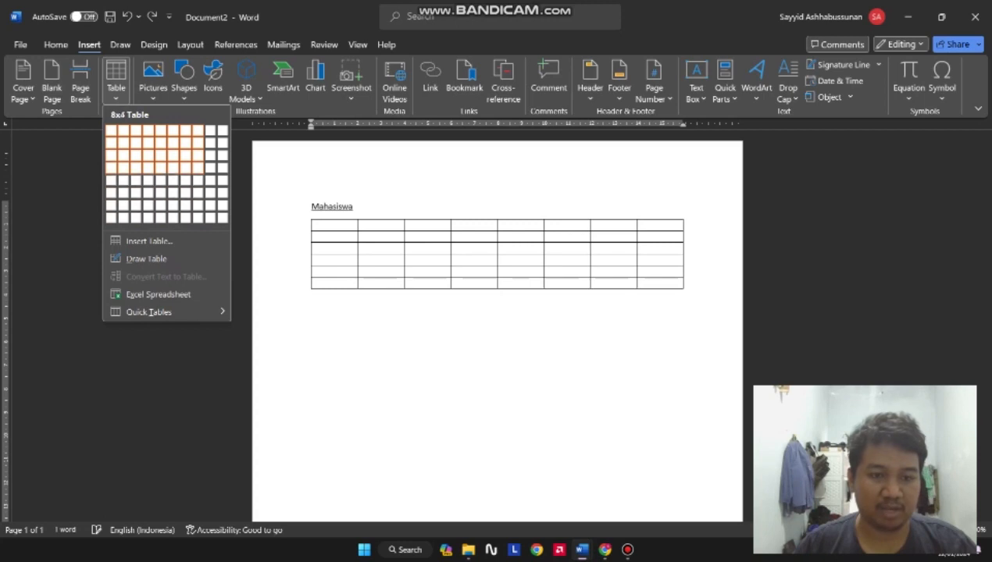
{"action": "left_click", "coordinate": [438, 286]}
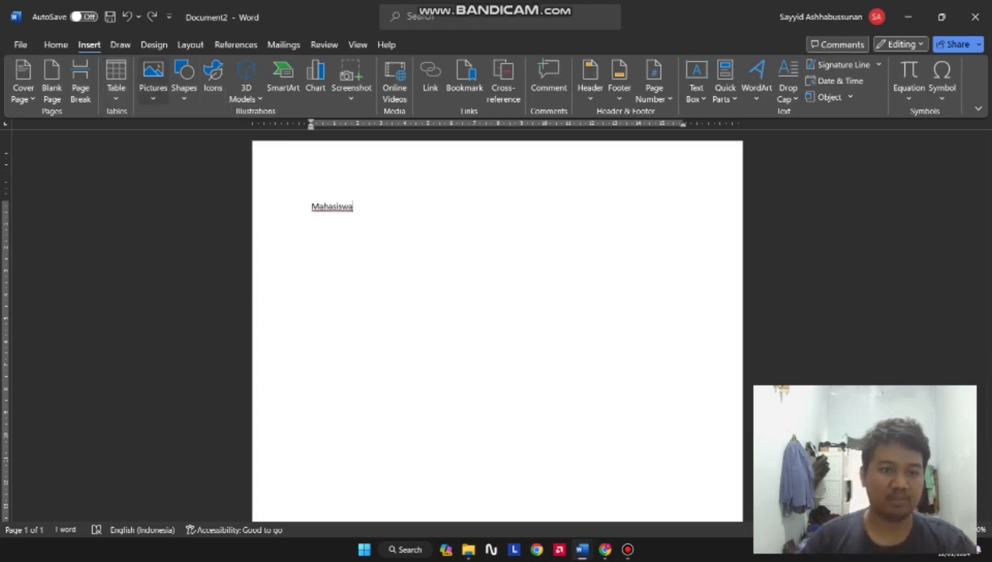
{"action": "left_click", "coordinate": [154, 82]}
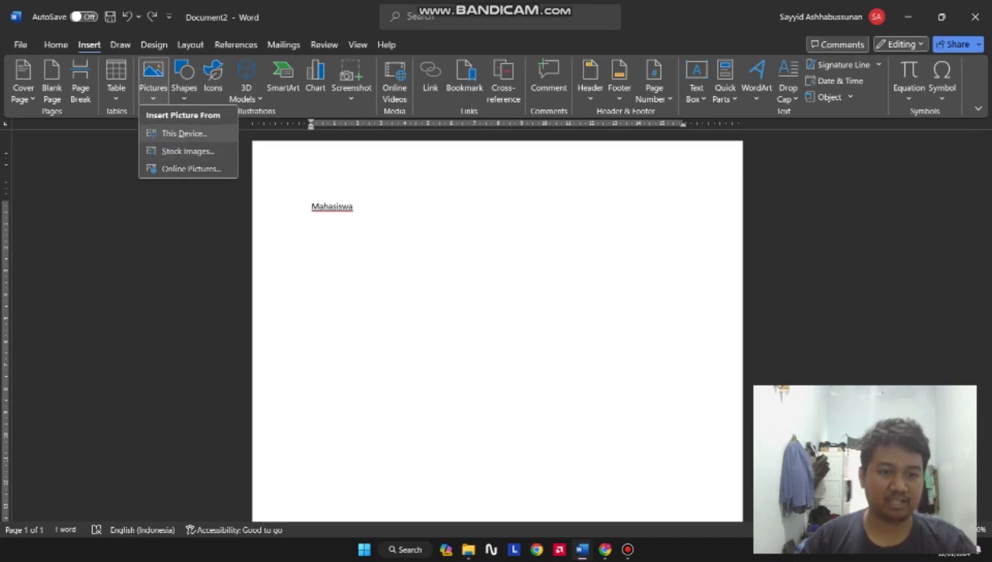
{"action": "left_click", "coordinate": [199, 134]}
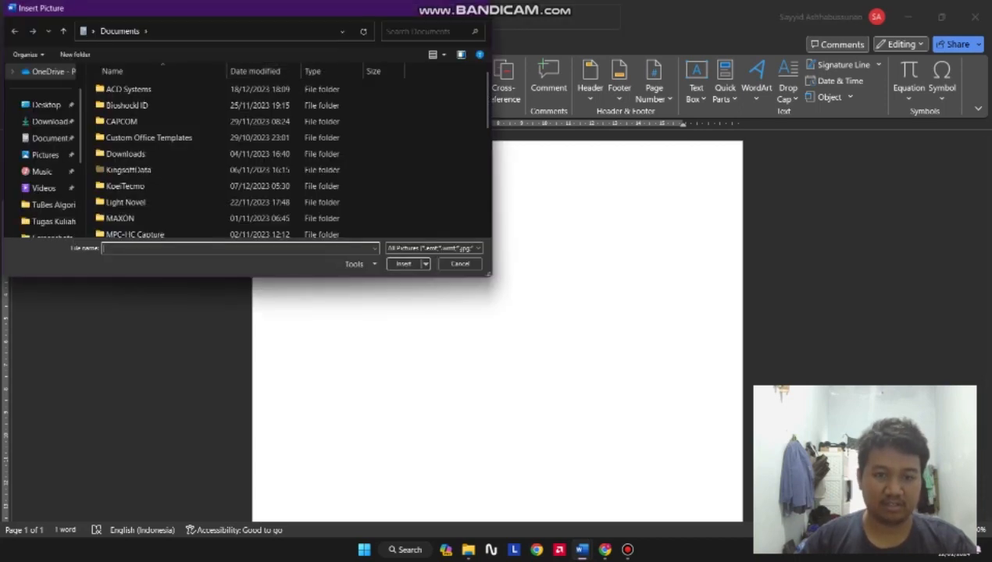
{"action": "left_click", "coordinate": [479, 8]}
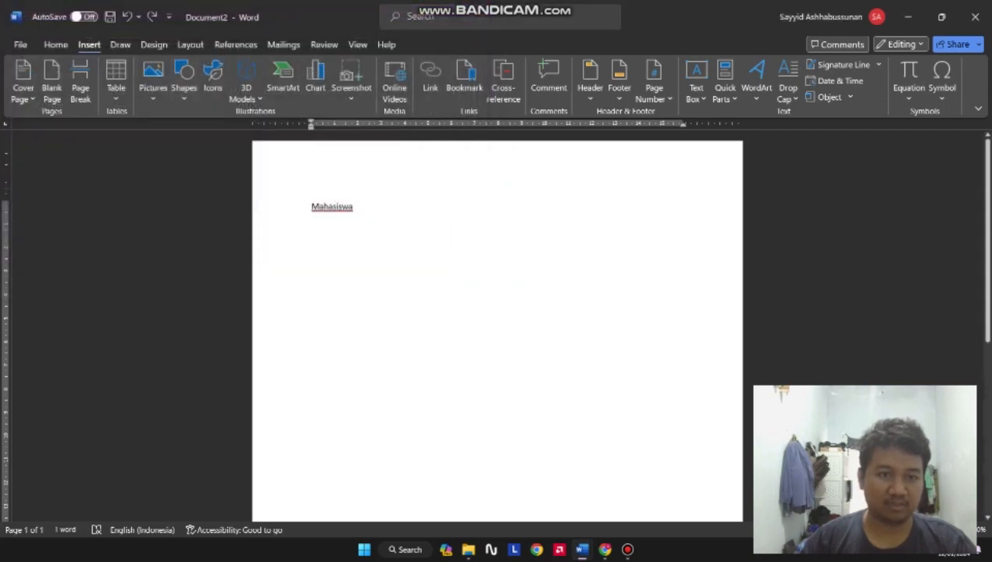
Step: Browse the icons in the stock image library and close it without inserting any
{"action": "left_click", "coordinate": [153, 78]}
{"action": "left_click", "coordinate": [153, 78]}
{"action": "left_click", "coordinate": [185, 78]}
{"action": "left_click", "coordinate": [213, 79]}
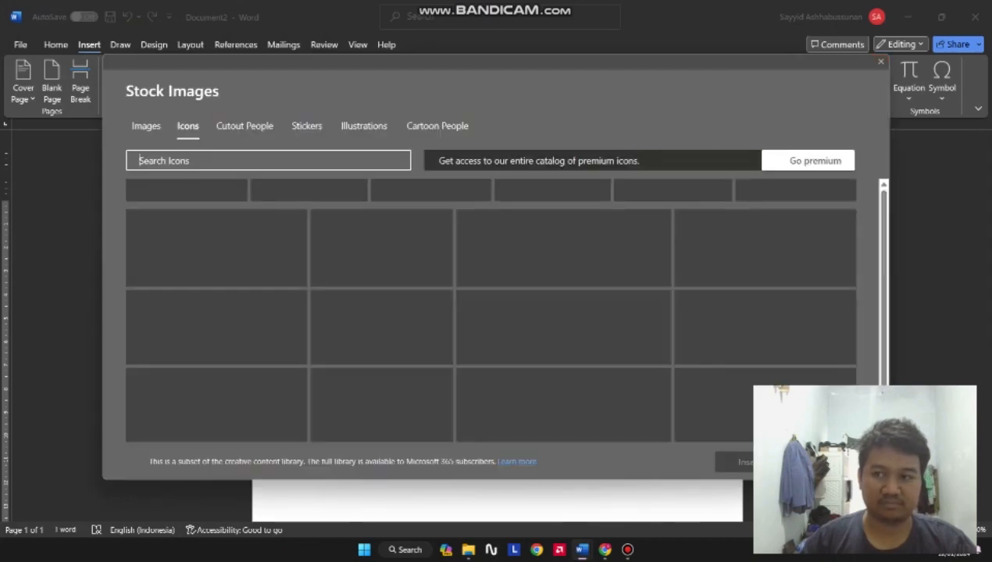
{"action": "scroll", "coordinate": [399, 301], "scroll_direction": "down", "scroll_amount": 3}
{"action": "scroll", "coordinate": [410, 289], "scroll_direction": "up", "scroll_amount": 3}
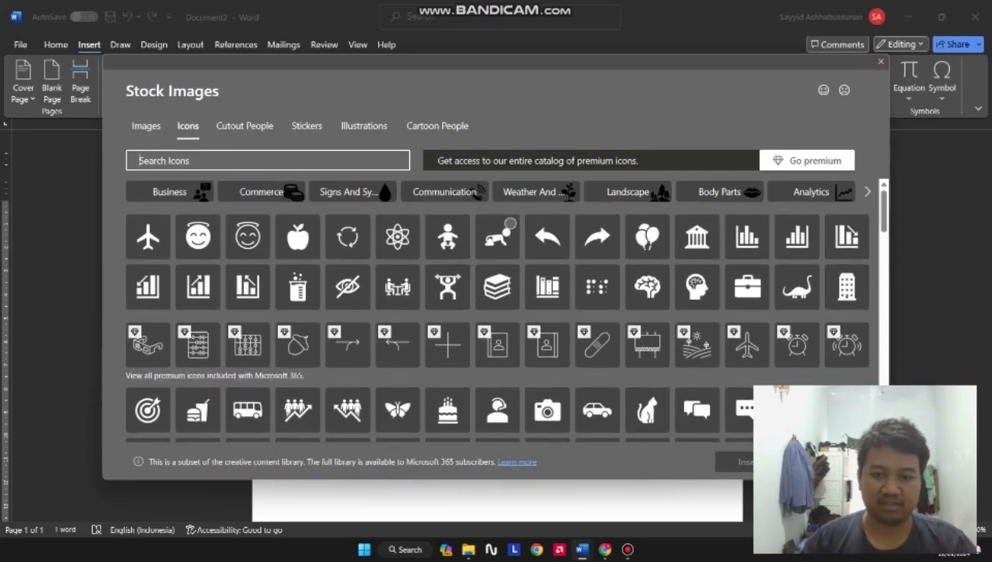
{"action": "left_click", "coordinate": [880, 61]}
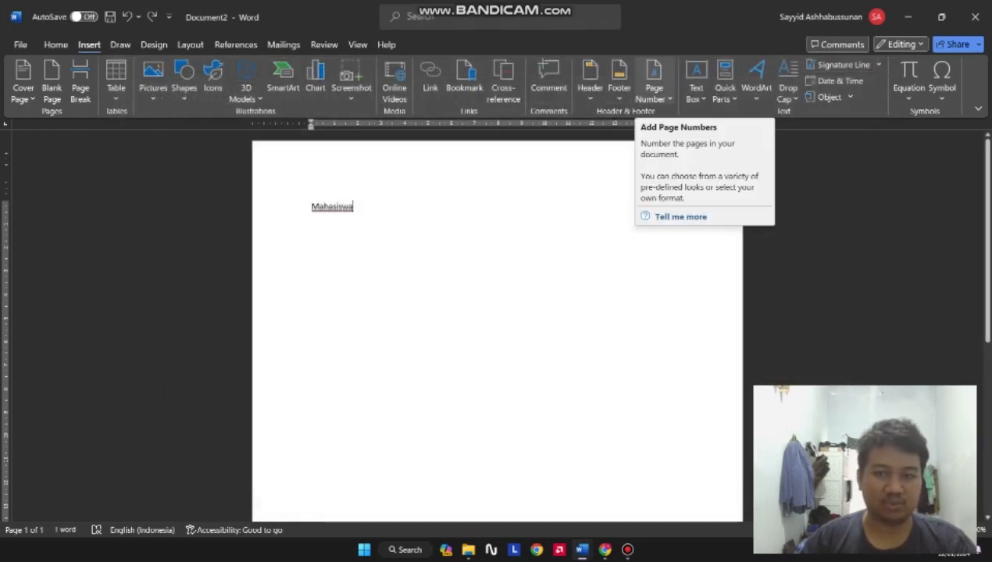
Step: Add page numbers at the bottom of the page in the Plain Number 3 style and leave footer editing
{"action": "left_click", "coordinate": [655, 82]}
{"action": "mouse_move", "coordinate": [679, 115]}
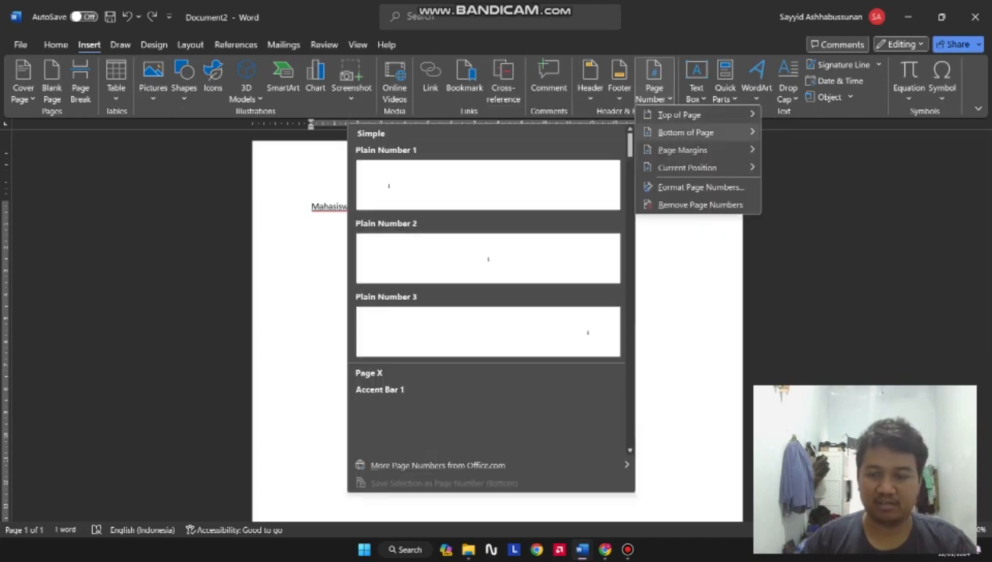
{"action": "mouse_move", "coordinate": [685, 132]}
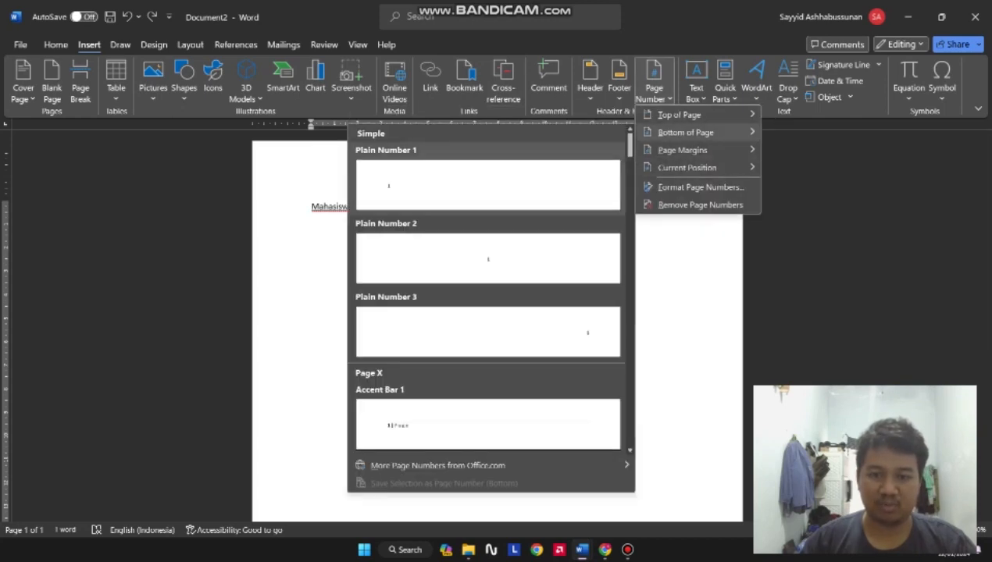
{"action": "left_click", "coordinate": [489, 331]}
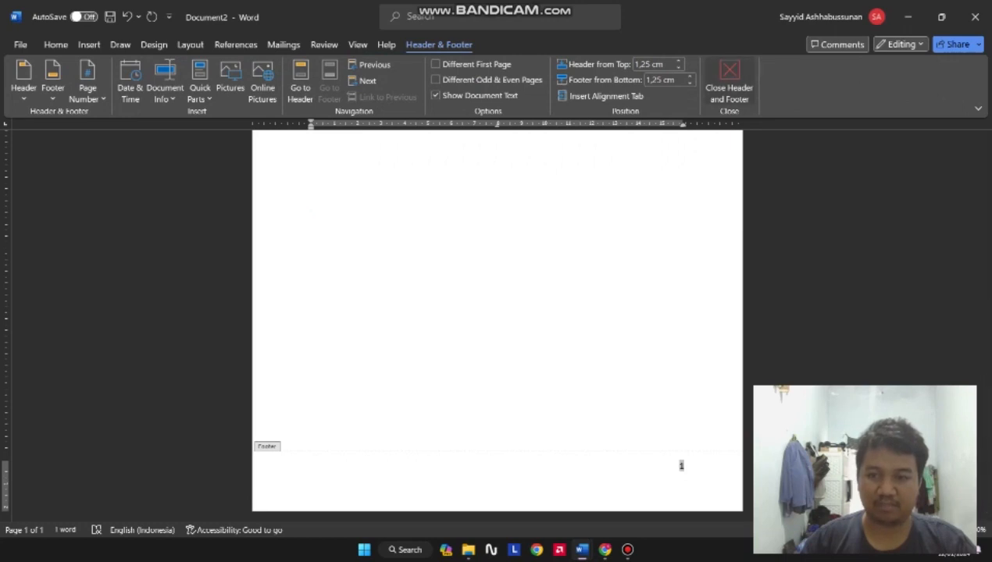
{"action": "left_click", "coordinate": [729, 88]}
{"action": "scroll", "coordinate": [497, 312], "scroll_direction": "up", "scroll_amount": 7}
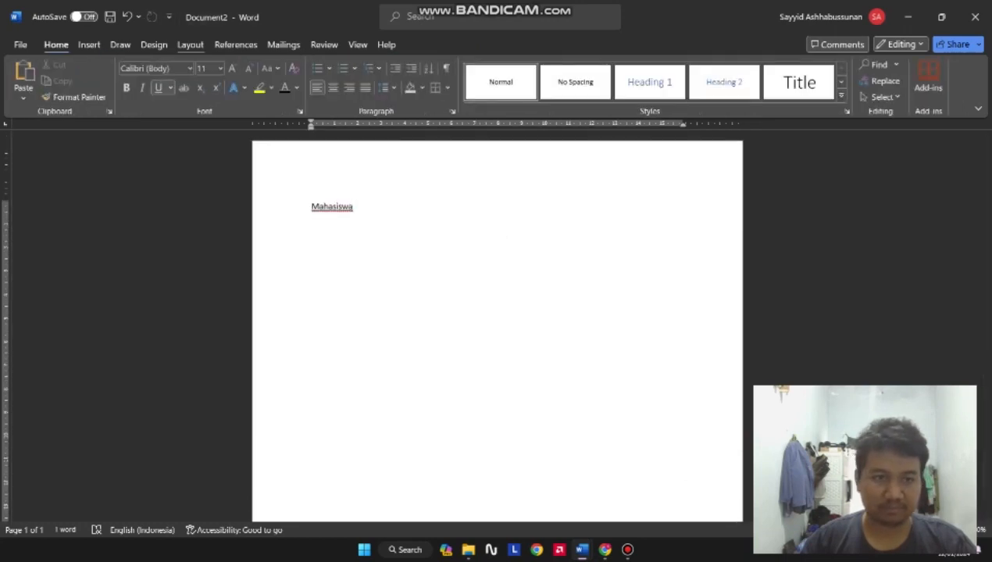
Step: View the built-in equation gallery and the list of common symbols without inserting any
{"action": "left_click", "coordinate": [89, 44]}
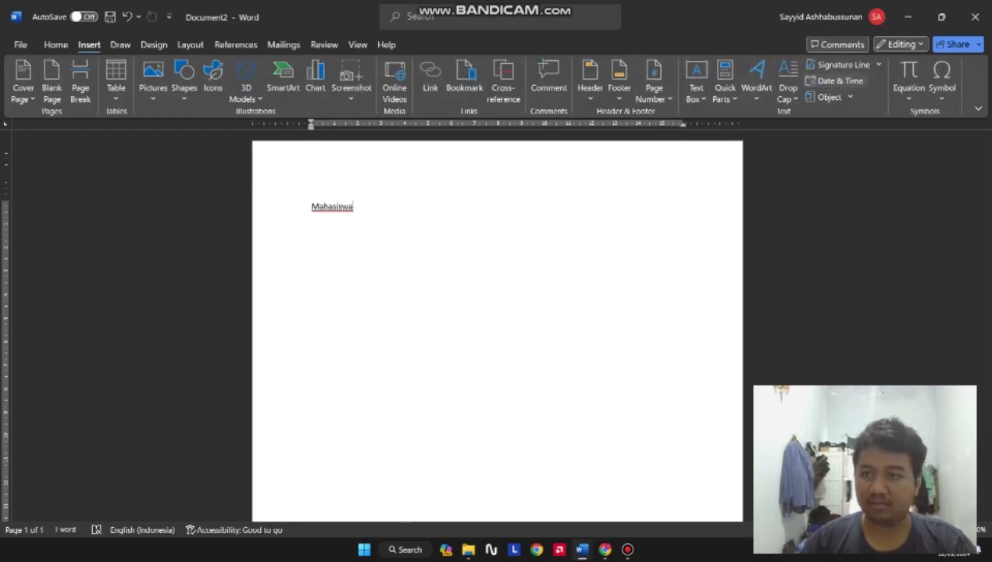
{"action": "left_click", "coordinate": [909, 92]}
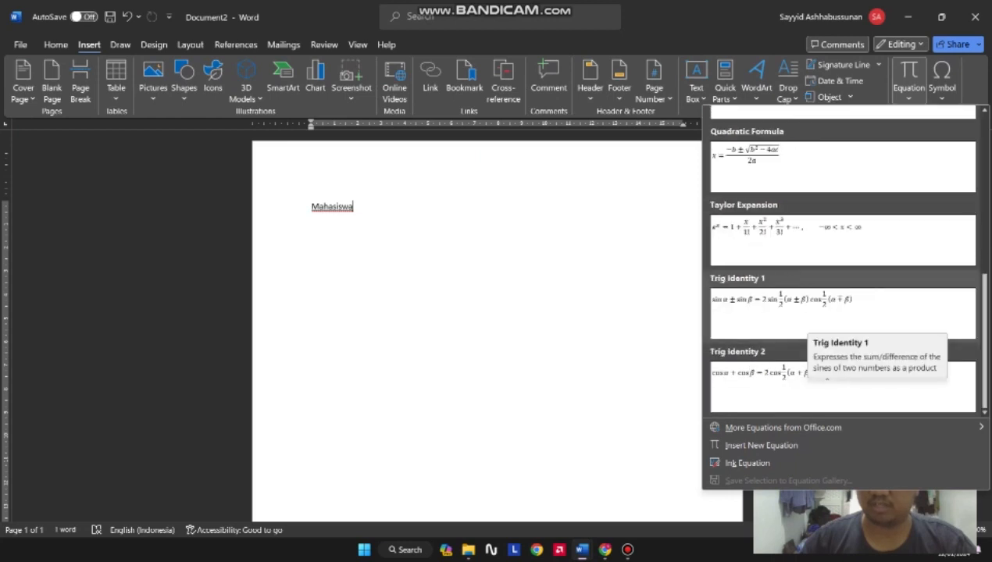
{"action": "left_click", "coordinate": [941, 88]}
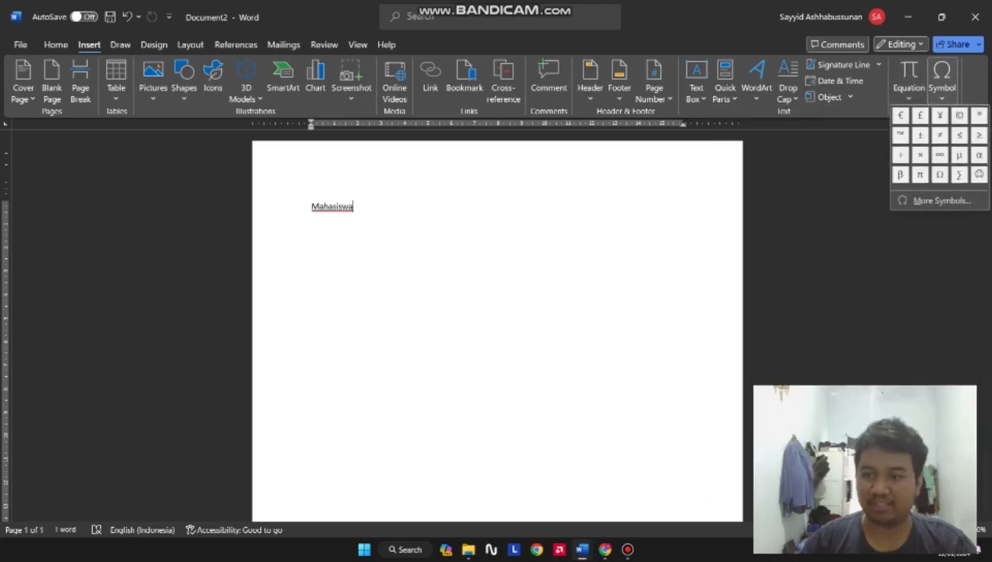
{"action": "key", "text": "Escape"}
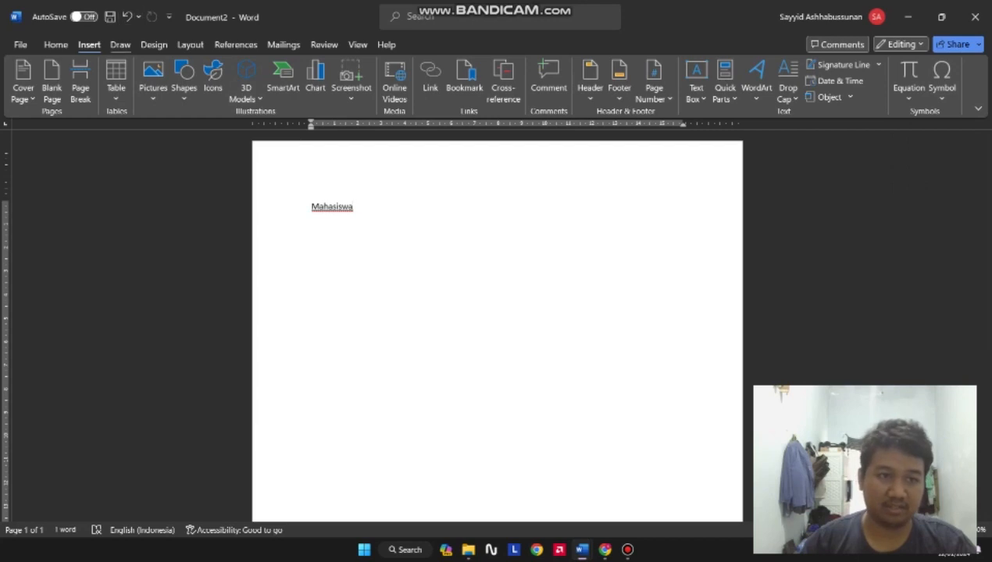
Step: Scribble beside "Mahasiswa" with the black pen, mark over it with the yellow highlighter, and erase all the ink
{"action": "left_click", "coordinate": [120, 44]}
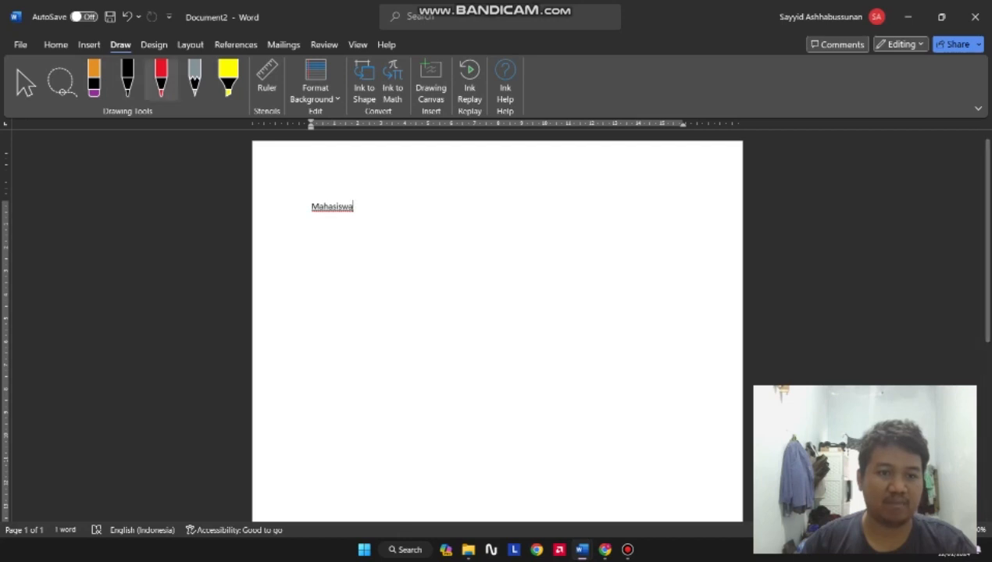
{"action": "left_click", "coordinate": [94, 79]}
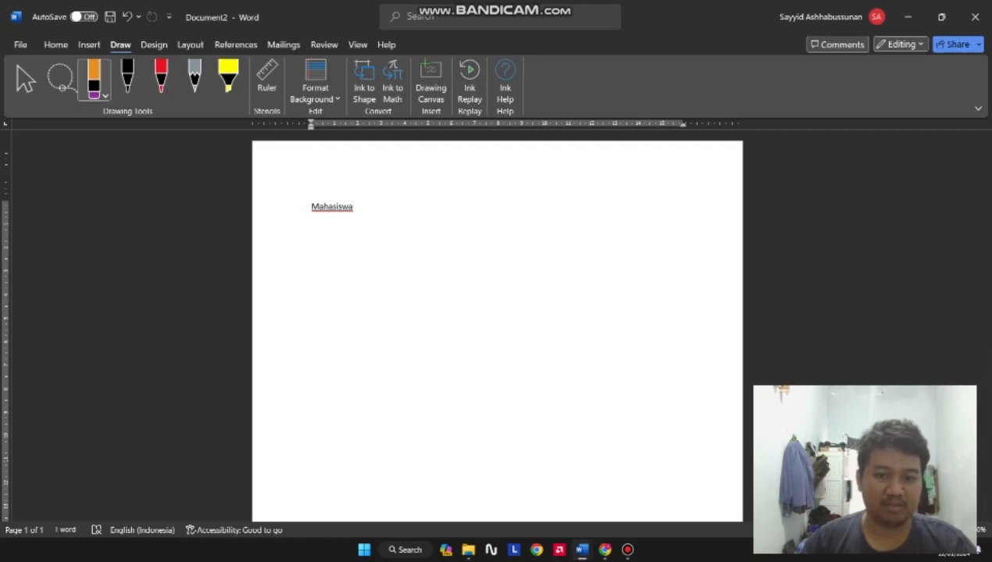
{"action": "left_click", "coordinate": [127, 78]}
{"action": "mouse_move", "coordinate": [442, 208]}
{"action": "left_mouse_down"}
{"action": "mouse_move", "coordinate": [503, 258]}
{"action": "mouse_move", "coordinate": [457, 227]}
{"action": "mouse_move", "coordinate": [480, 224]}
{"action": "left_mouse_up"}
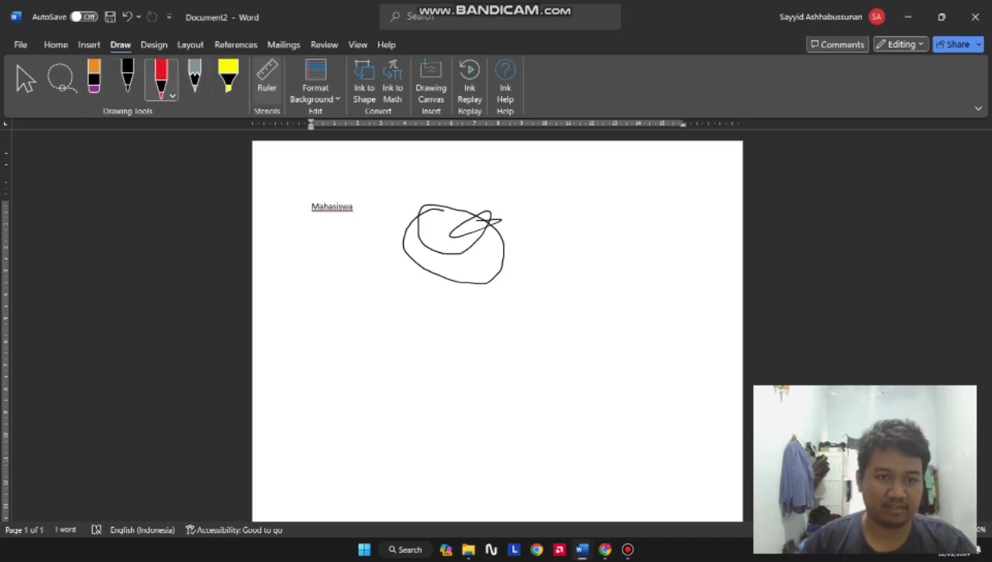
{"action": "left_click", "coordinate": [228, 78]}
{"action": "mouse_move", "coordinate": [421, 195]}
{"action": "left_mouse_down"}
{"action": "mouse_move", "coordinate": [547, 237]}
{"action": "mouse_move", "coordinate": [391, 224]}
{"action": "left_mouse_up"}
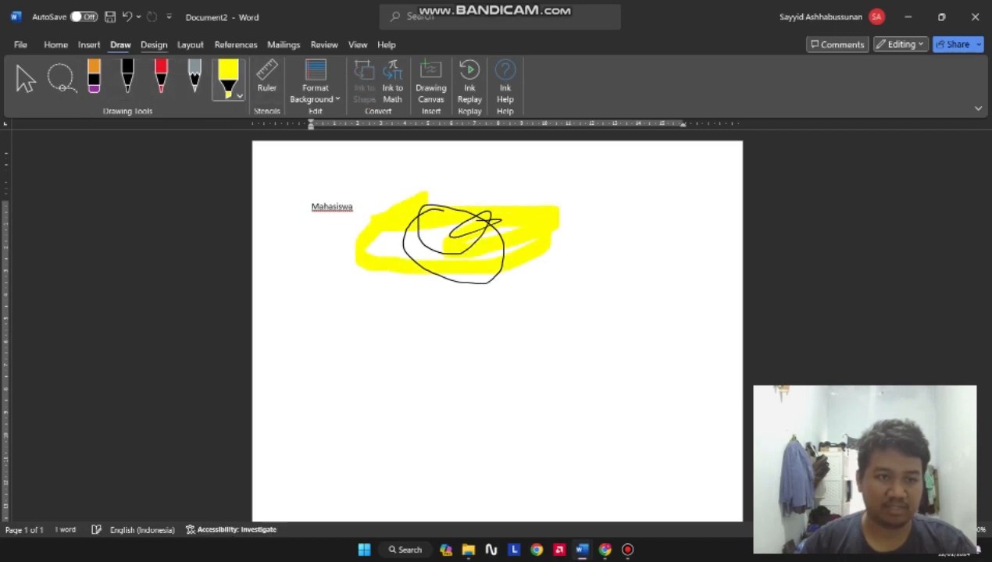
{"action": "double_click", "coordinate": [94, 78]}
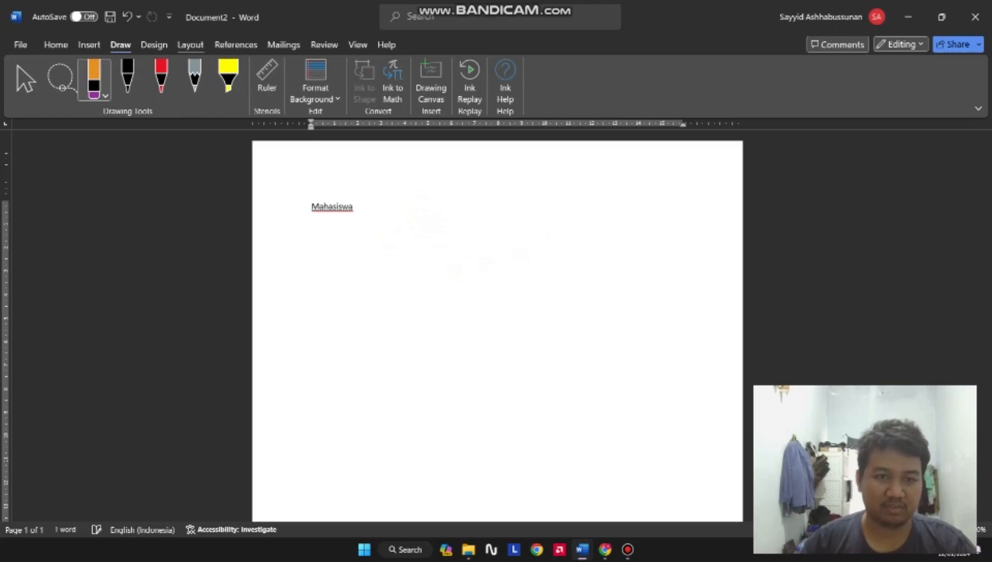
Step: Show the drawing ruler, move it on the page, and hide it again
{"action": "left_click", "coordinate": [268, 78]}
{"action": "left_click_drag", "start_coordinate": [206, 327], "coordinate": [249, 291]}
{"action": "left_click", "coordinate": [267, 78]}
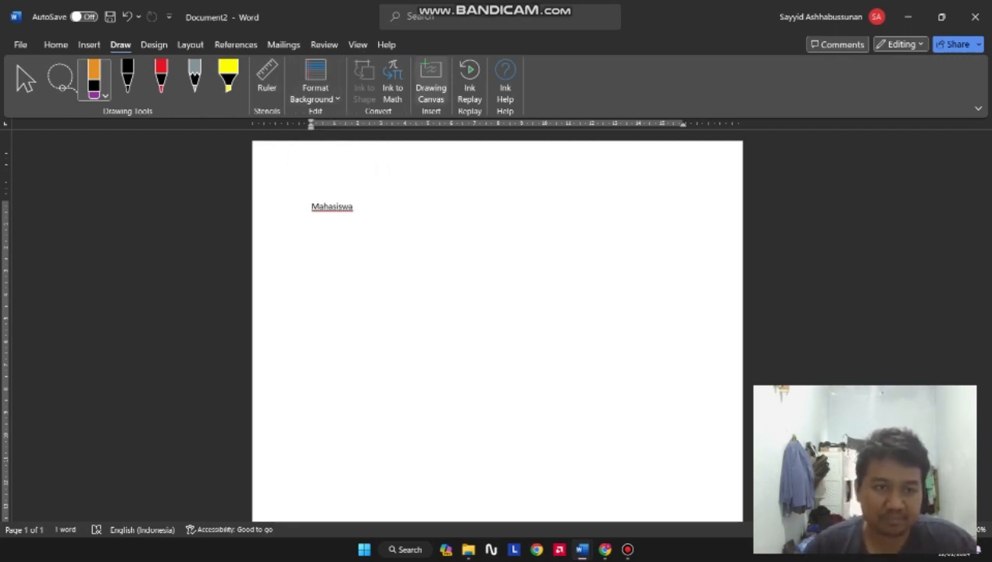
Step: Apply the built-in style set with the centred capital title to the document and view the full style set gallery
{"action": "left_click", "coordinate": [154, 44]}
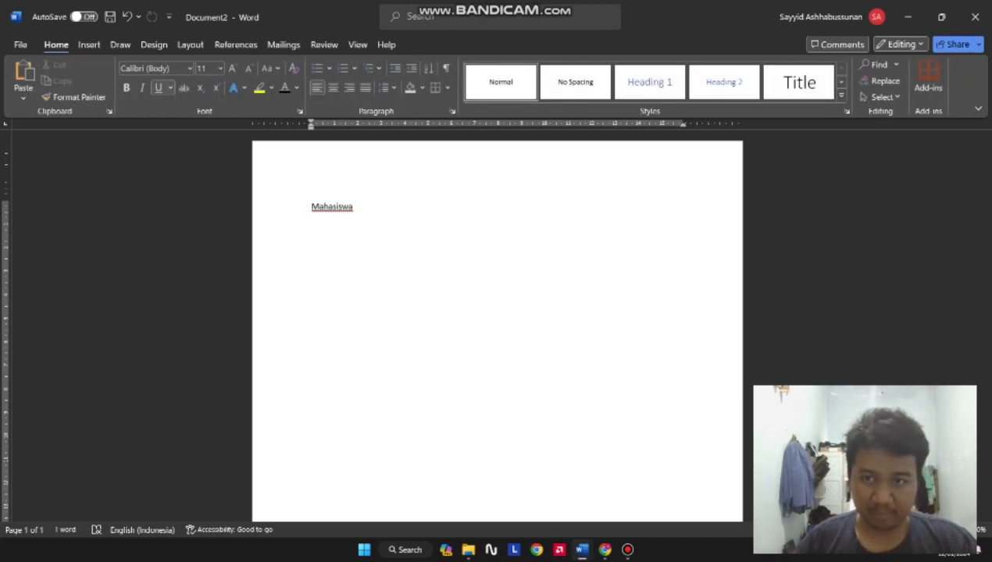
{"action": "left_click", "coordinate": [154, 45]}
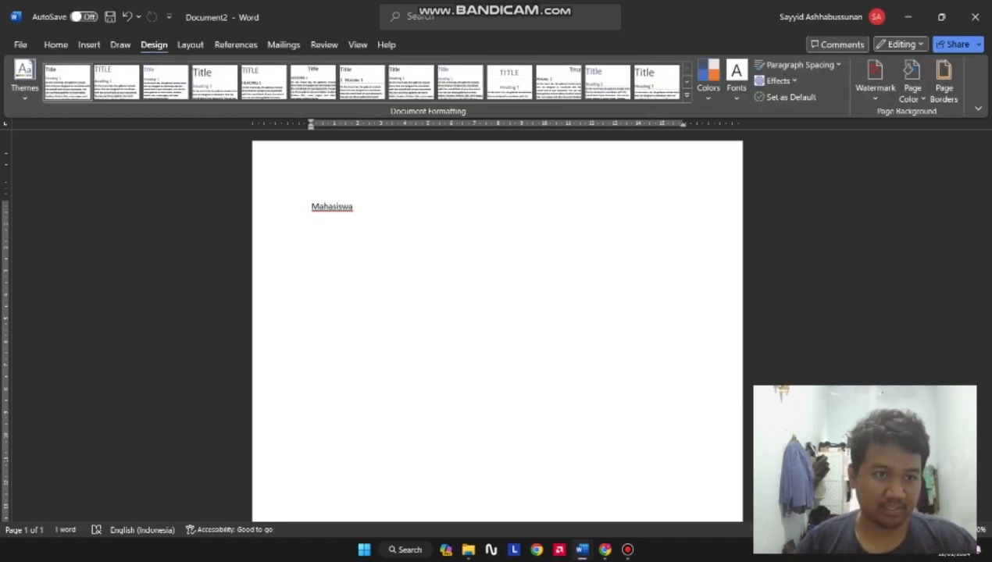
{"action": "left_click", "coordinate": [509, 82]}
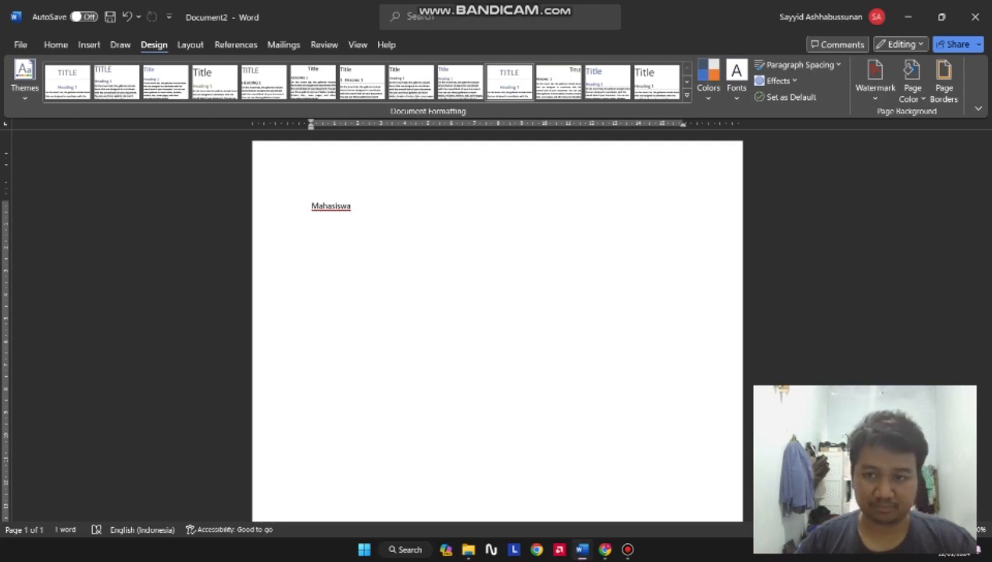
{"action": "left_click", "coordinate": [687, 95]}
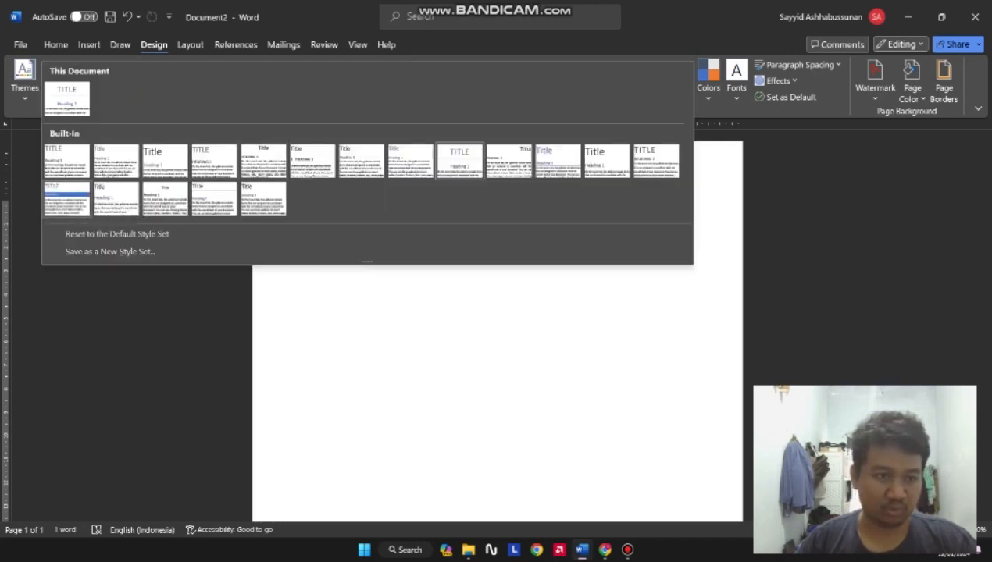
{"action": "key", "text": "Escape"}
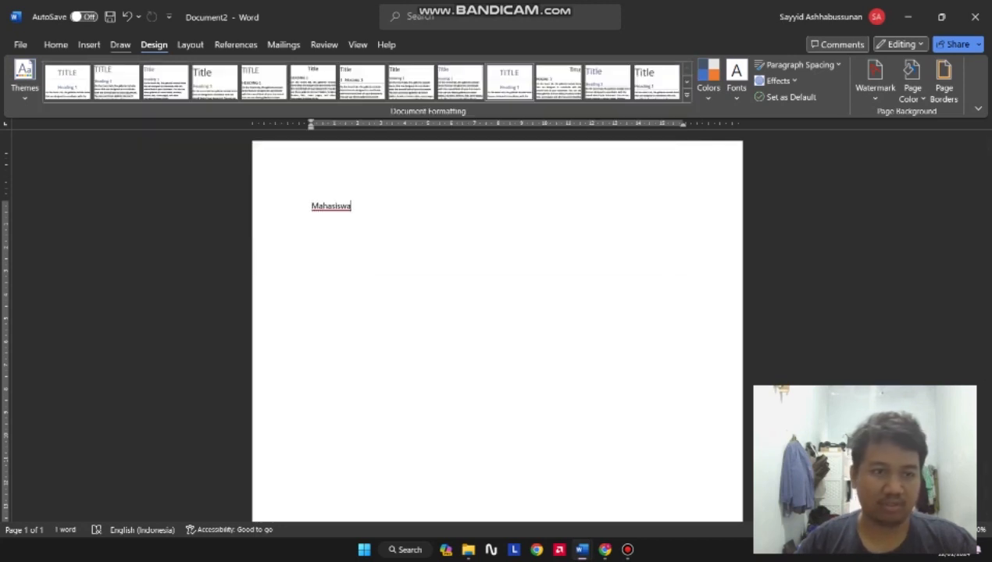
{"action": "left_click_drag", "start_coordinate": [347, 207], "coordinate": [318, 208]}
{"action": "left_click", "coordinate": [353, 207]}
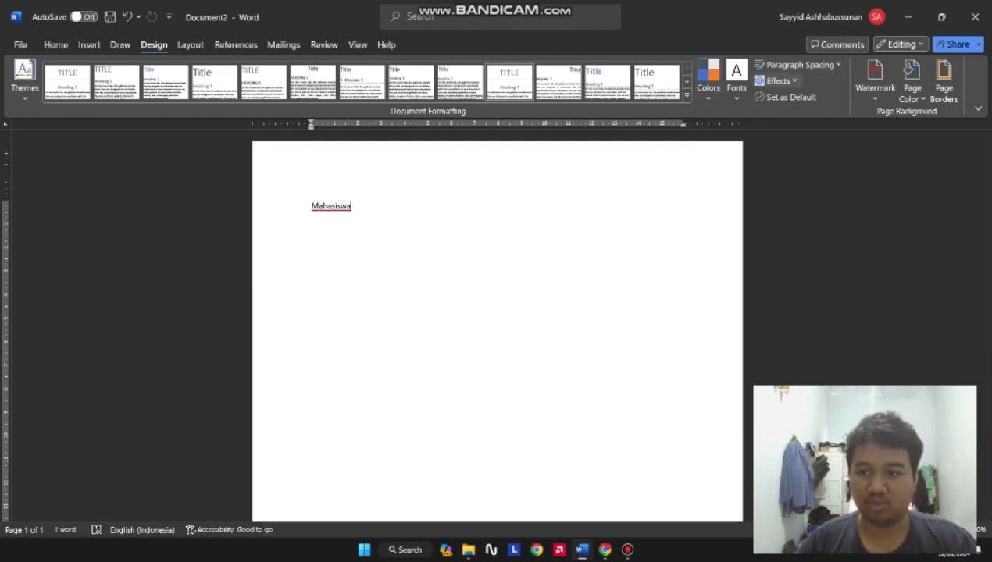
Step: View the watermark gallery and the page border settings, leaving both without applying anything
{"action": "left_click", "coordinate": [874, 78]}
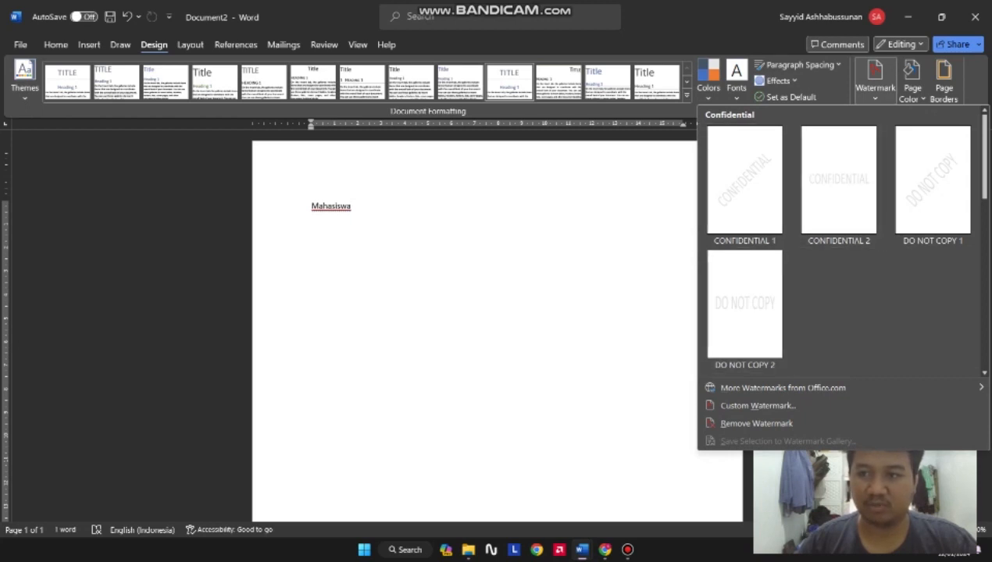
{"action": "key", "text": "Escape"}
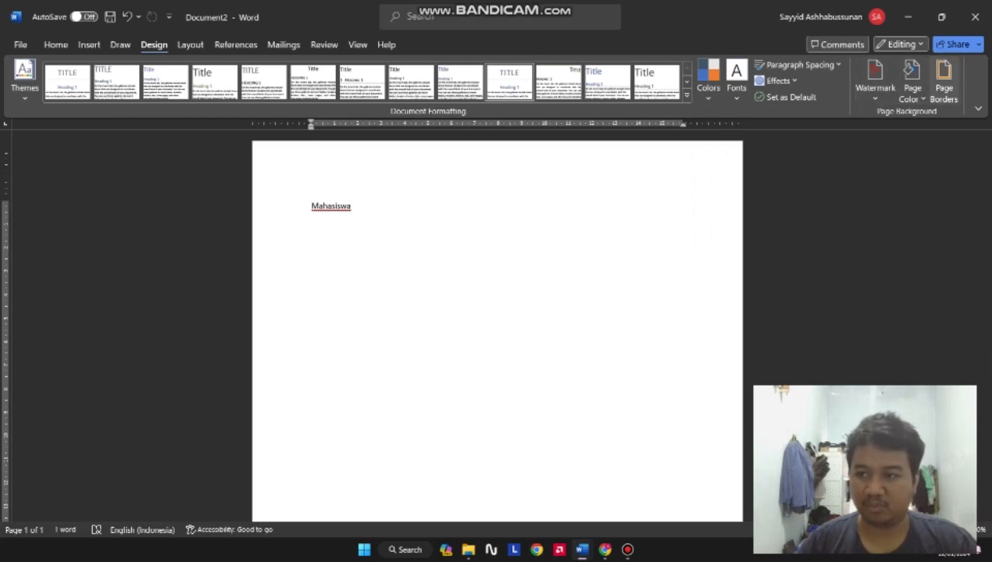
{"action": "left_click", "coordinate": [944, 81]}
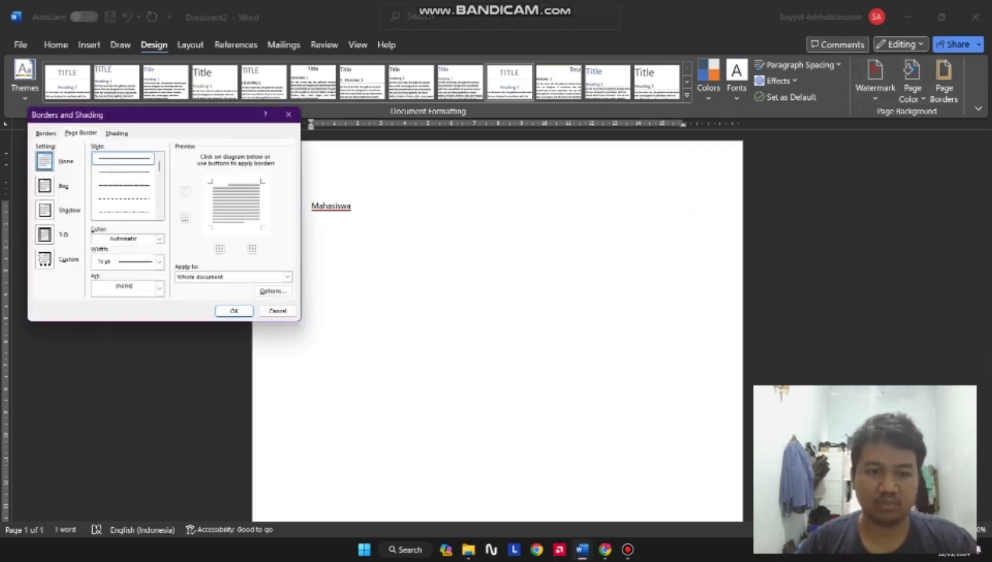
{"action": "key", "text": "Escape"}
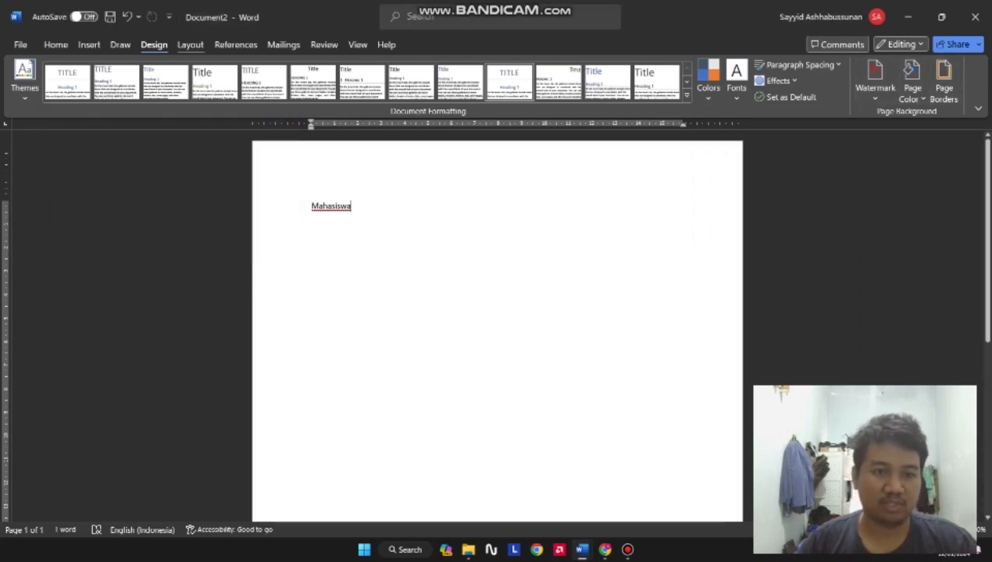
Step: Delete all the text in the document
{"action": "left_click", "coordinate": [190, 44]}
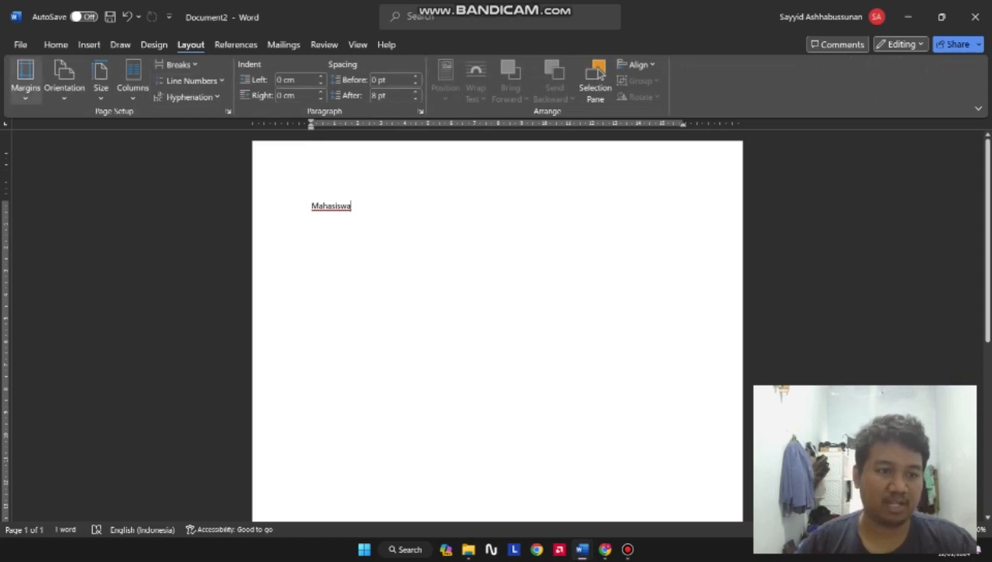
{"action": "key", "text": "ctrl+a"}
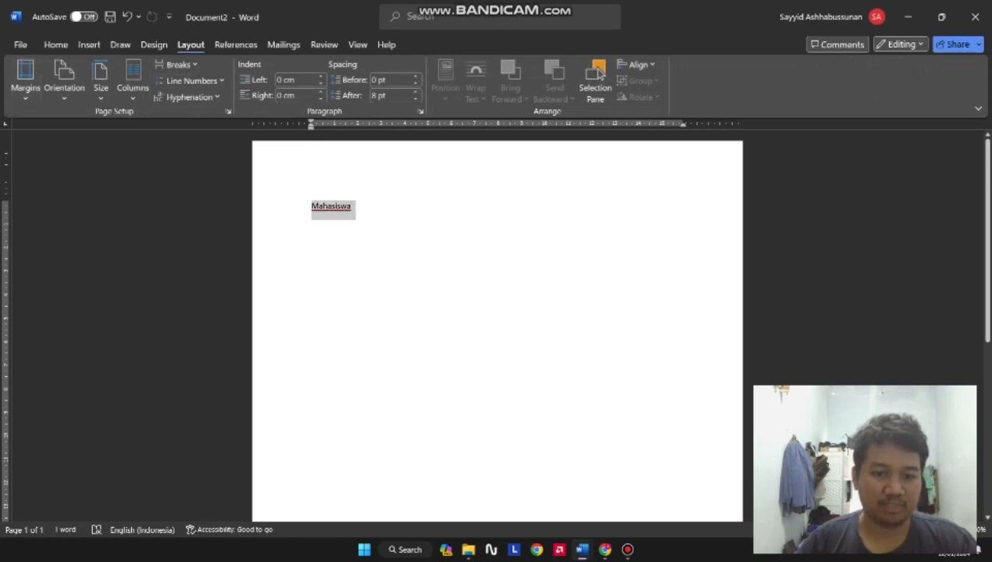
{"action": "key", "text": "BackSpace"}
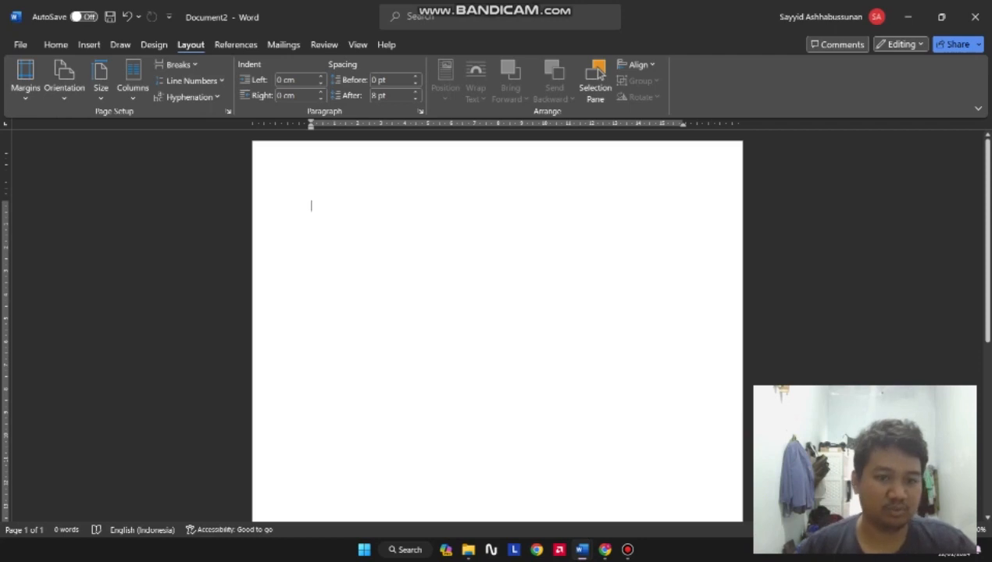
Step: Apply the Normal margin preset, 2,54 cm on every side, to the page
{"action": "left_click", "coordinate": [26, 80]}
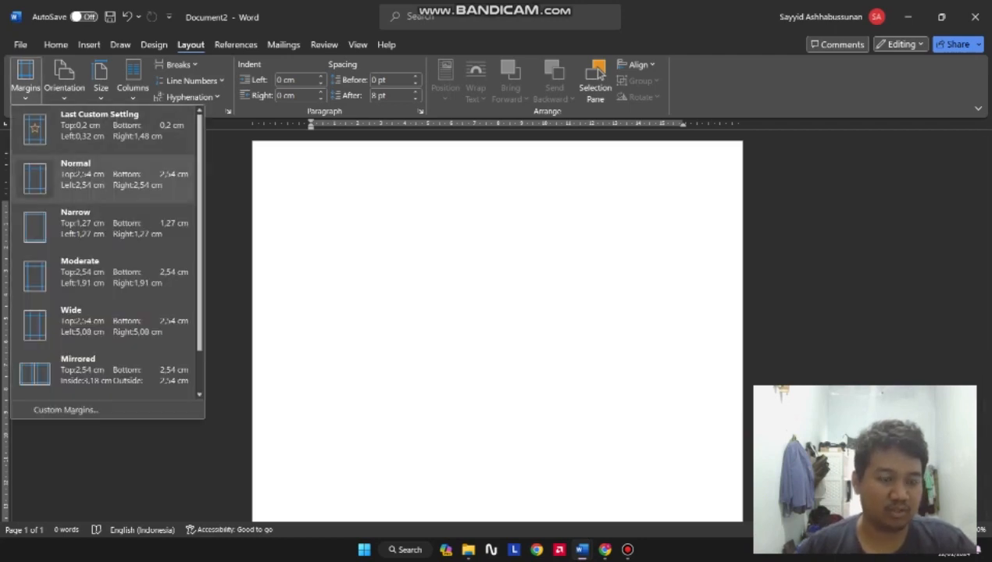
{"action": "left_click", "coordinate": [102, 178]}
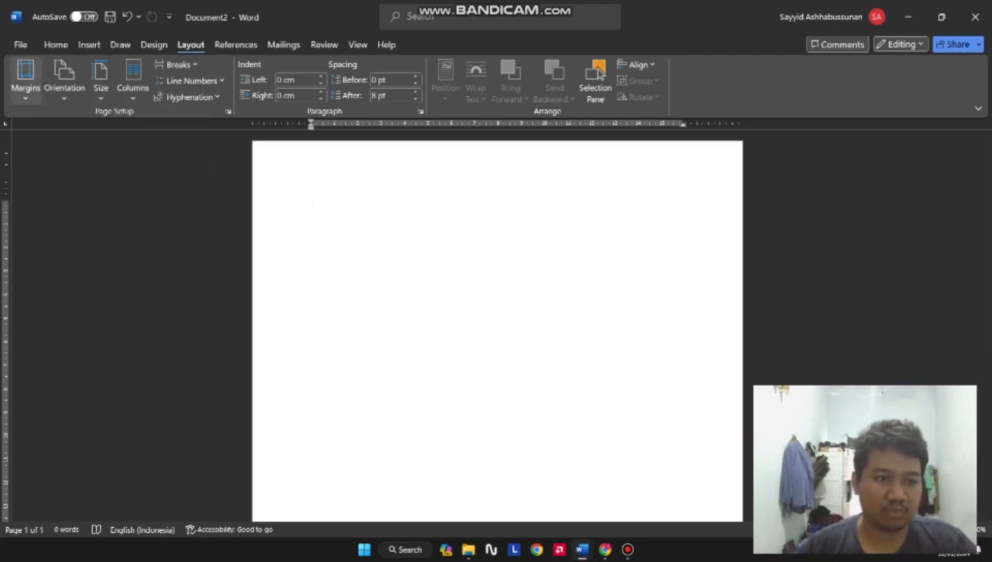
{"action": "left_click", "coordinate": [25, 78]}
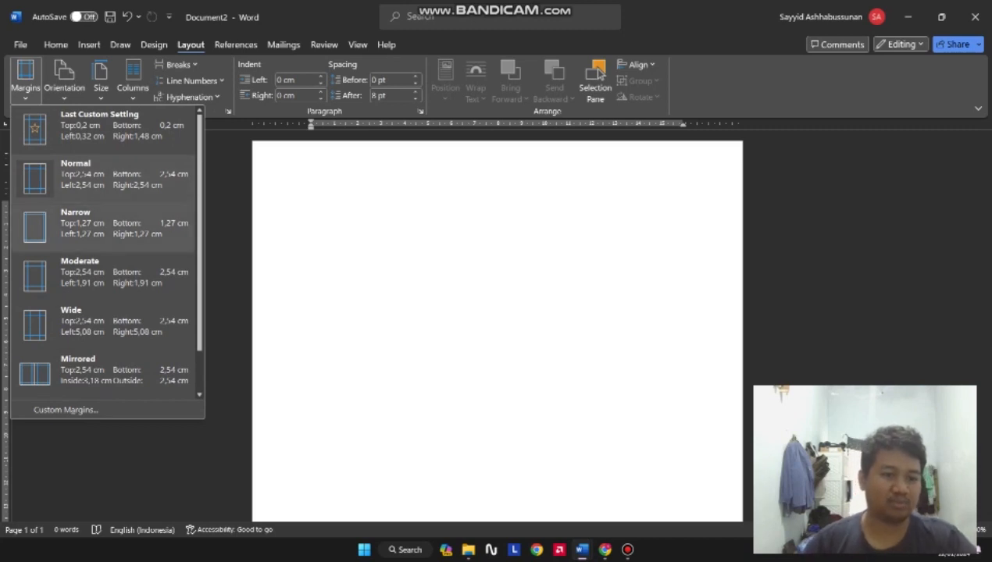
{"action": "left_click", "coordinate": [102, 179]}
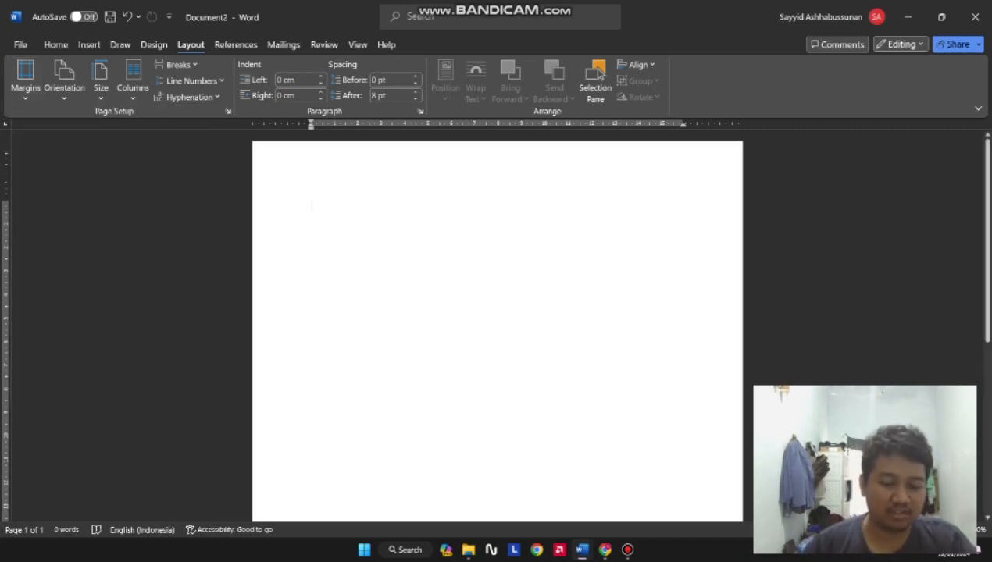
Step: Enter the word "Mahasiswa" on the blank page and apply the Wide margin preset
{"action": "type", "text": "Mahisiswa"}
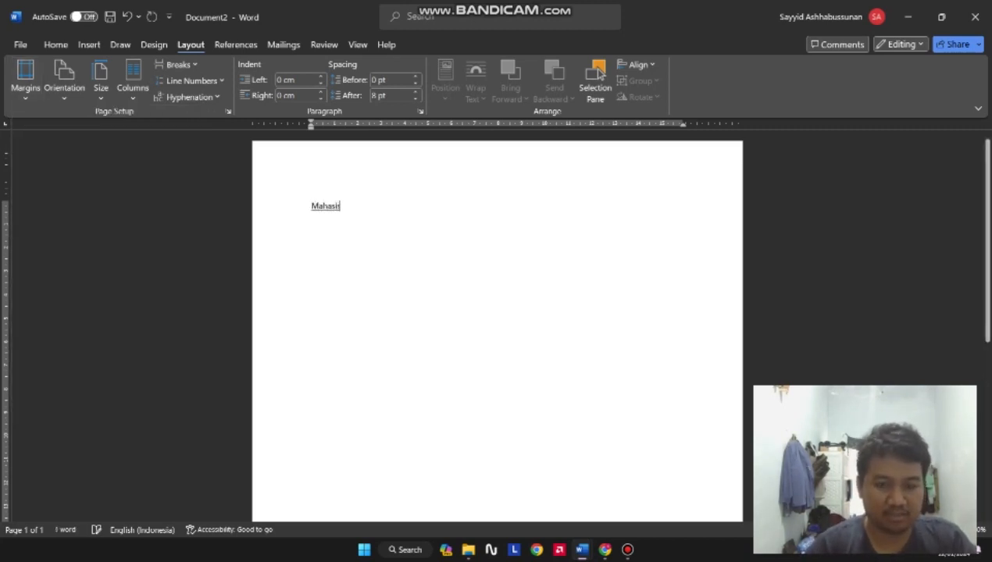
{"action": "left_click", "coordinate": [25, 82]}
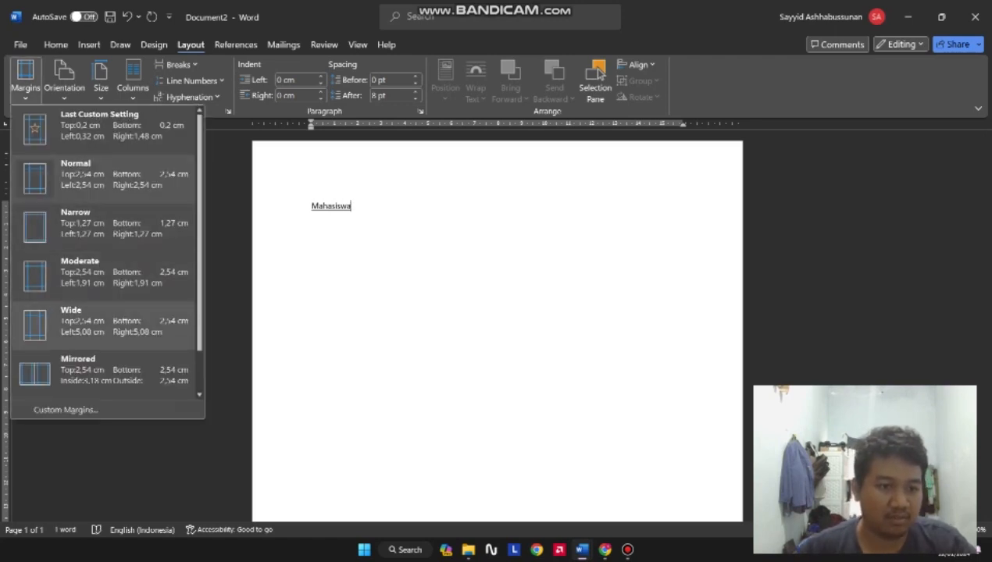
{"action": "left_click", "coordinate": [78, 322]}
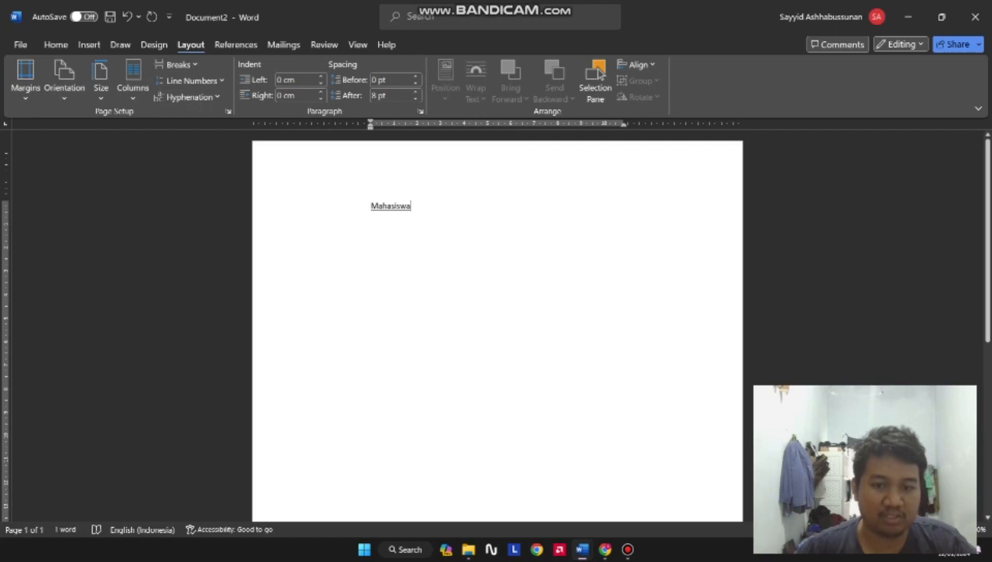
Step: Apply the Narrow margin preset of 1,27 cm and view the custom margin settings without changing them
{"action": "left_click", "coordinate": [25, 81]}
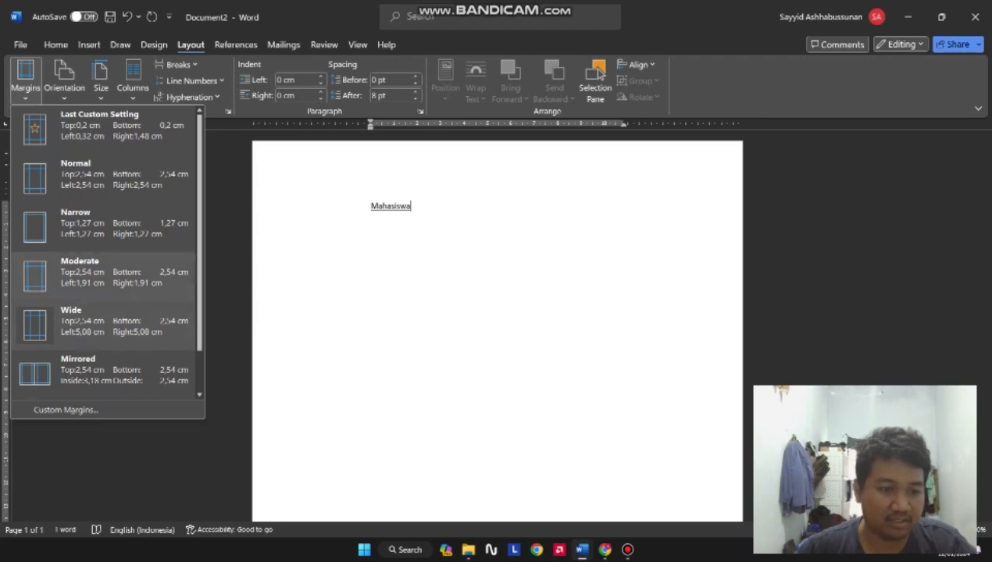
{"action": "left_click", "coordinate": [94, 222]}
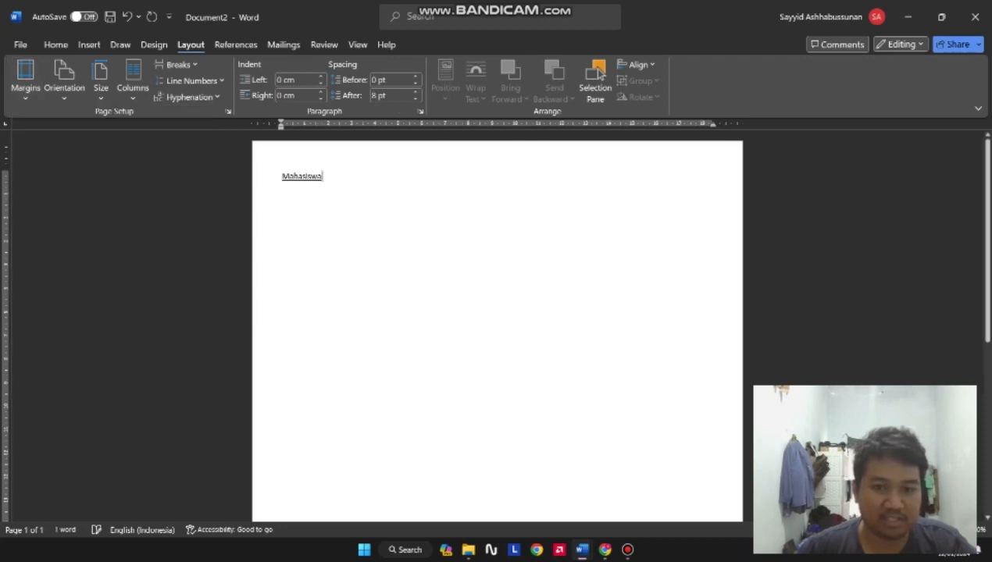
{"action": "left_click", "coordinate": [25, 78]}
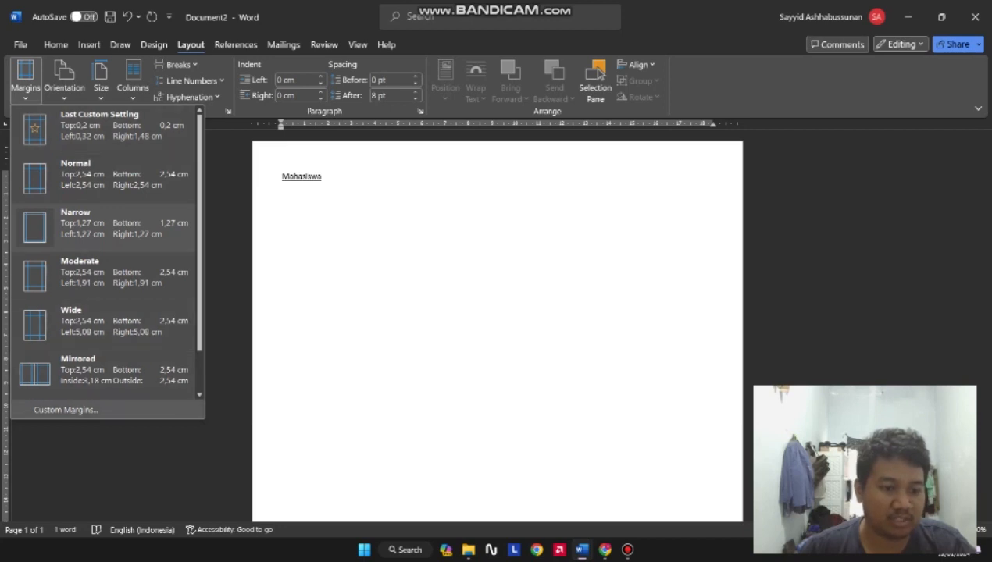
{"action": "left_click", "coordinate": [66, 409]}
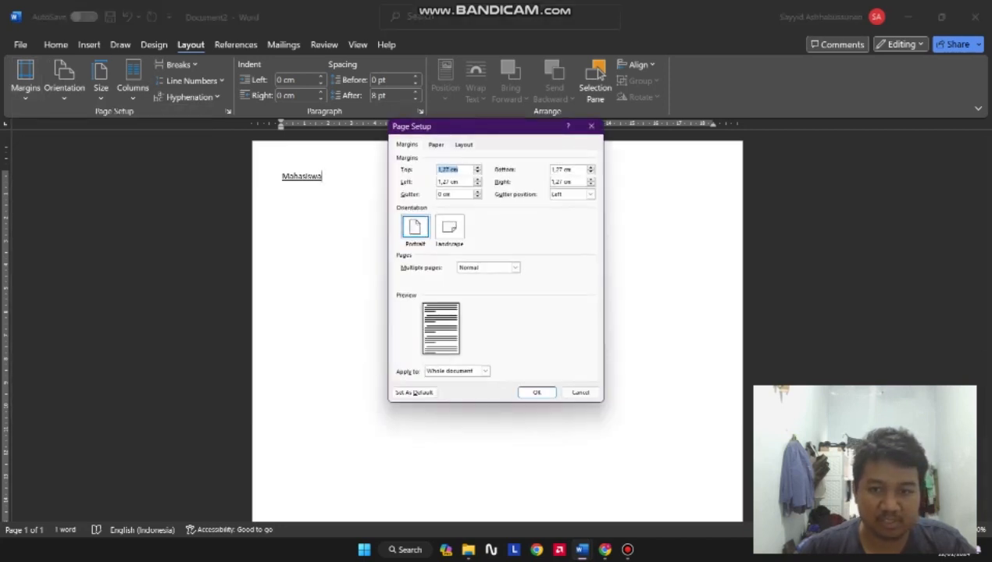
{"action": "left_click", "coordinate": [590, 126]}
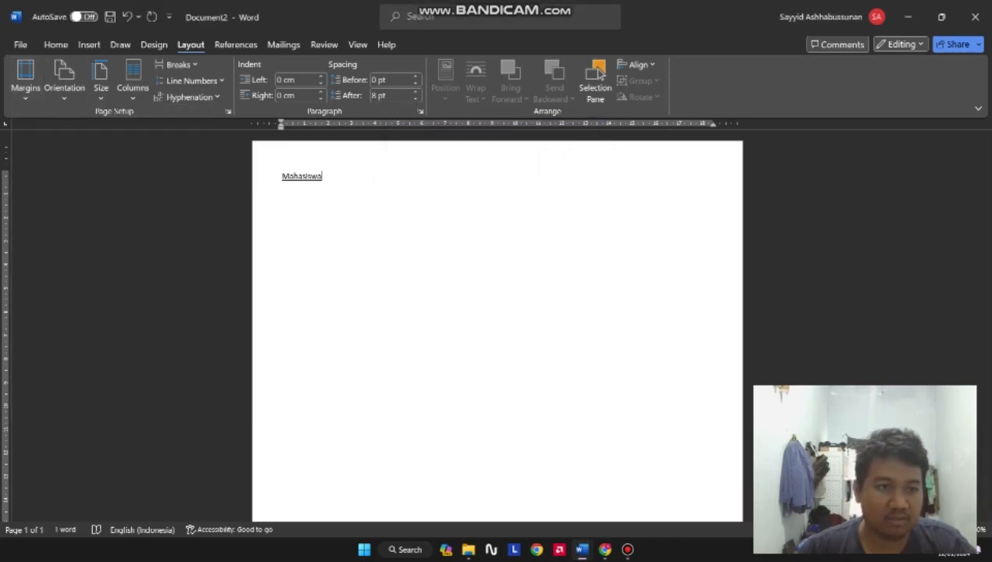
Step: Set the page orientation to Landscape and back to Portrait, and view the available paper sizes
{"action": "left_click", "coordinate": [64, 82]}
{"action": "left_click", "coordinate": [94, 152]}
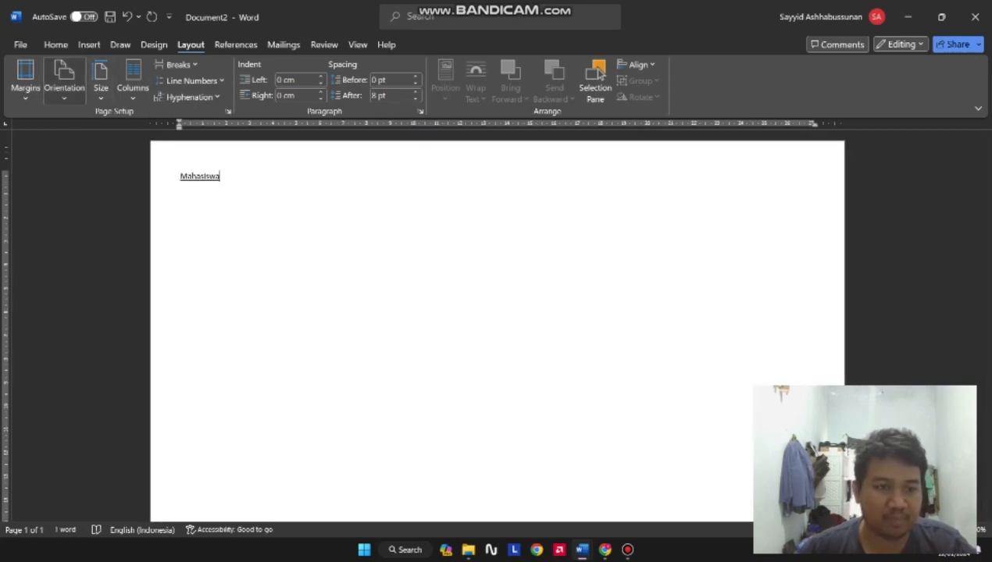
{"action": "left_click", "coordinate": [64, 82]}
{"action": "left_click", "coordinate": [94, 121]}
{"action": "left_click", "coordinate": [101, 82]}
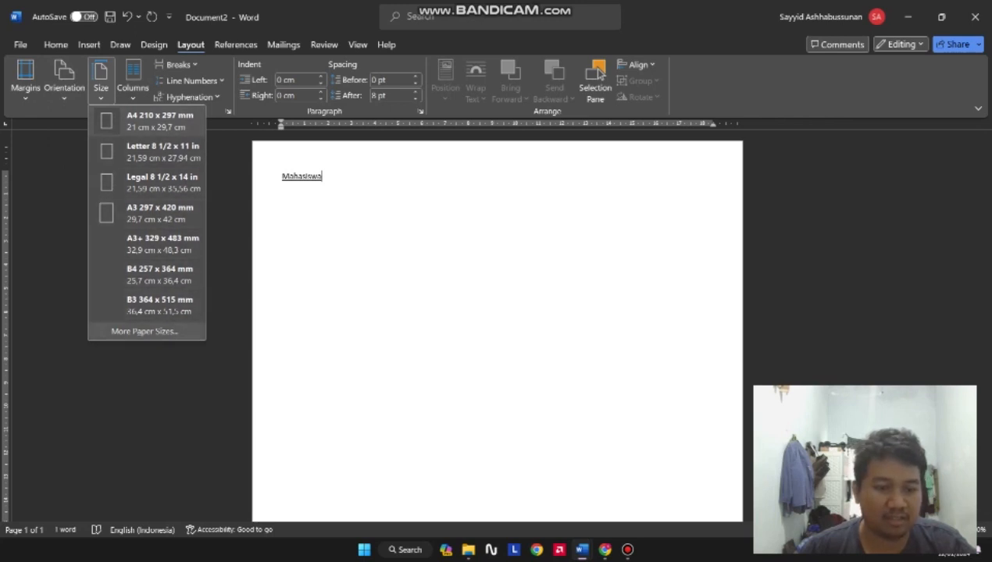
Step: Apply a two-column layout to the page and return it to one column
{"action": "left_click", "coordinate": [133, 82]}
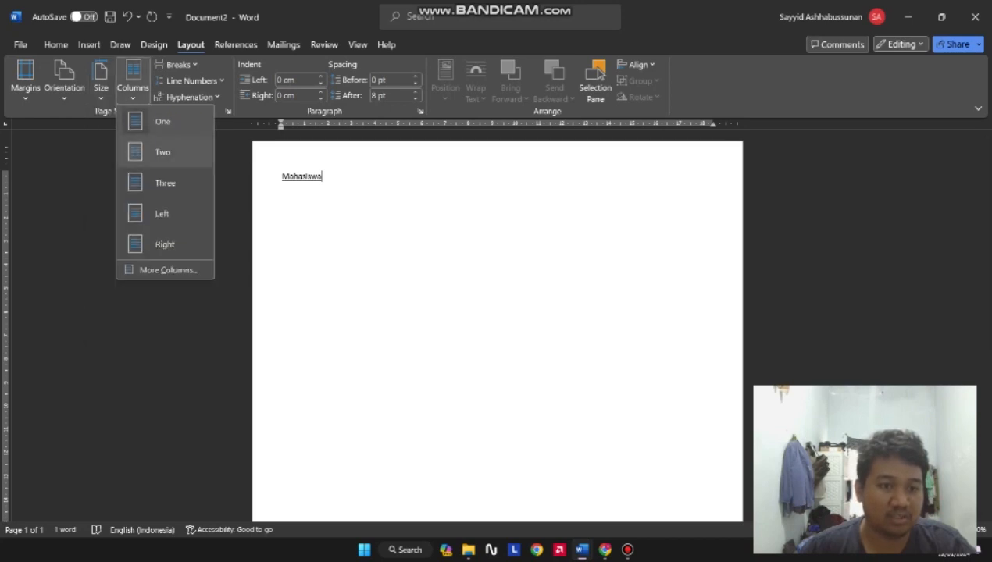
{"action": "left_click", "coordinate": [162, 152]}
{"action": "left_click", "coordinate": [133, 82]}
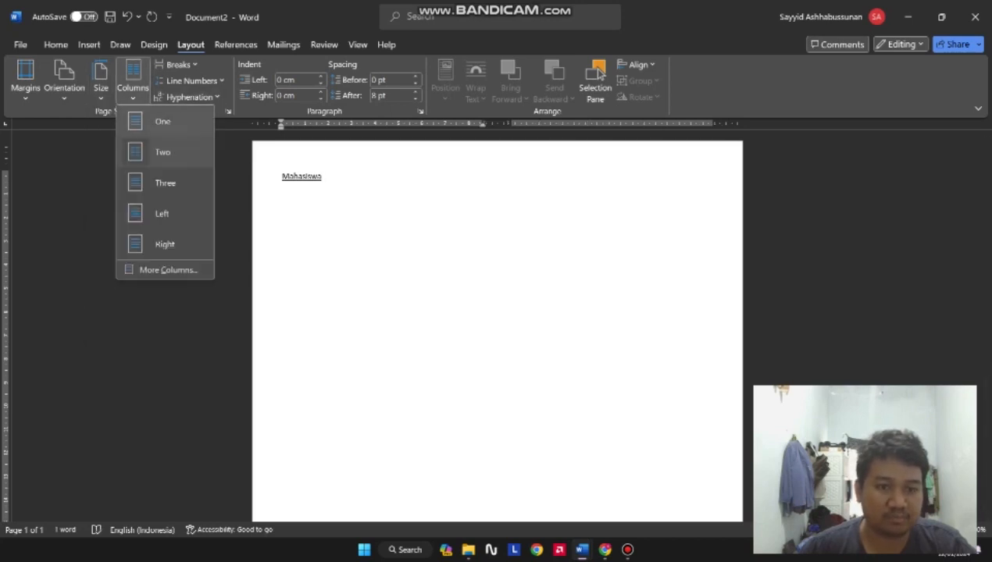
{"action": "left_click", "coordinate": [162, 123]}
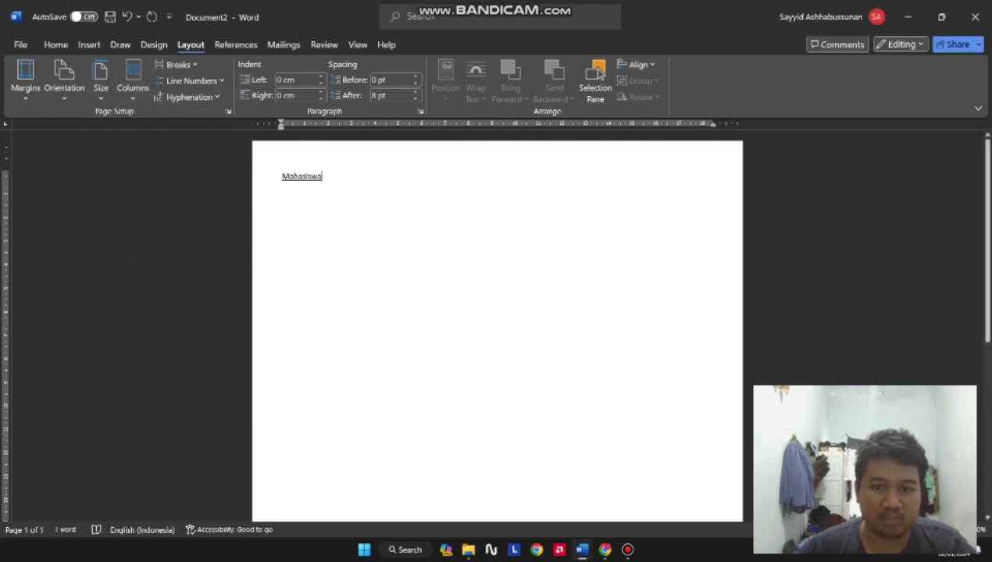
Step: Apply the two-column layout again and append "cdcss" to the word Mahasiswa
{"action": "left_click", "coordinate": [133, 82]}
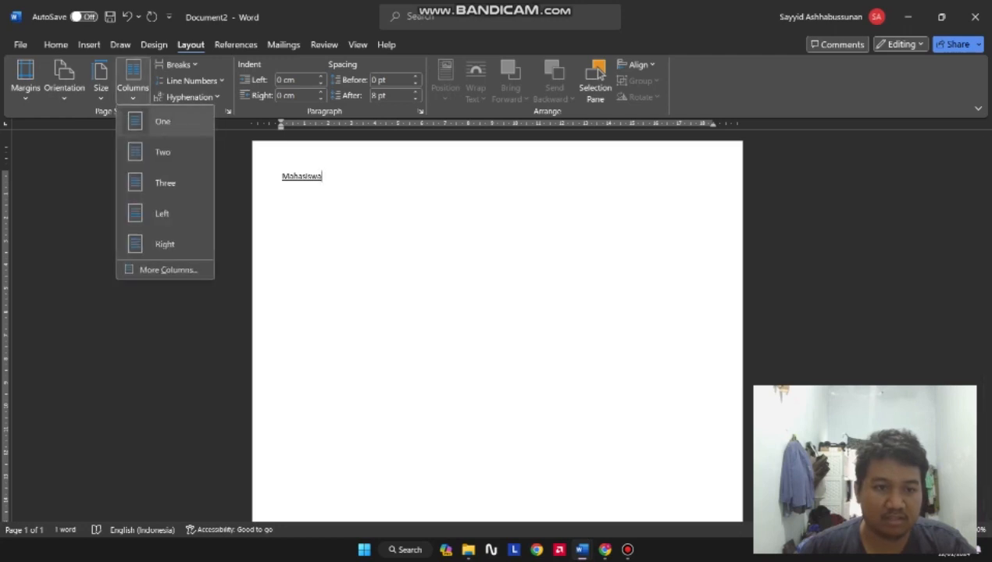
{"action": "left_click", "coordinate": [161, 152]}
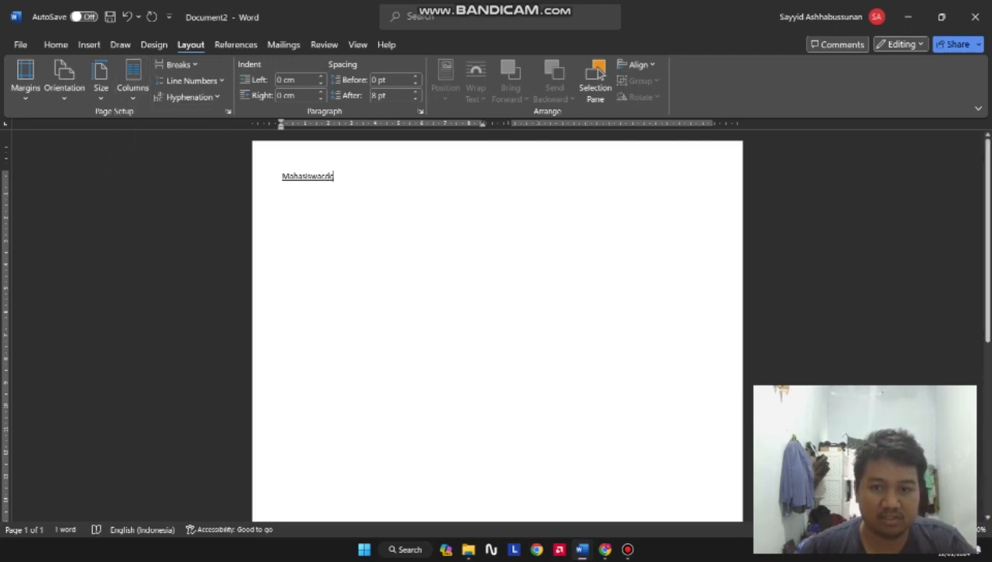
{"action": "key", "text": "ctrl+a"}
{"action": "left_click", "coordinate": [335, 177]}
{"action": "type", "text": "ss"}
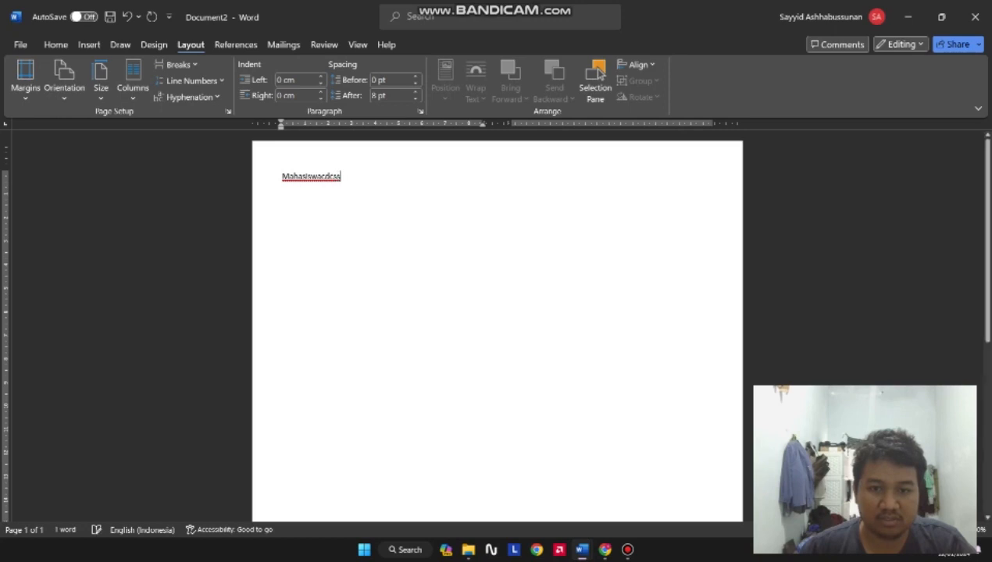
Step: Set the page back to one column and delete the extra letters after Mahasiswa
{"action": "left_click", "coordinate": [133, 82]}
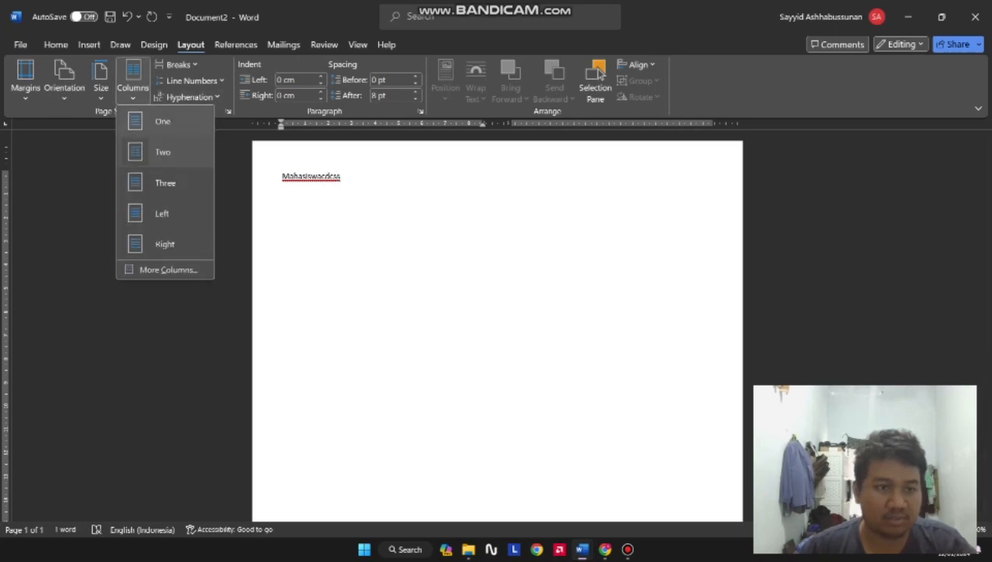
{"action": "left_click", "coordinate": [161, 121]}
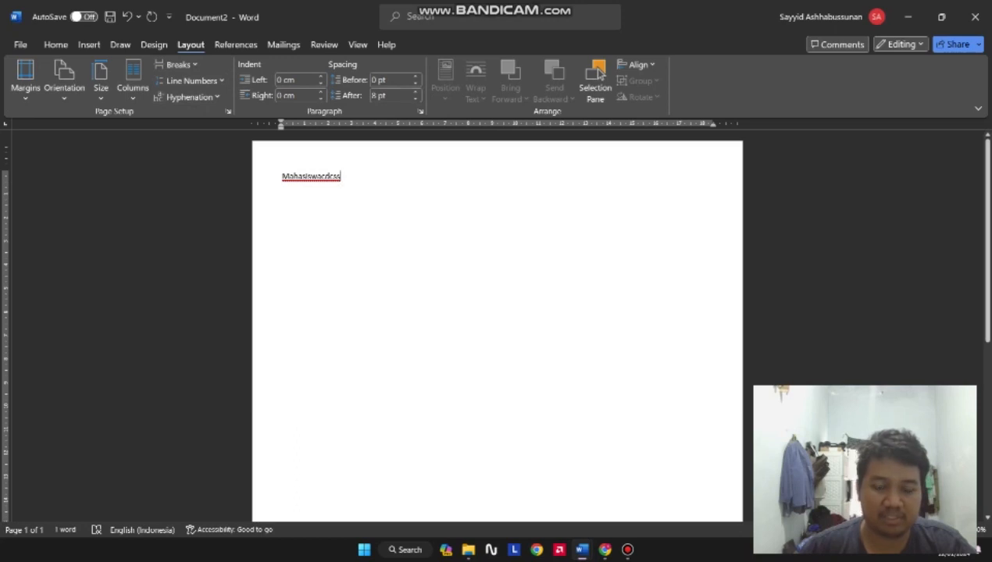
{"action": "key", "text": "BackSpace"}
{"action": "key", "text": "BackSpace"}
{"action": "key", "text": "BackSpace"}
{"action": "key", "text": "BackSpace"}
{"action": "key", "text": "BackSpace"}
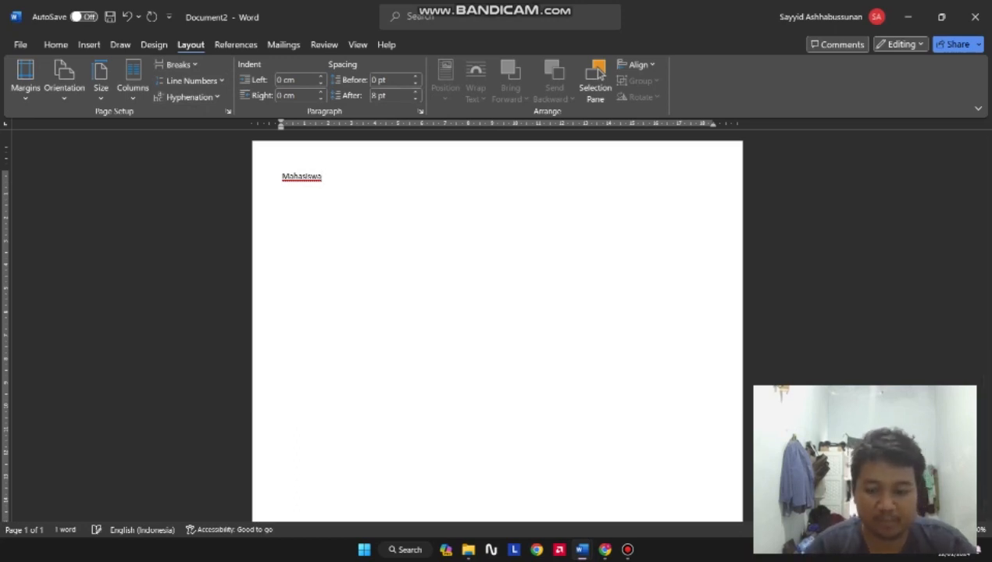
Step: Add two lines of placeholder text below Mahasiswa: "dkclksdcsdc" and "xmckdmkclm"
{"action": "key", "text": "Return"}
{"action": "type", "text": "dkclksdcsdc"}
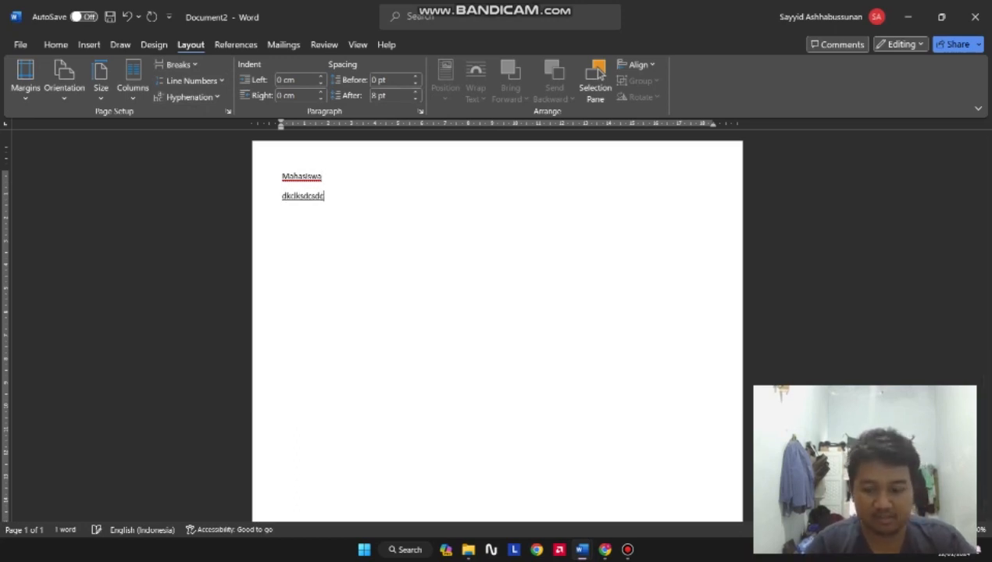
{"action": "key", "text": "Return"}
{"action": "type", "text": "xmckdmkclm"}
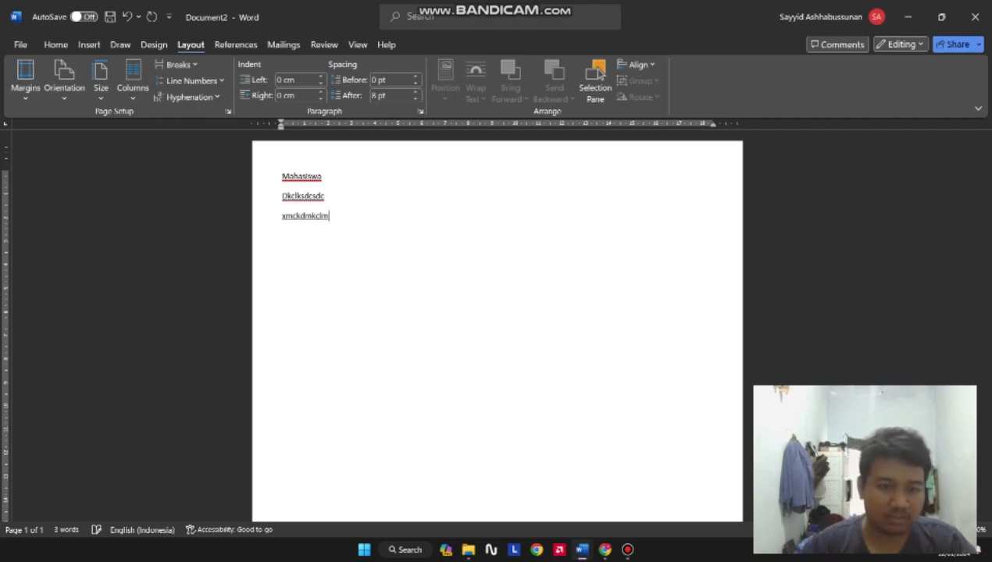
Step: Try several Before paragraph spacing values, including 6 pt and 18 pt, on all three lines and leave it at Auto
{"action": "key", "text": "shift+Up"}
{"action": "left_click_drag", "start_coordinate": [283, 198], "coordinate": [282, 178]}
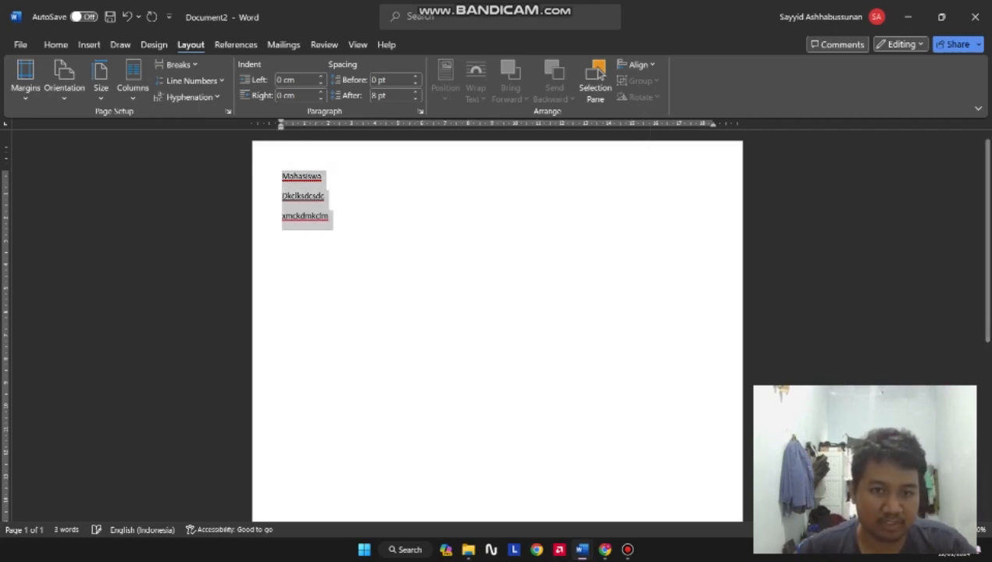
{"action": "left_click", "coordinate": [416, 82]}
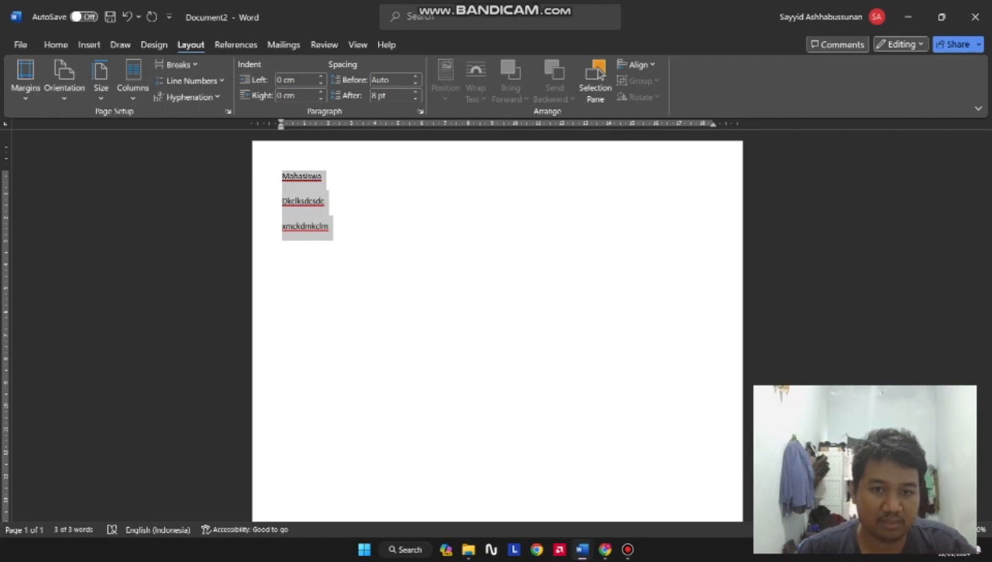
{"action": "left_click", "coordinate": [416, 76]}
{"action": "left_click", "coordinate": [415, 77]}
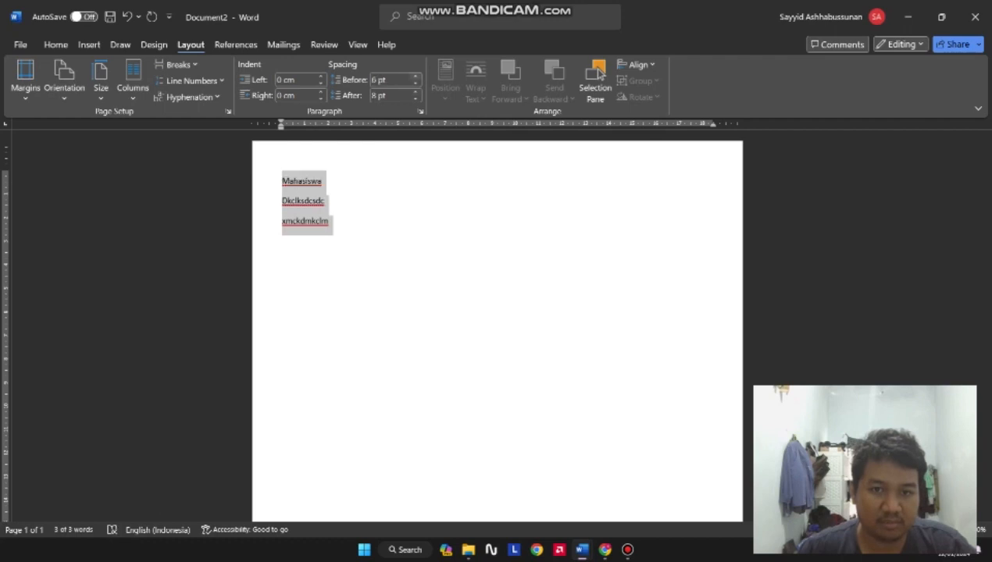
{"action": "left_click", "coordinate": [415, 76]}
{"action": "left_click", "coordinate": [415, 76]}
{"action": "left_click", "coordinate": [416, 76]}
{"action": "left_click", "coordinate": [416, 77]}
{"action": "left_click", "coordinate": [416, 76]}
{"action": "left_click", "coordinate": [416, 83]}
{"action": "left_click", "coordinate": [415, 82]}
{"action": "left_click", "coordinate": [416, 83]}
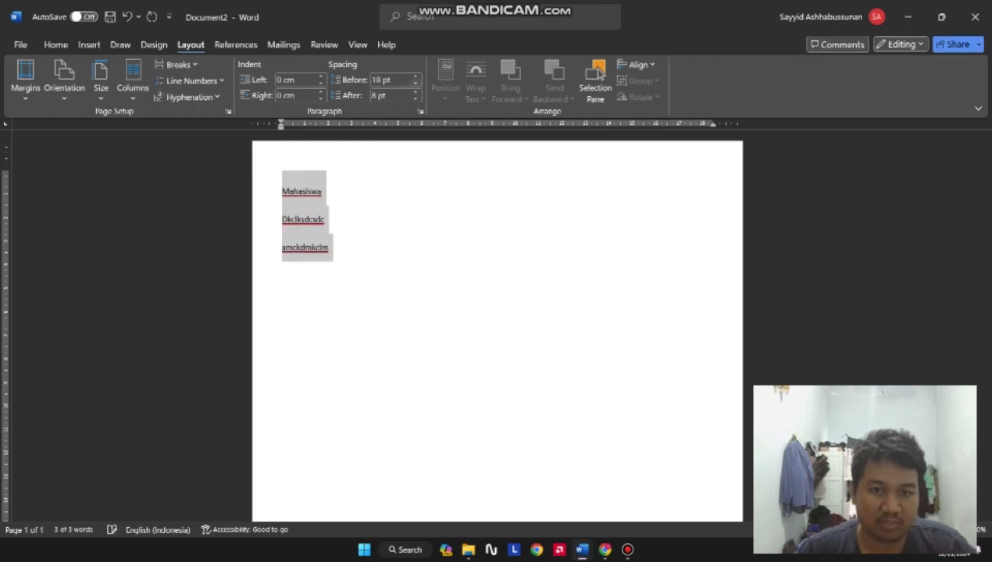
{"action": "left_click", "coordinate": [415, 83]}
{"action": "left_click", "coordinate": [415, 83]}
{"action": "left_click", "coordinate": [415, 82]}
{"action": "left_click", "coordinate": [416, 83]}
{"action": "left_click", "coordinate": [318, 176]}
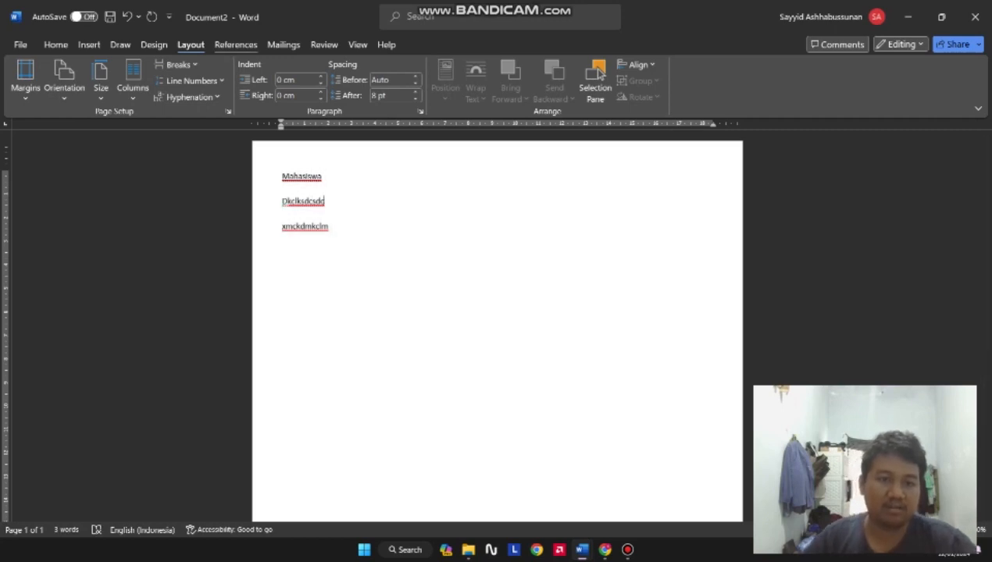
Step: Delete the two placeholder lines below Mahasiswa
{"action": "left_click", "coordinate": [236, 45]}
{"action": "left_click_drag", "start_coordinate": [333, 226], "coordinate": [281, 201]}
{"action": "key", "text": "BackSpace"}
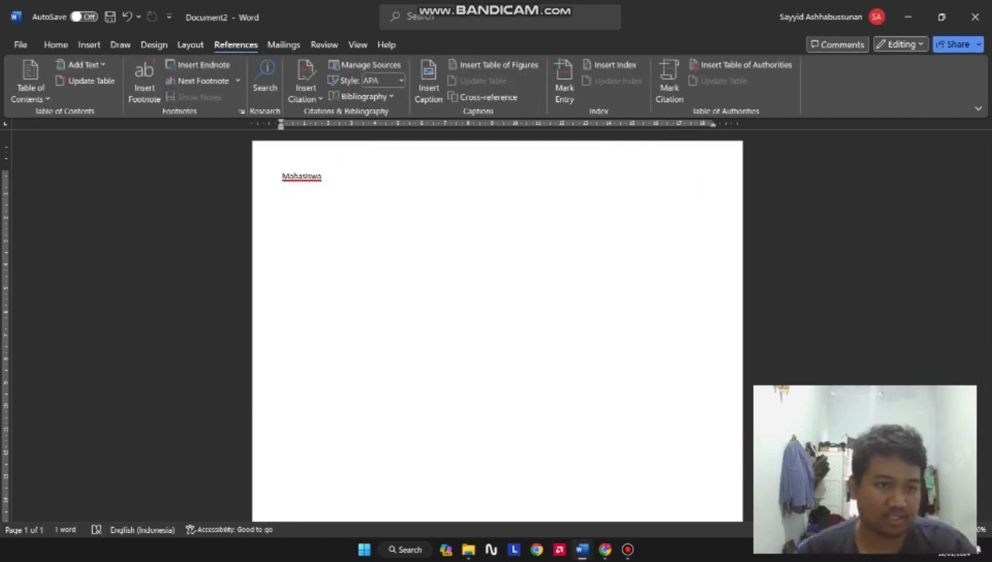
Step: View the built-in table of contents styles, the design and insert commands, and the ribbon display options without applying any
{"action": "left_click", "coordinate": [31, 86]}
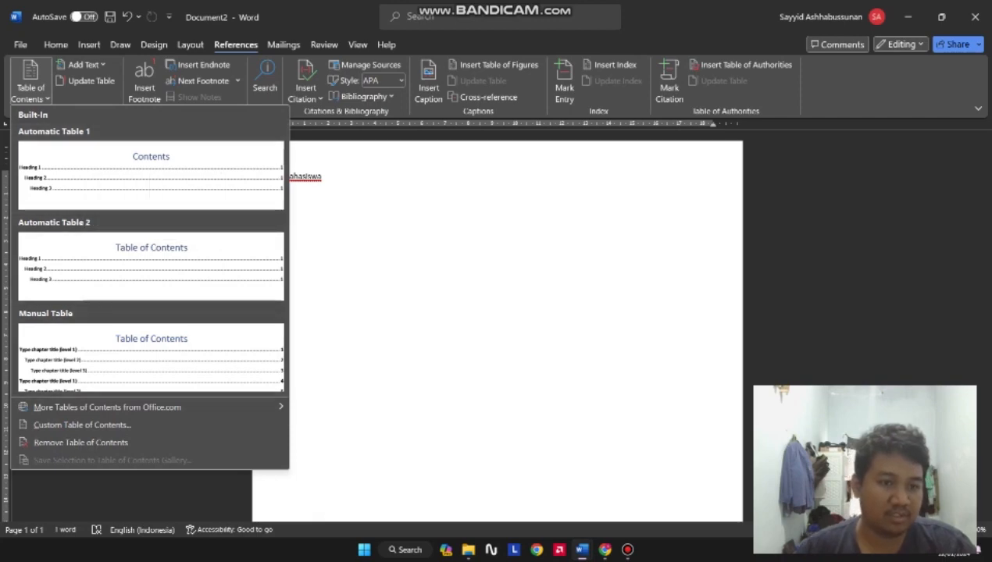
{"action": "left_click", "coordinate": [154, 46]}
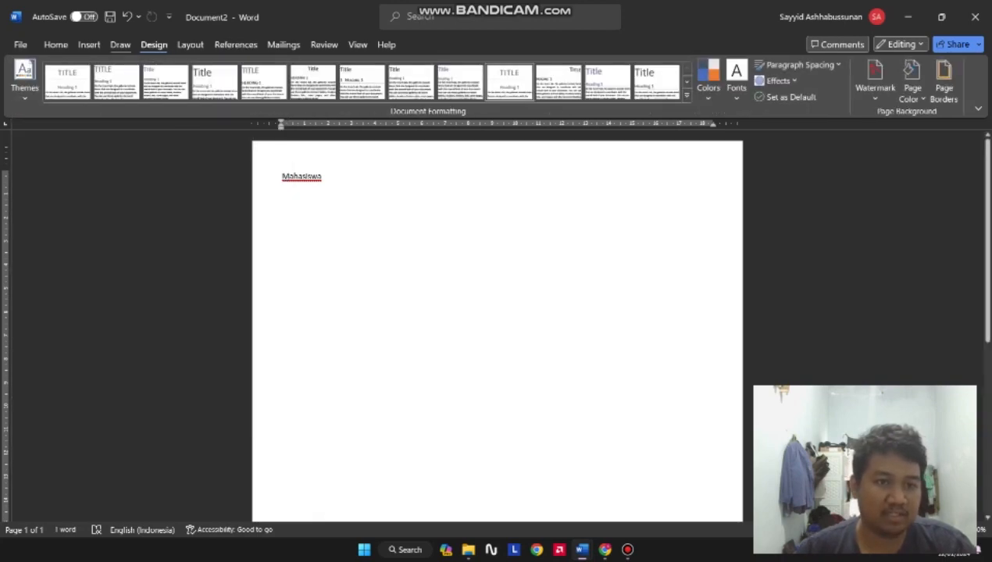
{"action": "left_click", "coordinate": [120, 46]}
{"action": "left_click", "coordinate": [89, 45]}
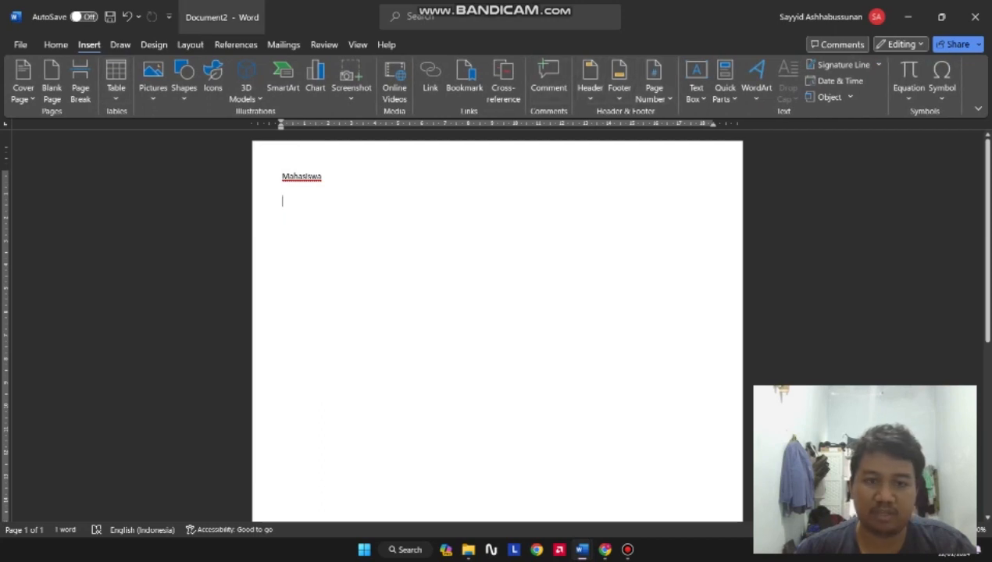
{"action": "left_click", "coordinate": [236, 45]}
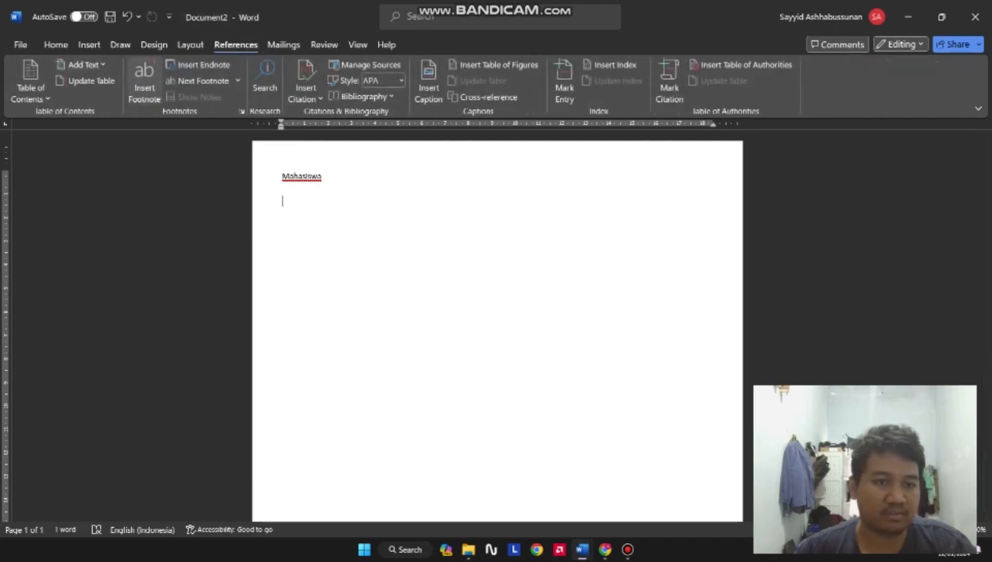
{"action": "left_click", "coordinate": [56, 45]}
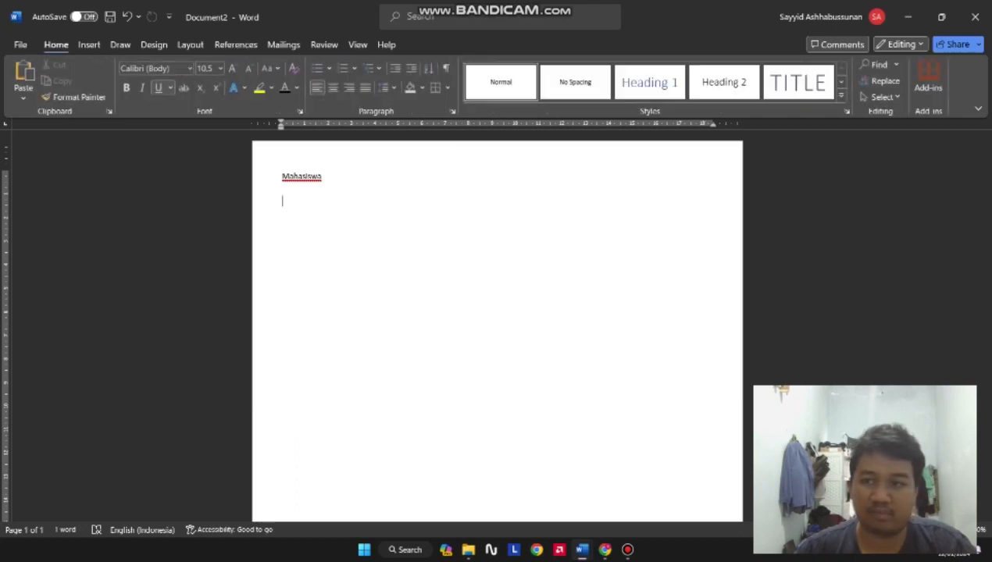
{"action": "left_click", "coordinate": [978, 108]}
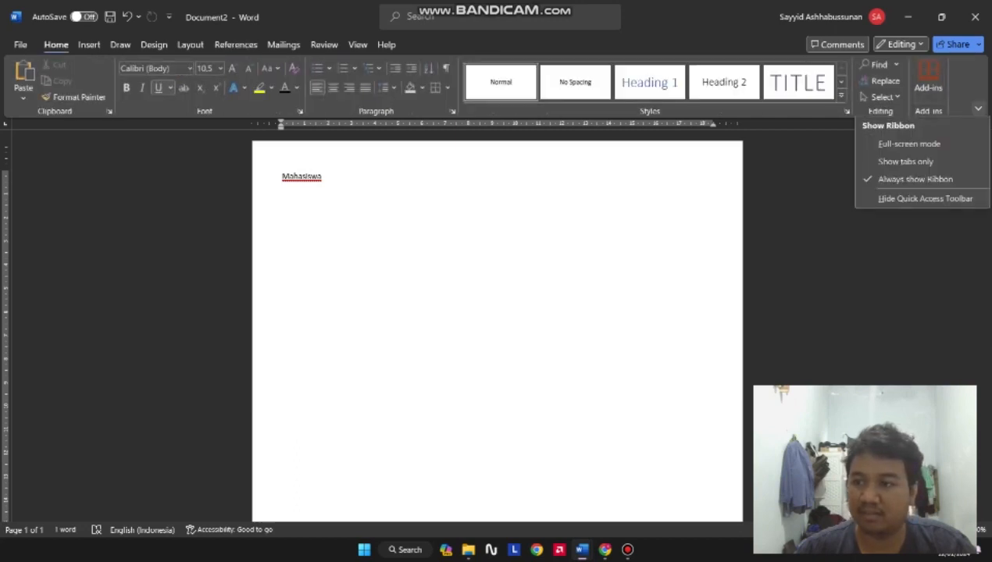
{"action": "left_click", "coordinate": [890, 234]}
Step: Open the research Search pane, view the mail merge commands and close the pane
{"action": "left_click", "coordinate": [236, 44]}
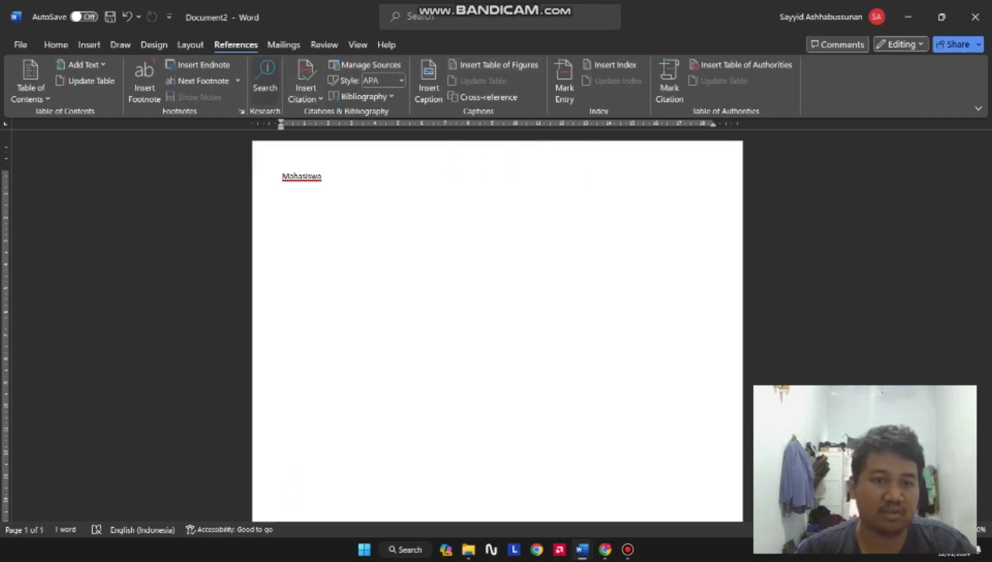
{"action": "left_click", "coordinate": [265, 78]}
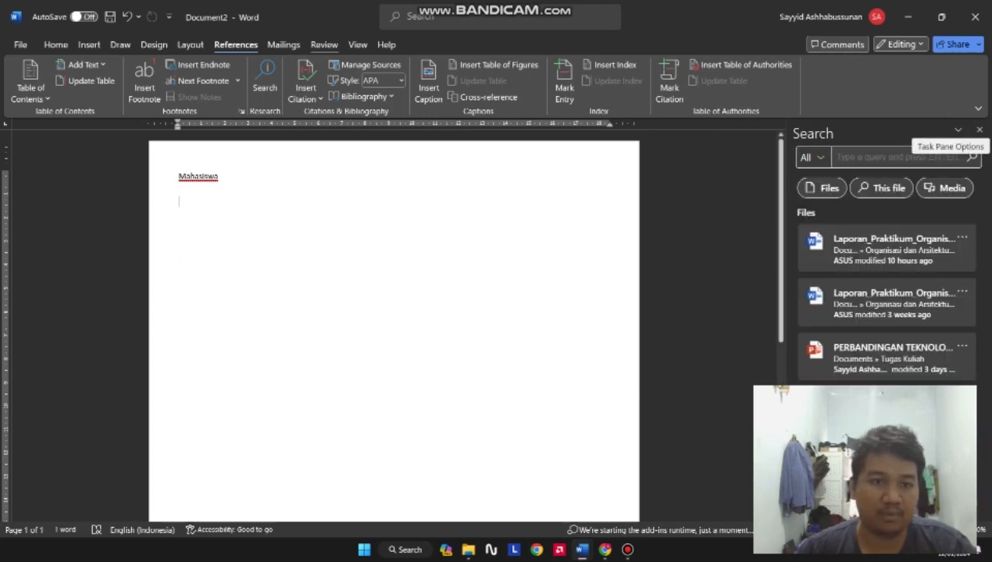
{"action": "left_click", "coordinate": [283, 44]}
{"action": "key", "text": "Return"}
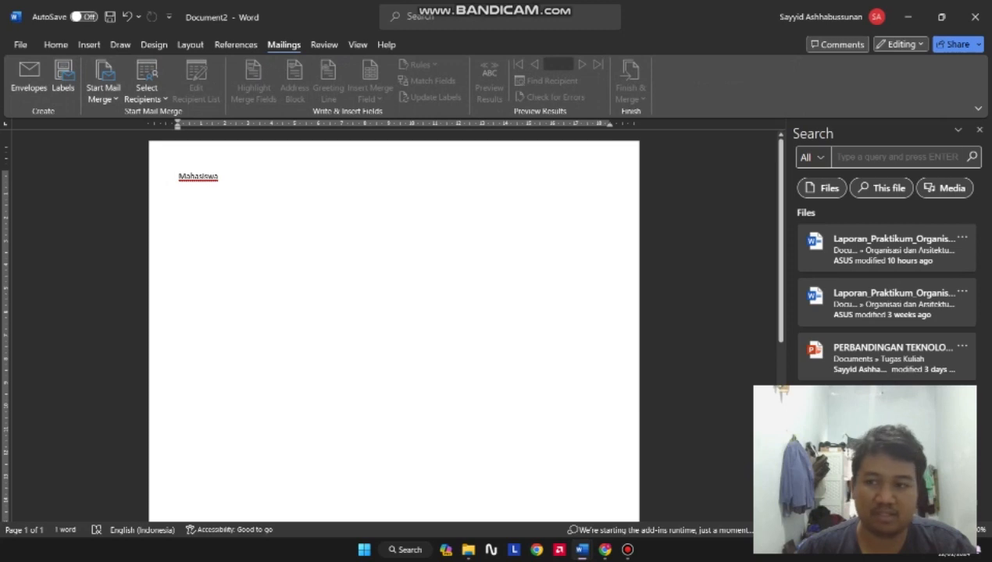
{"action": "left_click", "coordinate": [979, 130]}
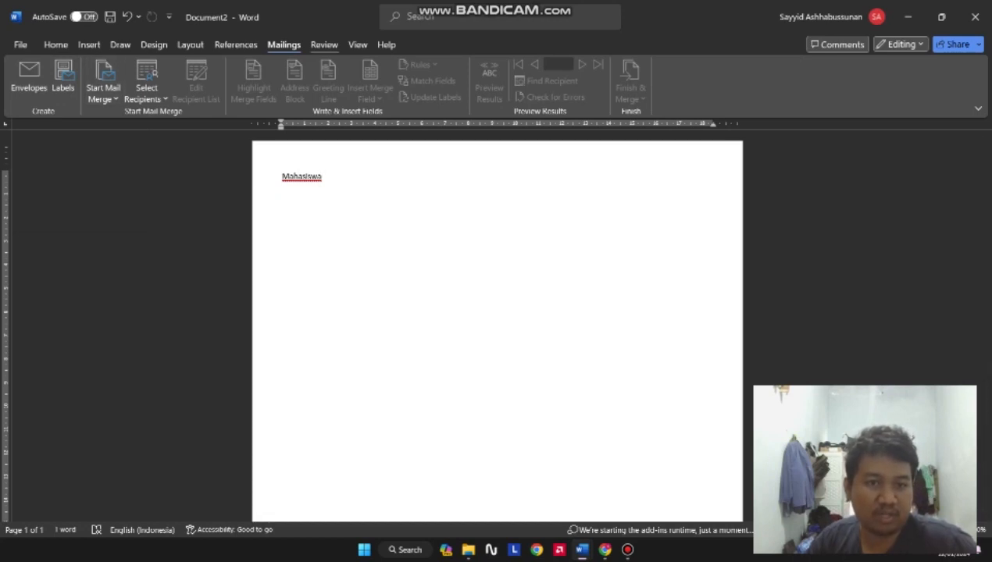
Step: Examine the proofing, comment and tracking tools, selecting and deselecting the document's text
{"action": "left_click", "coordinate": [324, 45]}
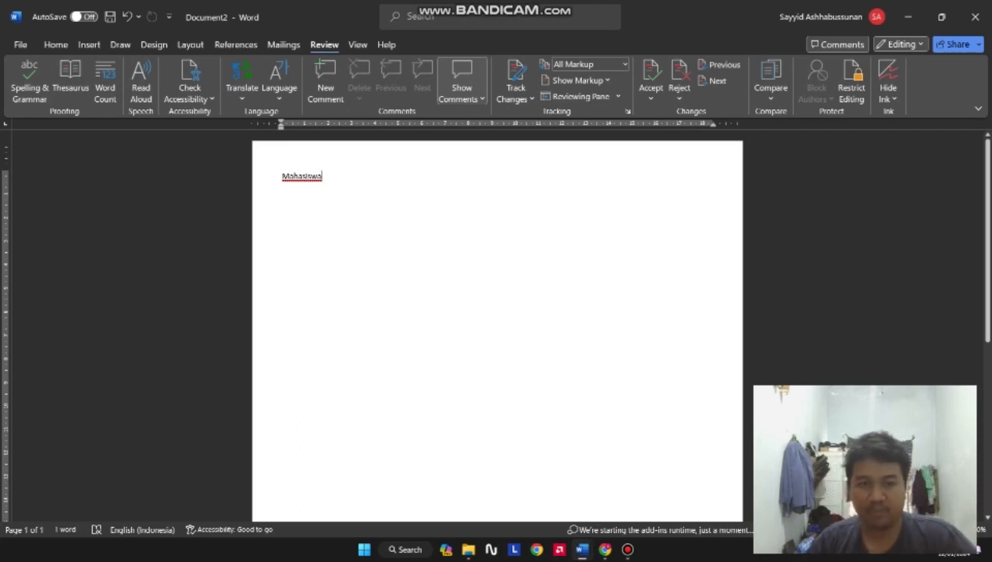
{"action": "key", "text": "ctrl+a"}
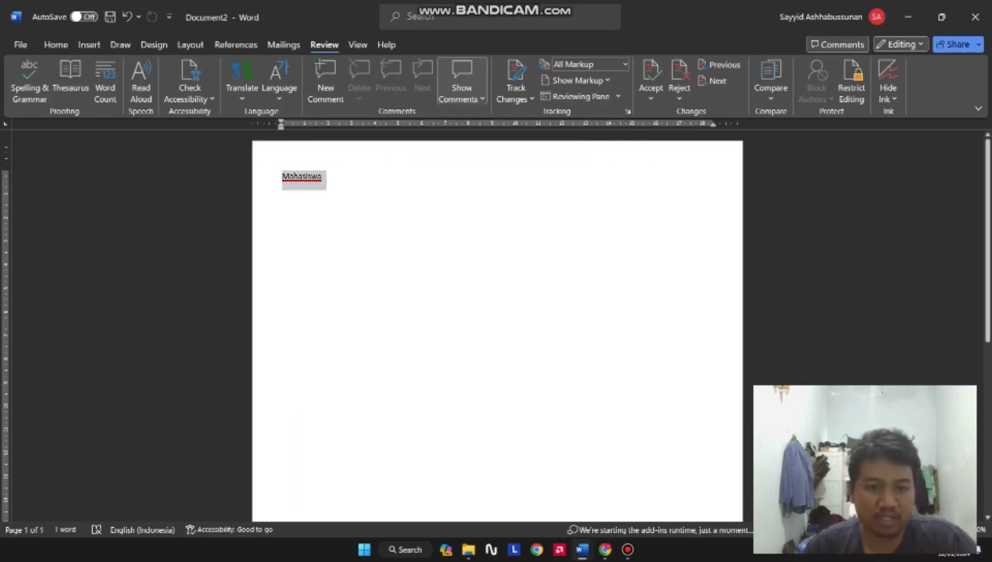
{"action": "left_click", "coordinate": [311, 177]}
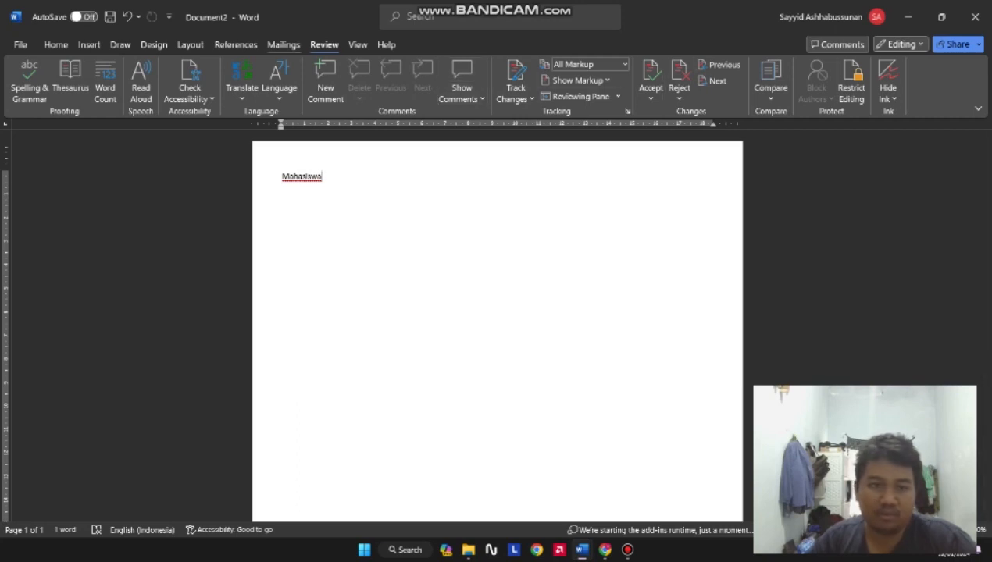
Step: Switch the document to Read Mode and open the file start page from there
{"action": "left_click", "coordinate": [358, 45]}
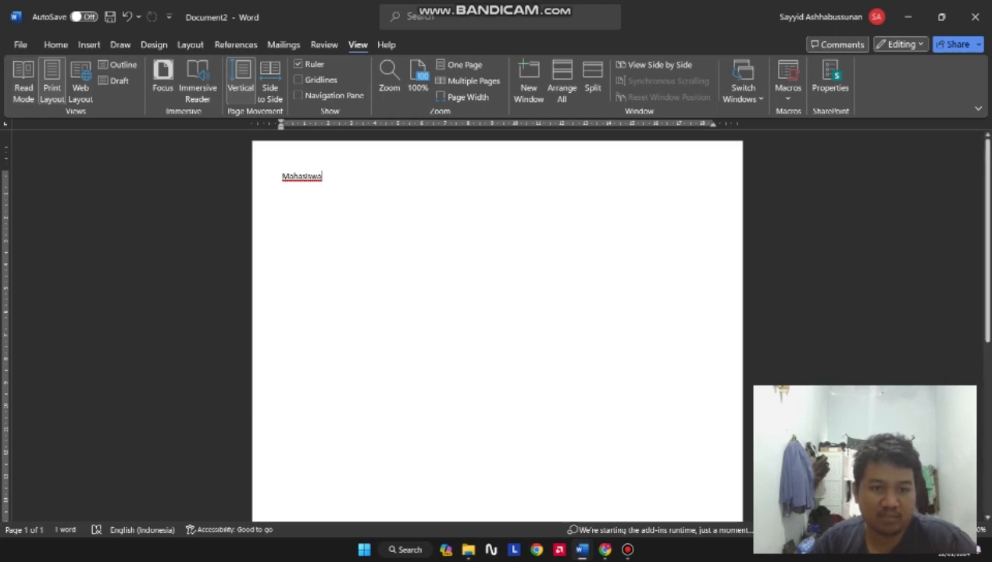
{"action": "left_click", "coordinate": [23, 81]}
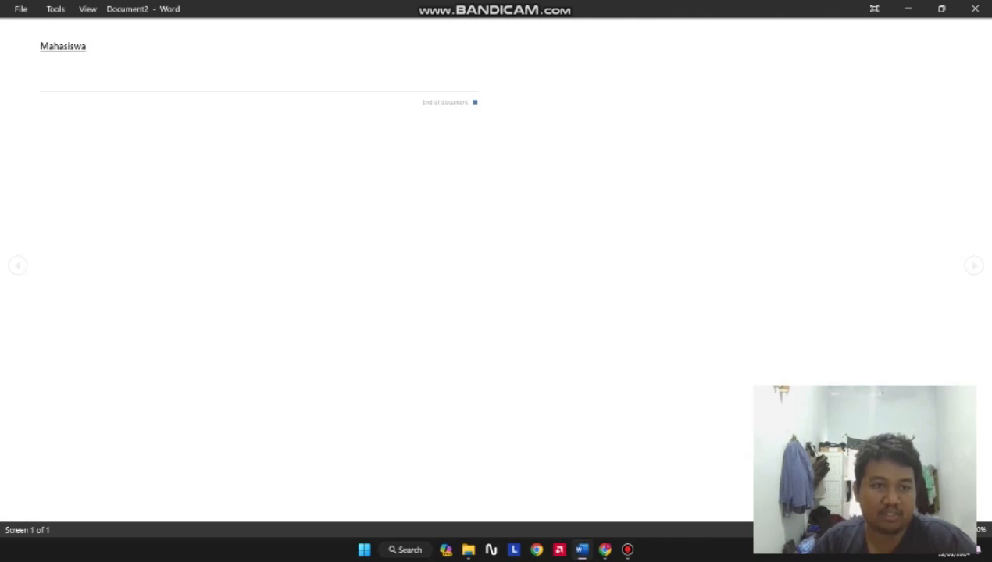
{"action": "left_click", "coordinate": [21, 9]}
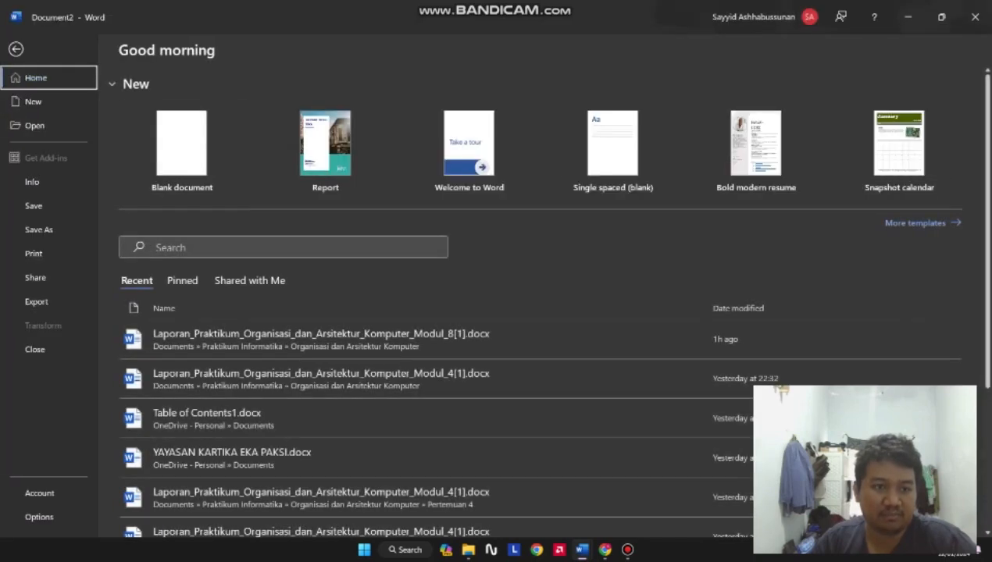
Step: Exit Read Mode and preview Web Layout and side-to-side page movement, ending in Print Layout with vertical page movement
{"action": "key", "text": "Escape"}
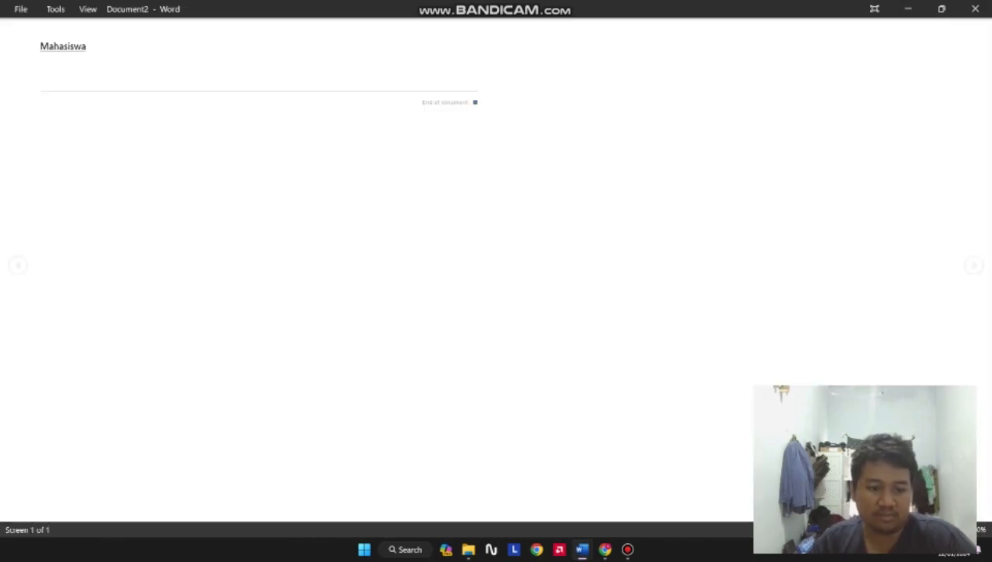
{"action": "key", "text": "Escape"}
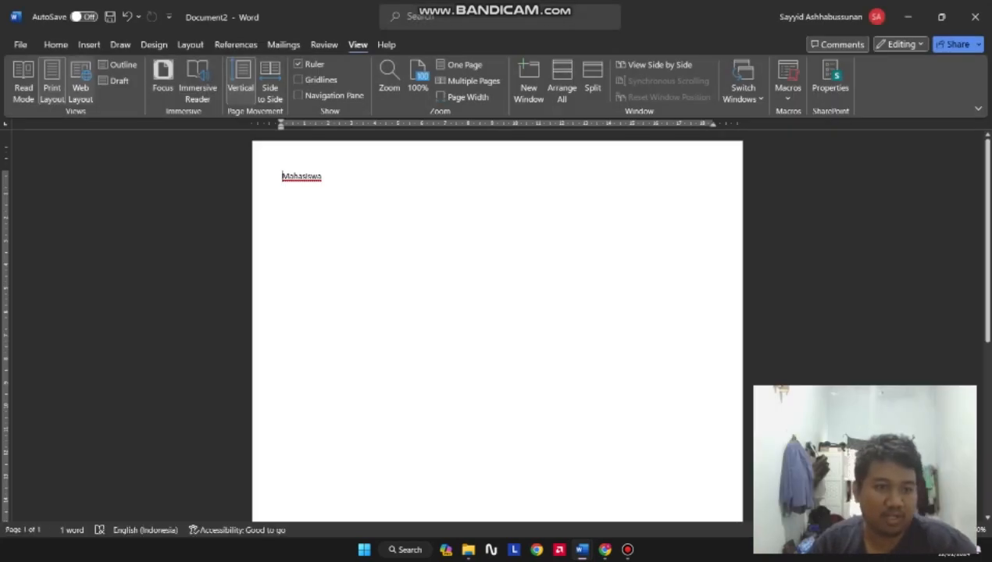
{"action": "left_click", "coordinate": [81, 87]}
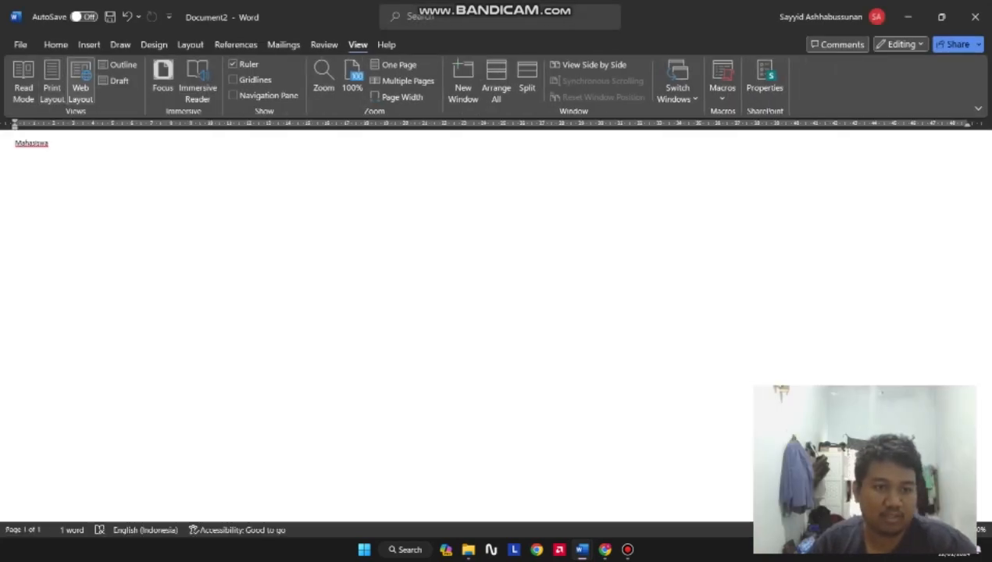
{"action": "left_click", "coordinate": [52, 87]}
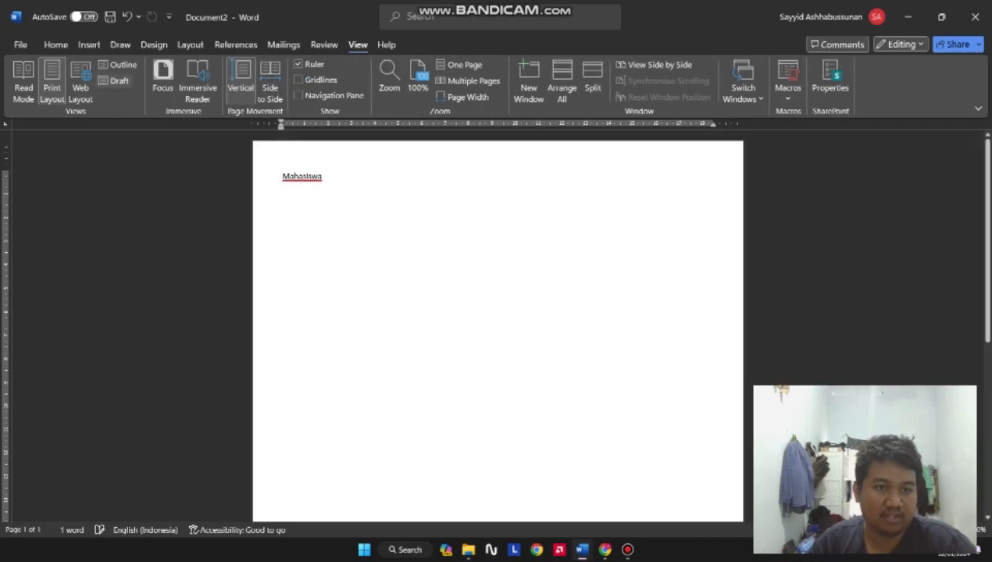
{"action": "left_click", "coordinate": [270, 88]}
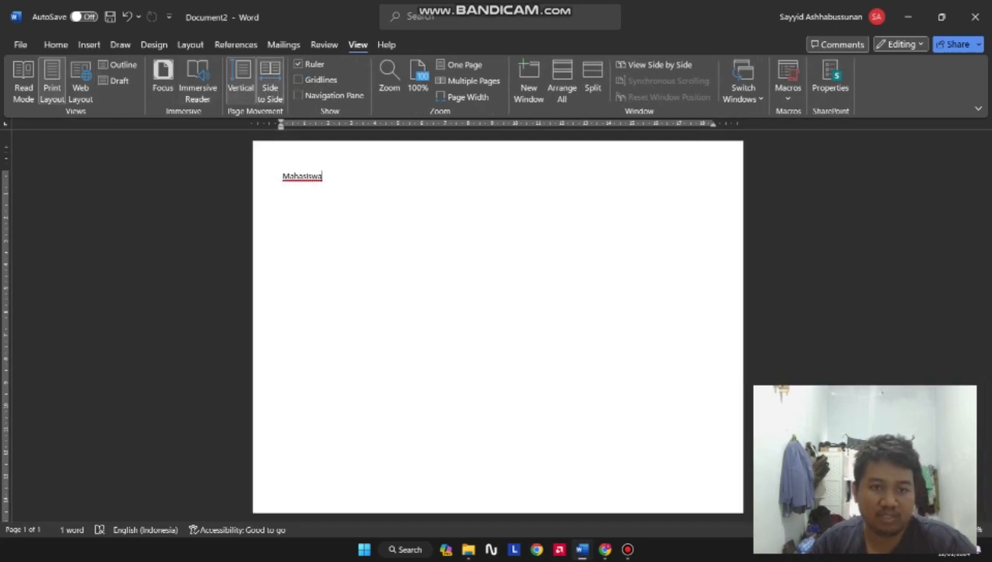
{"action": "left_click", "coordinate": [240, 88]}
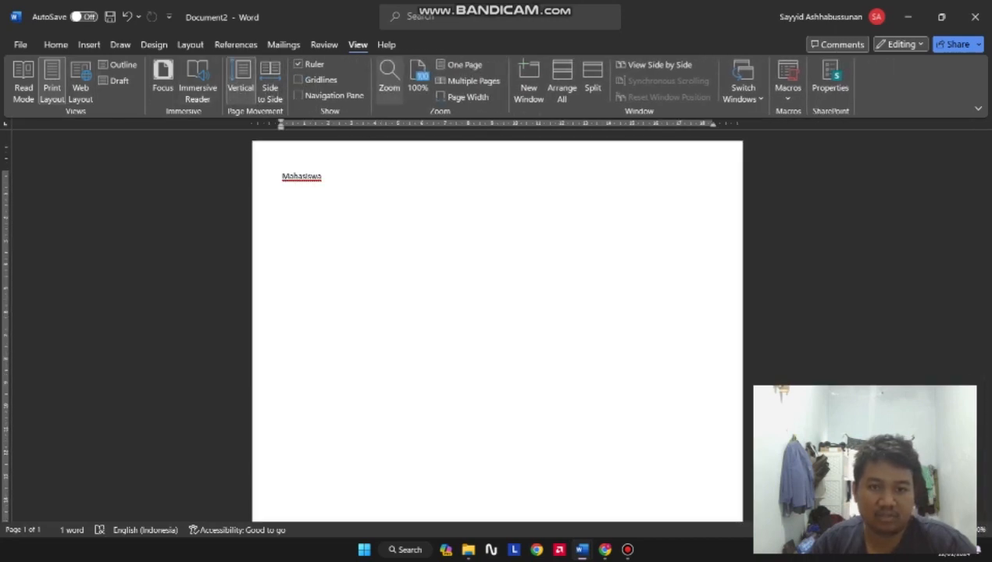
Step: View the Zoom dialog's options without applying any, and zoom the page in and out
{"action": "left_click", "coordinate": [389, 79]}
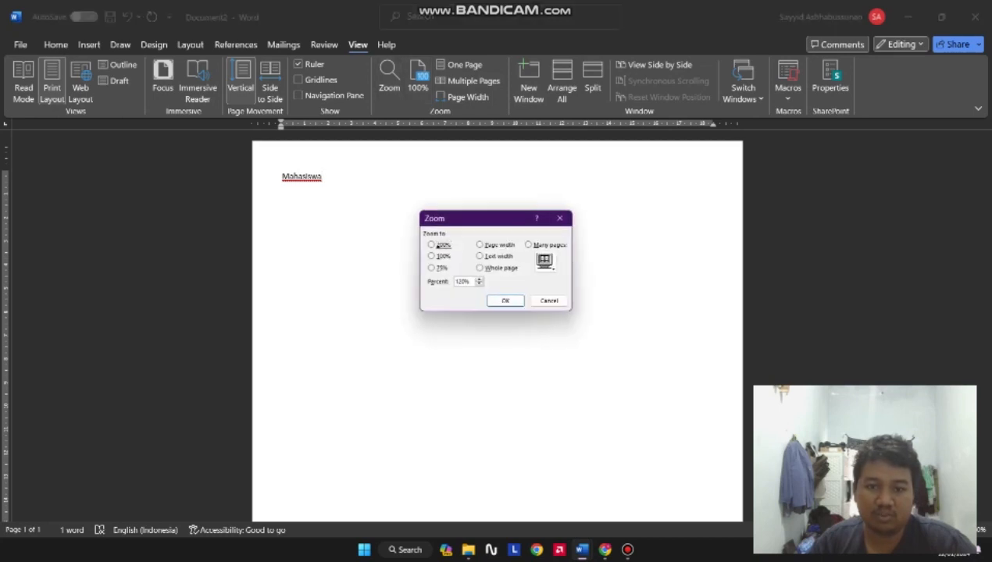
{"action": "left_click", "coordinate": [549, 301]}
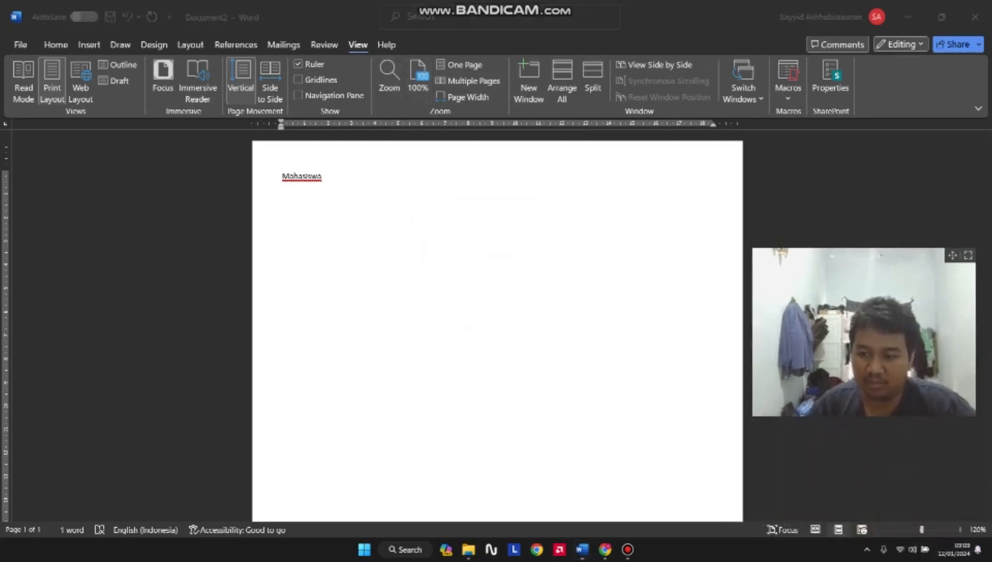
{"action": "scroll", "coordinate": [497, 328], "scroll_direction": "up", "scroll_amount": 3}
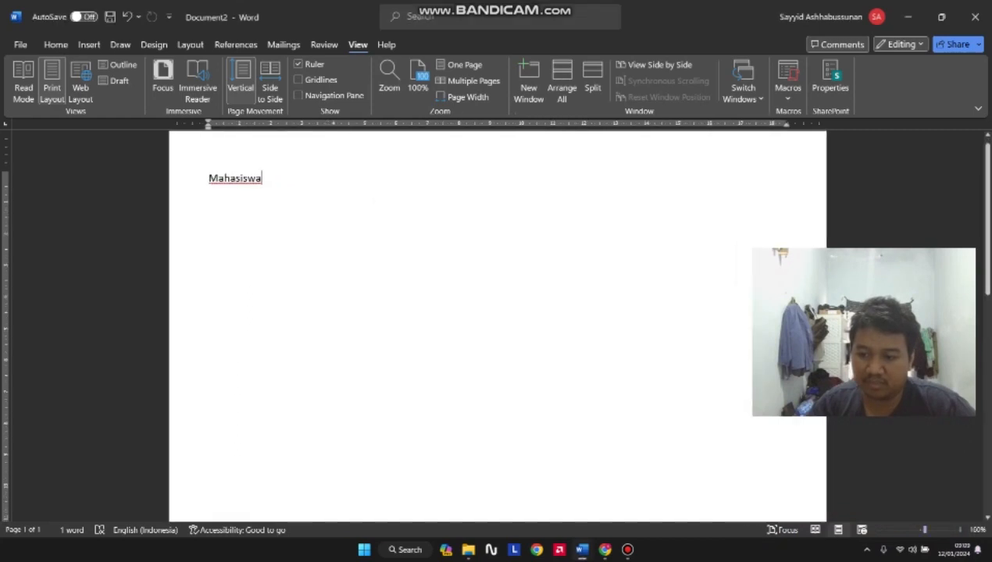
{"action": "scroll", "coordinate": [498, 328], "scroll_direction": "down", "scroll_amount": 6}
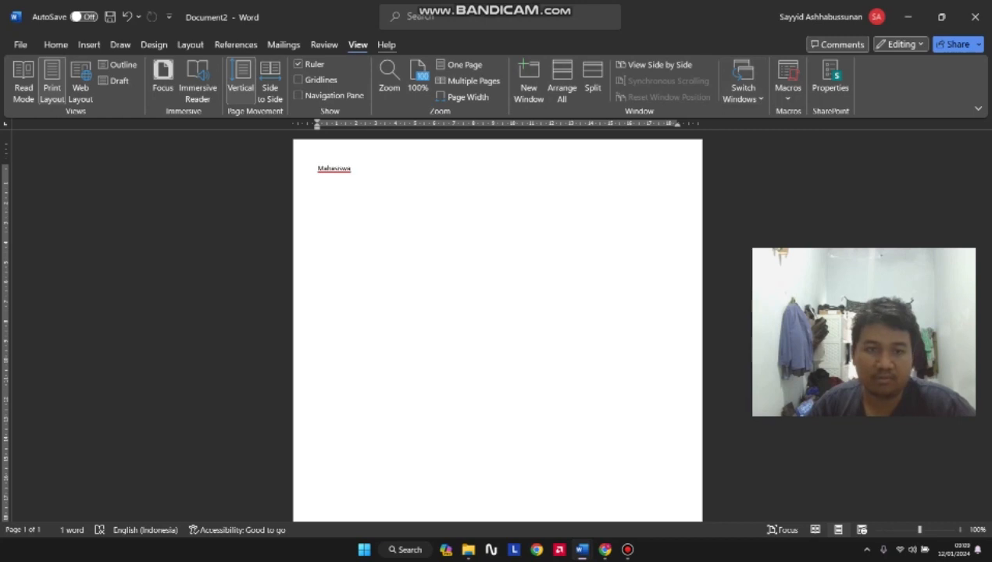
Step: Add an empty line below "Mahasiswa" and view the margin presets and custom Page Setup margins without changing them
{"action": "left_click", "coordinate": [55, 44]}
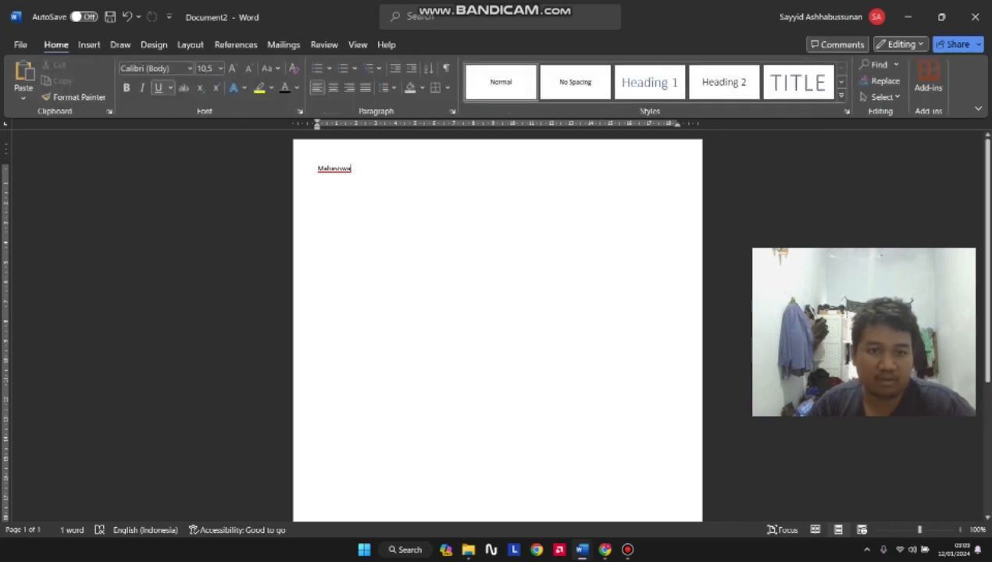
{"action": "key", "text": "Return"}
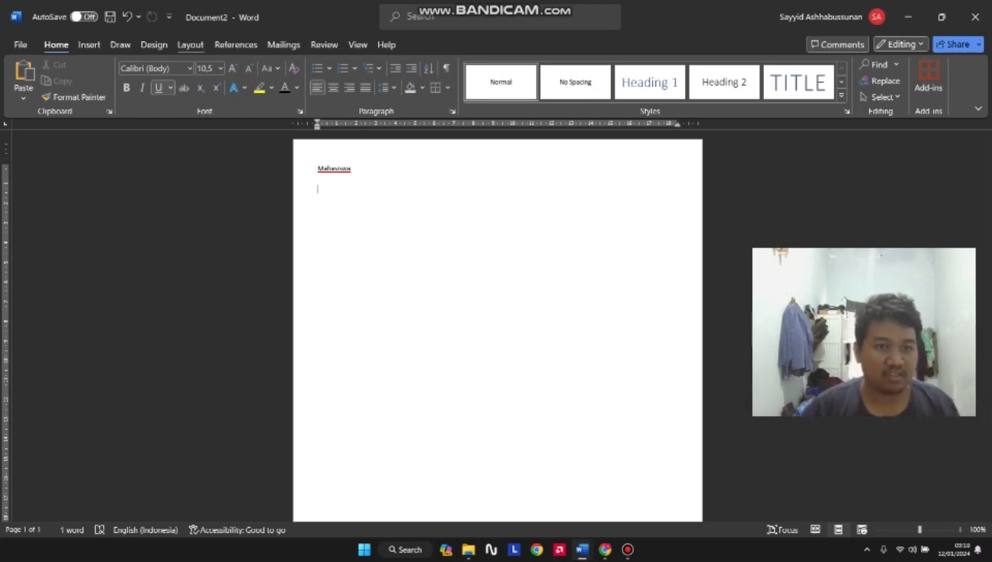
{"action": "left_click", "coordinate": [190, 44]}
{"action": "left_click", "coordinate": [25, 78]}
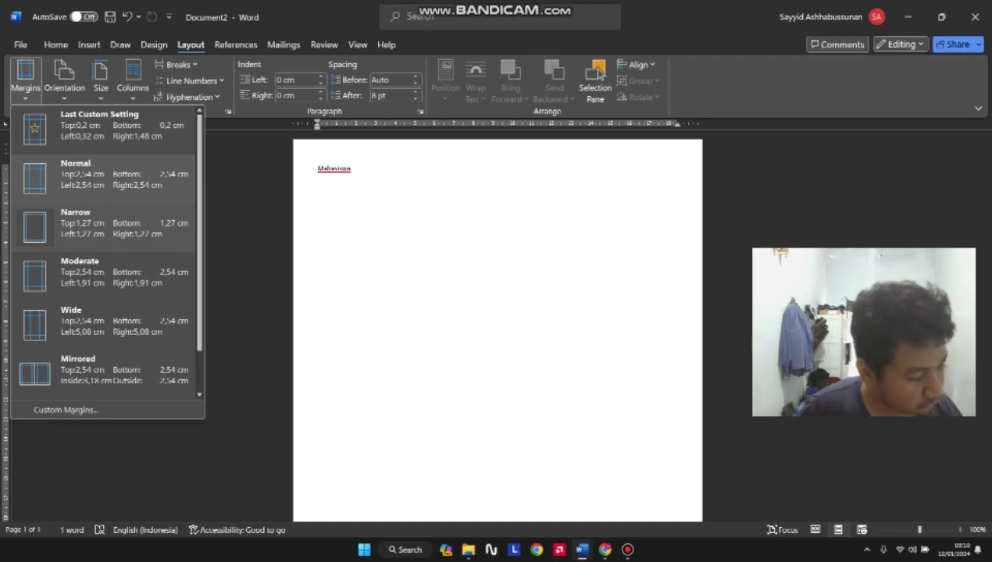
{"action": "left_click", "coordinate": [66, 411]}
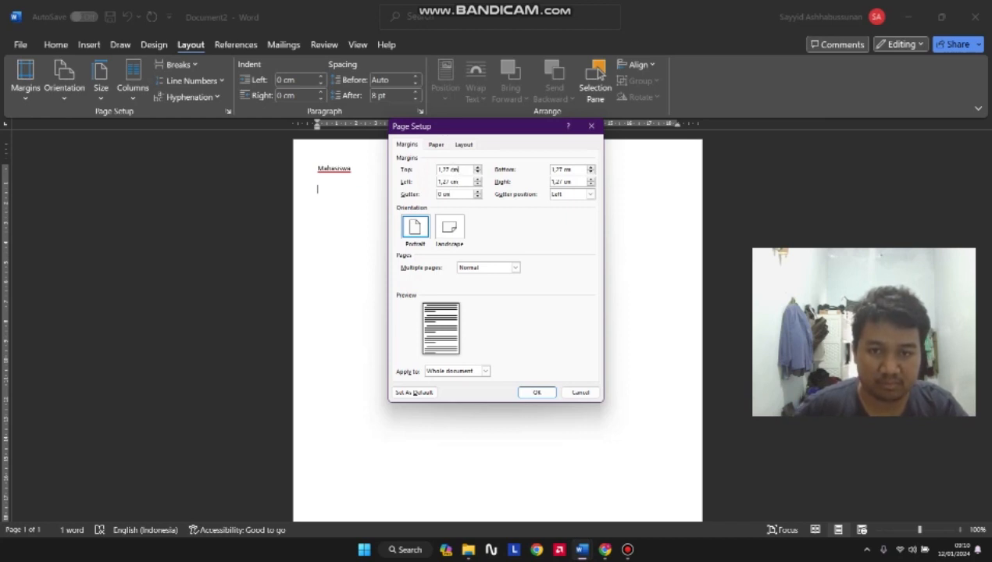
{"action": "left_click", "coordinate": [591, 126]}
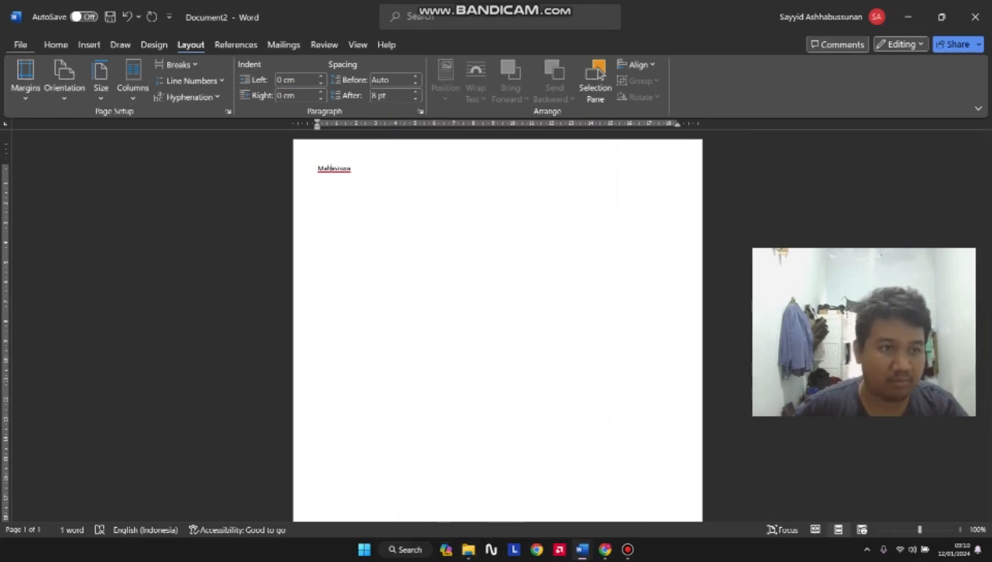
{"action": "key", "text": "alt+f"}
{"action": "key", "text": "Escape"}
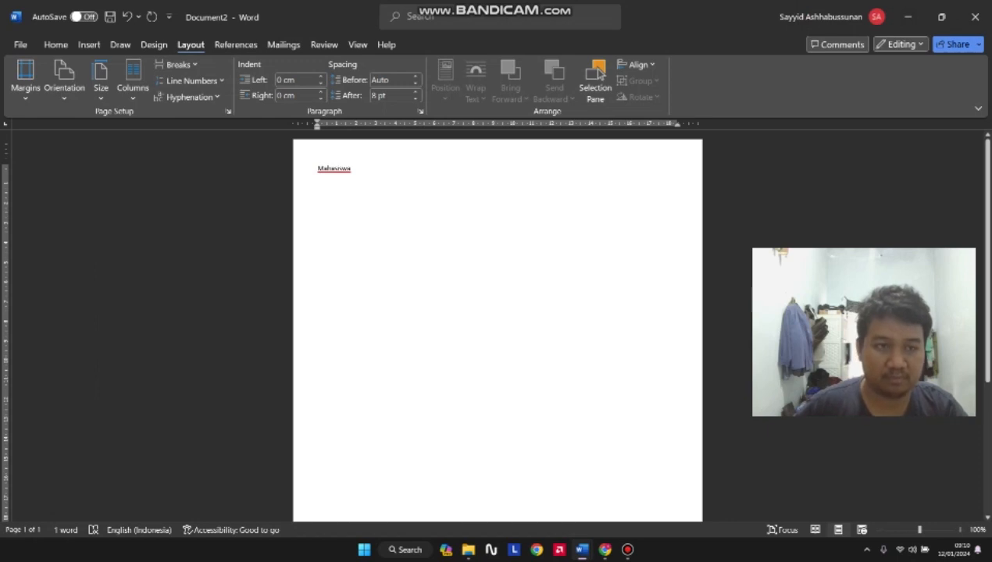
Step: Switch to the Laporan_Praktikum_Organisasi_dan_Arsitektur_Komputer_Modul_8[1] document and place the cursor before "LAPORAN MODUL 8" on its cover page
{"action": "left_click", "coordinate": [605, 550]}
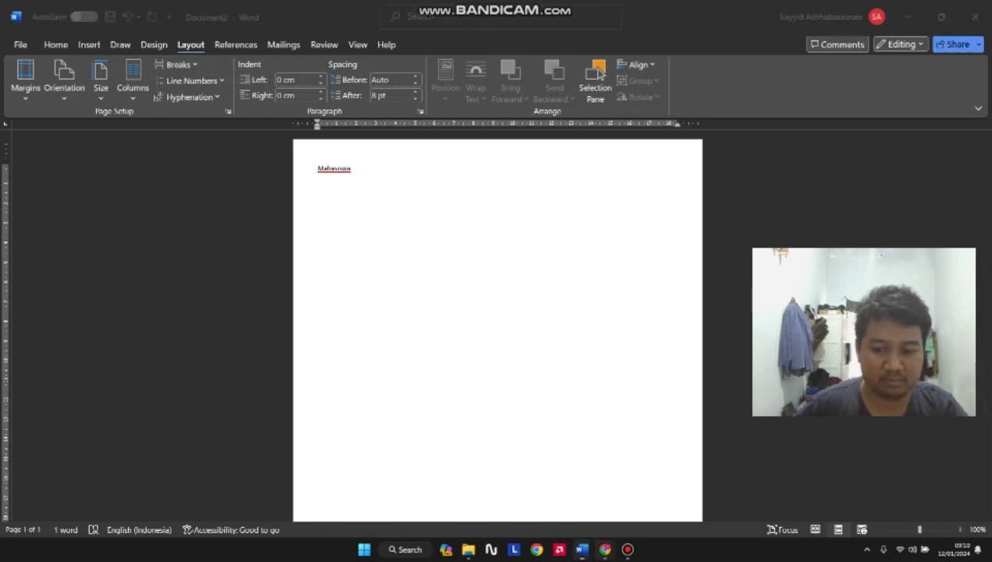
{"action": "left_click", "coordinate": [582, 550]}
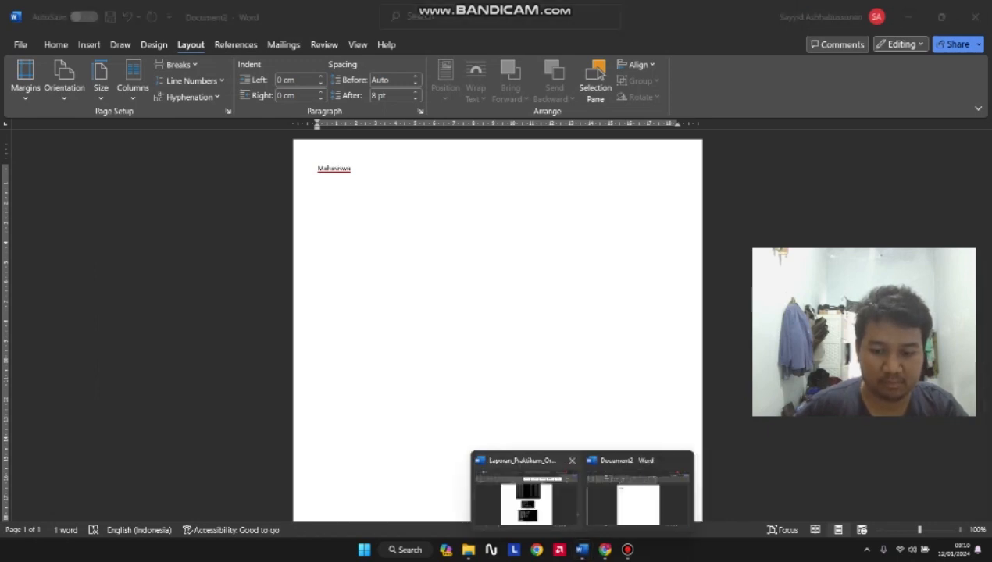
{"action": "left_click", "coordinate": [525, 500]}
{"action": "scroll", "coordinate": [498, 326], "scroll_direction": "up", "scroll_amount": 2}
{"action": "scroll", "coordinate": [498, 326], "scroll_direction": "up", "scroll_amount": 20}
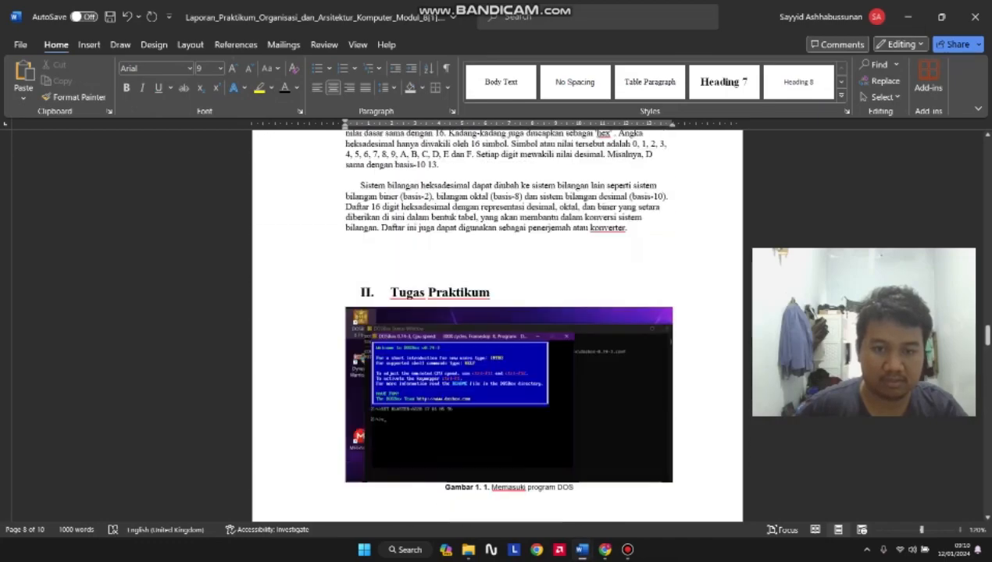
{"action": "scroll", "coordinate": [497, 325], "scroll_direction": "up", "scroll_amount": 20}
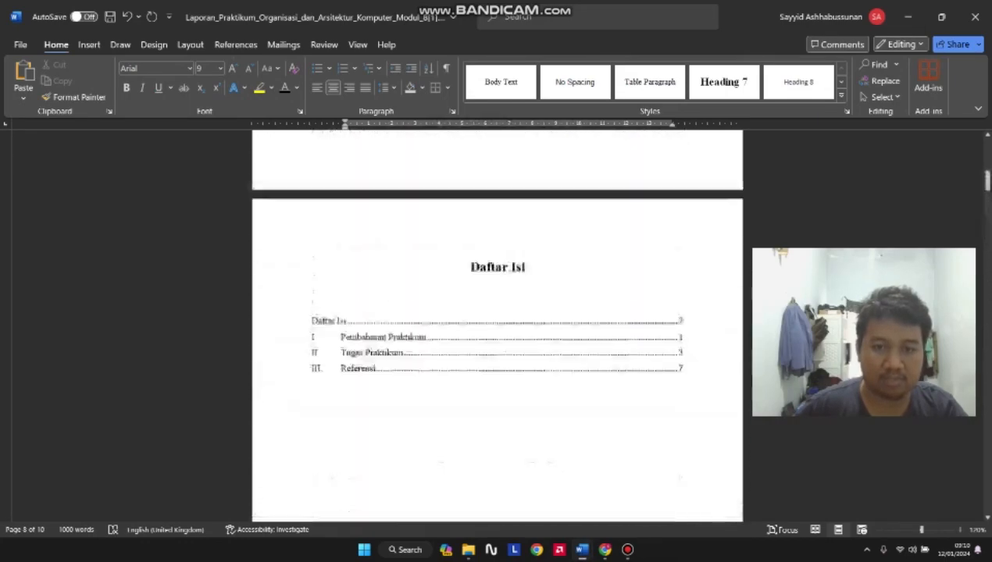
{"action": "left_click", "coordinate": [436, 207]}
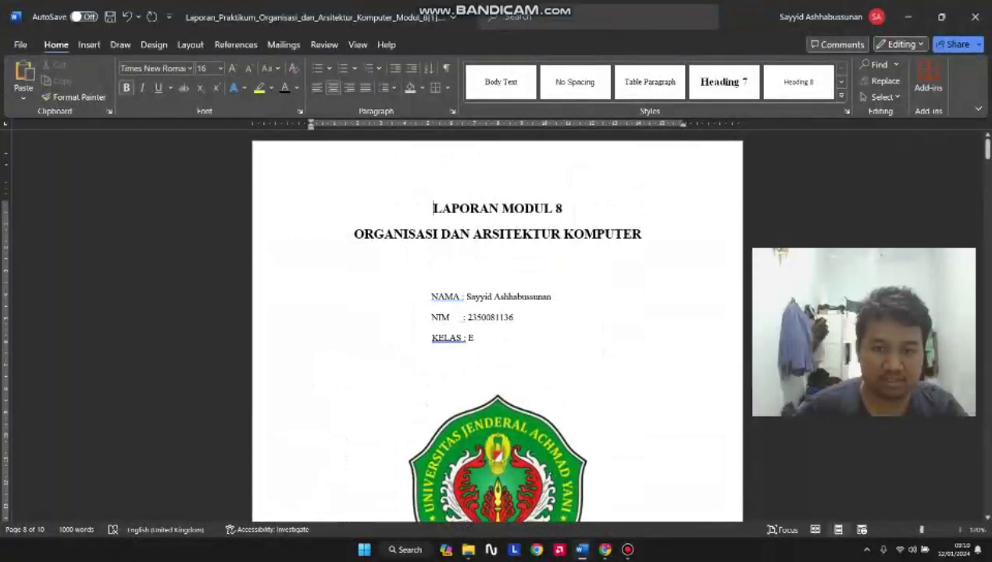
Step: Apply the Narrow margin preset to the report's opening section and check its effect on the following pages
{"action": "left_click", "coordinate": [189, 45]}
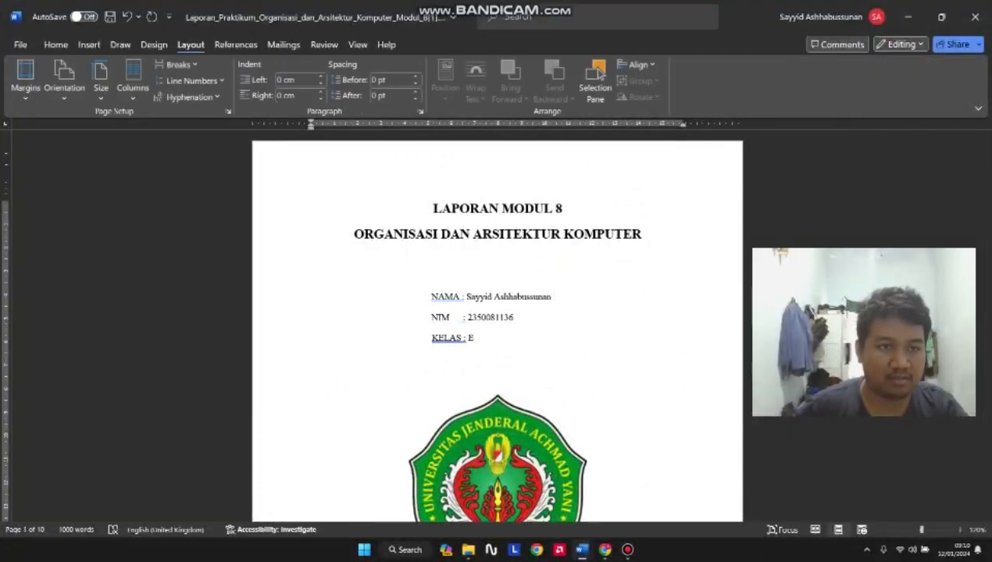
{"action": "left_click", "coordinate": [25, 79]}
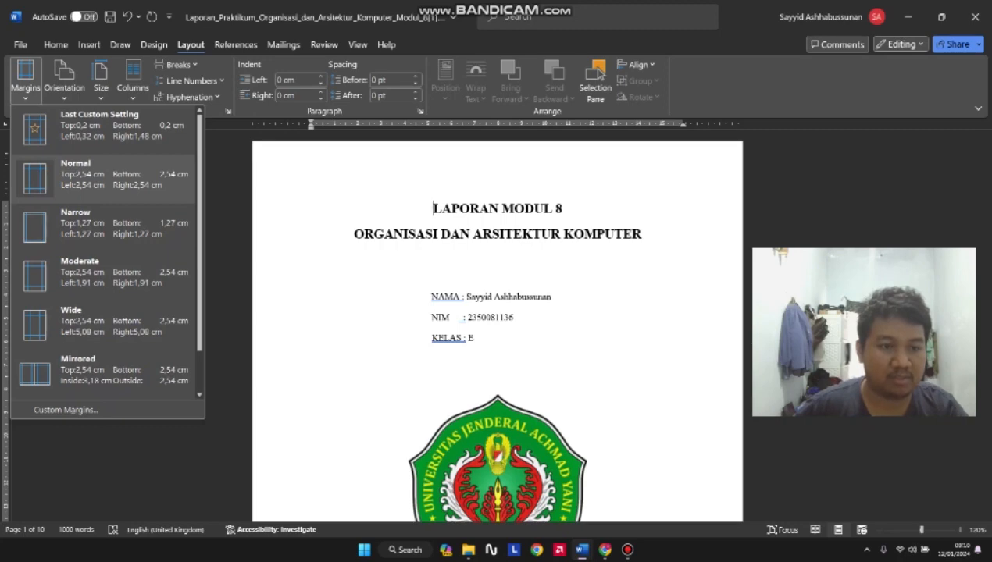
{"action": "left_click", "coordinate": [103, 227]}
{"action": "scroll", "coordinate": [497, 325], "scroll_direction": "down", "scroll_amount": 15}
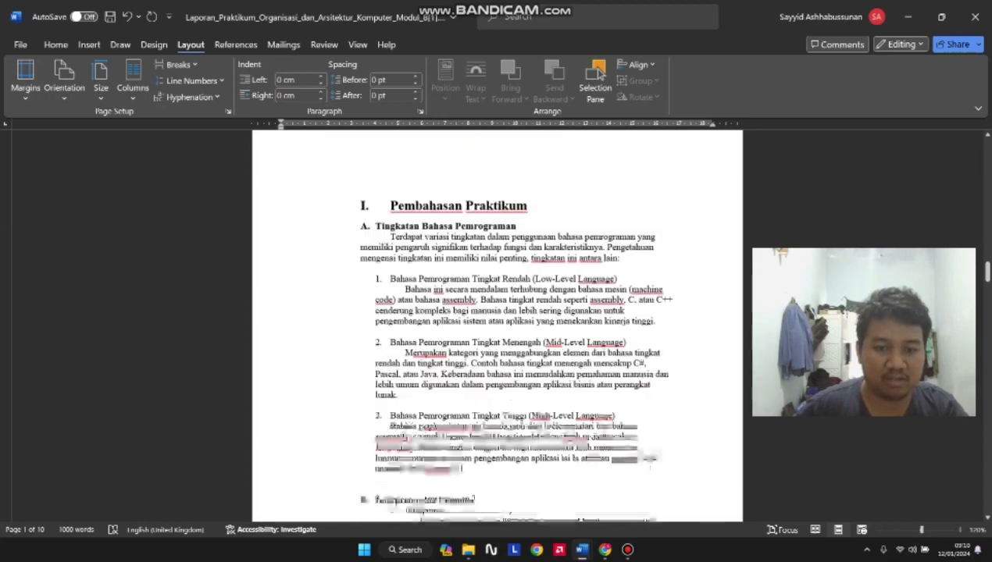
{"action": "scroll", "coordinate": [497, 326], "scroll_direction": "up", "scroll_amount": 5}
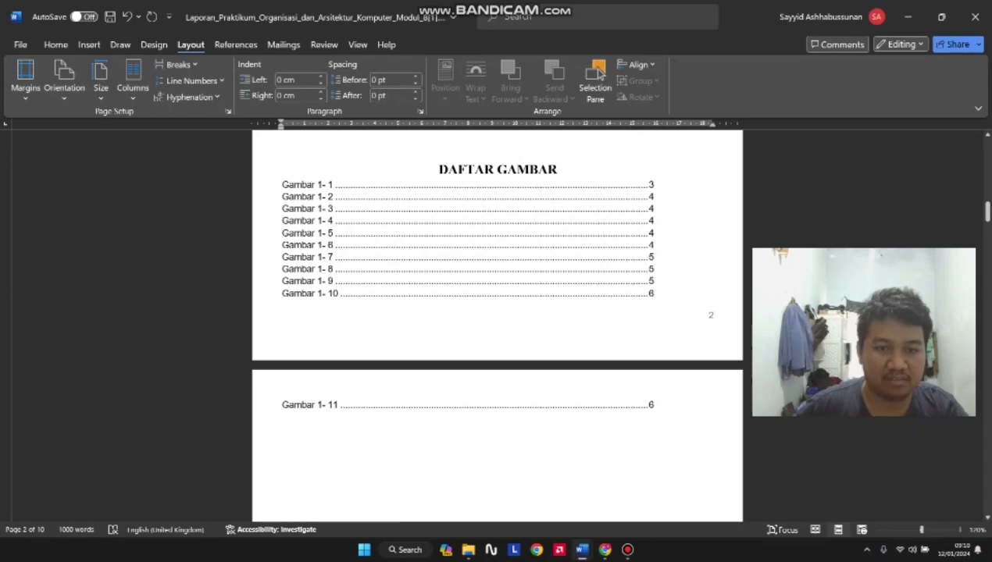
Step: Set the opening section's margins to the Normal preset and review the cover, Daftar Isi and Daftar Gambar pages
{"action": "left_click", "coordinate": [25, 78]}
{"action": "left_click", "coordinate": [102, 176]}
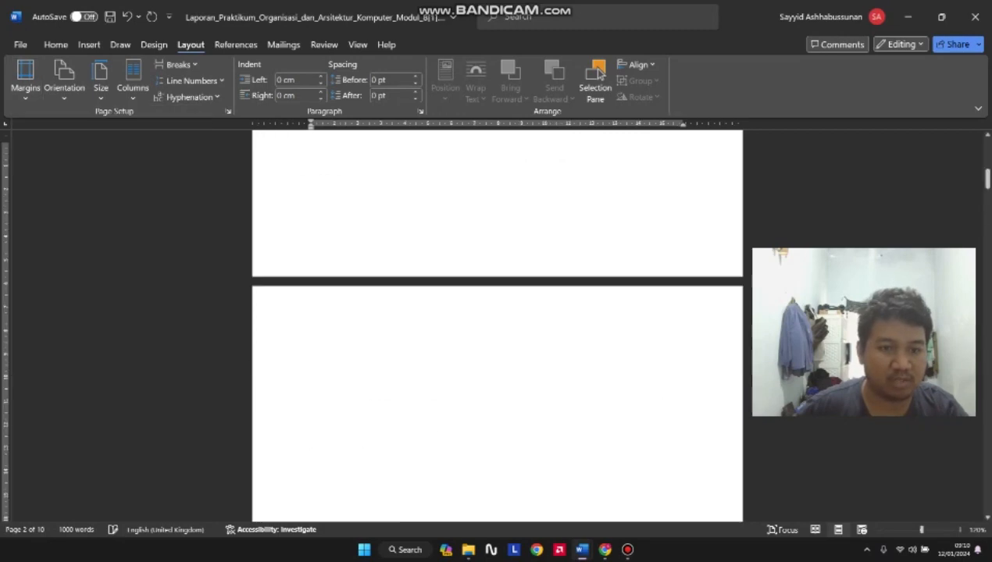
{"action": "scroll", "coordinate": [497, 326], "scroll_direction": "up", "scroll_amount": 8}
{"action": "scroll", "coordinate": [497, 326], "scroll_direction": "down", "scroll_amount": 11}
{"action": "scroll", "coordinate": [497, 326], "scroll_direction": "down", "scroll_amount": 7}
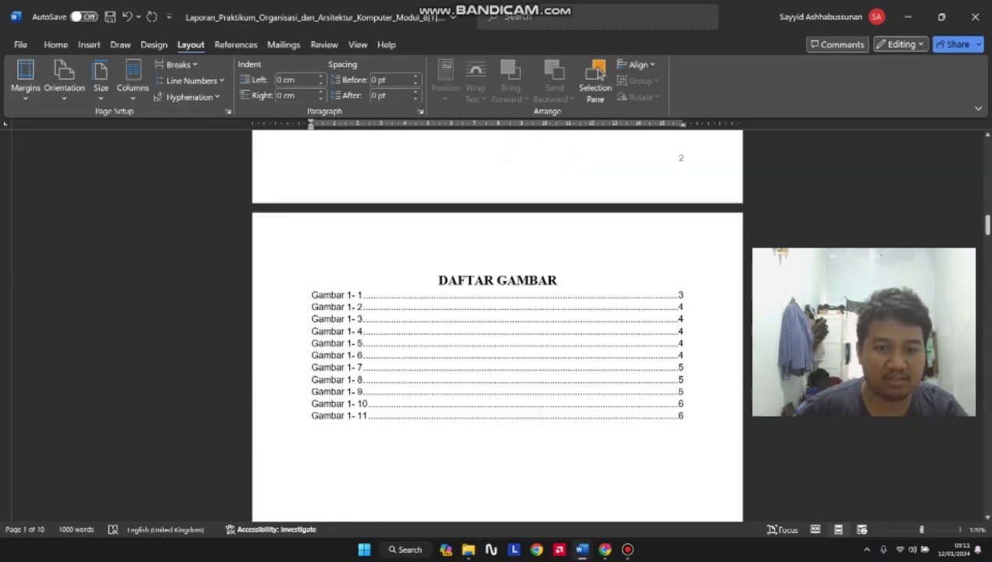
{"action": "scroll", "coordinate": [497, 326], "scroll_direction": "up", "scroll_amount": 12}
{"action": "scroll", "coordinate": [497, 325], "scroll_direction": "up", "scroll_amount": 2}
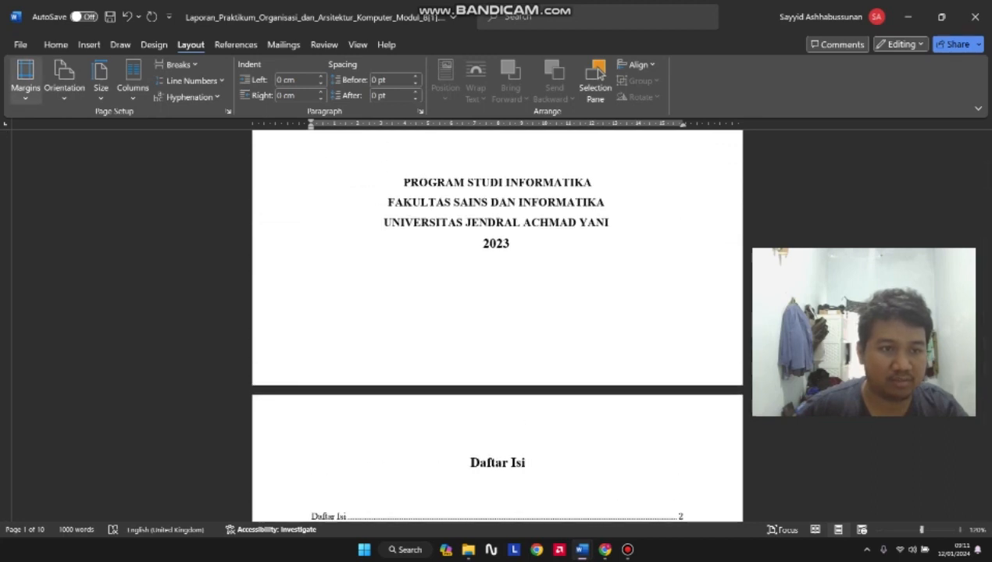
Step: View the custom margins' Multiple pages and Apply to options in Page Setup, and cancel without changes
{"action": "left_click", "coordinate": [25, 78]}
{"action": "left_click", "coordinate": [64, 408]}
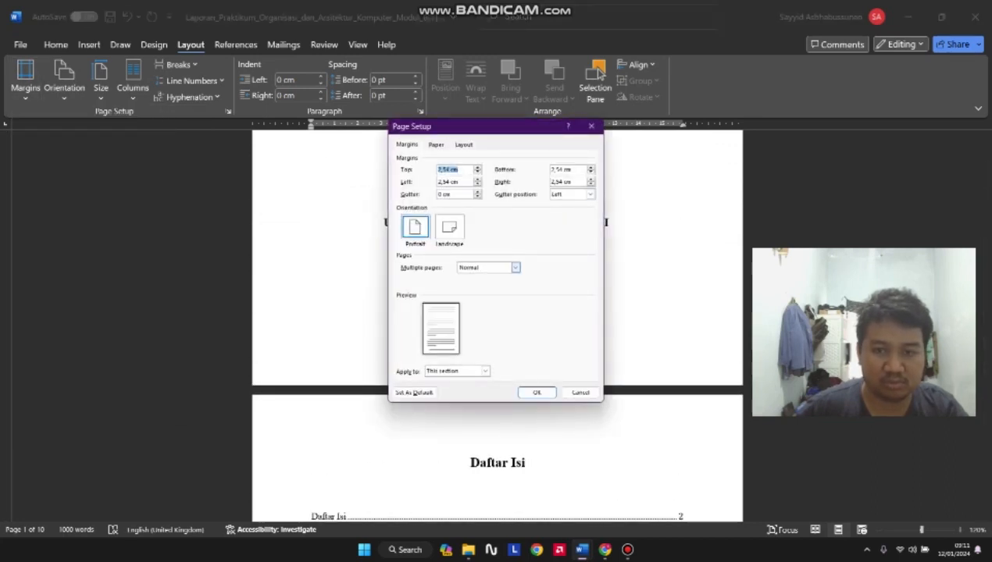
{"action": "left_click", "coordinate": [515, 267]}
{"action": "left_click", "coordinate": [515, 268]}
{"action": "left_click", "coordinate": [485, 372]}
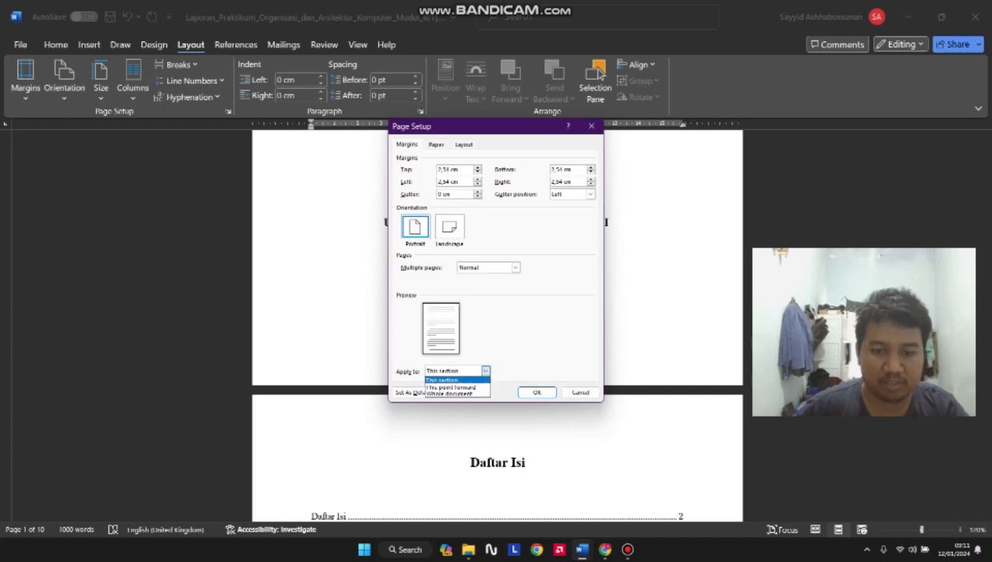
{"action": "left_click", "coordinate": [485, 372]}
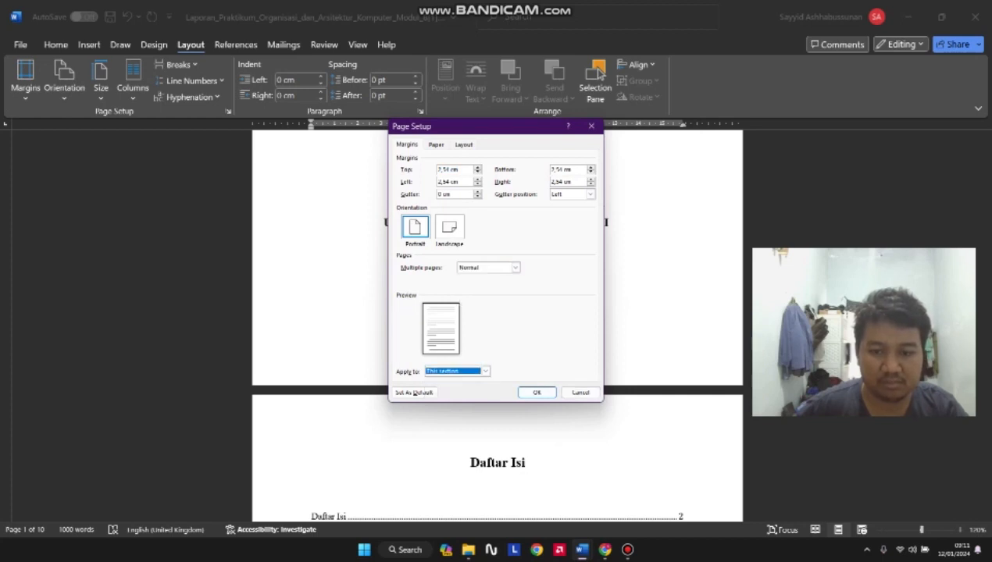
{"action": "left_click", "coordinate": [485, 371]}
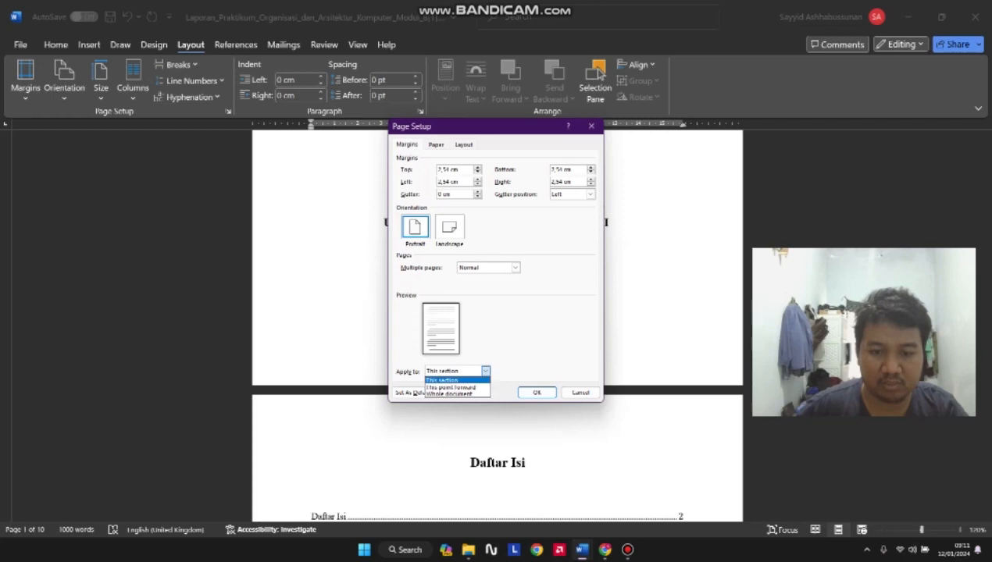
{"action": "left_click", "coordinate": [580, 393]}
Step: Place the cursor on the Referensi line of Daftar Isi and apply the Normal margin preset to that section
{"action": "scroll", "coordinate": [581, 393], "scroll_direction": "up", "scroll_amount": 2}
{"action": "scroll", "coordinate": [580, 393], "scroll_direction": "down", "scroll_amount": 1}
{"action": "scroll", "coordinate": [581, 393], "scroll_direction": "up", "scroll_amount": 2}
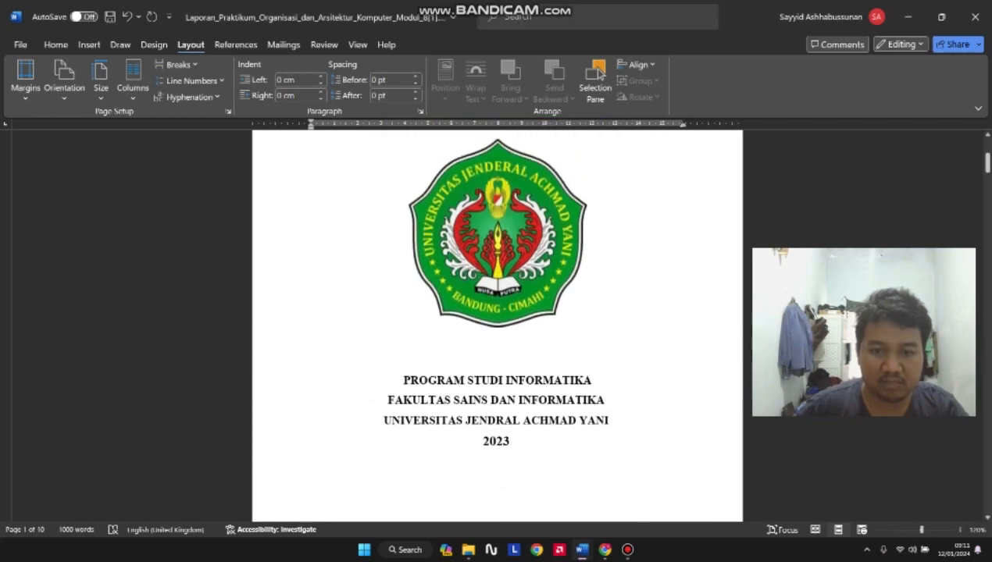
{"action": "scroll", "coordinate": [497, 326], "scroll_direction": "down", "scroll_amount": 6}
{"action": "left_click", "coordinate": [376, 227]}
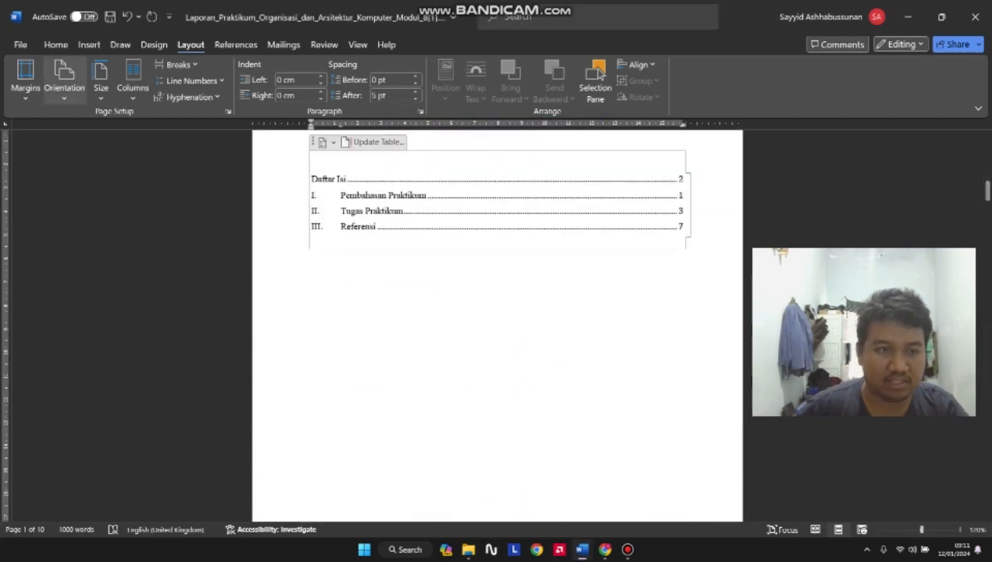
{"action": "left_click", "coordinate": [25, 82]}
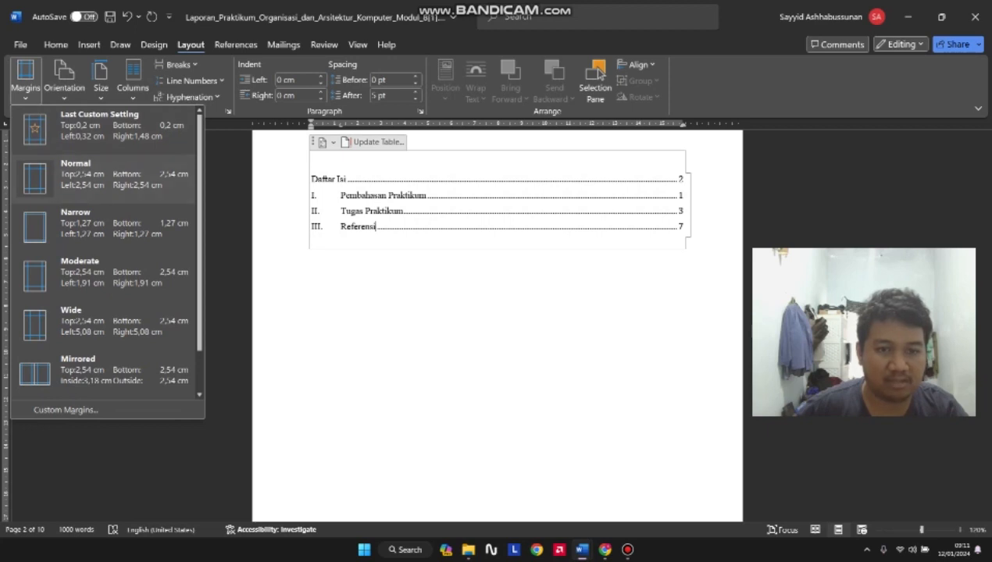
{"action": "left_click", "coordinate": [101, 177]}
Step: Check the Apply to options in the custom margins and accept 2,54 cm margins on all sides for this section
{"action": "left_click", "coordinate": [25, 80]}
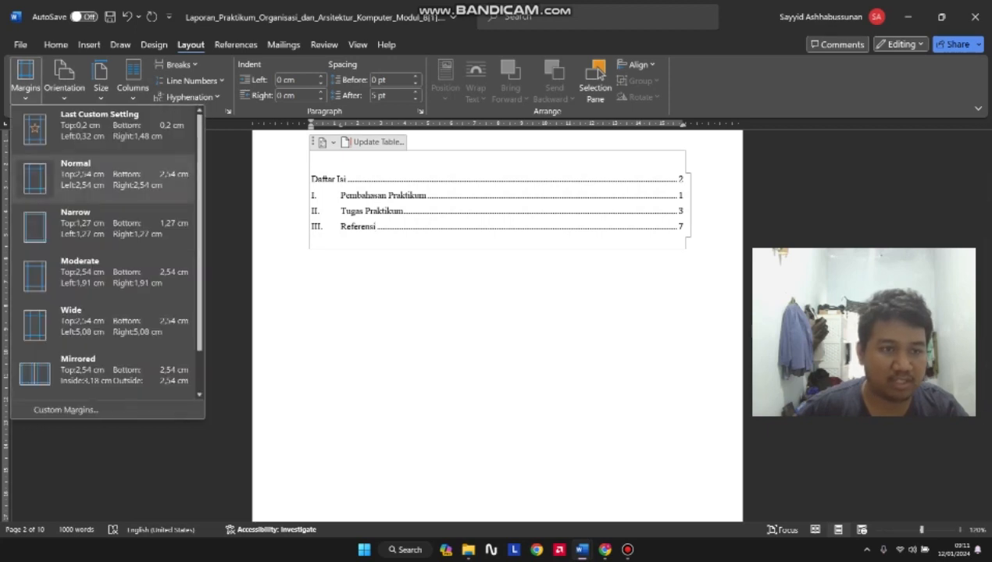
{"action": "left_click", "coordinate": [66, 409]}
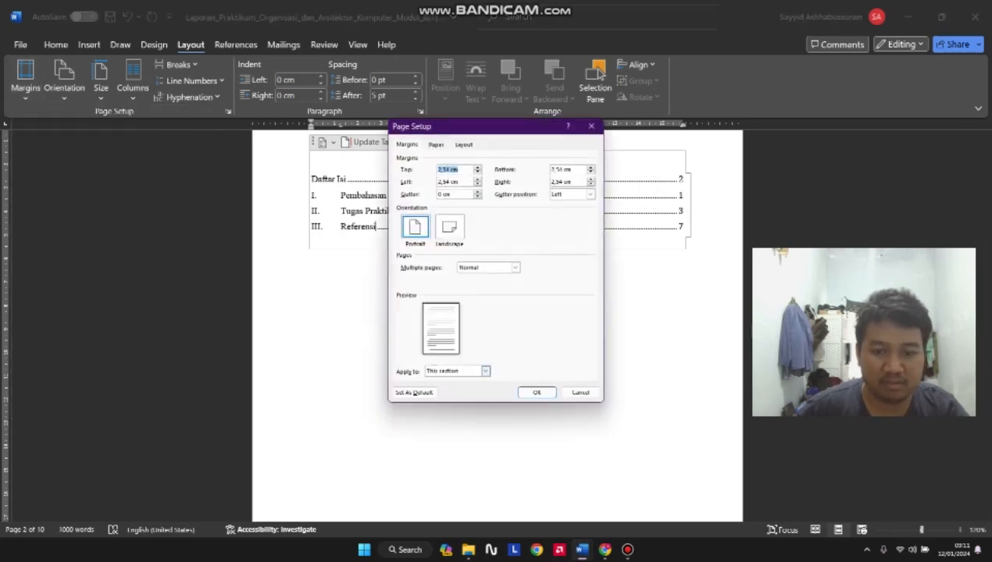
{"action": "left_click", "coordinate": [485, 371]}
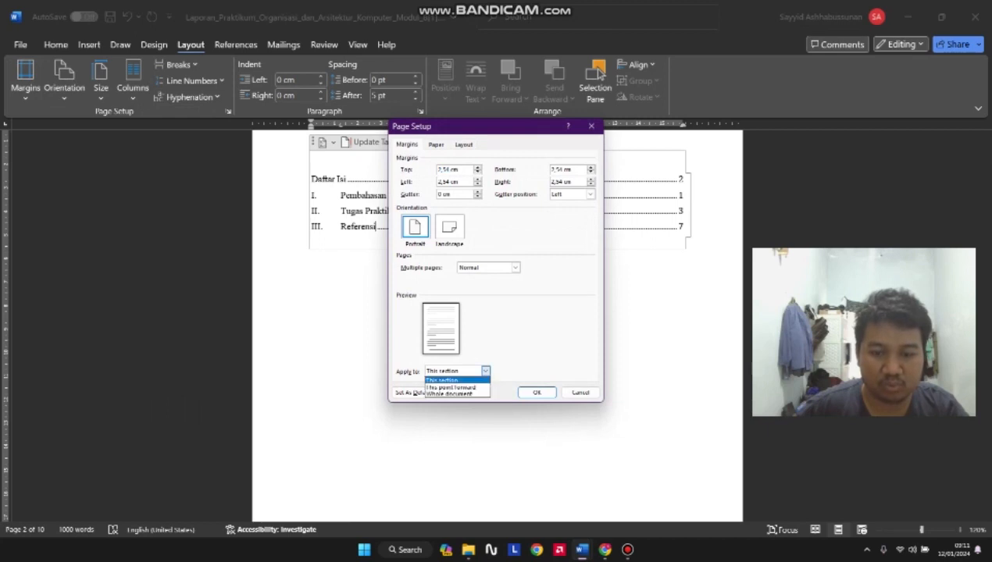
{"action": "left_click", "coordinate": [537, 392]}
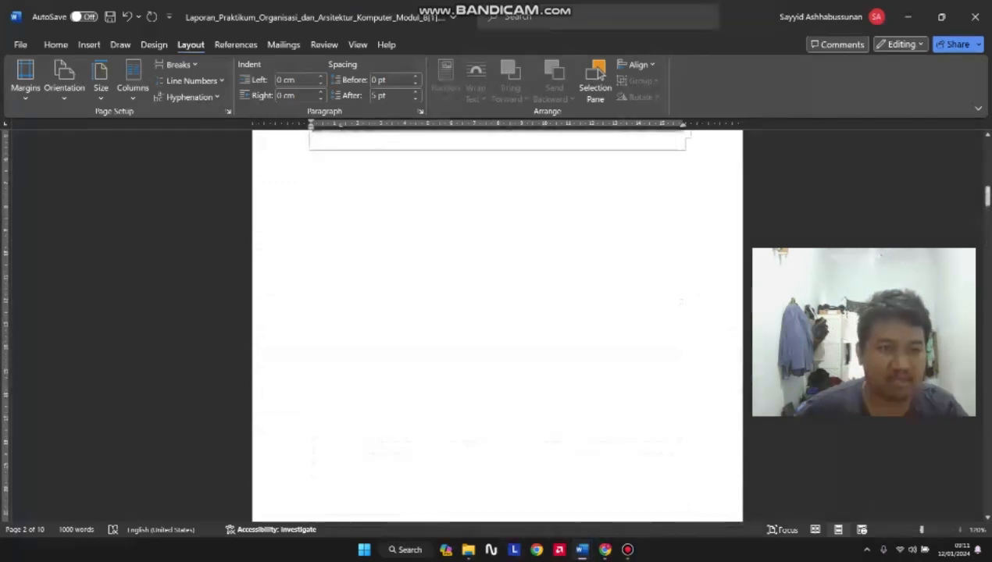
Step: Reopen the custom margins settings from the Daftar Isi page and cancel without changes
{"action": "key", "text": "alt+p"}
{"action": "key", "text": "m"}
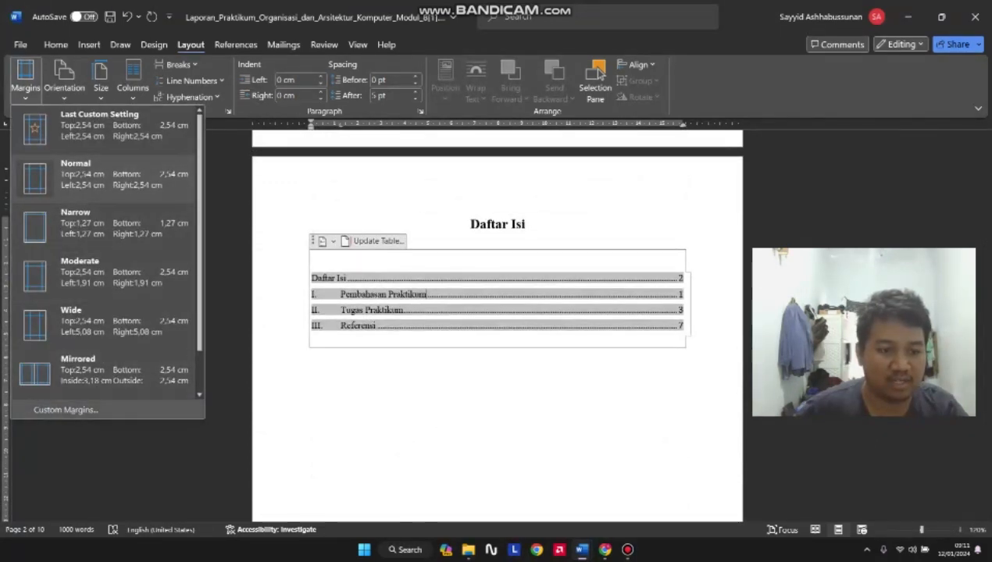
{"action": "key", "text": "a"}
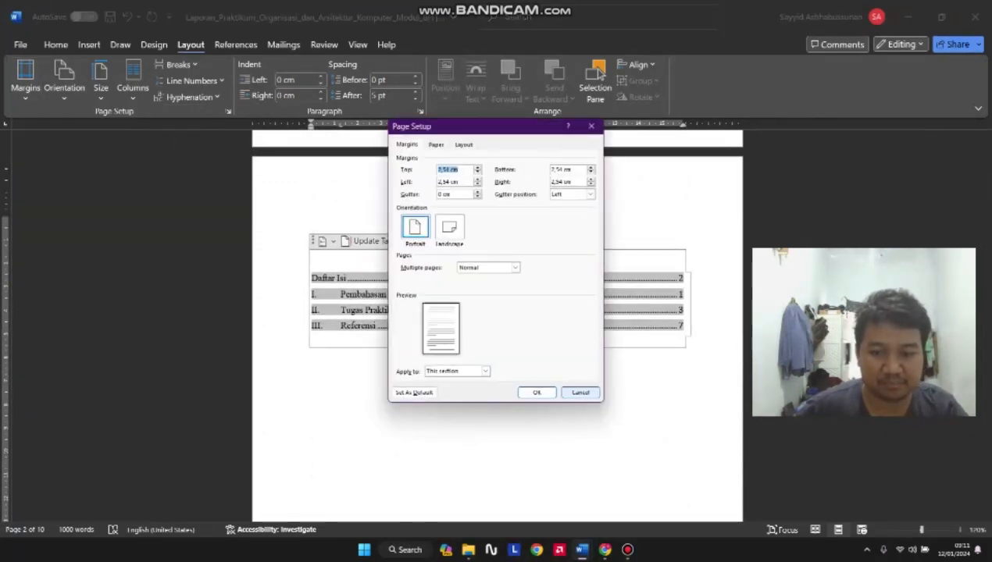
{"action": "key", "text": "Escape"}
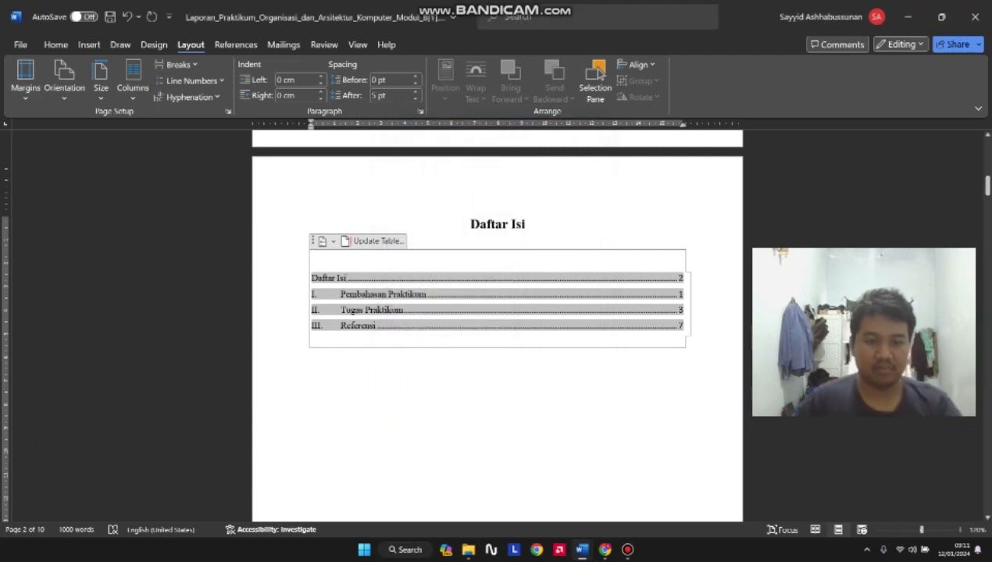
Step: View the page orientation choices and the list of paper sizes, and leave both unchanged
{"action": "key", "text": "alt+p"}
{"action": "key", "text": "o"}
{"action": "key", "text": "Escape"}
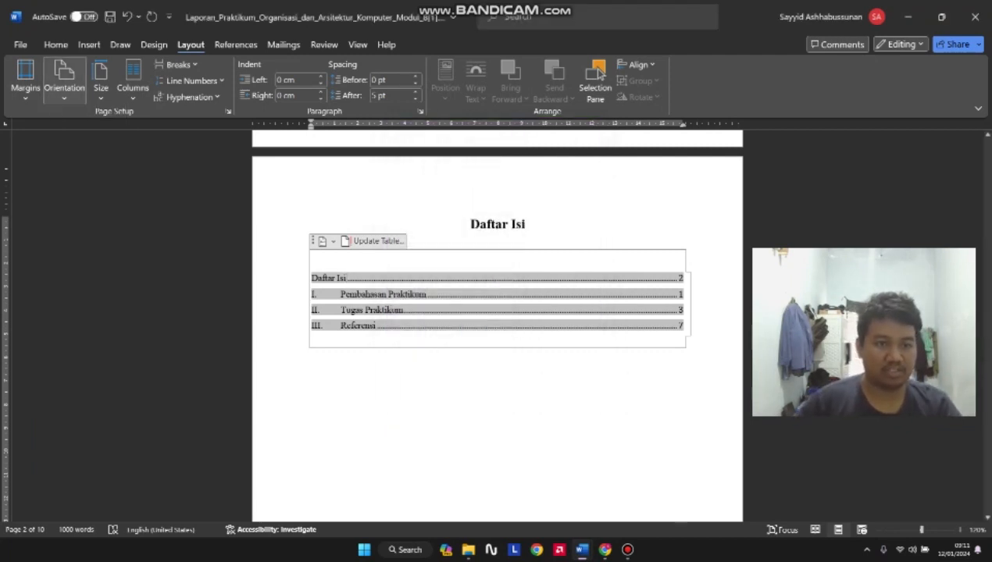
{"action": "key", "text": "s"}
{"action": "key", "text": "z"}
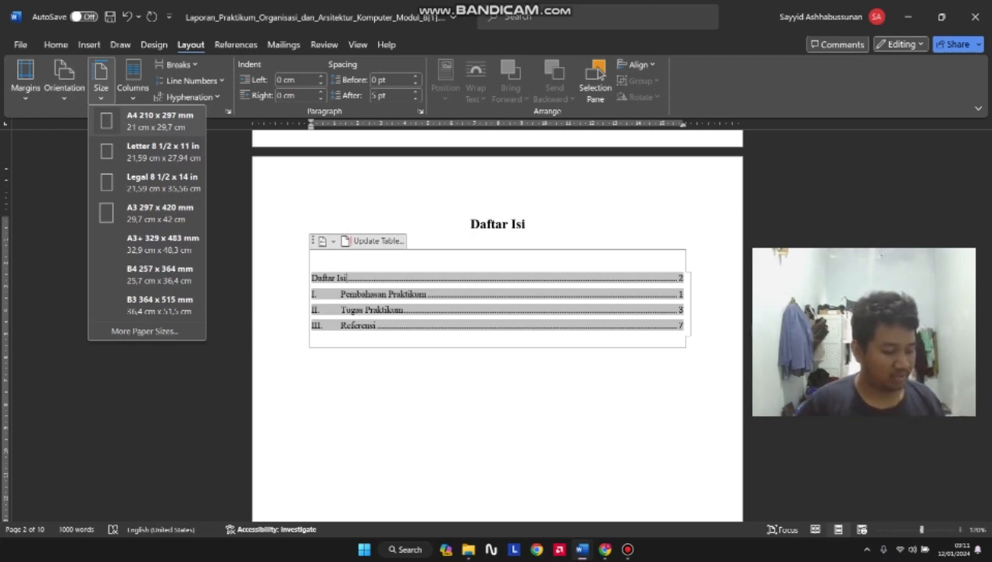
{"action": "key", "text": "Escape"}
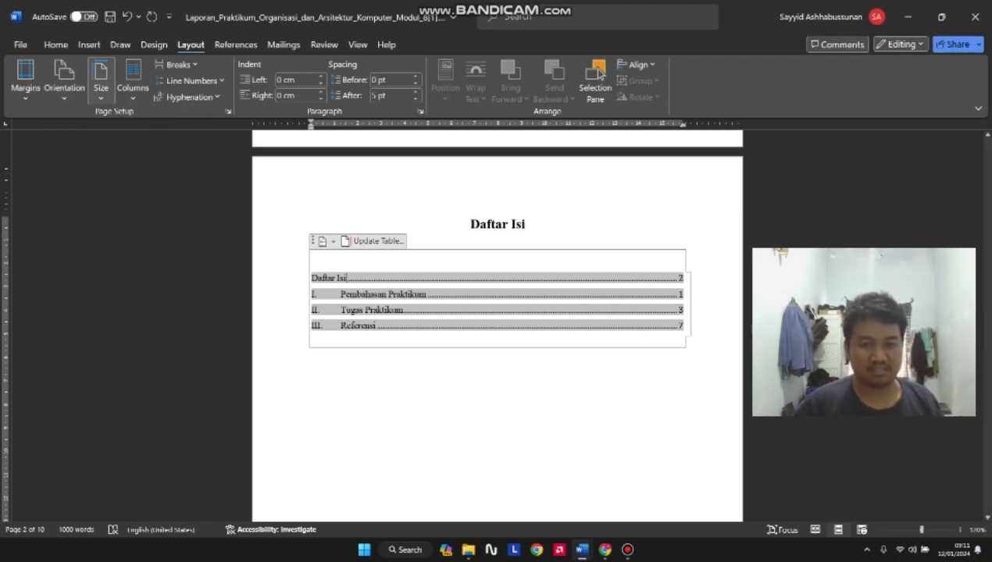
Step: Return to the beginning of the report's cover page and switch to Document2
{"action": "key", "text": "Page_Up"}
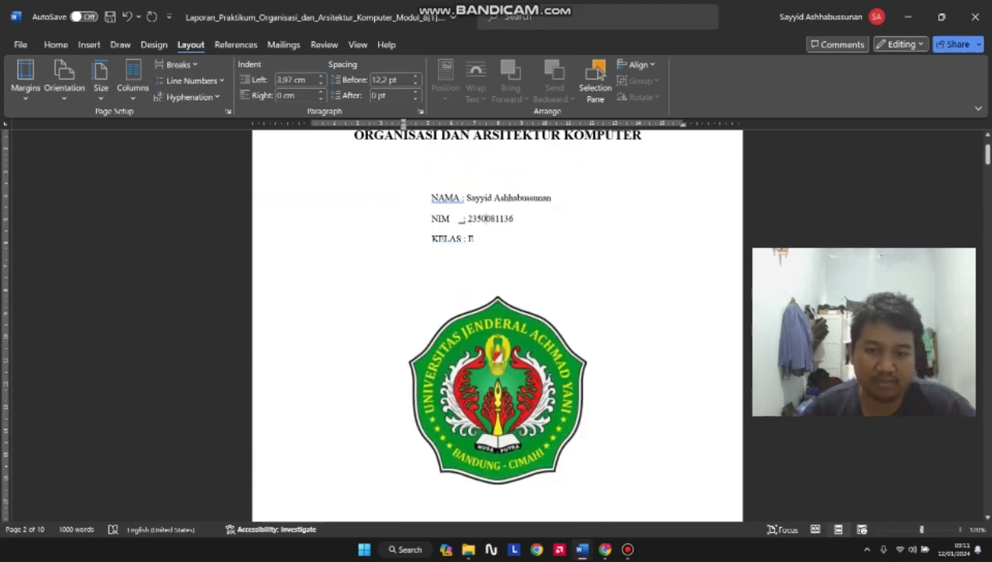
{"action": "key", "text": "ctrl+Home"}
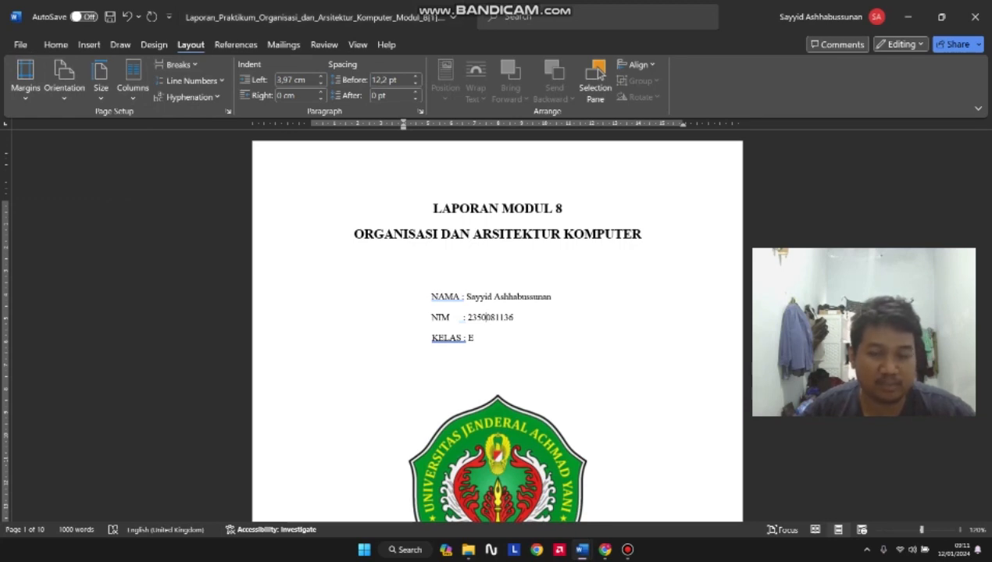
{"action": "key", "text": "Up"}
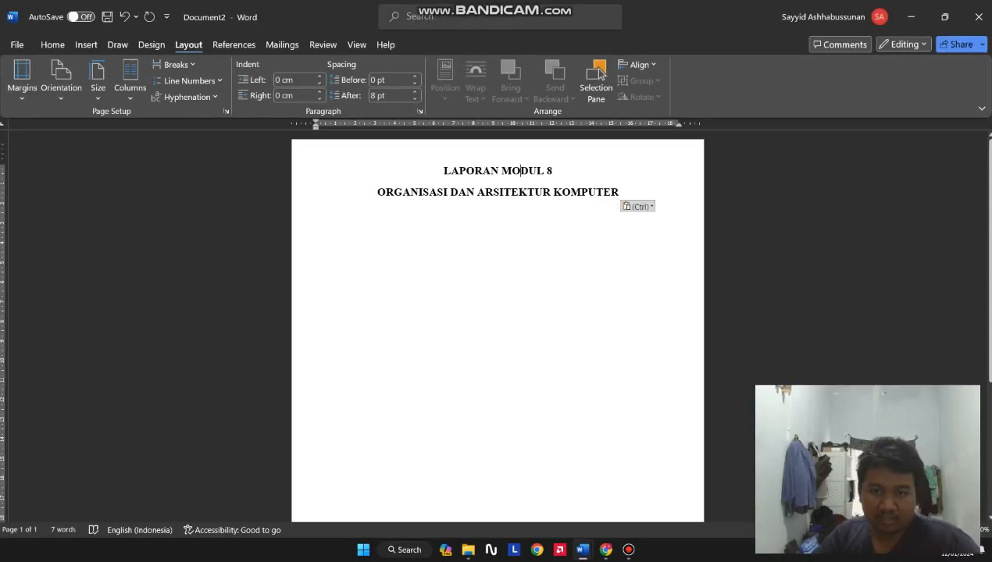
Step: View the start page with new templates and recent files, and return to Document2
{"action": "key", "text": "Down"}
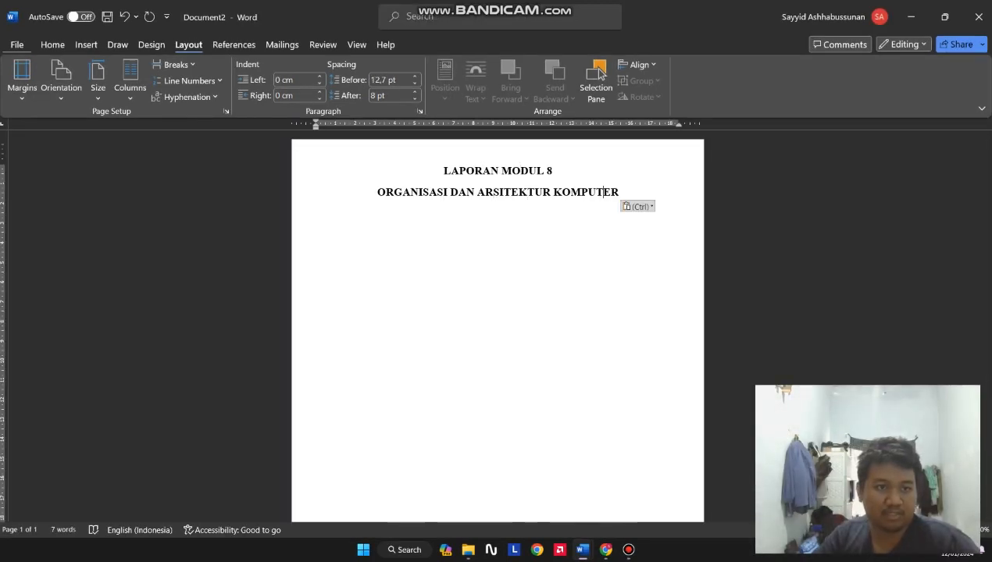
{"action": "key", "text": "alt+f"}
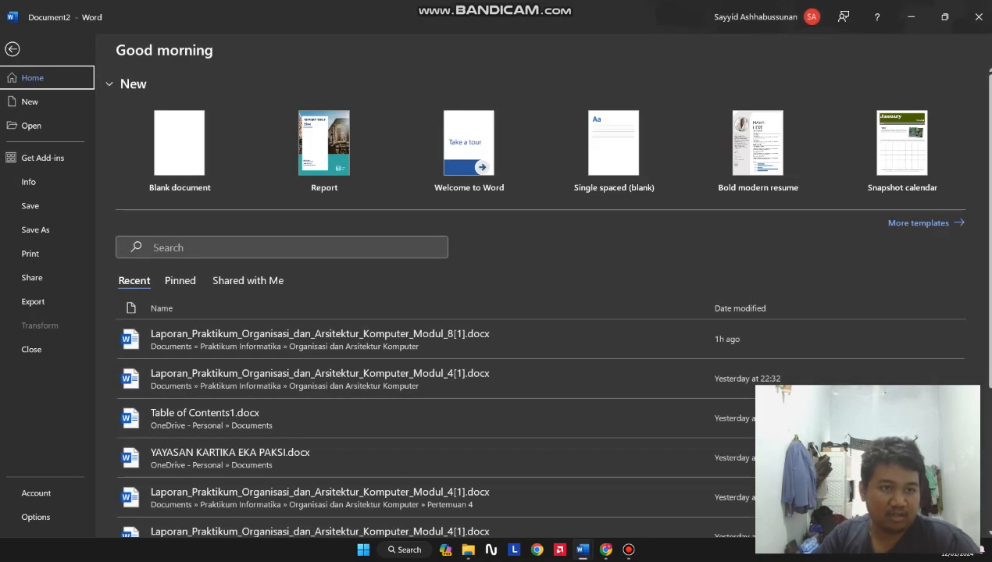
{"action": "key", "text": "Escape"}
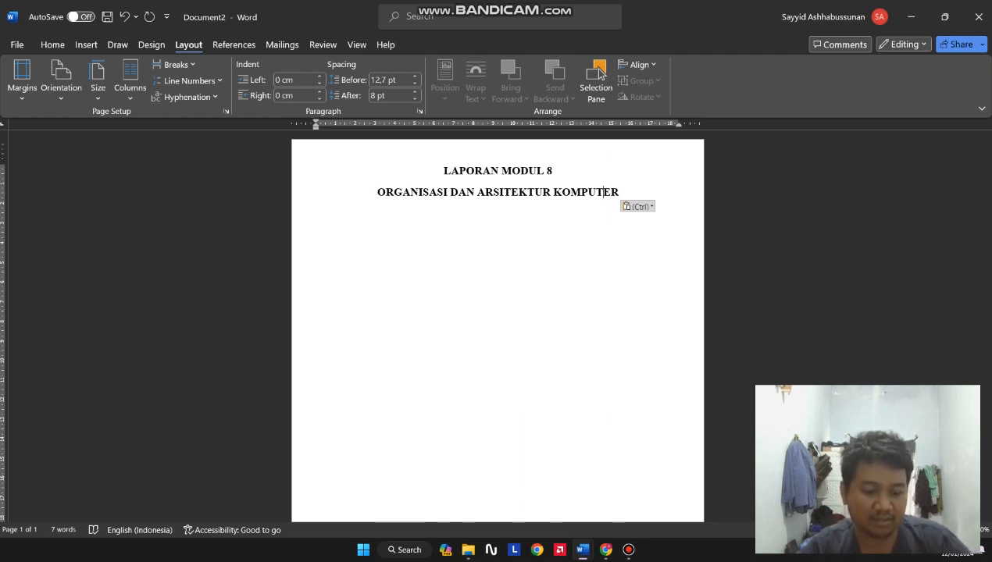
Step: Save the document as LAPORAN MODUL 8.docx in the OneDrive - Personal Documents folder and place the cursor in its title
{"action": "key", "text": "ctrl+s"}
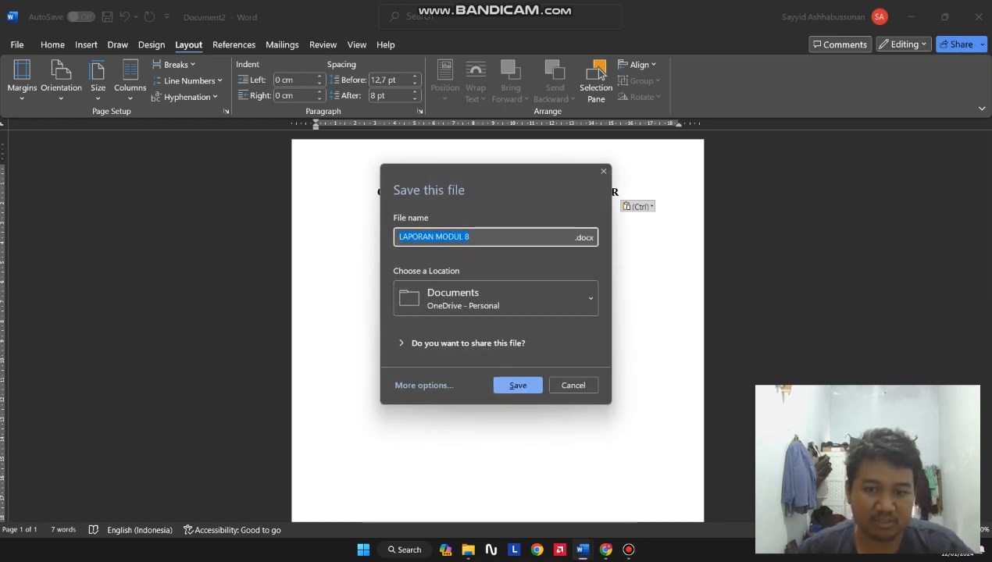
{"action": "left_click", "coordinate": [495, 299]}
{"action": "left_click", "coordinate": [496, 298]}
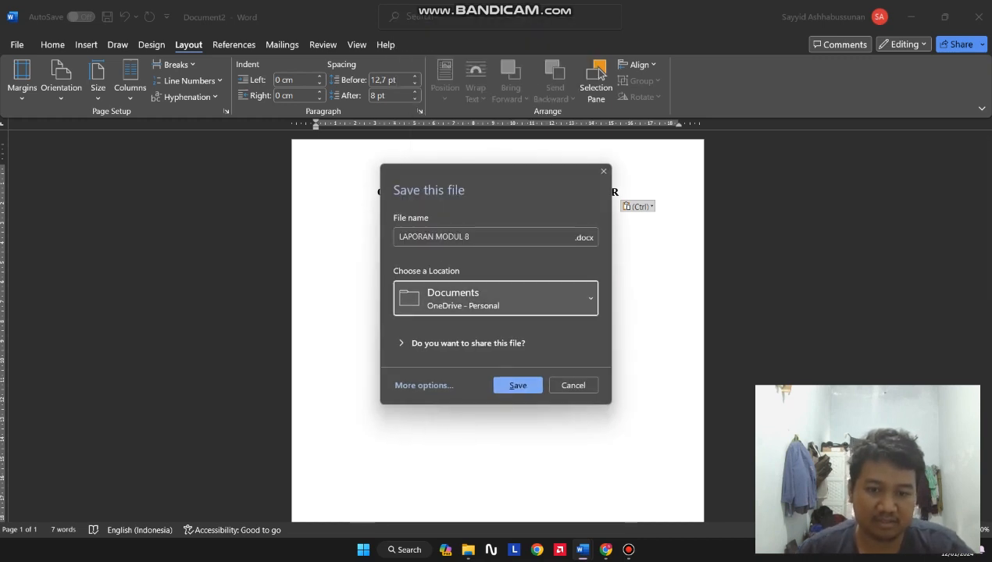
{"action": "key", "text": "shift+Tab"}
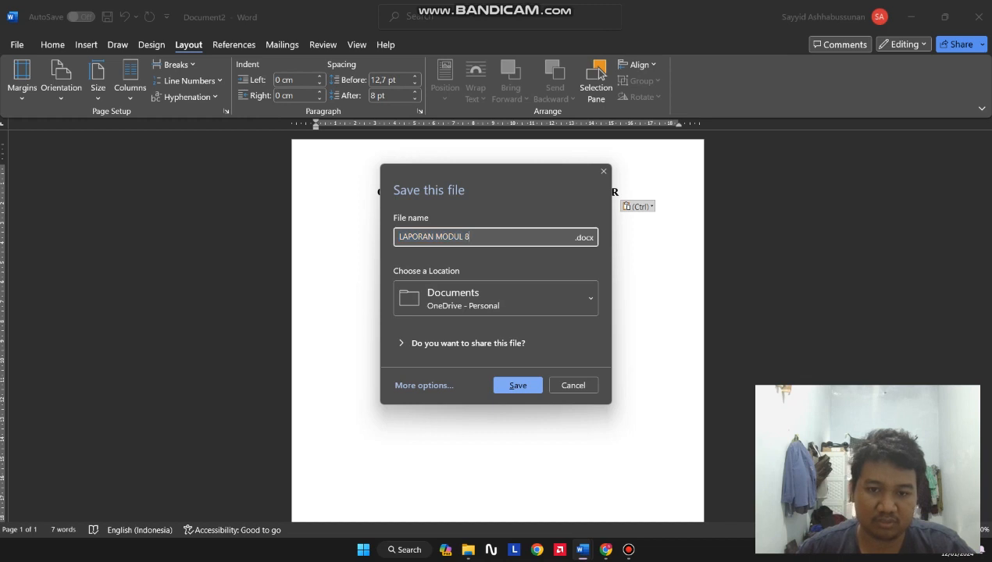
{"action": "key", "text": "Return"}
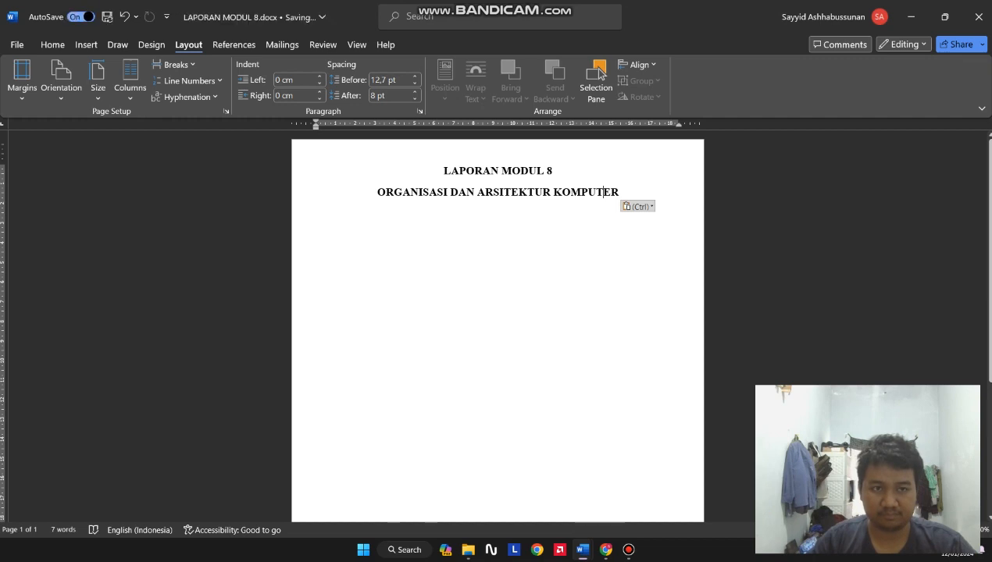
{"action": "left_click", "coordinate": [427, 192]}
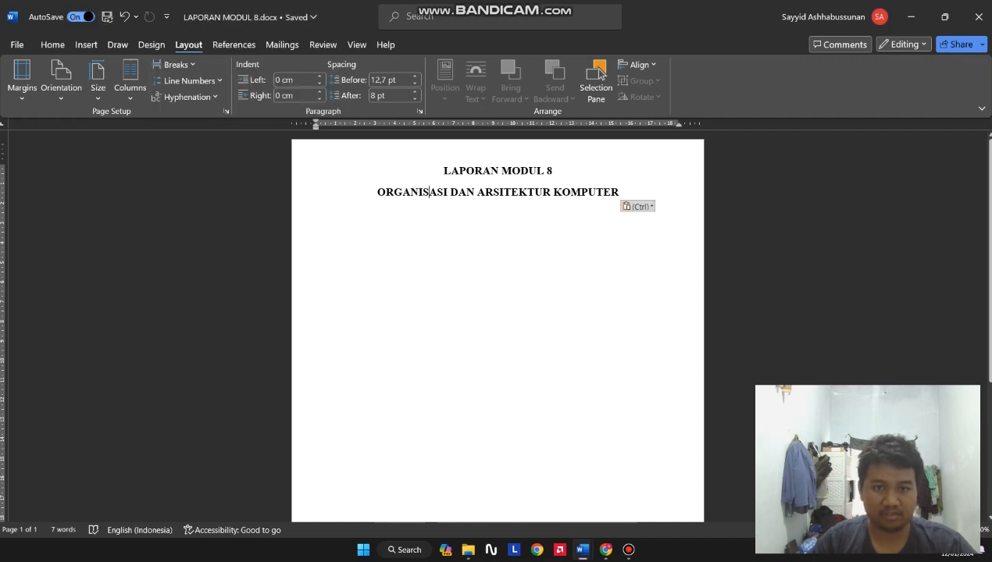
{"action": "left_click", "coordinate": [483, 171]}
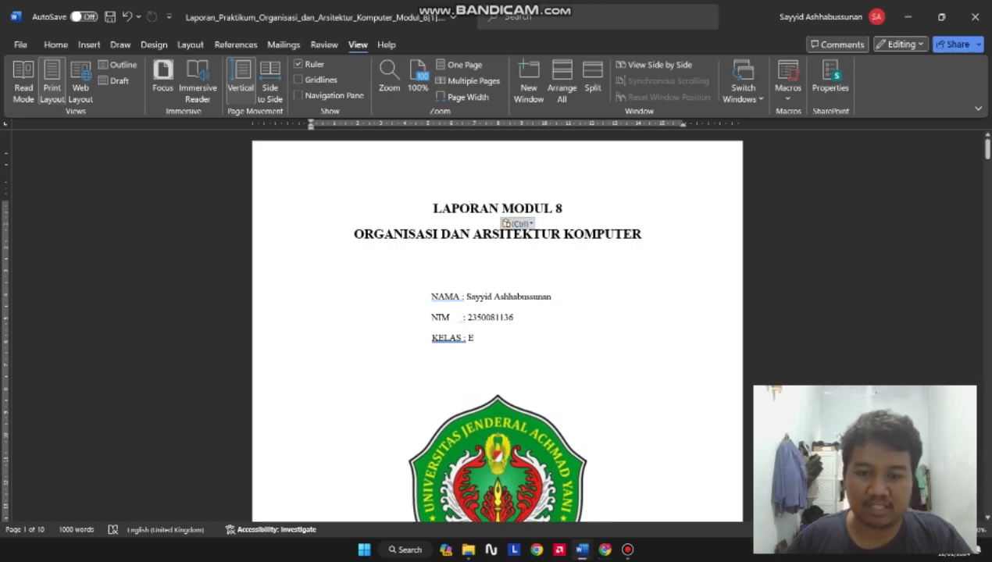
Step: In the report's Pembahasan Praktikum section, move the word "Terdapat" from the introductory paragraph to before "Bahasa ini" under item 1
{"action": "scroll", "coordinate": [469, 208], "scroll_direction": "down", "scroll_amount": 20}
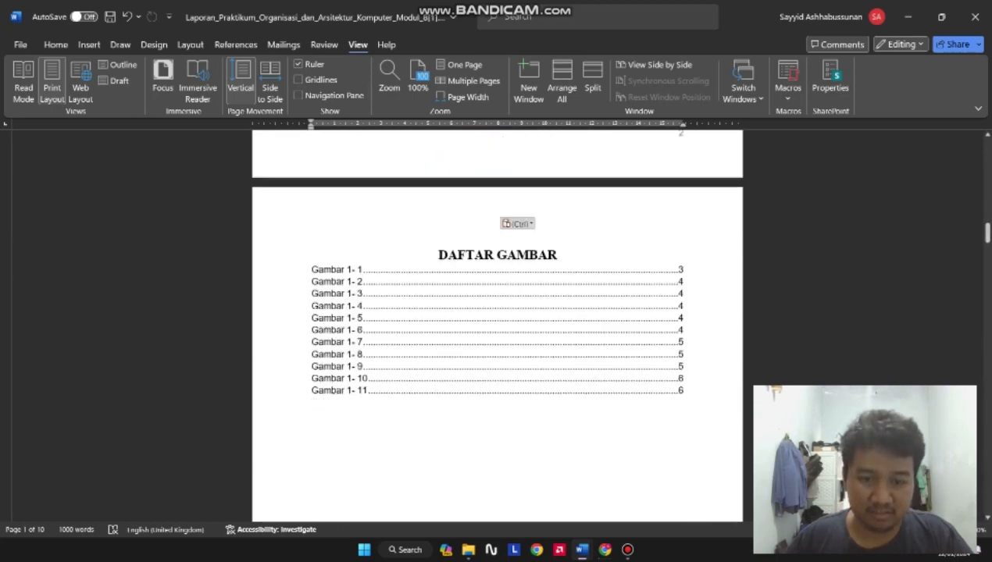
{"action": "scroll", "coordinate": [497, 328], "scroll_direction": "down", "scroll_amount": 5}
{"action": "scroll", "coordinate": [496, 328], "scroll_direction": "up", "scroll_amount": 8}
{"action": "scroll", "coordinate": [497, 328], "scroll_direction": "down", "scroll_amount": 2}
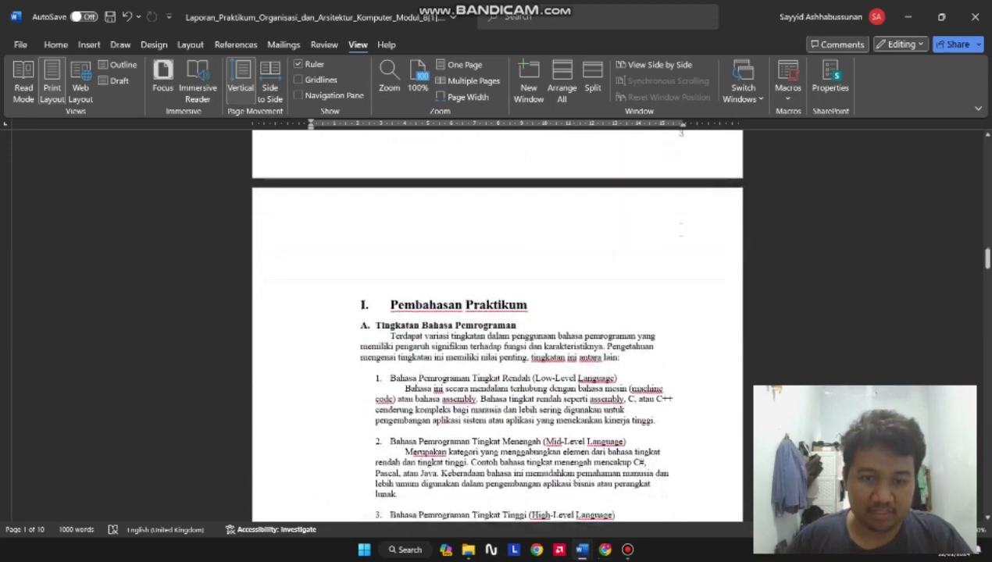
{"action": "scroll", "coordinate": [496, 329], "scroll_direction": "down", "scroll_amount": 4}
{"action": "scroll", "coordinate": [497, 329], "scroll_direction": "up", "scroll_amount": 1}
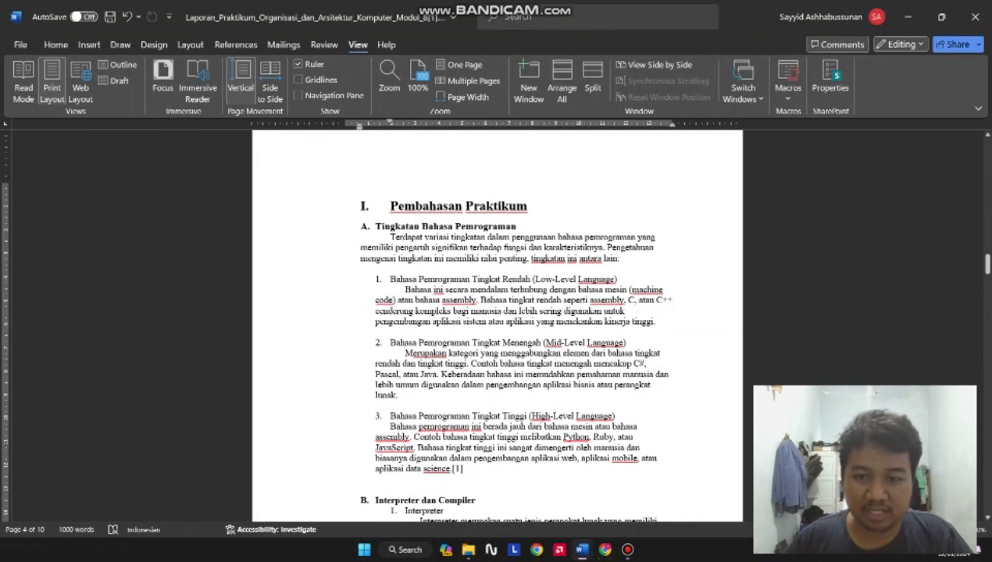
{"action": "left_click_drag", "start_coordinate": [391, 238], "coordinate": [449, 237]}
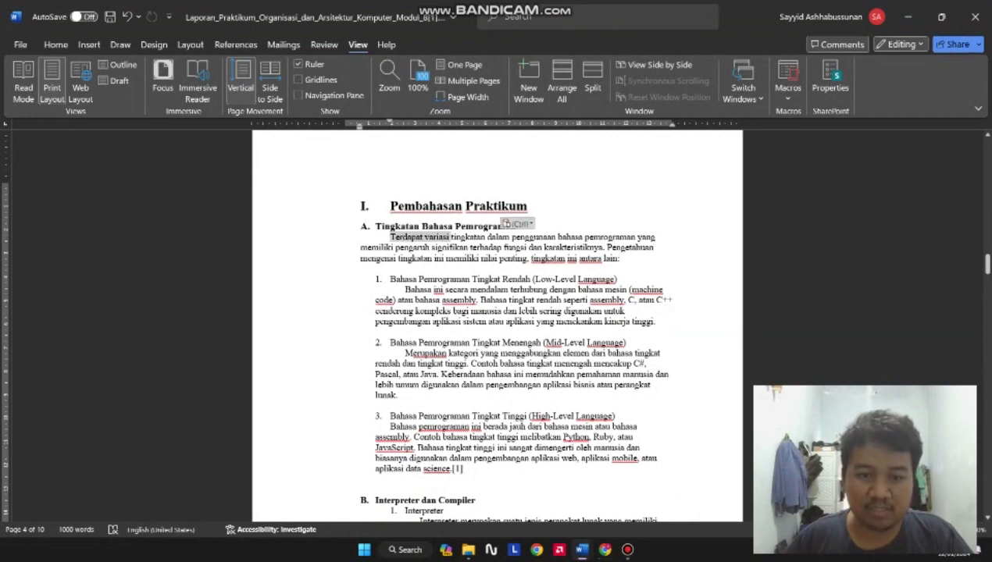
{"action": "left_click", "coordinate": [432, 247]}
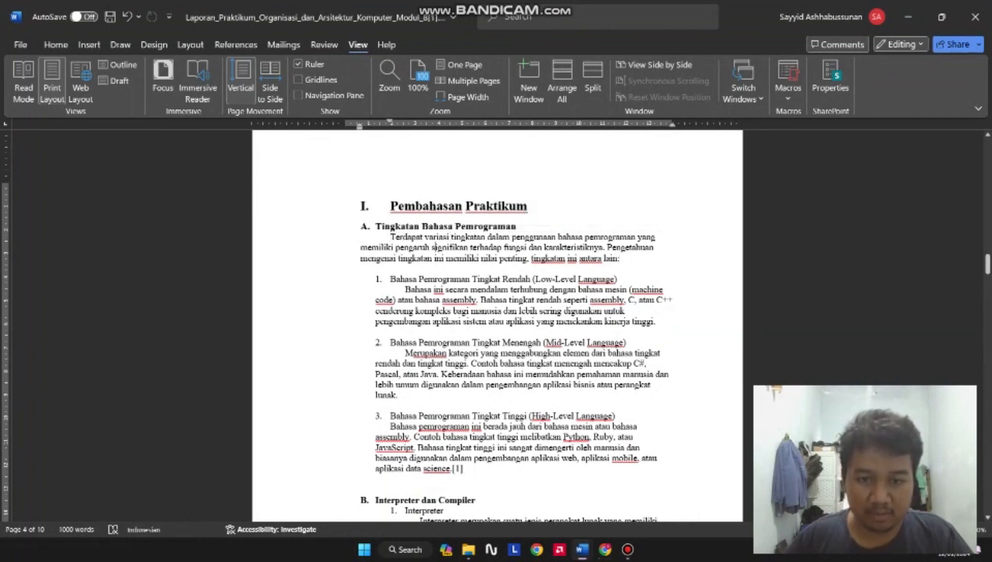
{"action": "double_click", "coordinate": [408, 238]}
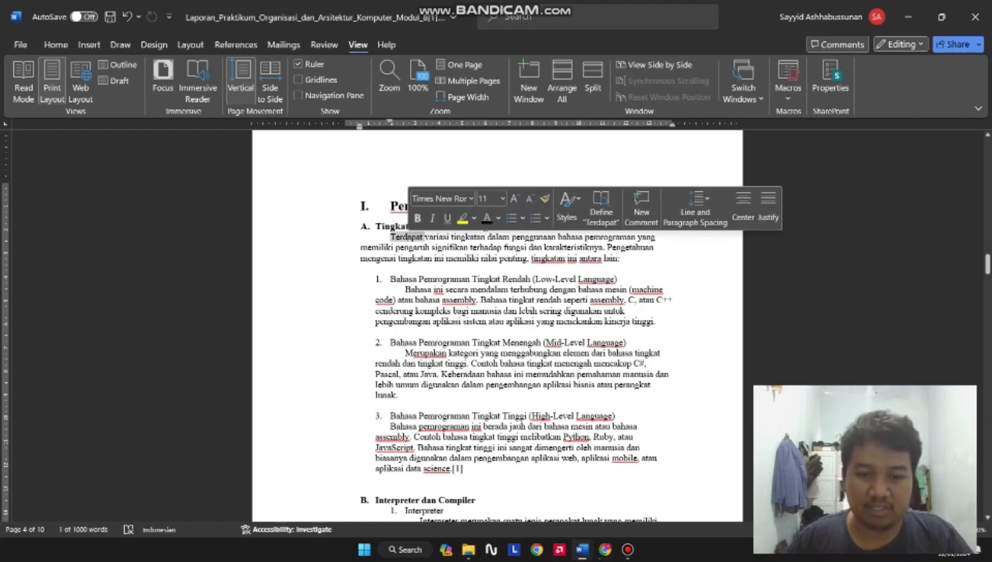
{"action": "left_click_drag", "start_coordinate": [404, 238], "coordinate": [397, 256]}
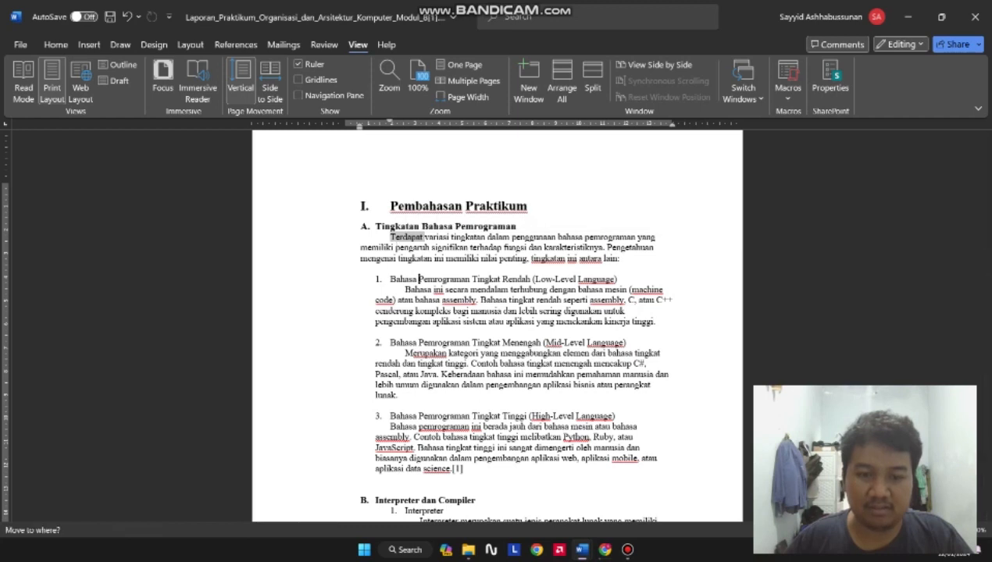
{"action": "left_click_drag", "start_coordinate": [404, 290], "coordinate": [405, 290]}
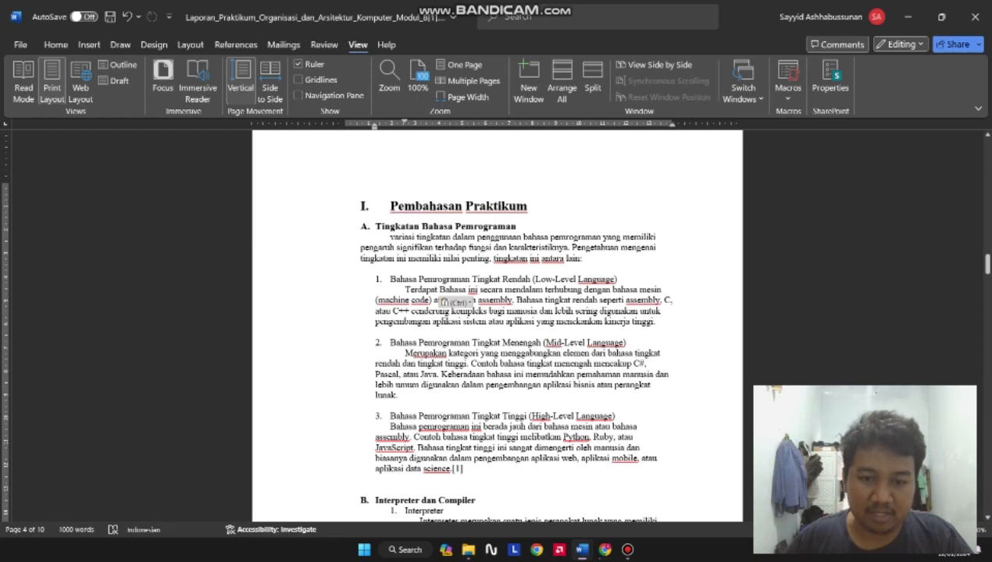
Step: Move the whole paragraph under item 1 to directly below the heading "Tingkatan Bahasa Pemrograman"
{"action": "triple_click", "coordinate": [428, 289]}
{"action": "triple_click", "coordinate": [428, 289]}
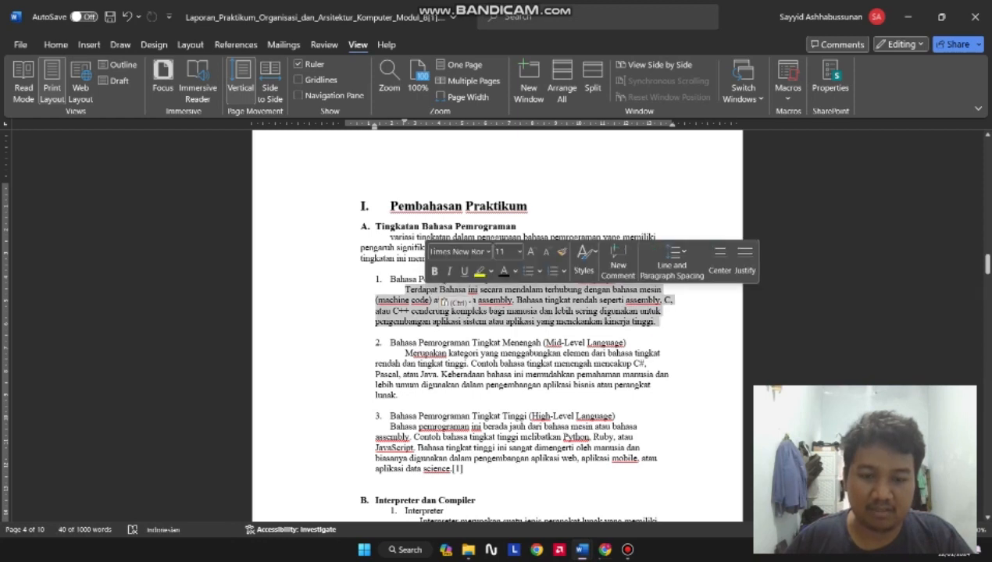
{"action": "left_click", "coordinate": [427, 289]}
{"action": "left_click_drag", "start_coordinate": [427, 289], "coordinate": [402, 228]}
{"action": "triple_click", "coordinate": [428, 289]}
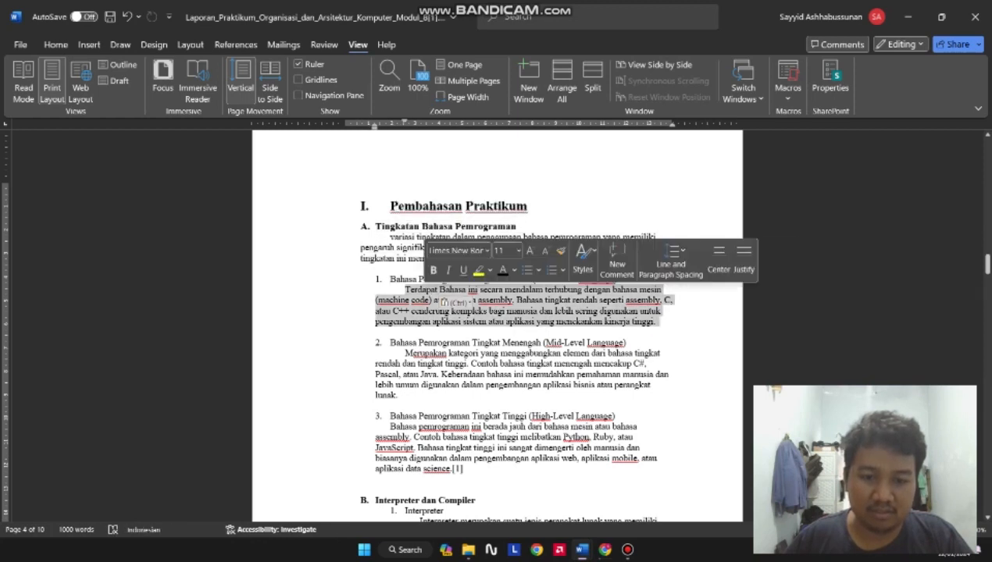
{"action": "left_click_drag", "start_coordinate": [427, 288], "coordinate": [375, 227]}
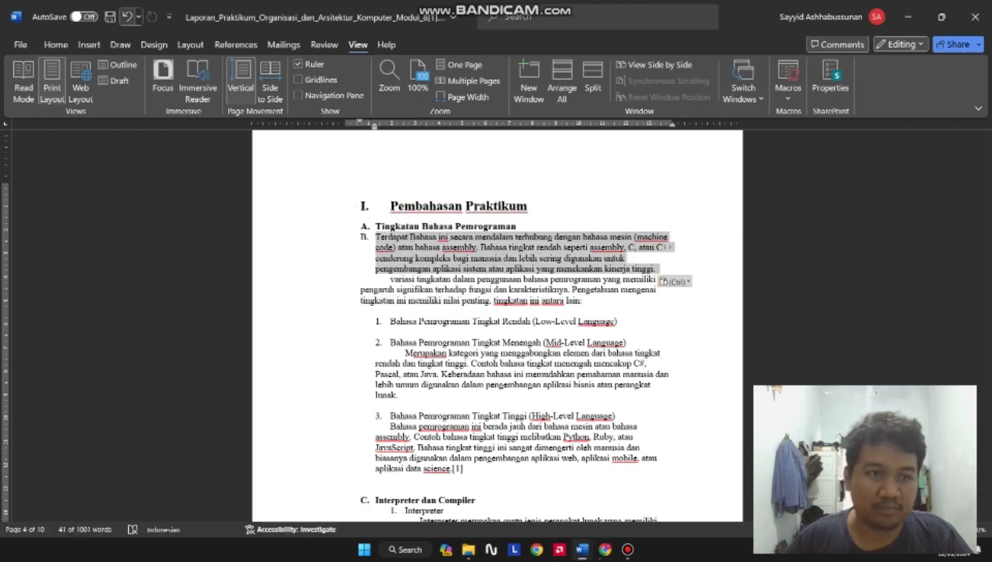
Step: Undo the paragraph move and the earlier move of the word "Terdapat" in the Pembahasan Praktikum section
{"action": "key", "text": "ctrl+z"}
{"action": "key", "text": "ctrl+z"}
{"action": "left_click", "coordinate": [427, 237]}
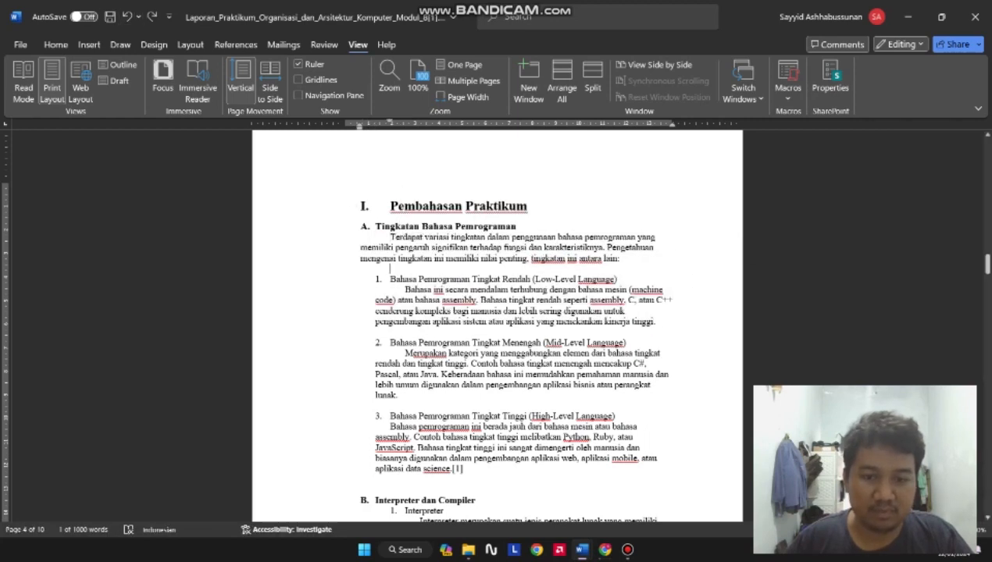
{"action": "scroll", "coordinate": [497, 326], "scroll_direction": "down", "scroll_amount": 4}
{"action": "scroll", "coordinate": [498, 326], "scroll_direction": "up", "scroll_amount": 6}
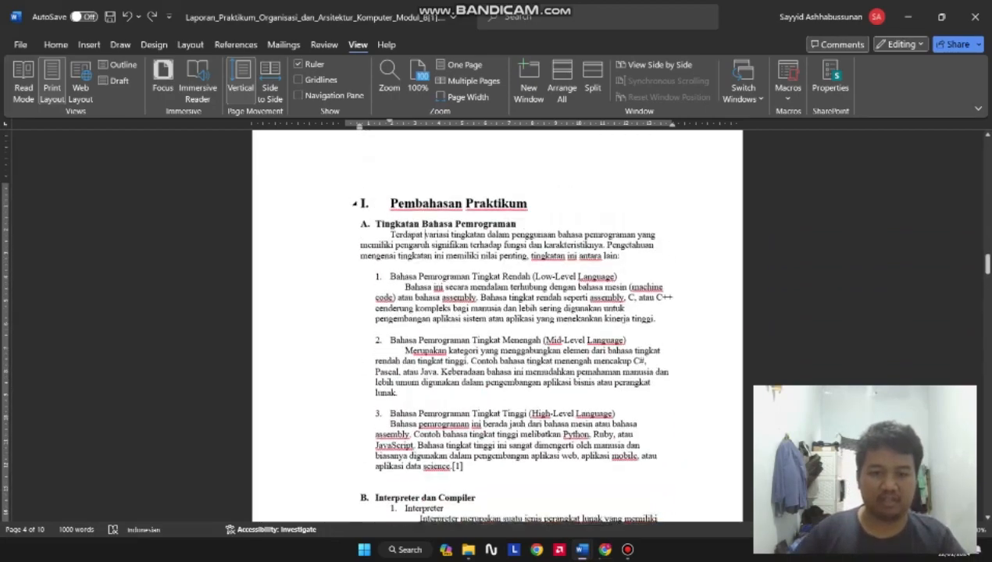
{"action": "scroll", "coordinate": [498, 326], "scroll_direction": "down", "scroll_amount": 7}
{"action": "scroll", "coordinate": [498, 326], "scroll_direction": "up", "scroll_amount": 5}
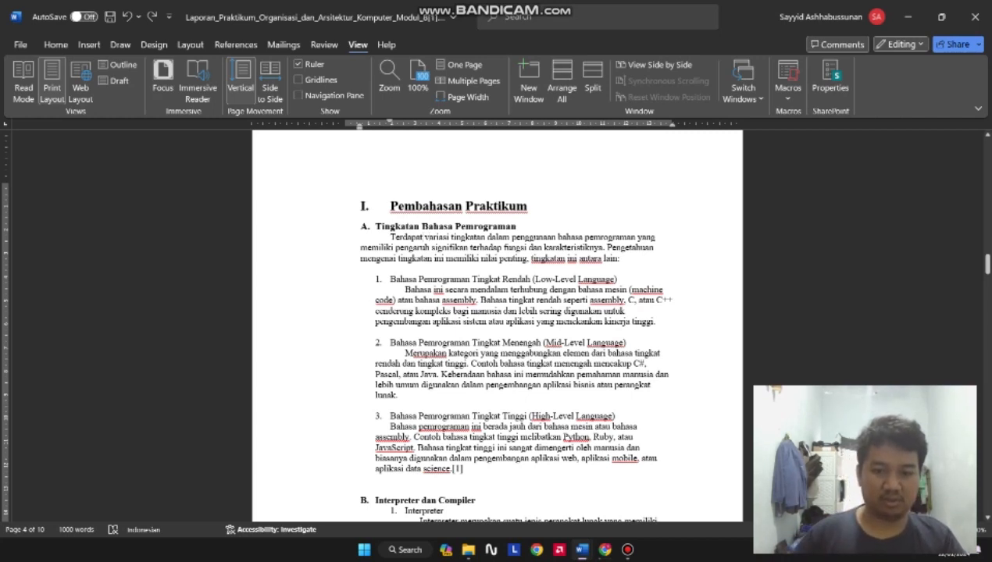
Step: Move all the text under section A, including its three numbered items, into the Interpreter paragraph after the word "memiliki"
{"action": "double_click", "coordinate": [406, 236]}
{"action": "left_click", "coordinate": [423, 236]}
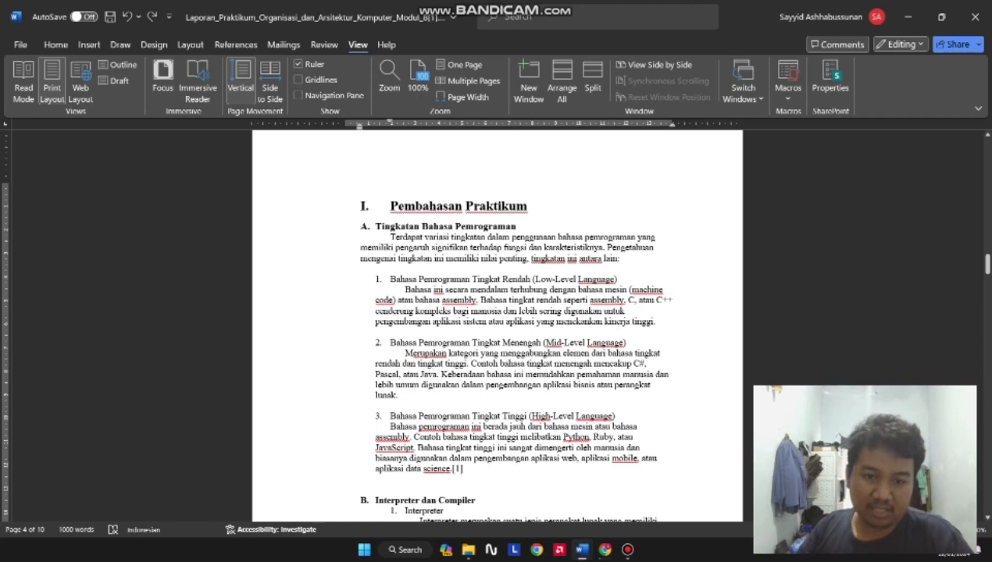
{"action": "left_click_drag", "start_coordinate": [390, 236], "coordinate": [466, 470]}
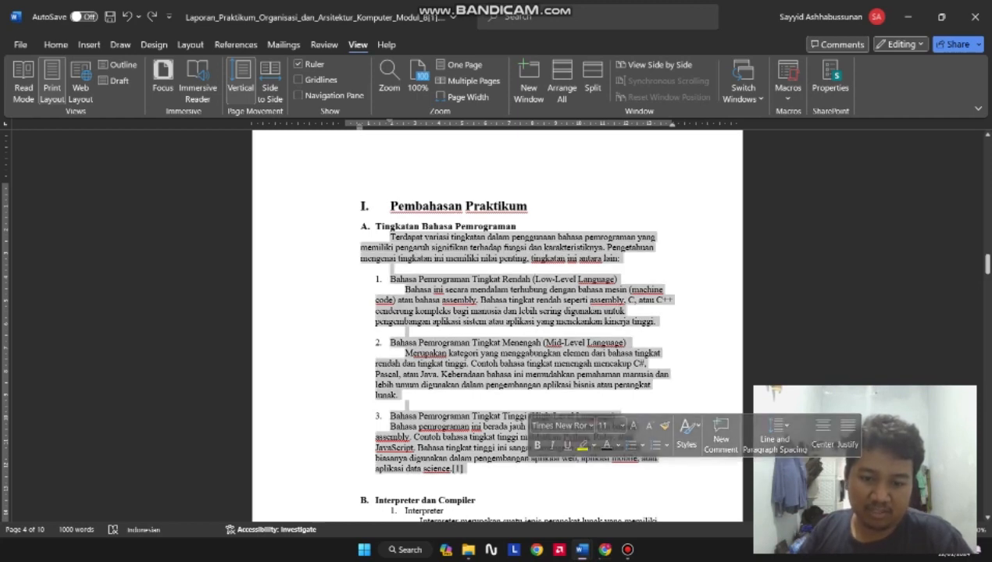
{"action": "key", "text": "F2"}
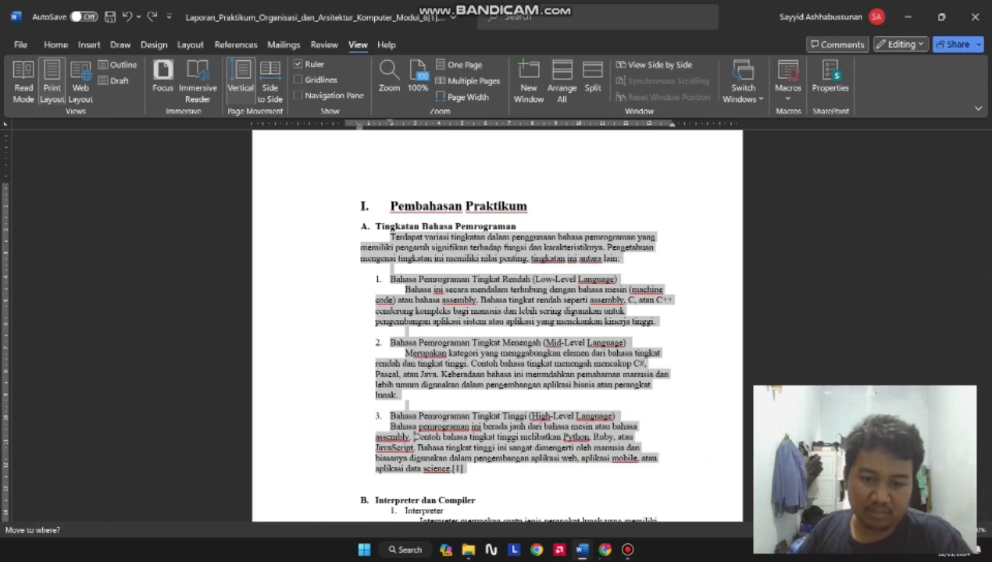
{"action": "scroll", "coordinate": [414, 497], "scroll_direction": "down", "scroll_amount": 2}
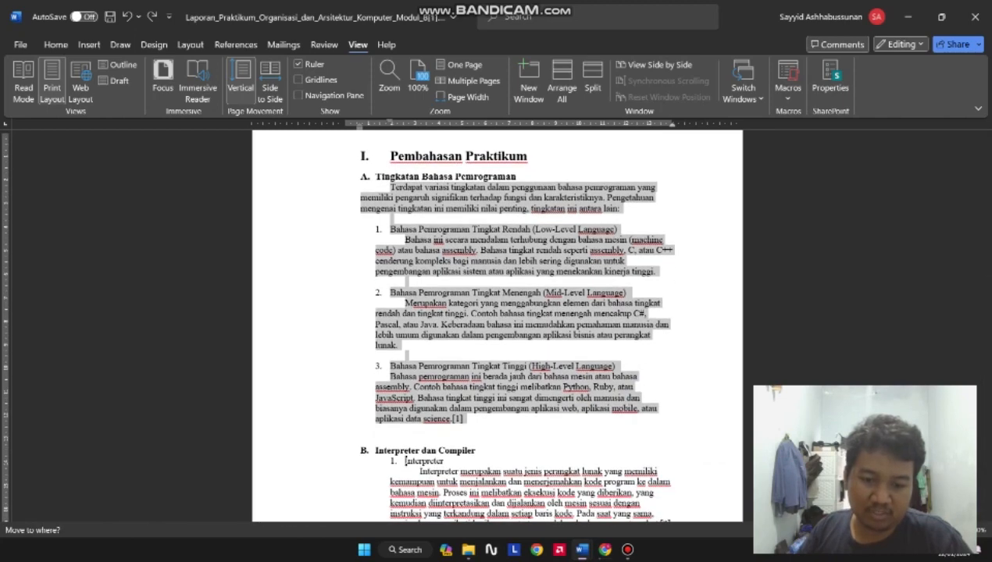
{"action": "key", "text": "Return"}
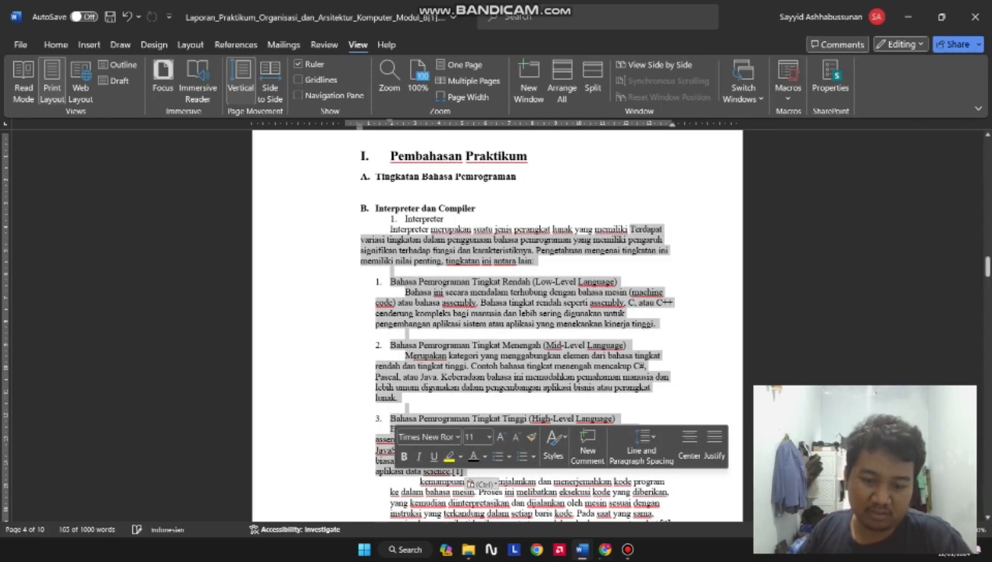
{"action": "scroll", "coordinate": [499, 324], "scroll_direction": "down", "scroll_amount": 5}
{"action": "scroll", "coordinate": [500, 324], "scroll_direction": "up", "scroll_amount": 5}
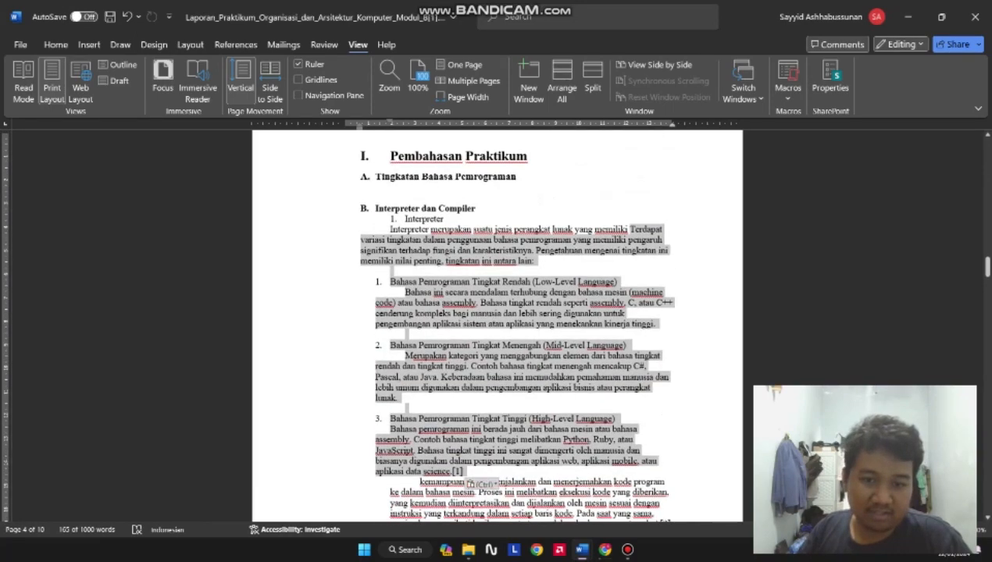
{"action": "scroll", "coordinate": [500, 324], "scroll_direction": "down", "scroll_amount": 5}
{"action": "scroll", "coordinate": [500, 324], "scroll_direction": "up", "scroll_amount": 5}
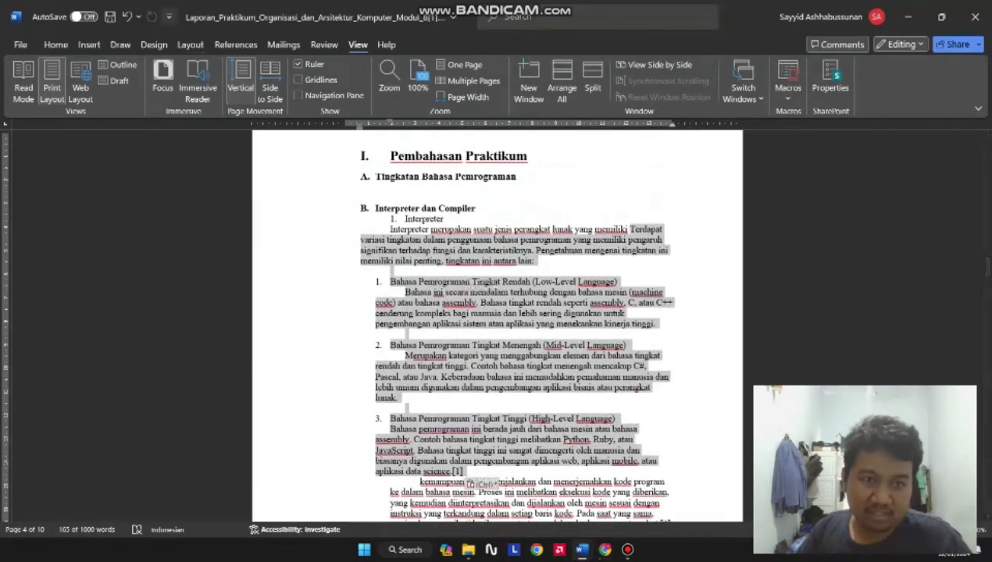
Step: Undo the move of section A's text and place the cursor back in its introductory paragraph
{"action": "left_click", "coordinate": [126, 16]}
{"action": "left_click", "coordinate": [406, 229]}
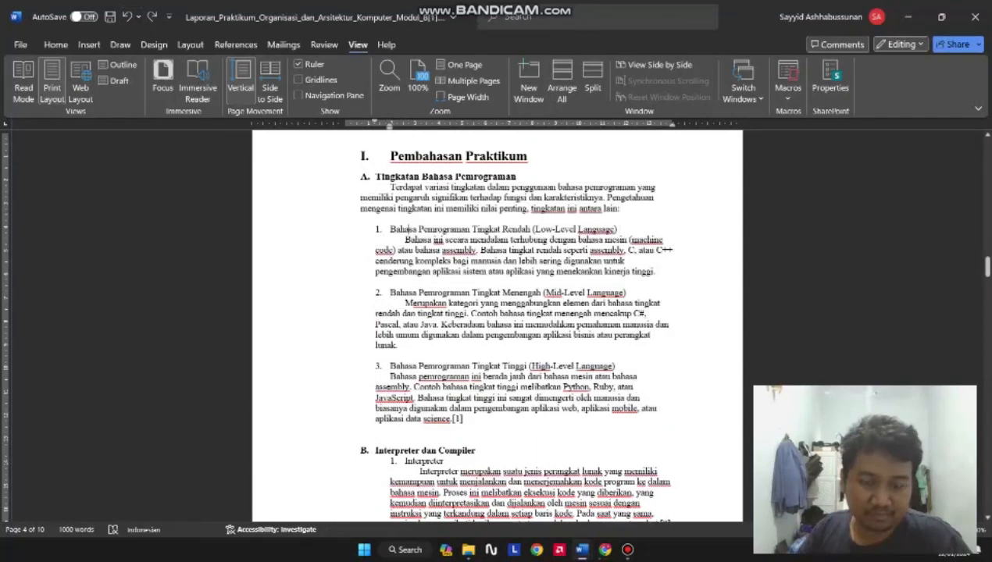
{"action": "scroll", "coordinate": [406, 229], "scroll_direction": "up", "scroll_amount": 5}
{"action": "scroll", "coordinate": [406, 228], "scroll_direction": "down", "scroll_amount": 5}
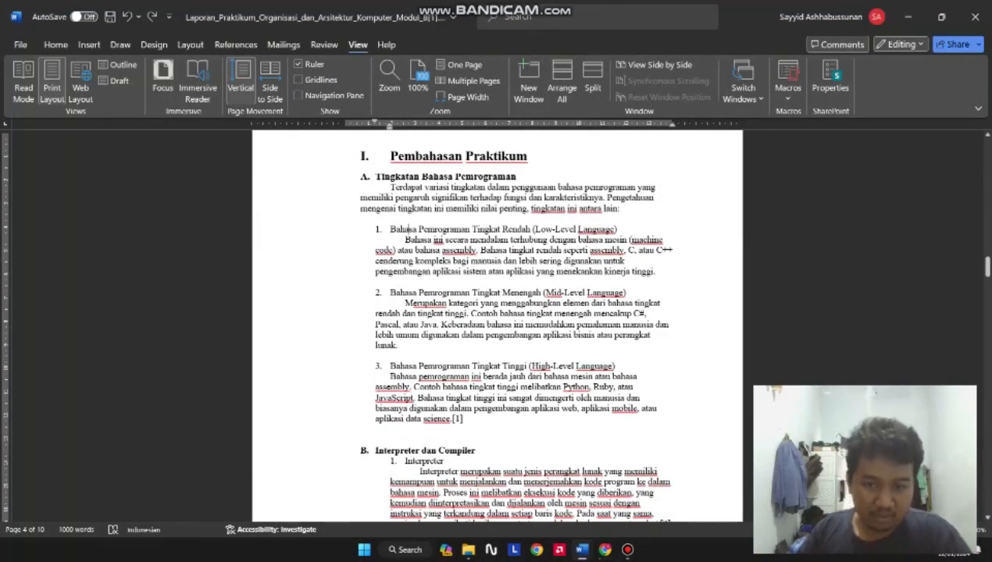
{"action": "left_click", "coordinate": [447, 229]}
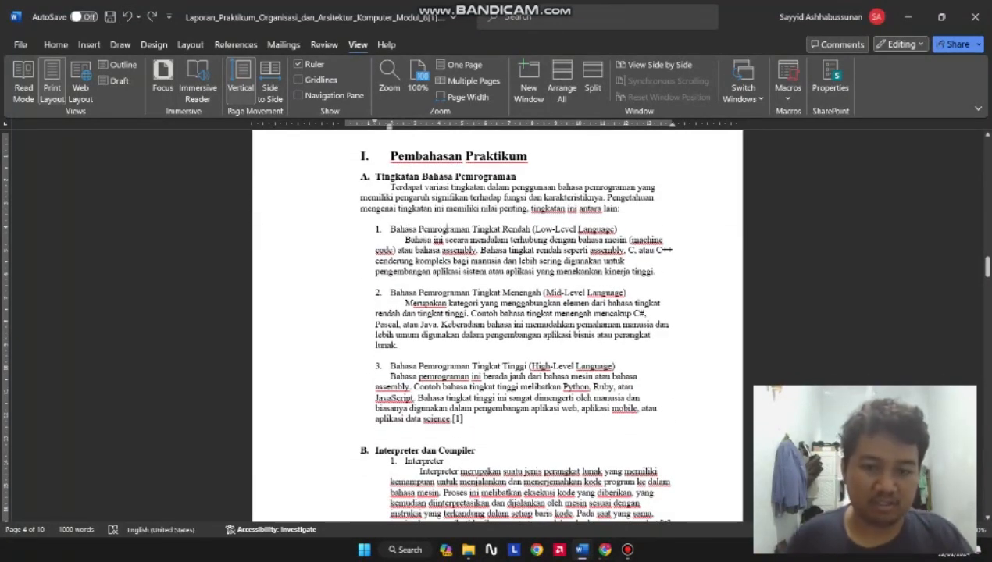
{"action": "left_click", "coordinate": [435, 187]}
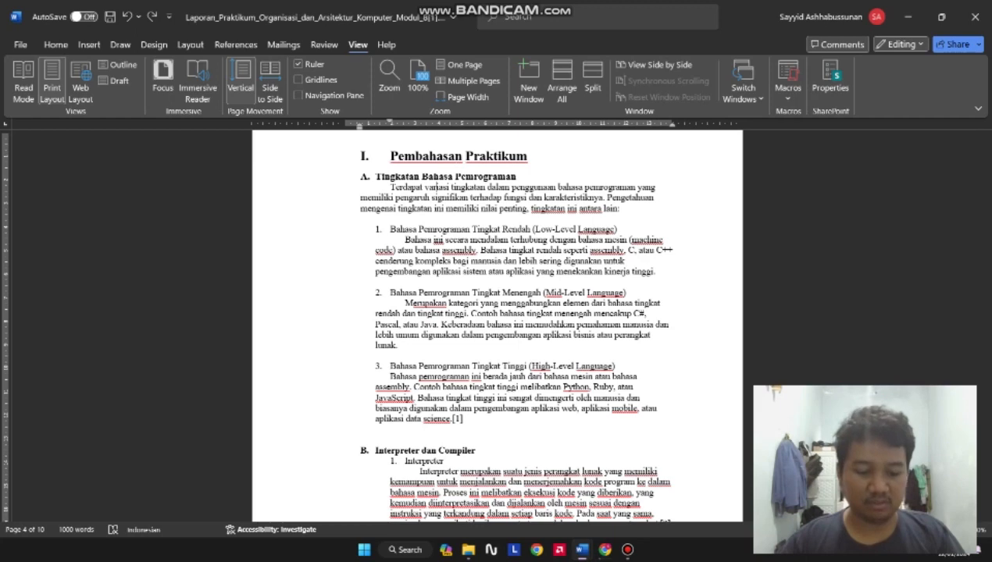
Step: Select the entire lab report, copy its contents to the clipboard, and clear the selection
{"action": "key", "text": "ctrl+a"}
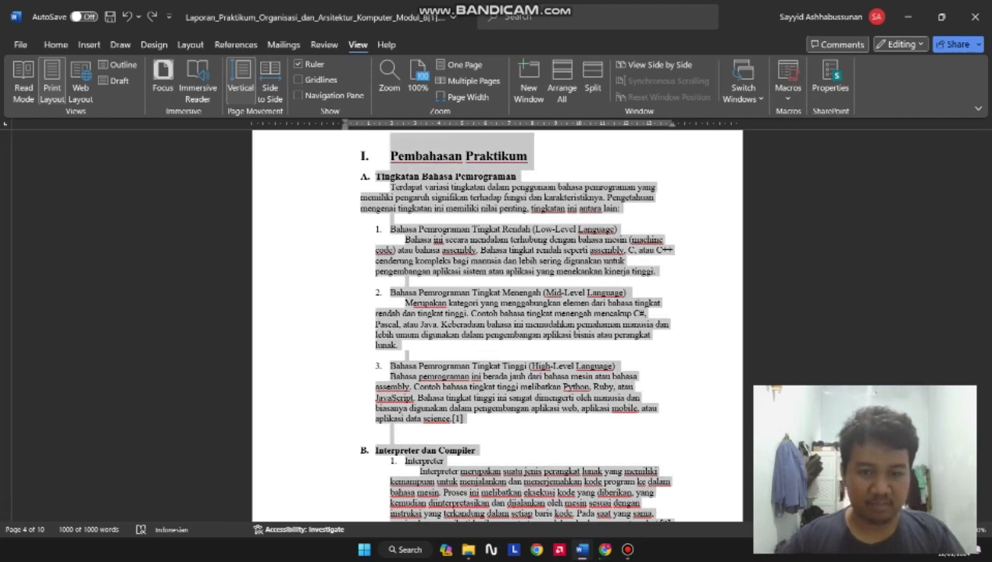
{"action": "scroll", "coordinate": [497, 325], "scroll_direction": "up", "scroll_amount": 20}
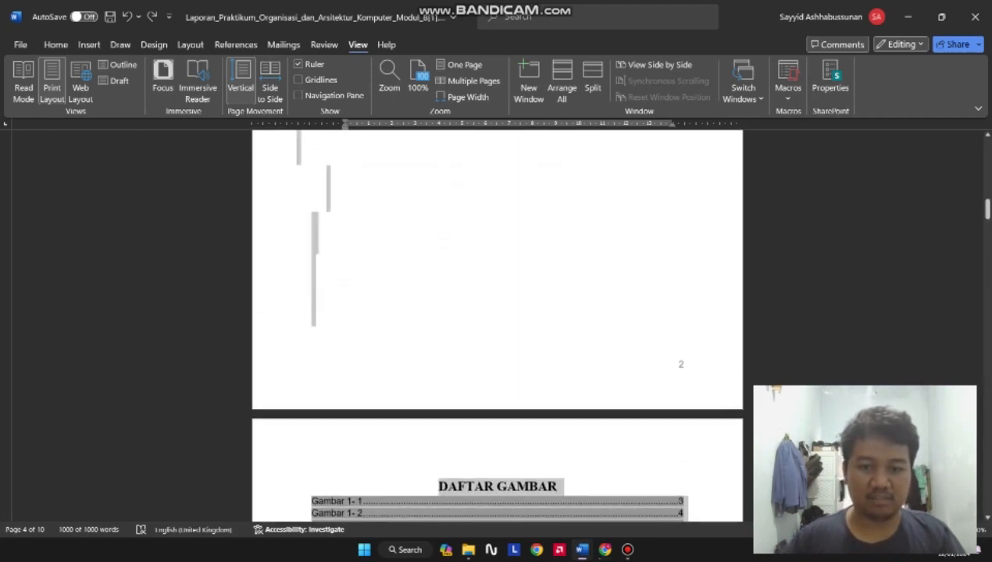
{"action": "scroll", "coordinate": [496, 325], "scroll_direction": "down", "scroll_amount": 20}
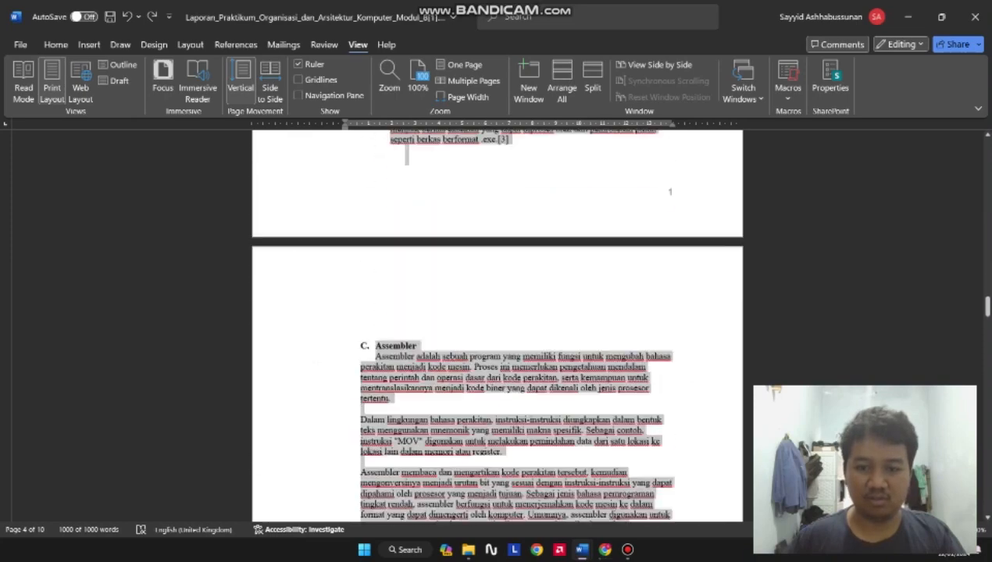
{"action": "scroll", "coordinate": [497, 325], "scroll_direction": "down", "scroll_amount": 5}
{"action": "scroll", "coordinate": [497, 325], "scroll_direction": "up", "scroll_amount": 15}
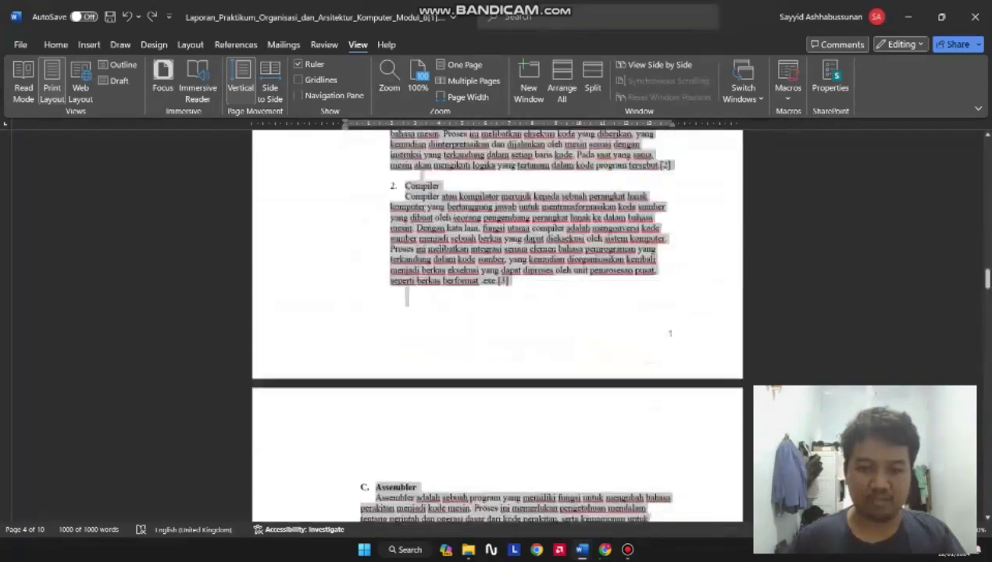
{"action": "scroll", "coordinate": [497, 325], "scroll_direction": "up", "scroll_amount": 10}
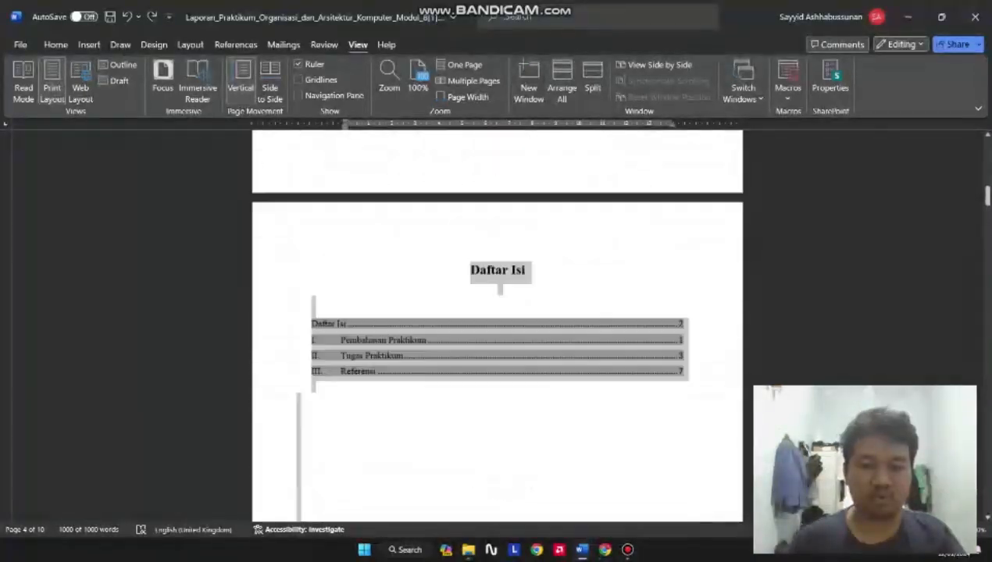
{"action": "scroll", "coordinate": [497, 325], "scroll_direction": "down", "scroll_amount": 3}
{"action": "scroll", "coordinate": [497, 325], "scroll_direction": "down", "scroll_amount": 8}
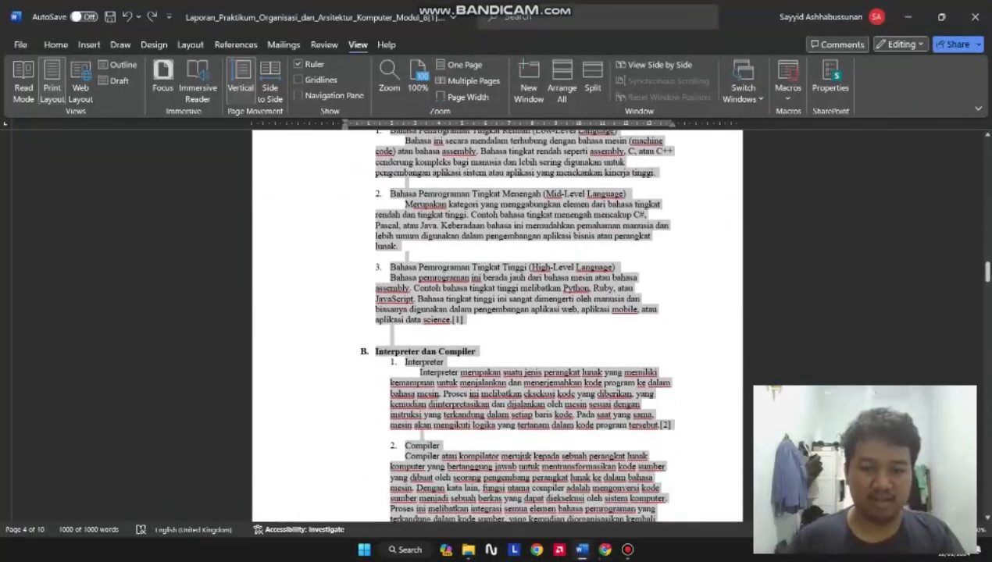
{"action": "scroll", "coordinate": [497, 325], "scroll_direction": "up", "scroll_amount": 3}
{"action": "scroll", "coordinate": [497, 325], "scroll_direction": "up", "scroll_amount": 2}
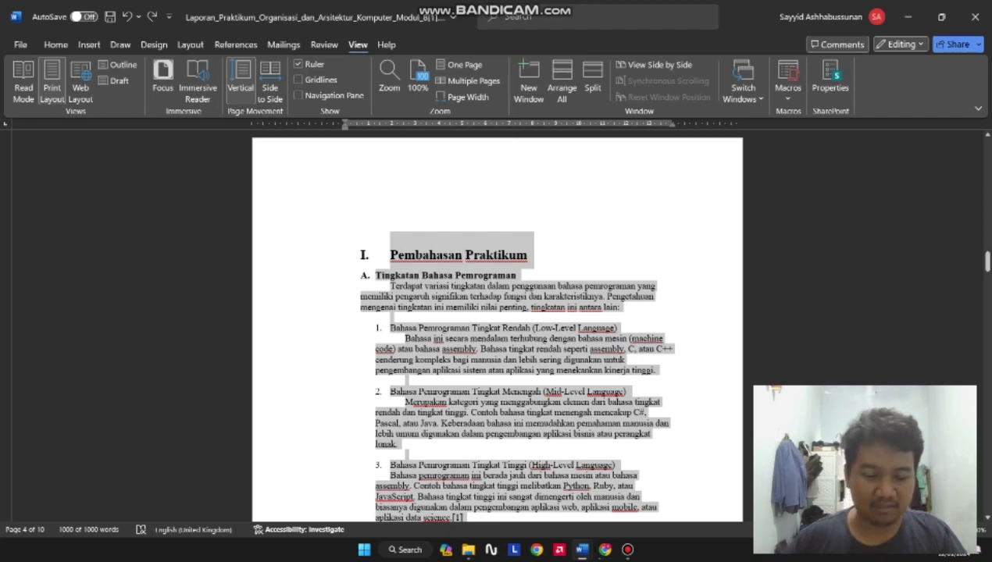
{"action": "right_click", "coordinate": [451, 279]}
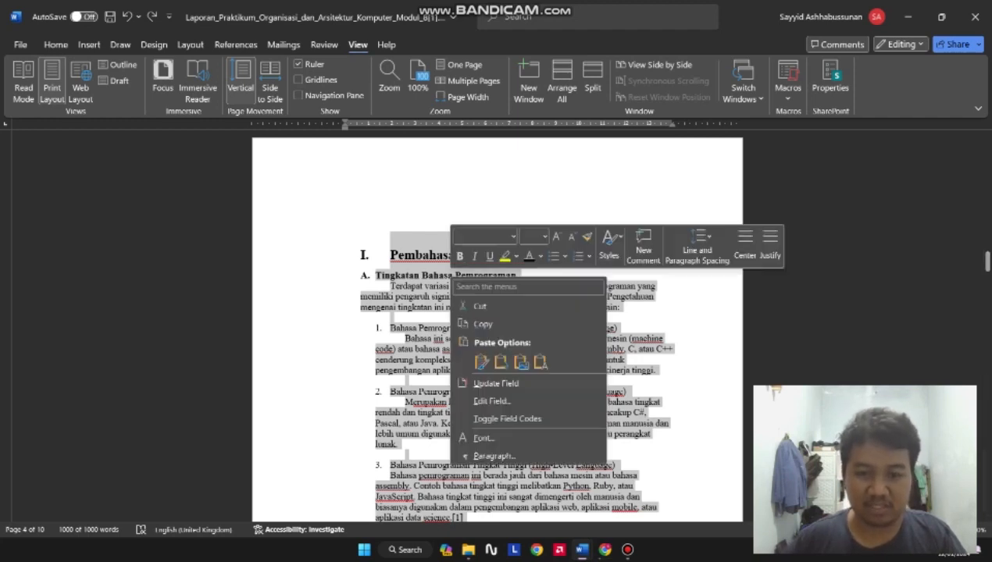
{"action": "right_click", "coordinate": [427, 283]}
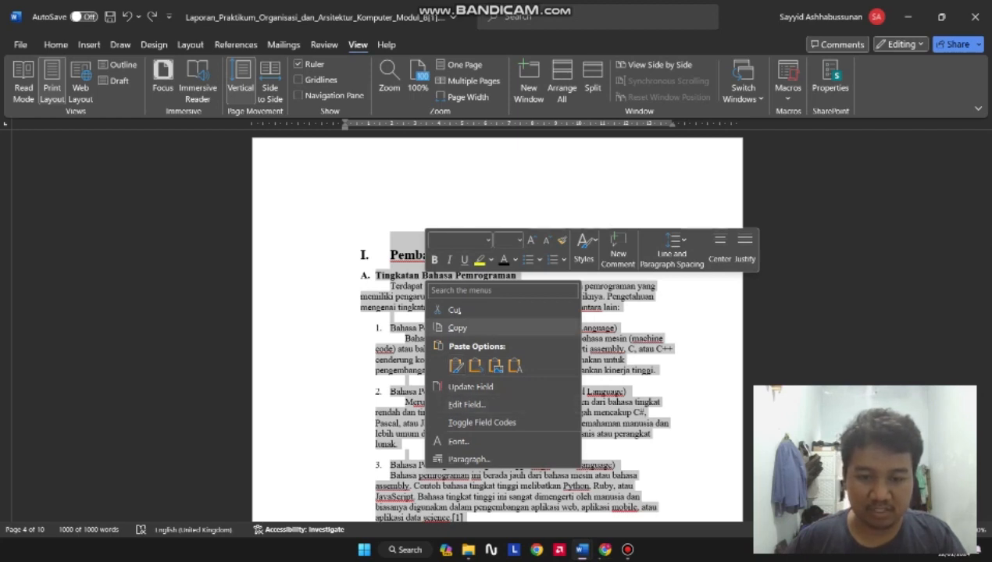
{"action": "left_click", "coordinate": [457, 328]}
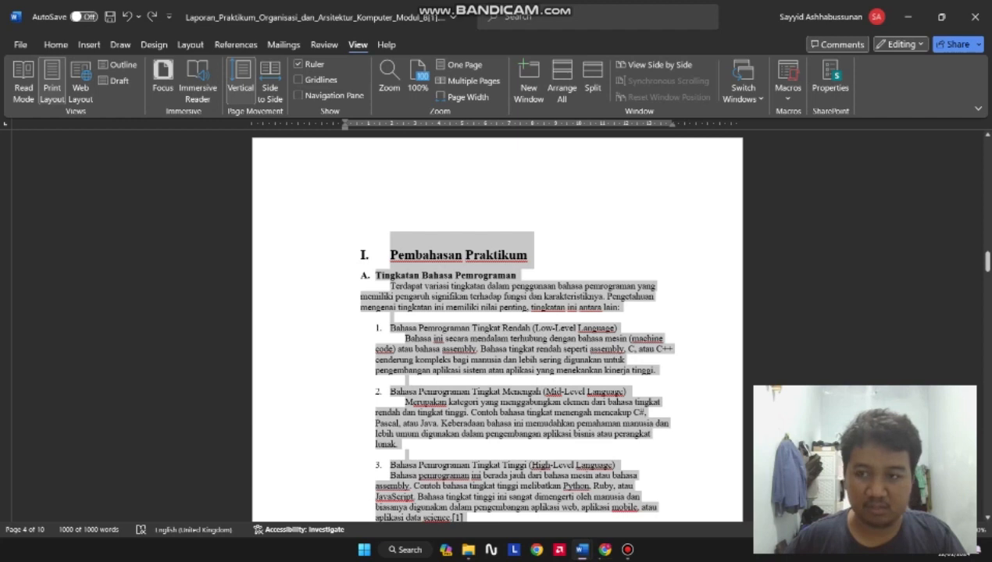
{"action": "left_click", "coordinate": [435, 298]}
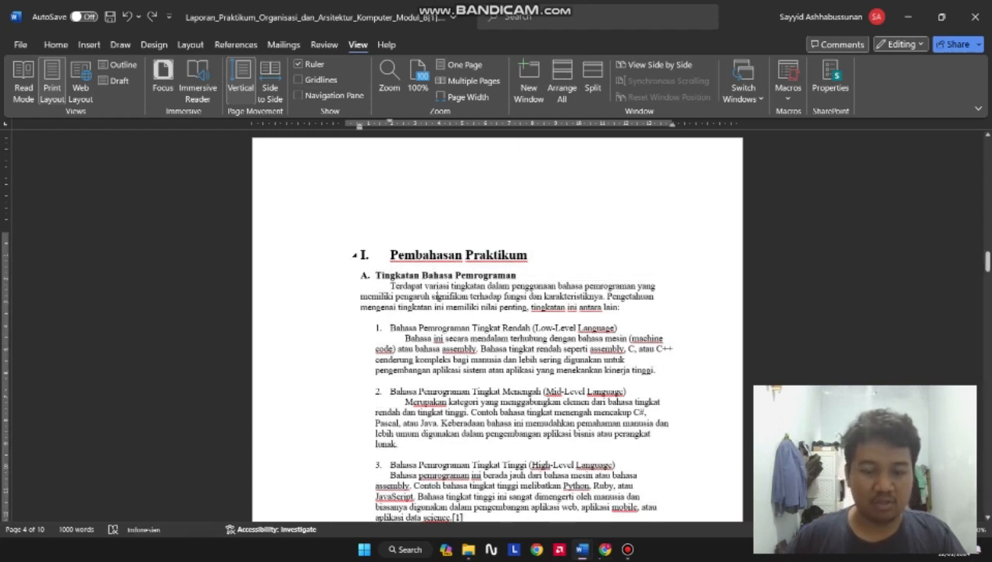
{"action": "left_click", "coordinate": [415, 255]}
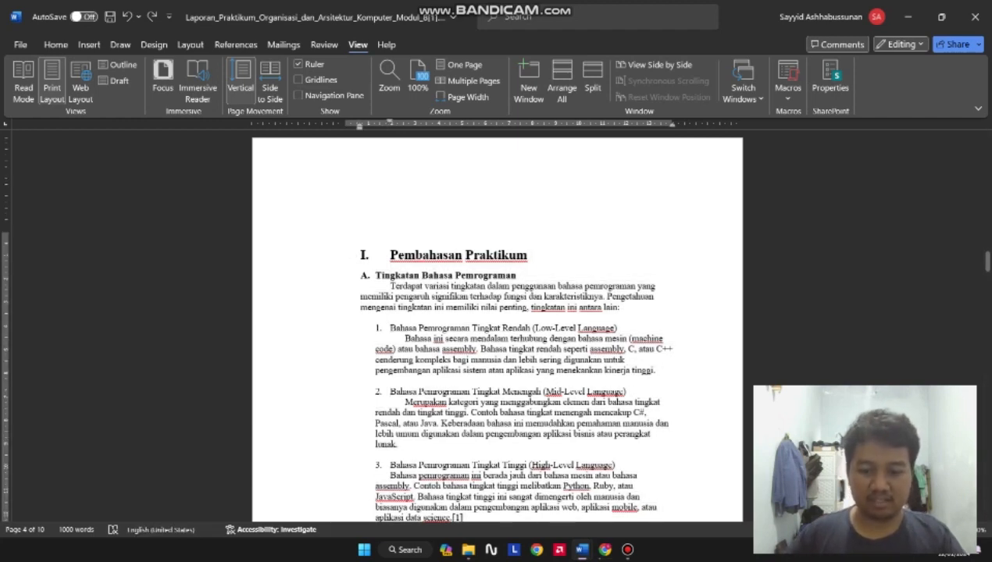
Step: View LAPORAN MODUL 8.docx briefly and return to the lab report
{"action": "mouse_move", "coordinate": [581, 550]}
{"action": "left_click", "coordinate": [638, 488]}
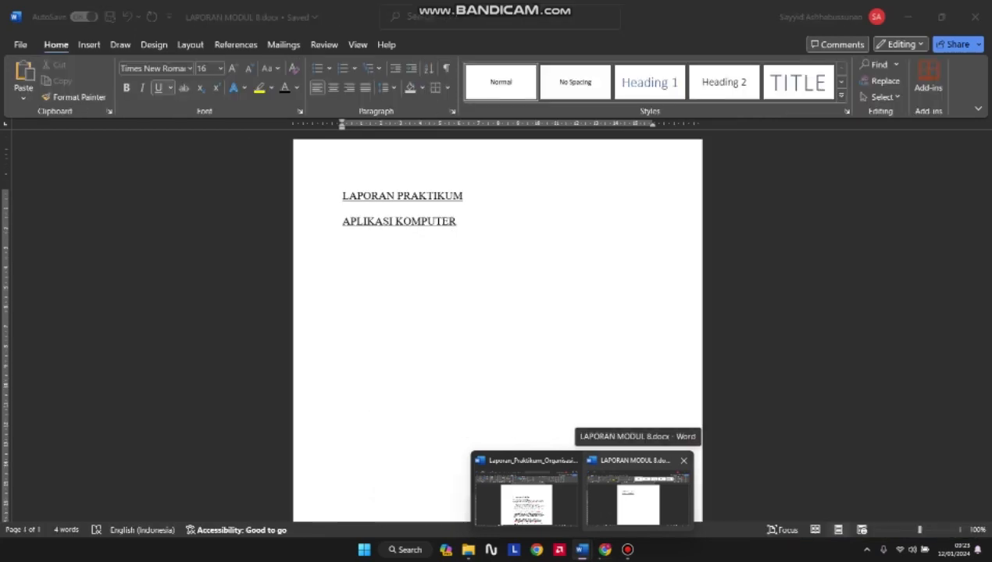
{"action": "left_click", "coordinate": [525, 492]}
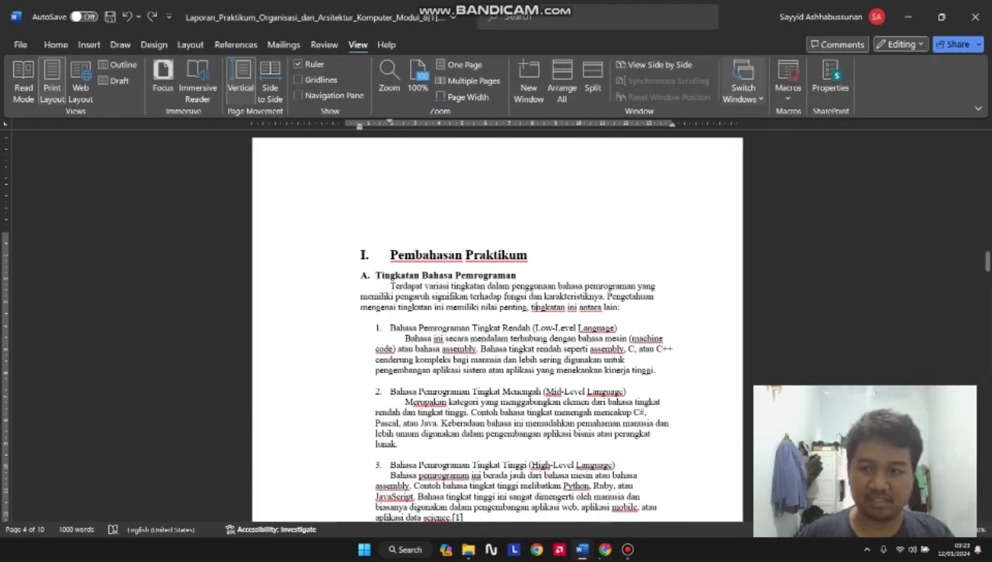
{"action": "left_click", "coordinate": [324, 45]}
{"action": "left_click", "coordinate": [358, 45]}
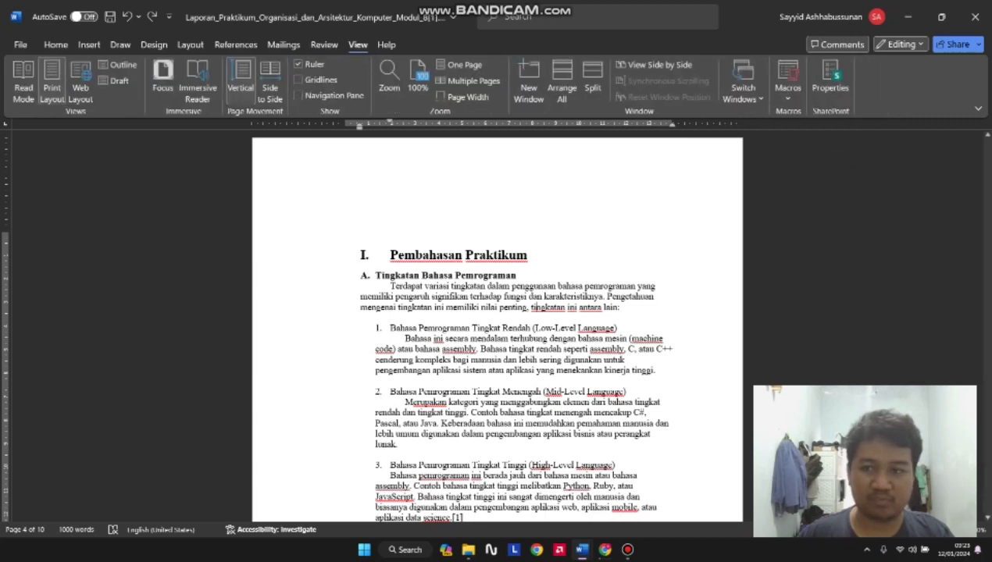
Step: Switch to LAPORAN MODUL 8.docx and delete its title lines "LAPORAN PRAKTIKUM" and "APLIKASI KOMPUTER"
{"action": "left_click", "coordinate": [743, 86]}
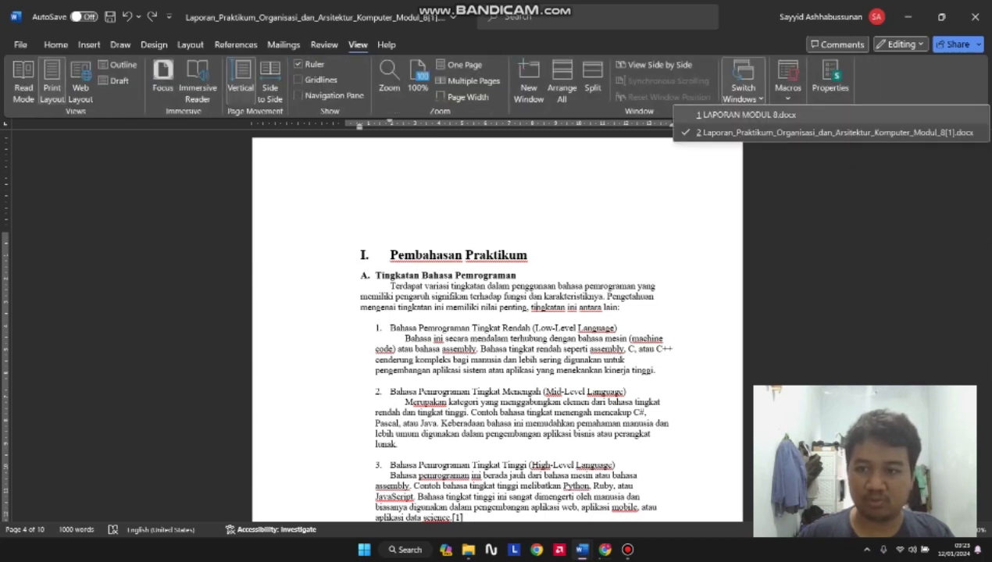
{"action": "left_click", "coordinate": [734, 113]}
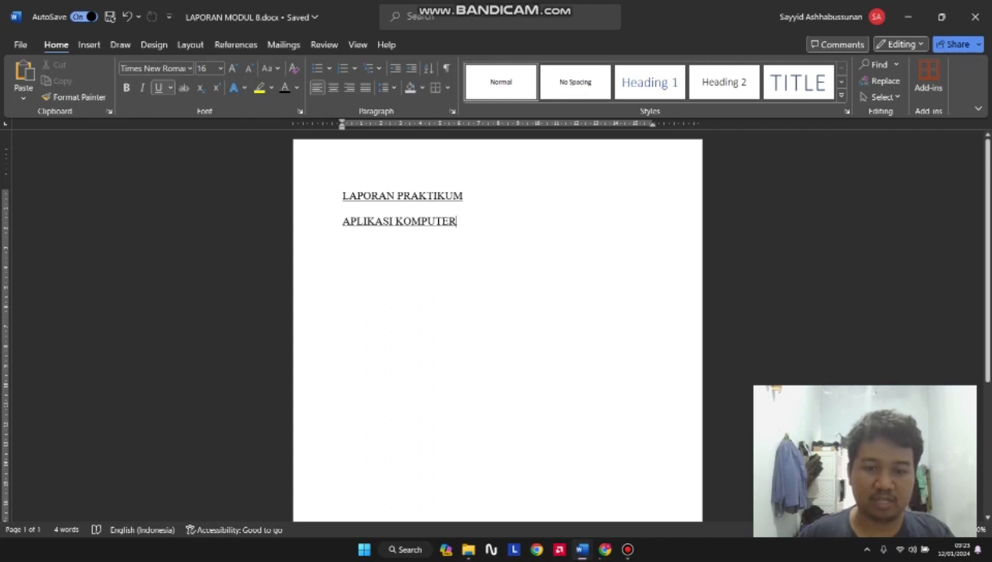
{"action": "left_click_drag", "start_coordinate": [458, 221], "coordinate": [342, 197]}
{"action": "key", "text": "BackSpace"}
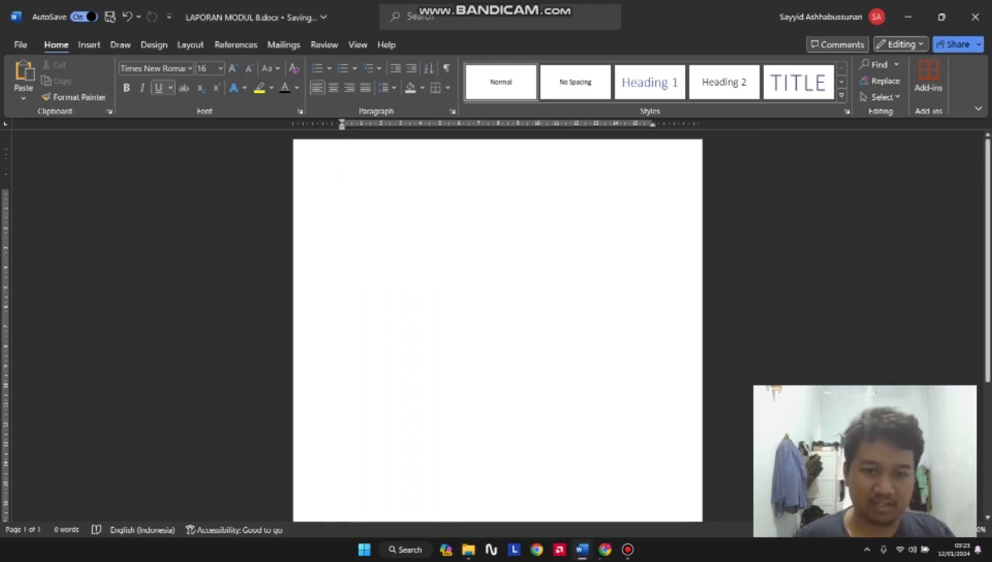
Step: Paste the copied lab report into the empty LAPORAN MODUL 8.docx, keeping its source formatting
{"action": "right_click", "coordinate": [356, 201]}
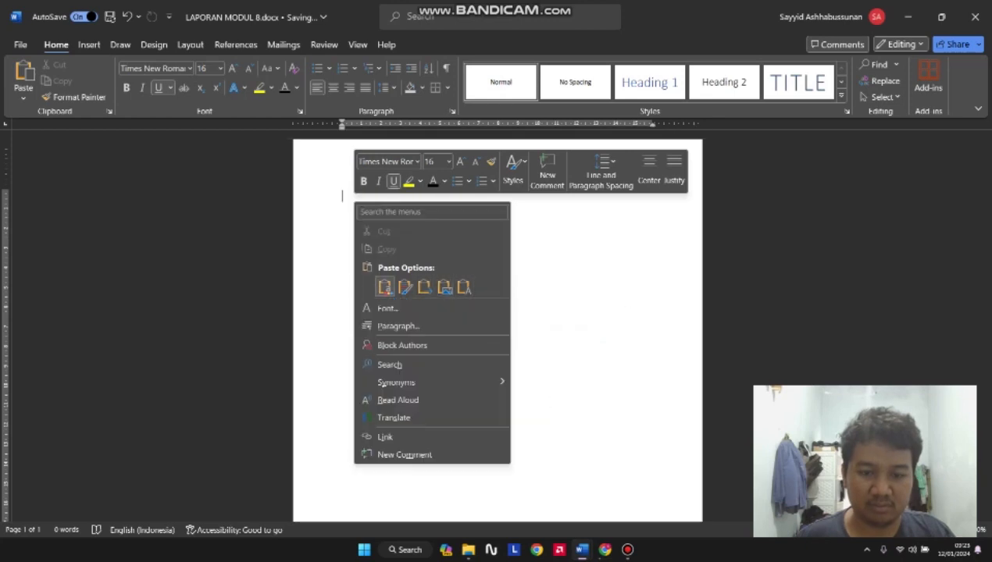
{"action": "left_click", "coordinate": [384, 288]}
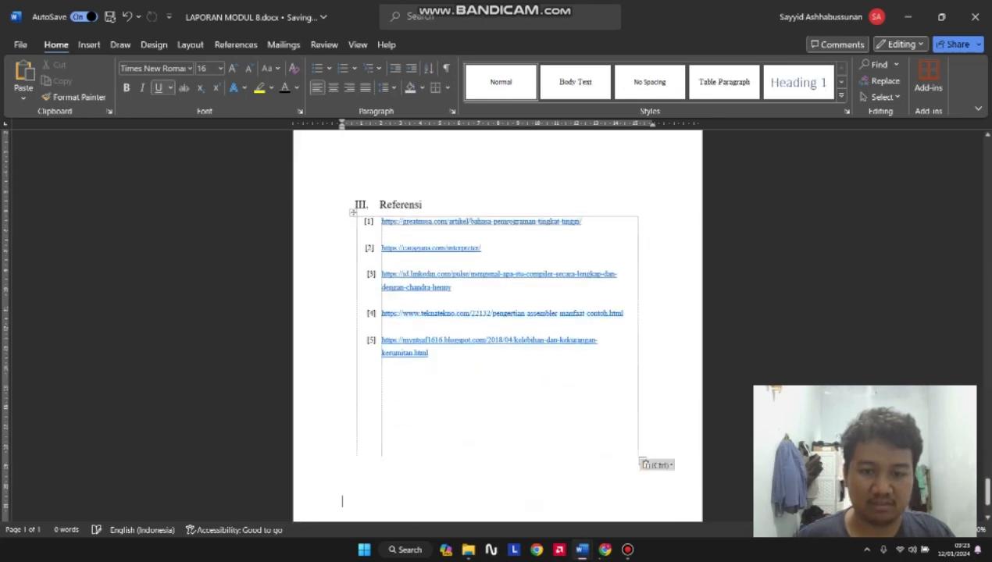
Step: Look through the pasted report, from its cover page and Daftar Isi to the Pembahasan Praktikum section
{"action": "scroll", "coordinate": [497, 324], "scroll_direction": "up", "scroll_amount": 20}
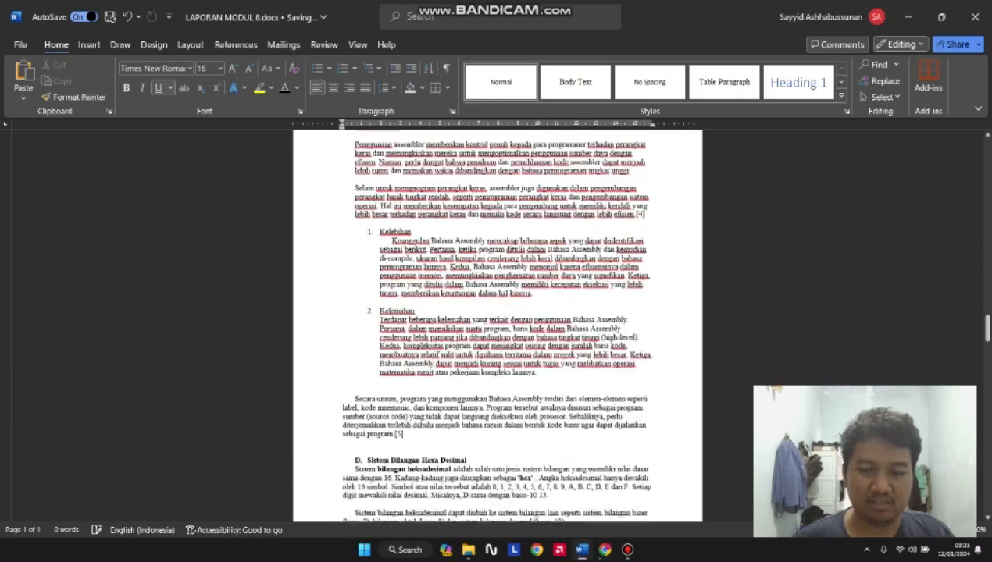
{"action": "scroll", "coordinate": [497, 324], "scroll_direction": "up", "scroll_amount": 20}
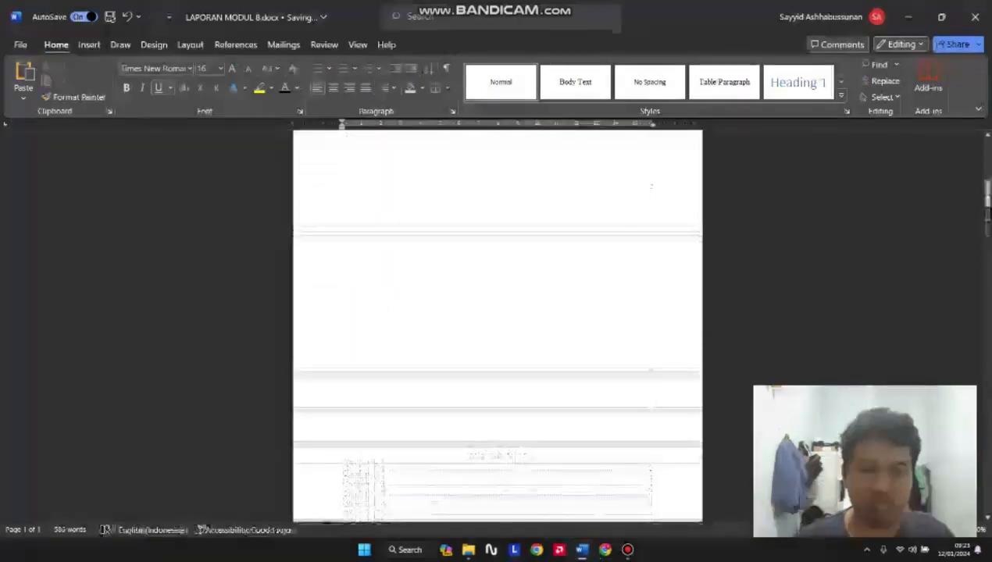
{"action": "scroll", "coordinate": [498, 324], "scroll_direction": "down", "scroll_amount": 7}
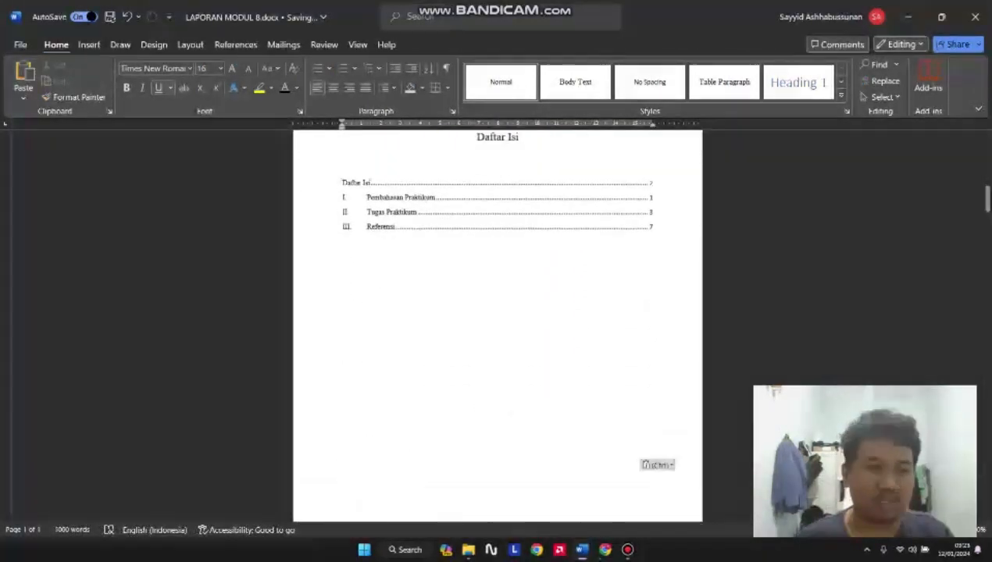
{"action": "scroll", "coordinate": [498, 235], "scroll_direction": "up", "scroll_amount": 7}
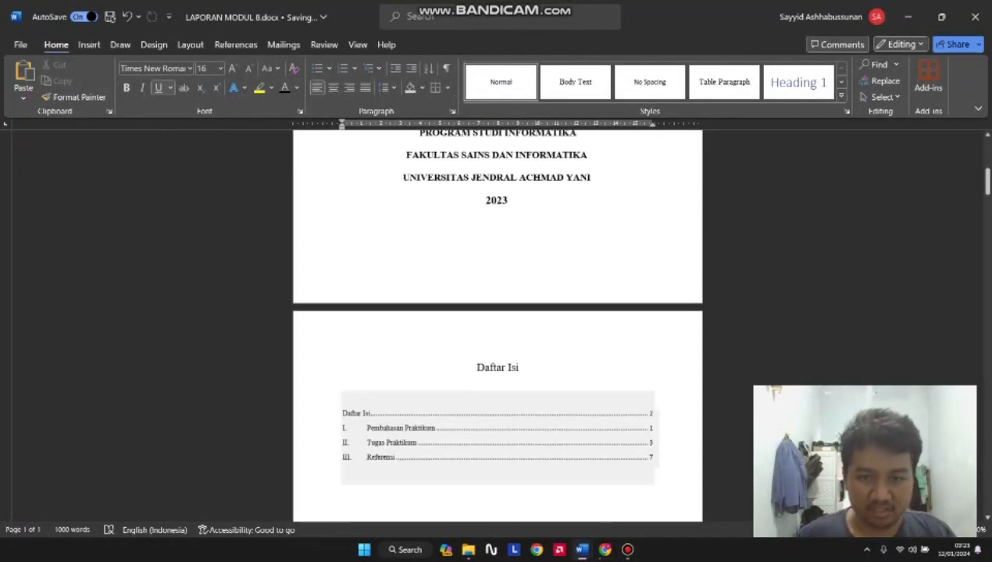
{"action": "left_click", "coordinate": [498, 261]}
{"action": "scroll", "coordinate": [498, 268], "scroll_direction": "up", "scroll_amount": 3}
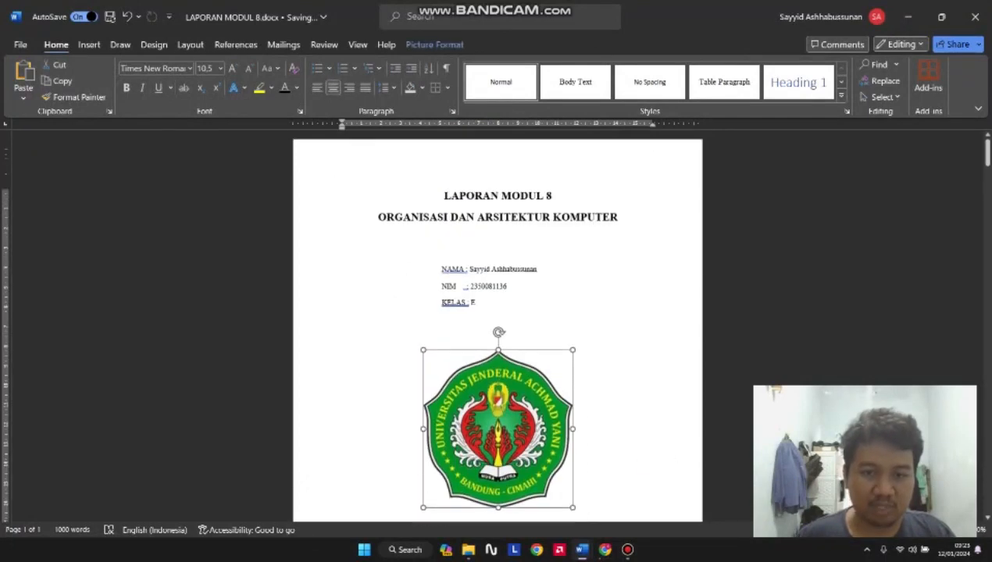
{"action": "left_click", "coordinate": [452, 196]}
{"action": "scroll", "coordinate": [498, 312], "scroll_direction": "down", "scroll_amount": 3}
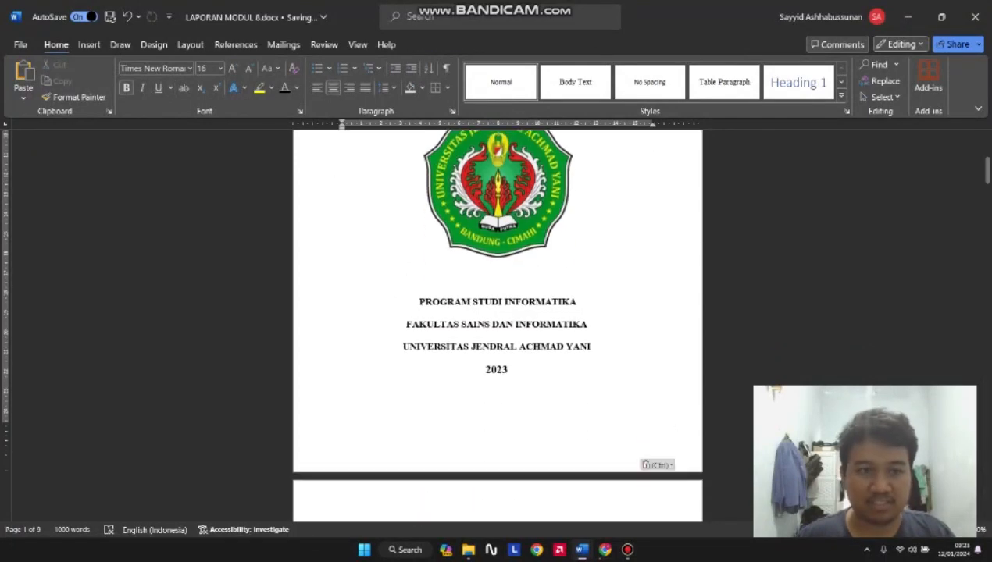
{"action": "left_click", "coordinate": [191, 44]}
{"action": "left_click", "coordinate": [56, 45]}
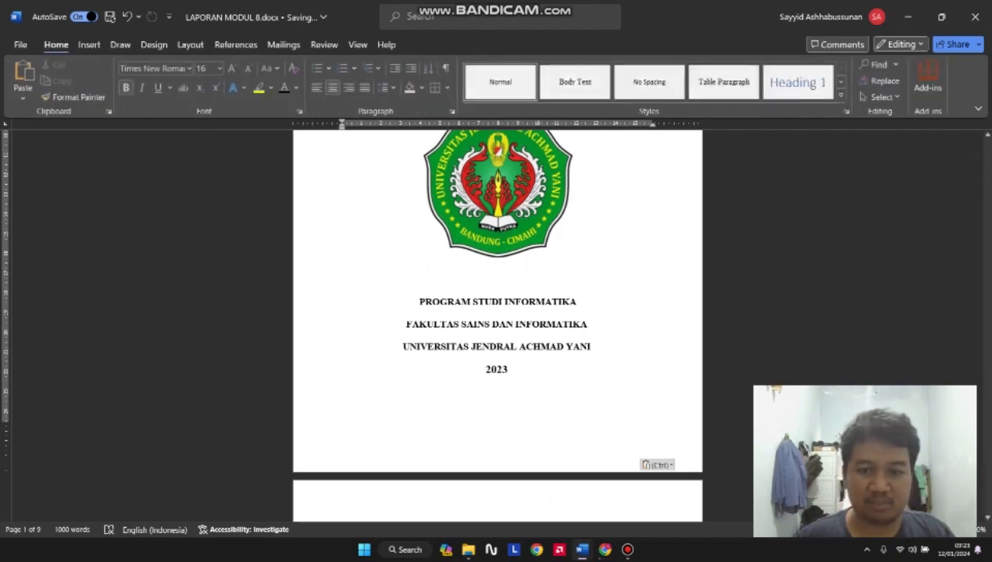
{"action": "scroll", "coordinate": [498, 313], "scroll_direction": "down", "scroll_amount": 5}
{"action": "scroll", "coordinate": [507, 250], "scroll_direction": "down", "scroll_amount": 15}
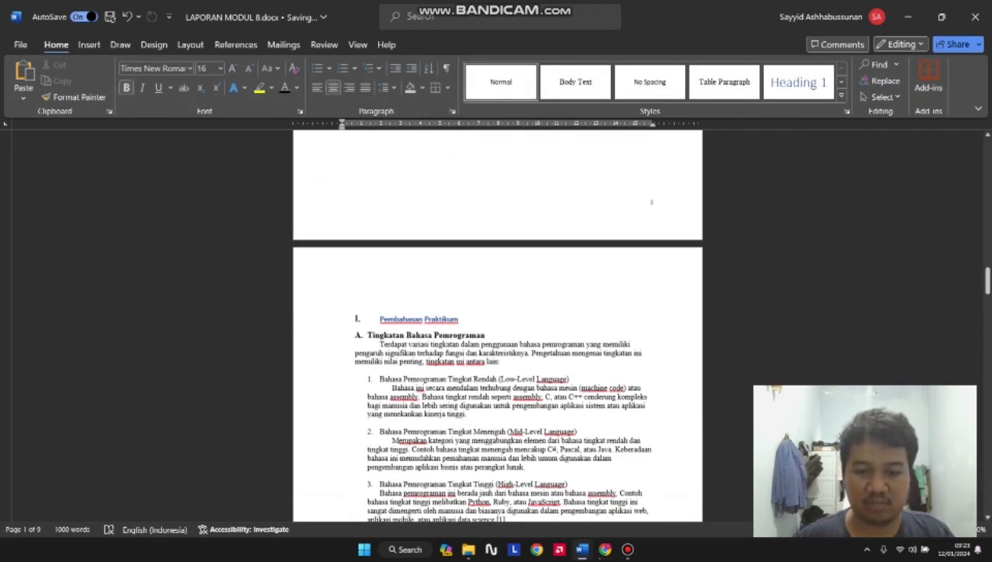
{"action": "left_click", "coordinate": [506, 251]}
{"action": "scroll", "coordinate": [498, 312], "scroll_direction": "up", "scroll_amount": 8}
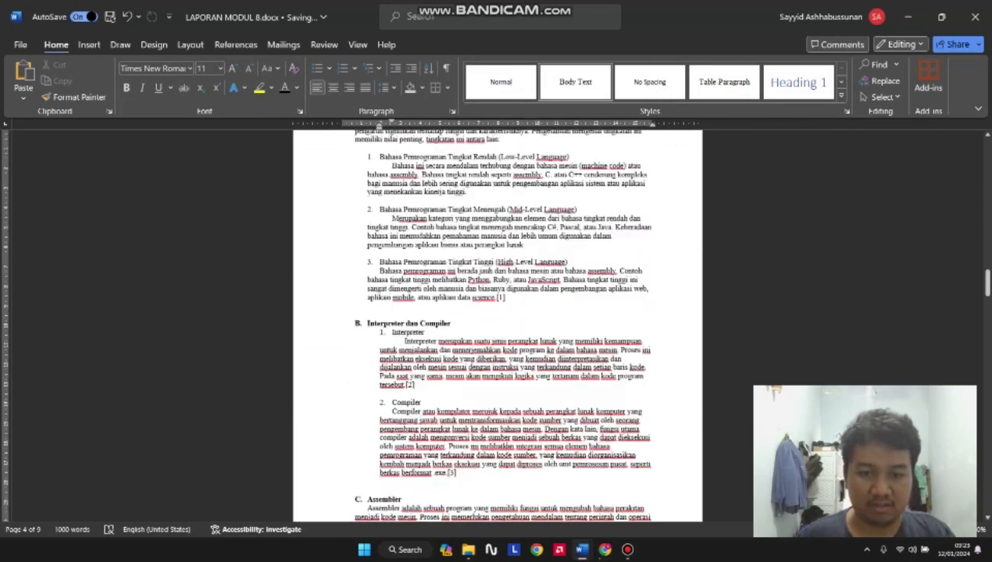
{"action": "scroll", "coordinate": [498, 328], "scroll_direction": "down", "scroll_amount": 3}
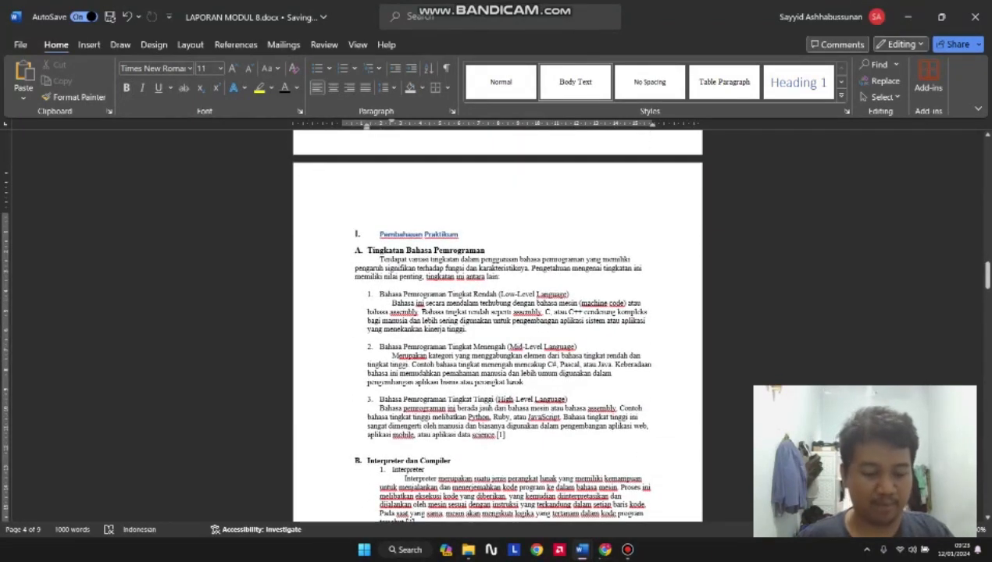
Step: Select the entire contents of LAPORAN MODUL 8.docx and cut them to the clipboard
{"action": "key", "text": "ctrl+a"}
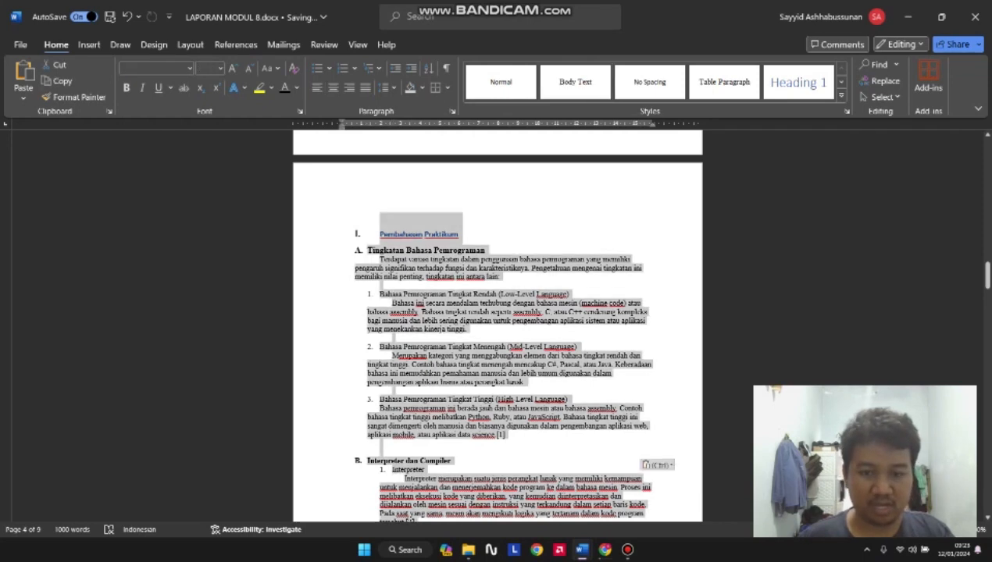
{"action": "right_click", "coordinate": [447, 266]}
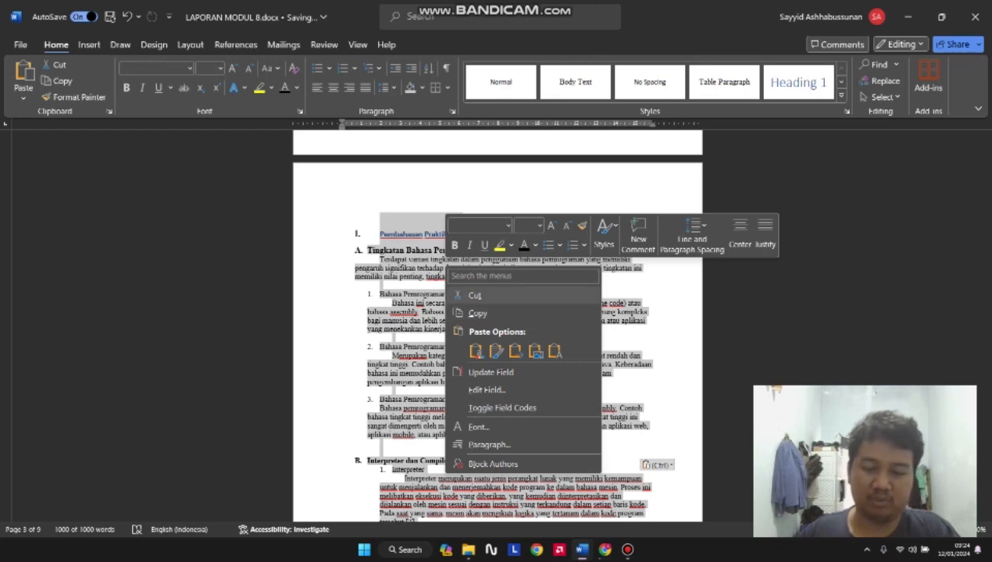
{"action": "left_click", "coordinate": [474, 296]}
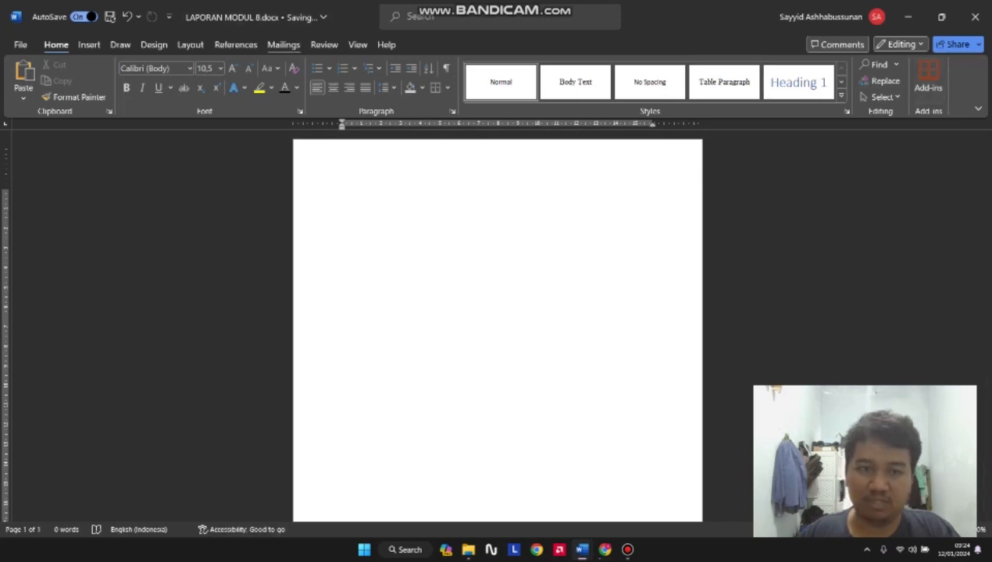
Step: Switch to the lab report document and paste the cut content at the Pembahasan Praktikum heading, keeping source formatting
{"action": "left_click", "coordinate": [357, 44]}
{"action": "left_click", "coordinate": [743, 83]}
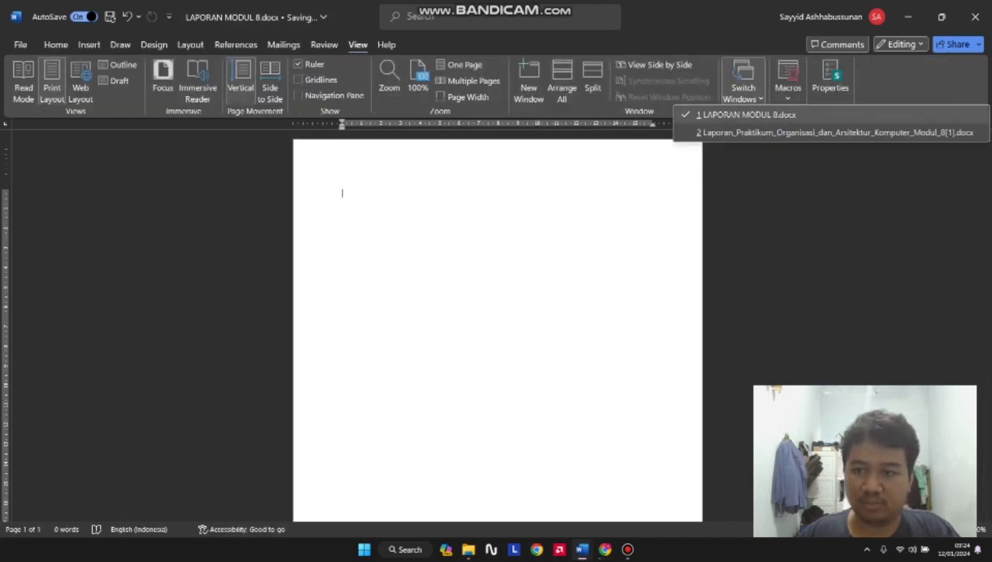
{"action": "left_click", "coordinate": [835, 133]}
{"action": "scroll", "coordinate": [496, 326], "scroll_direction": "up", "scroll_amount": 6}
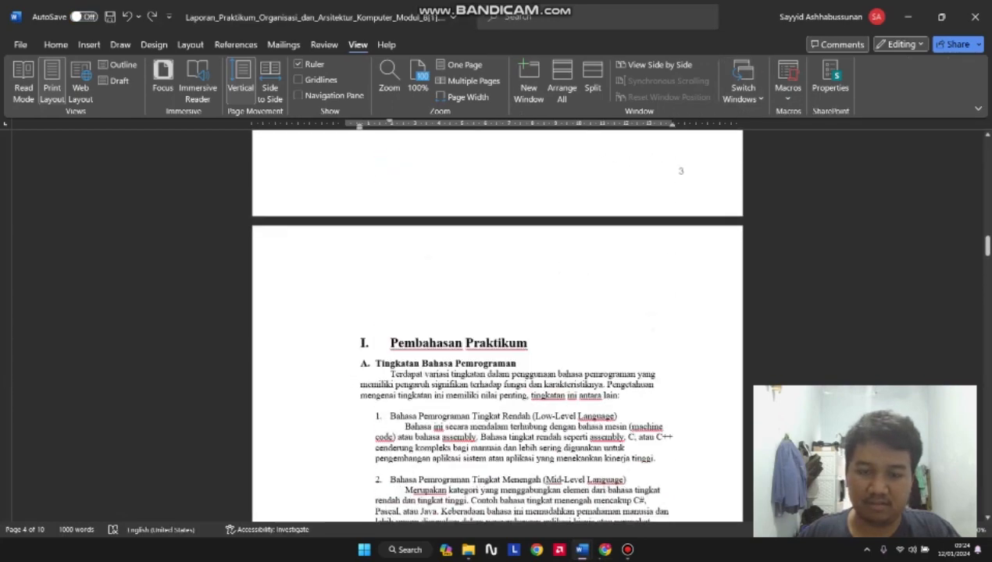
{"action": "scroll", "coordinate": [391, 354], "scroll_direction": "down", "scroll_amount": 3}
{"action": "right_click", "coordinate": [342, 332]}
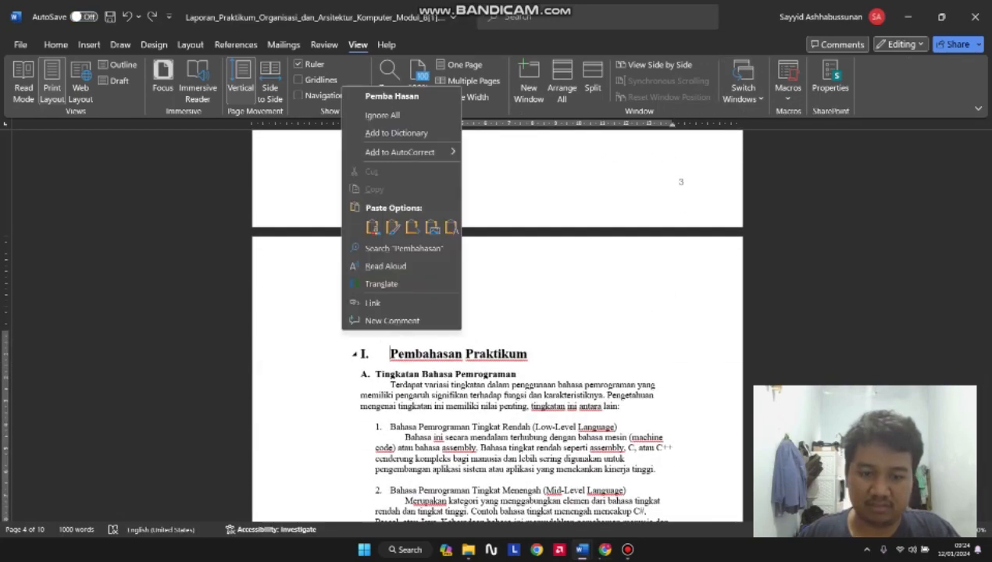
{"action": "left_click", "coordinate": [372, 227]}
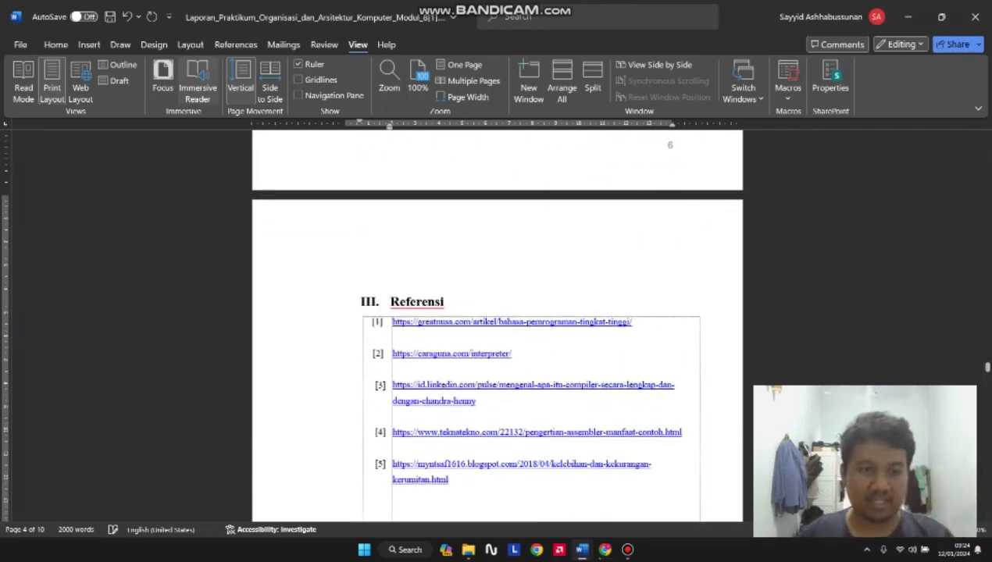
Step: Undo the paste in the lab report and place the cursor back on its cover page
{"action": "left_click", "coordinate": [127, 17]}
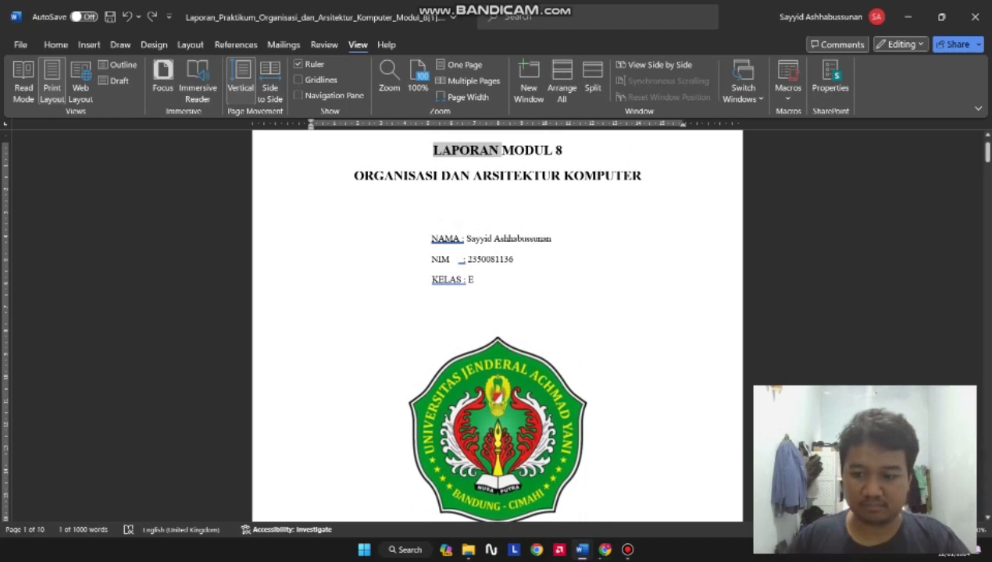
{"action": "left_click", "coordinate": [519, 238]}
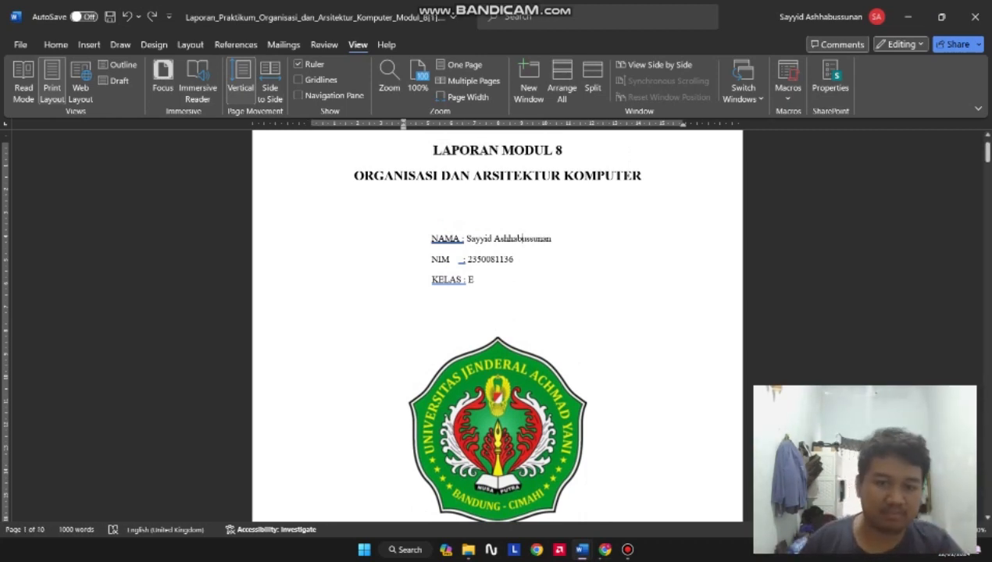
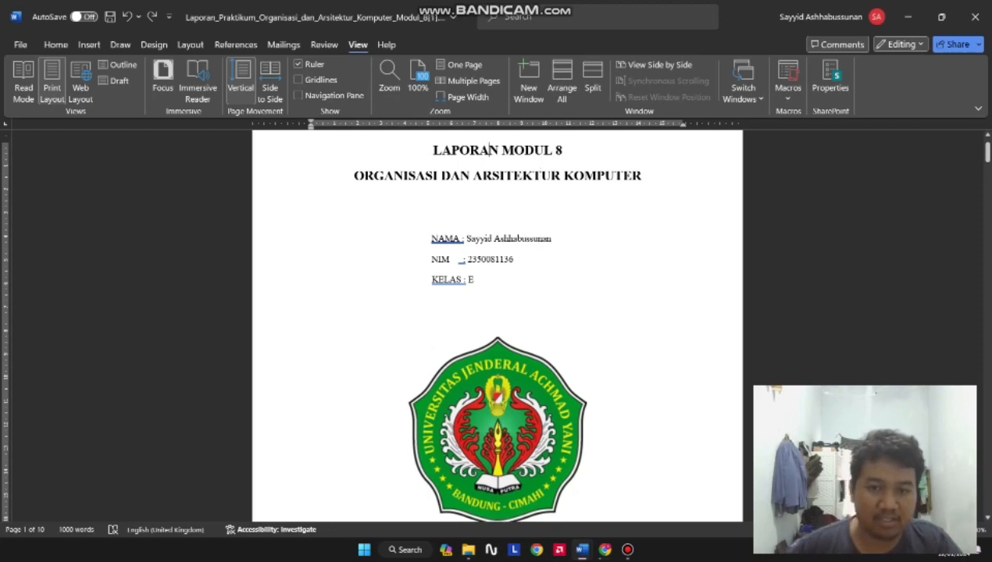
{"action": "scroll", "coordinate": [496, 324], "scroll_direction": "down", "scroll_amount": 3}
{"action": "scroll", "coordinate": [497, 324], "scroll_direction": "up", "scroll_amount": 5}
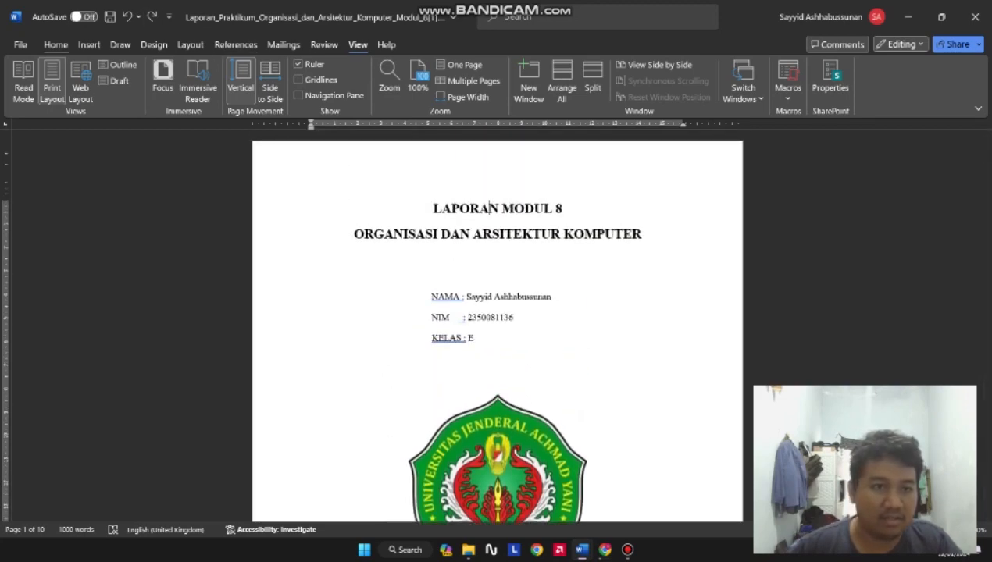
Step: Switch back to the empty LAPORAN MODUL 8.docx window
{"action": "left_click", "coordinate": [89, 45]}
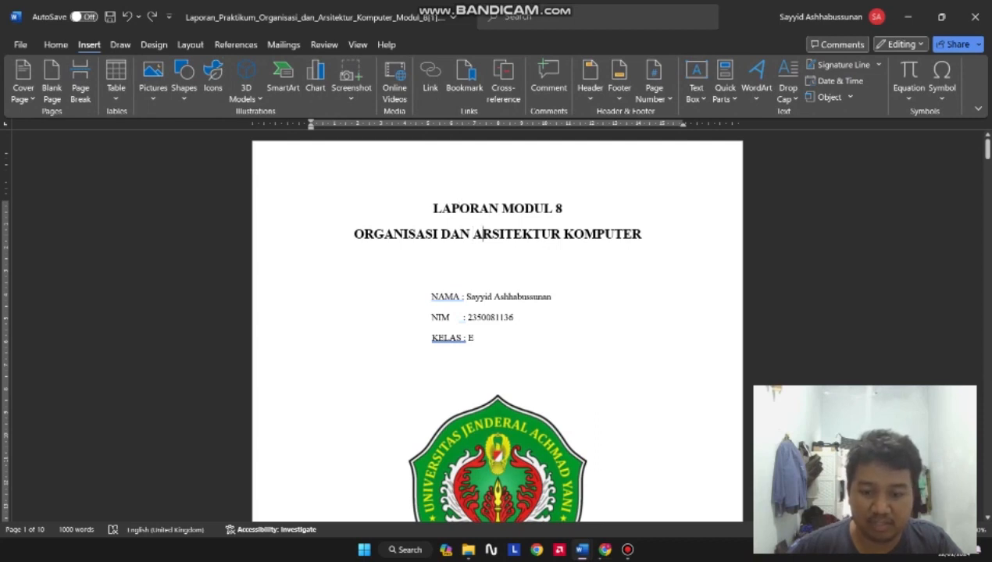
{"action": "mouse_move", "coordinate": [581, 550]}
{"action": "left_click", "coordinate": [660, 500]}
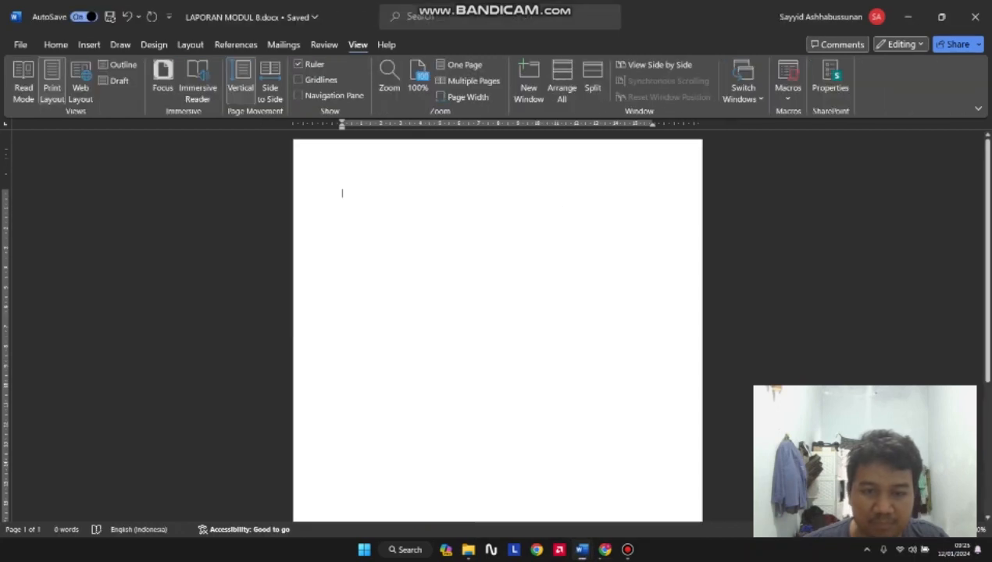
{"action": "left_click", "coordinate": [56, 45]}
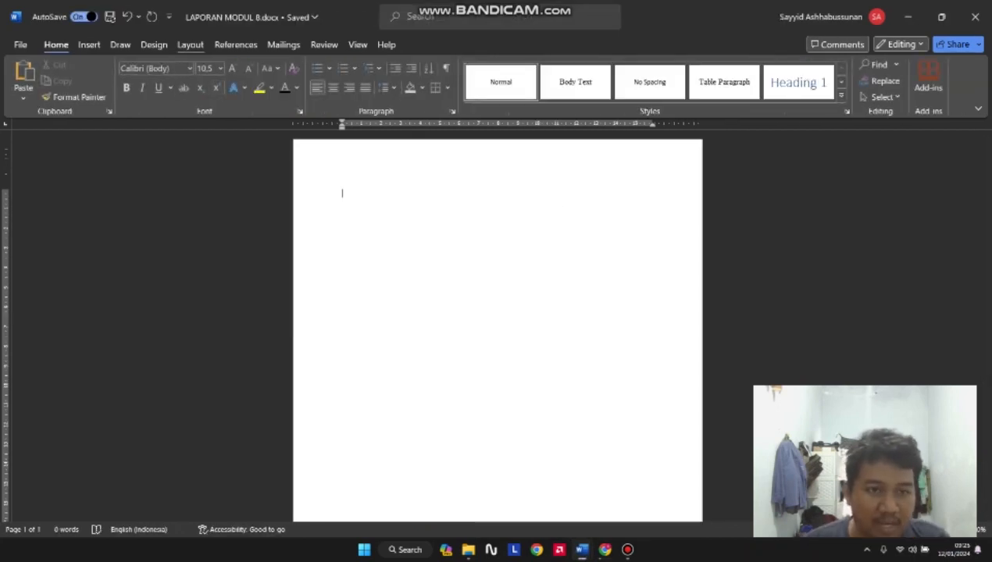
Step: Set the page margins of LAPORAN MODUL 8.docx to Narrow and restore them to Normal
{"action": "left_click", "coordinate": [190, 44]}
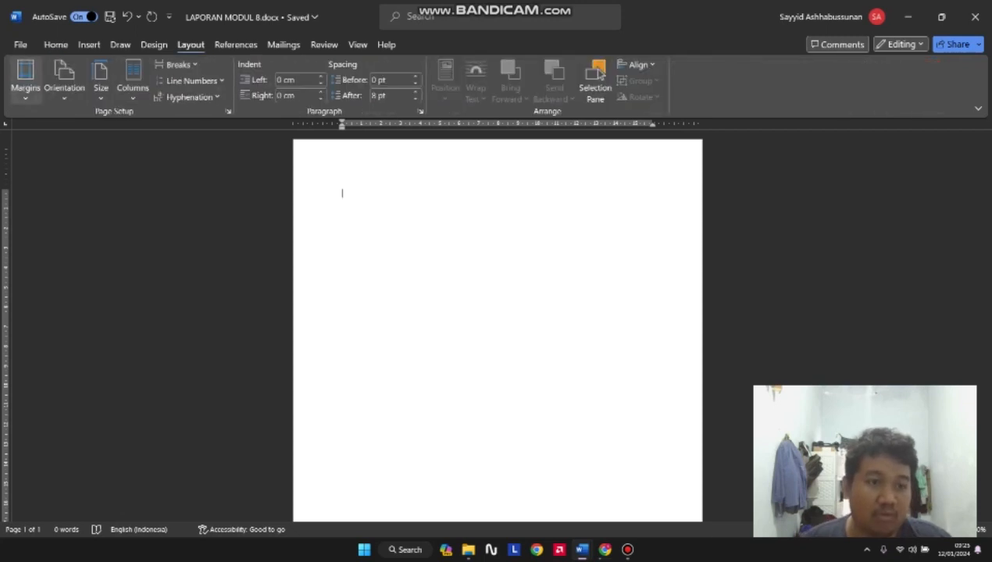
{"action": "left_click", "coordinate": [25, 78]}
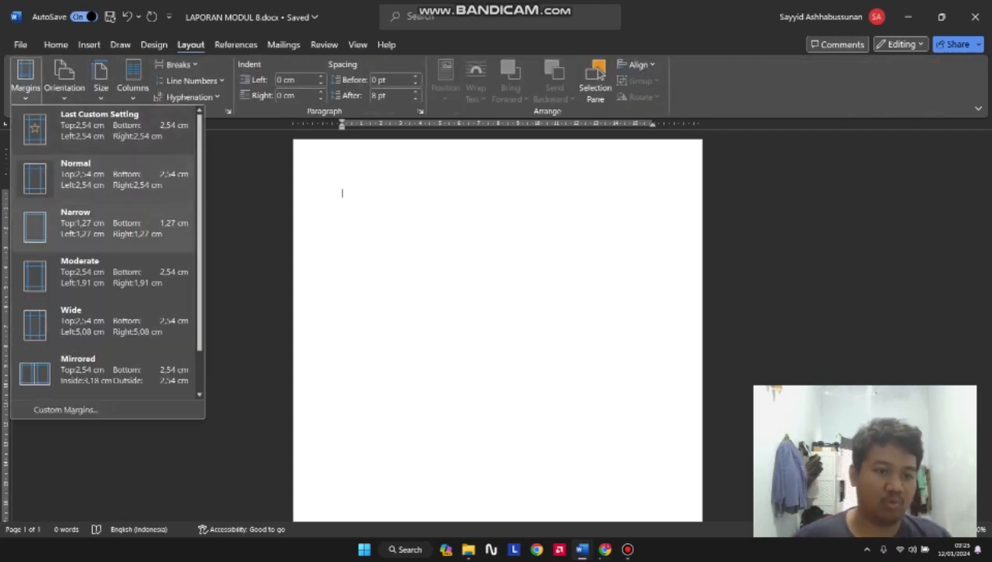
{"action": "left_click", "coordinate": [76, 225]}
{"action": "left_click", "coordinate": [25, 78]}
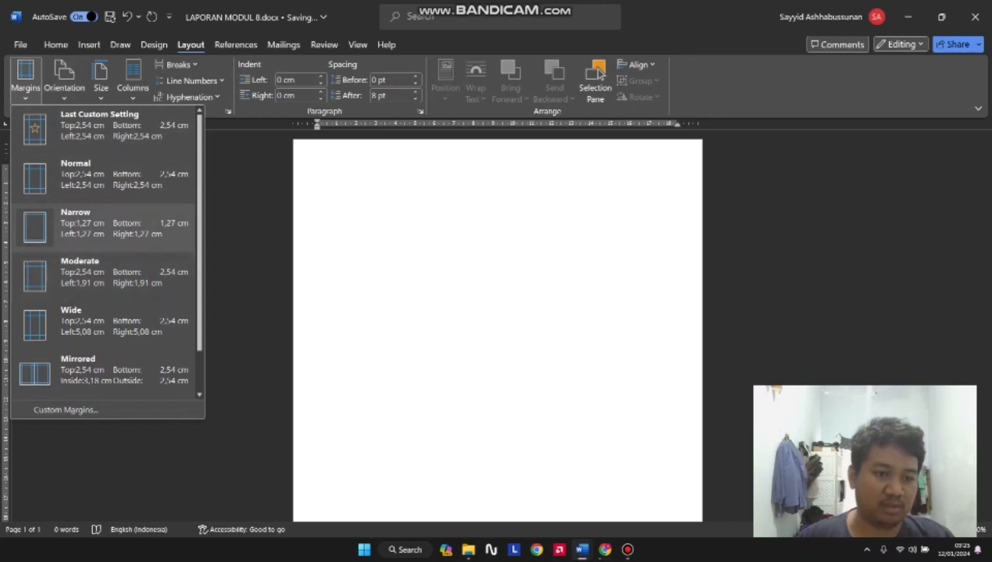
{"action": "left_click", "coordinate": [71, 175]}
Step: Change the page orientation to landscape and back to portrait, and view the available paper sizes without choosing one
{"action": "left_click", "coordinate": [65, 78]}
{"action": "left_click", "coordinate": [100, 150]}
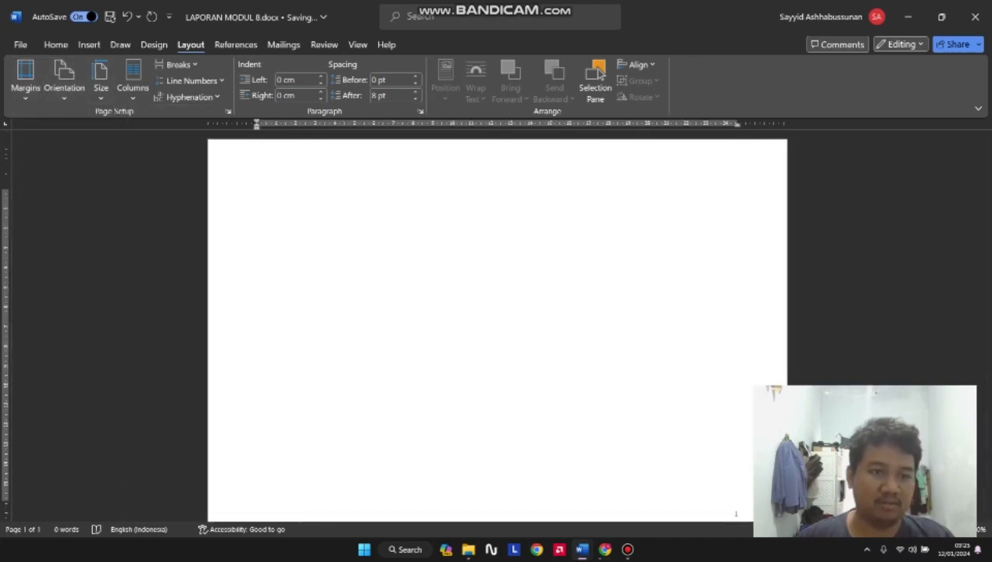
{"action": "left_click", "coordinate": [64, 79]}
{"action": "left_click", "coordinate": [99, 121]}
{"action": "left_click", "coordinate": [101, 78]}
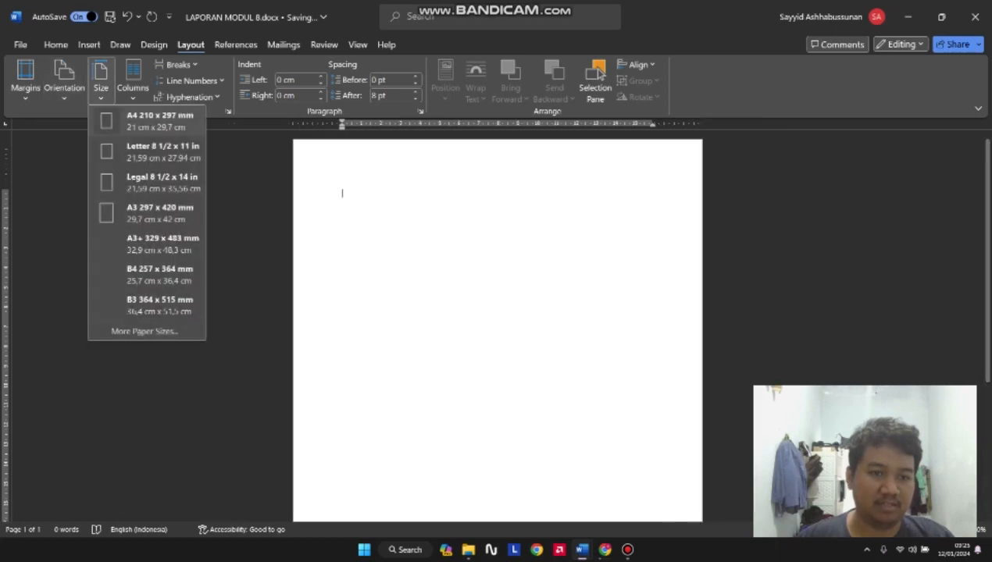
{"action": "left_click", "coordinate": [406, 234]}
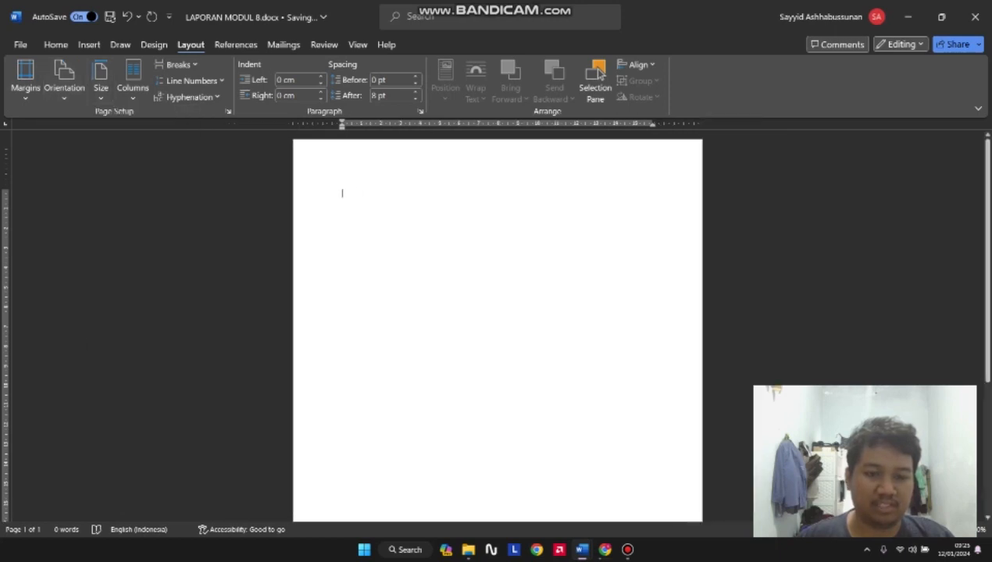
Step: Set the font of the empty document to Times New Roman
{"action": "left_click", "coordinate": [56, 45]}
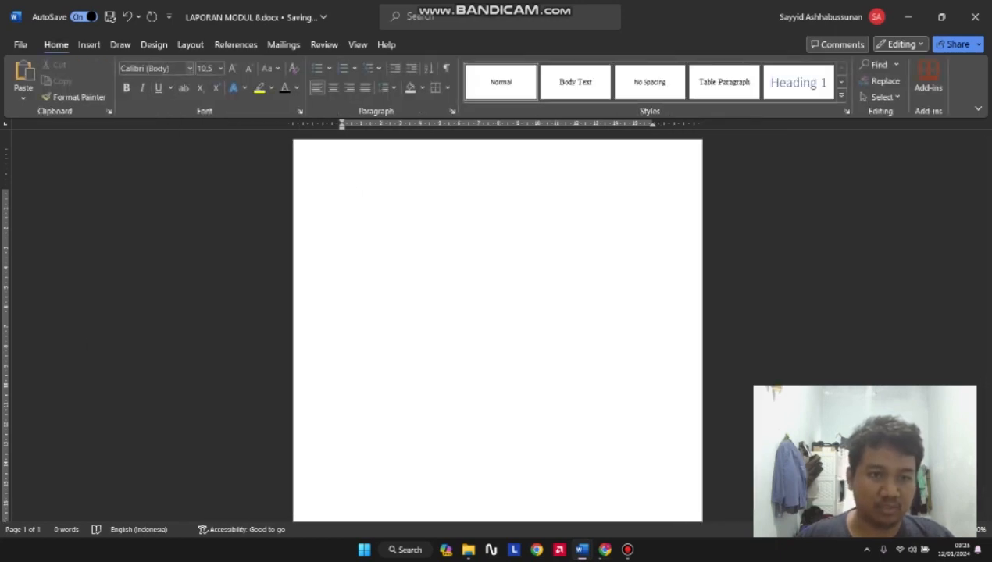
{"action": "left_click", "coordinate": [190, 68]}
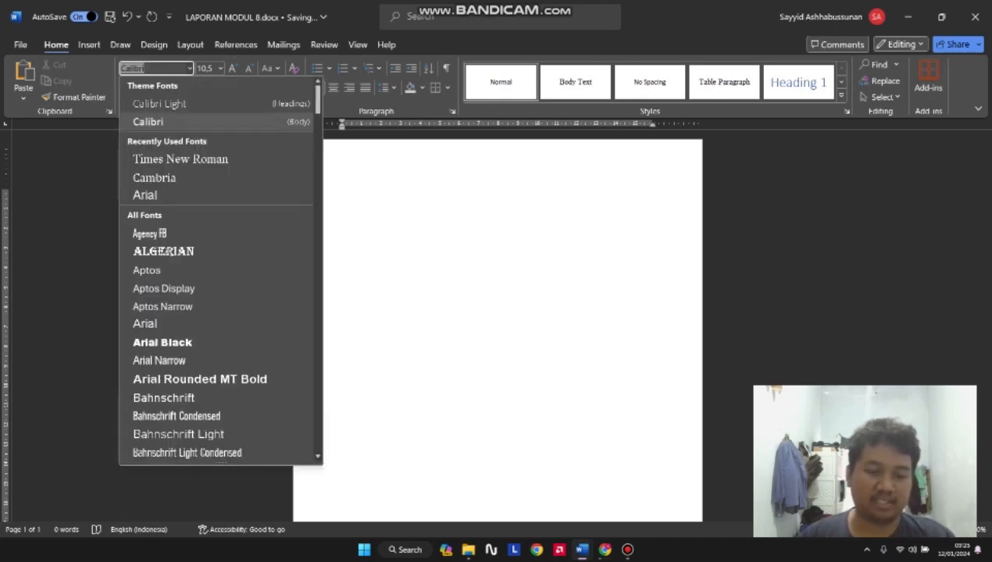
{"action": "left_click", "coordinate": [180, 160]}
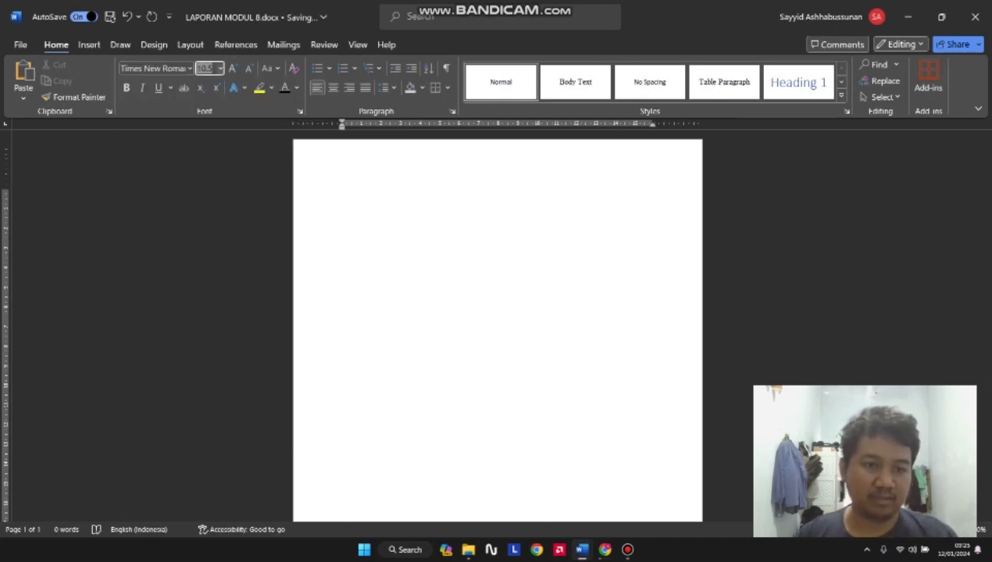
Step: Write the word "Mahasiswa" on the first line of the empty document
{"action": "left_click", "coordinate": [221, 69]}
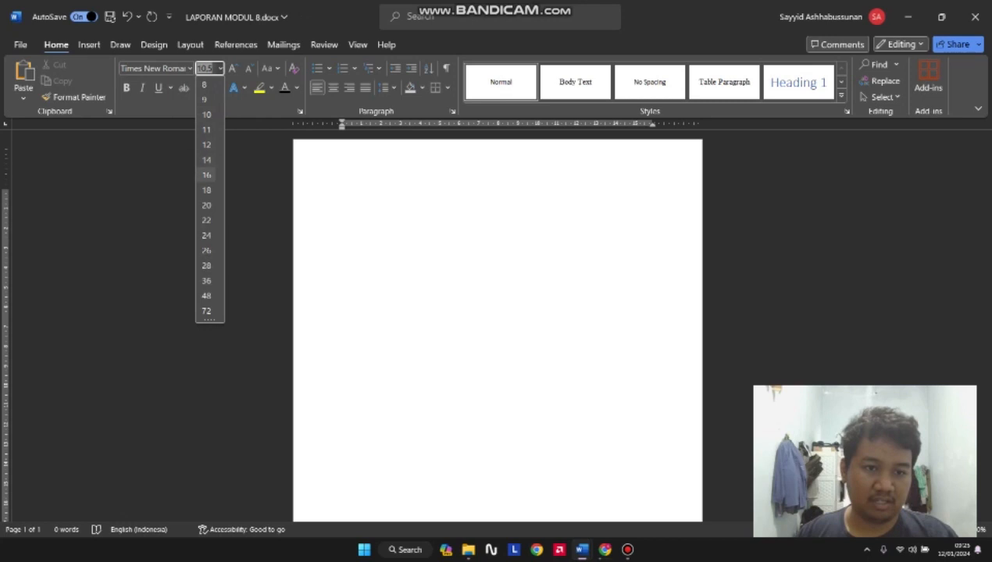
{"action": "key", "text": "Escape"}
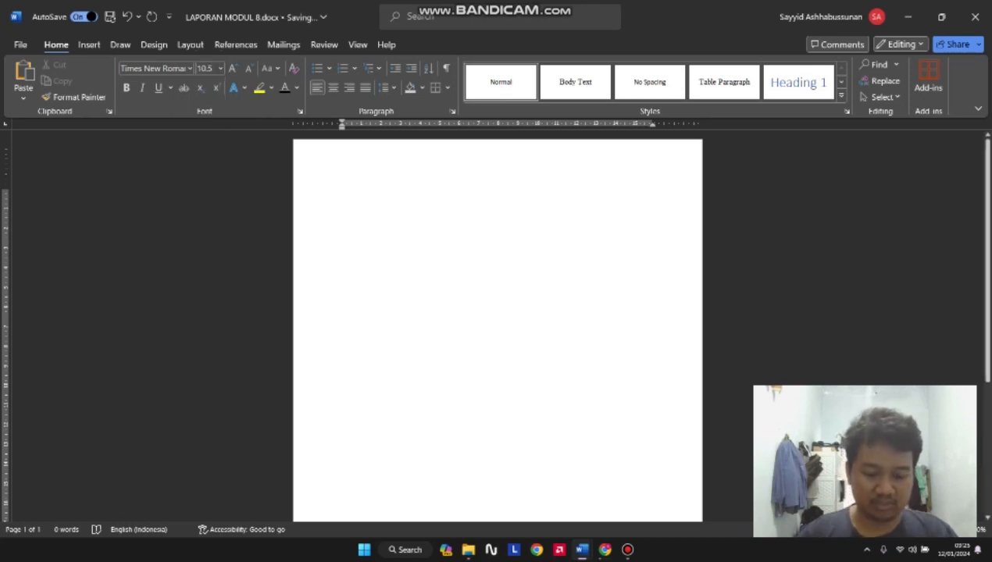
{"action": "type", "text": "mAHA"}
{"action": "key", "text": "Caps_Lock"}
{"action": "type", "text": "Mahasiswa"}
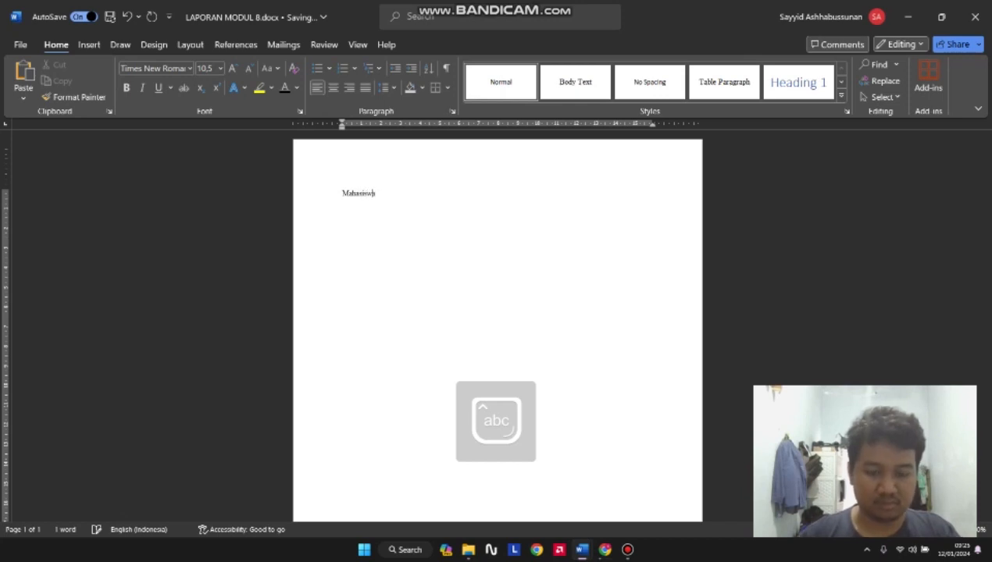
Step: Set the font size of the word "Mahasiswa" to 48
{"action": "left_click_drag", "start_coordinate": [375, 194], "coordinate": [364, 195]}
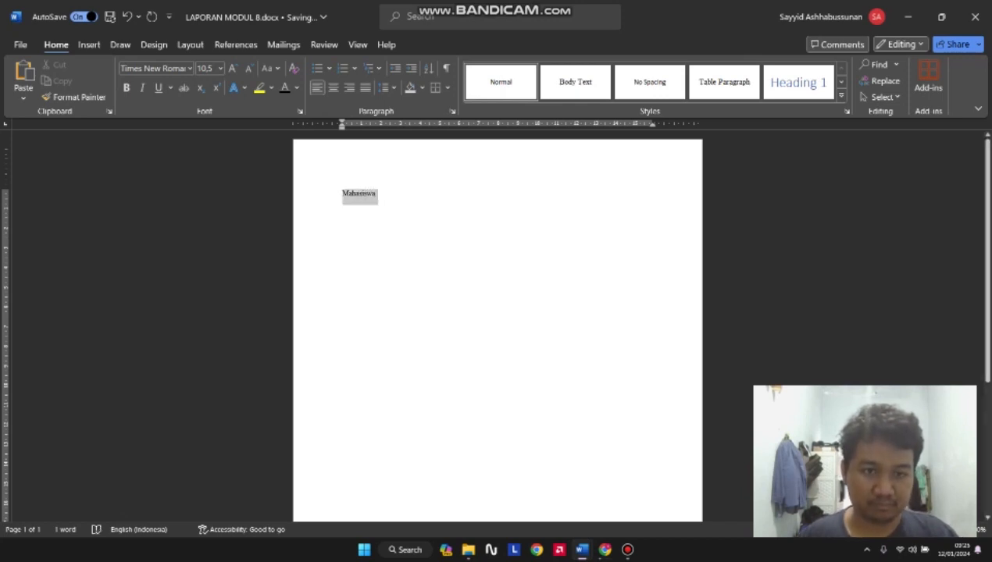
{"action": "left_click", "coordinate": [221, 68]}
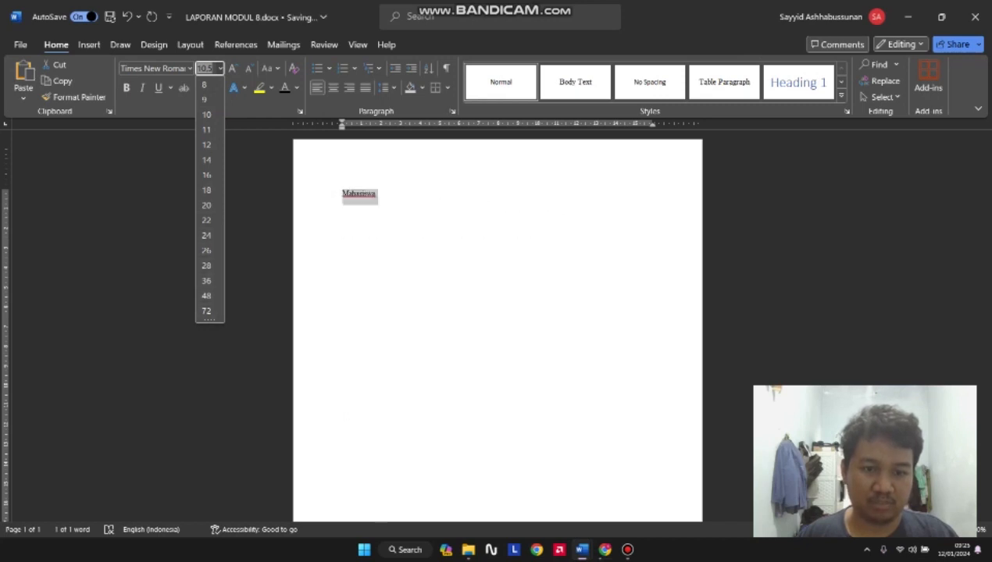
{"action": "left_click", "coordinate": [206, 295]}
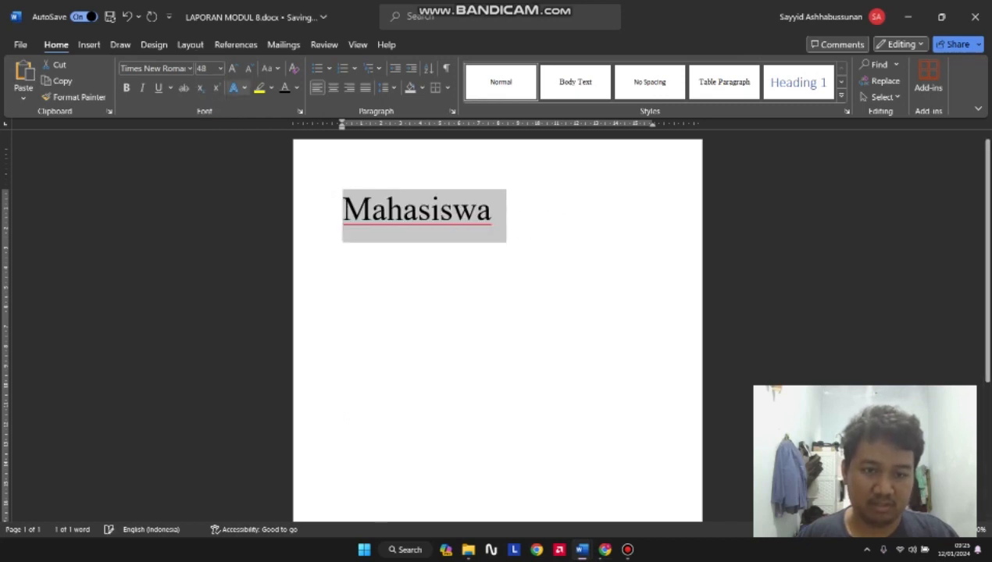
Step: Change the font of "Mahasiswa" to Calibri (Body) and back to Times New Roman
{"action": "left_click", "coordinate": [189, 67]}
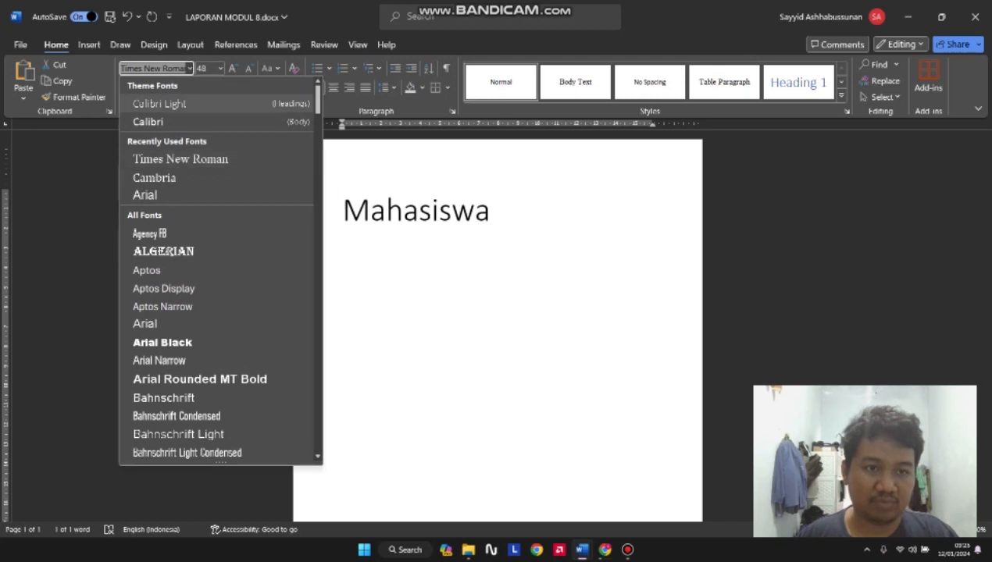
{"action": "left_click", "coordinate": [147, 121]}
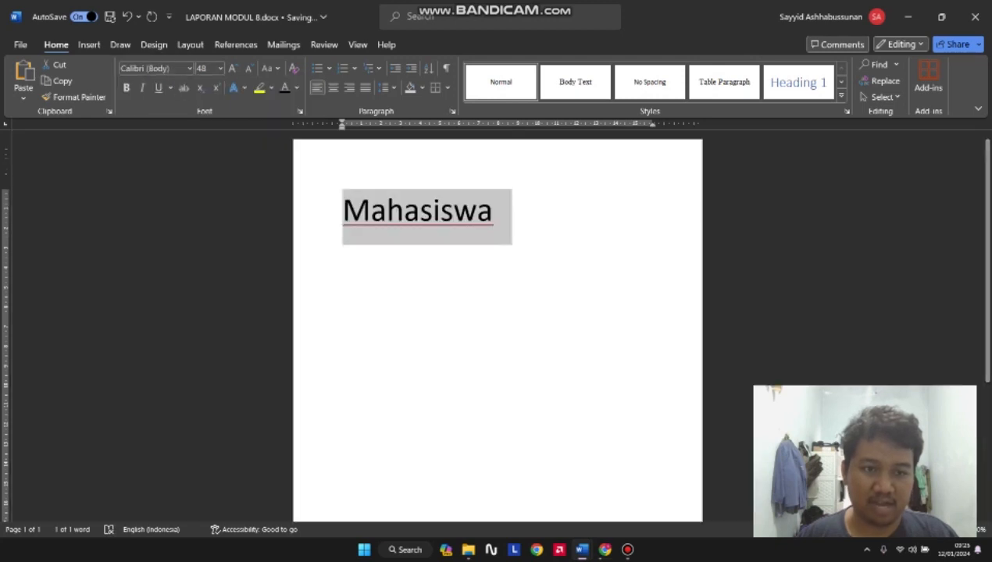
{"action": "left_click", "coordinate": [189, 68]}
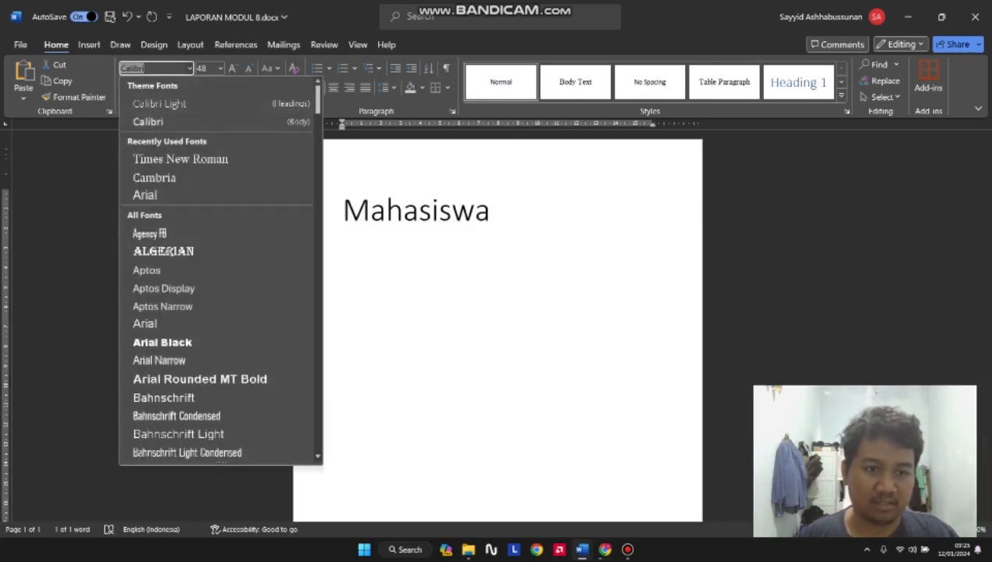
{"action": "left_click", "coordinate": [180, 158]}
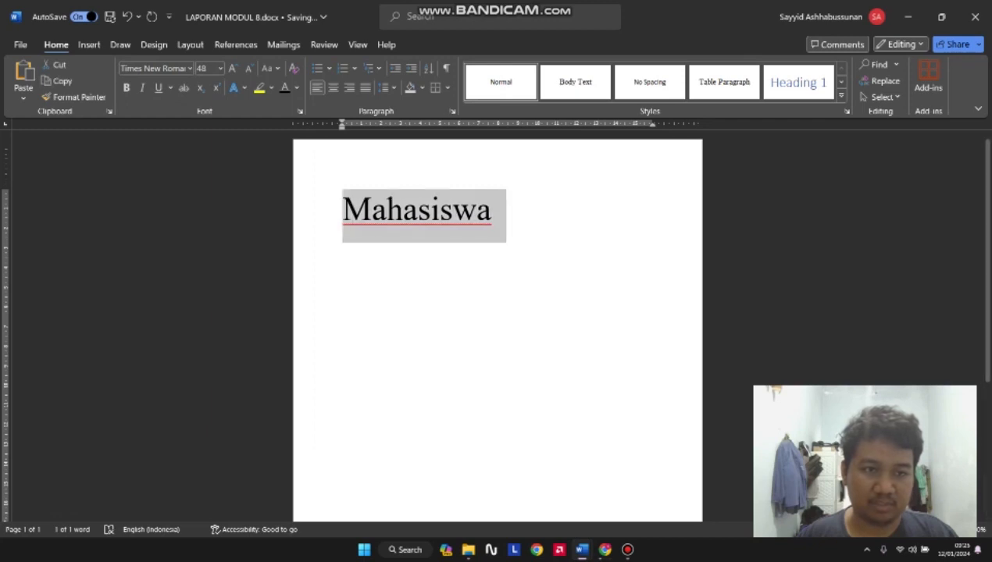
Step: Apply and remove bold, italic and underline in turn on the word "Mahasiswa"
{"action": "key", "text": "ctrl+b"}
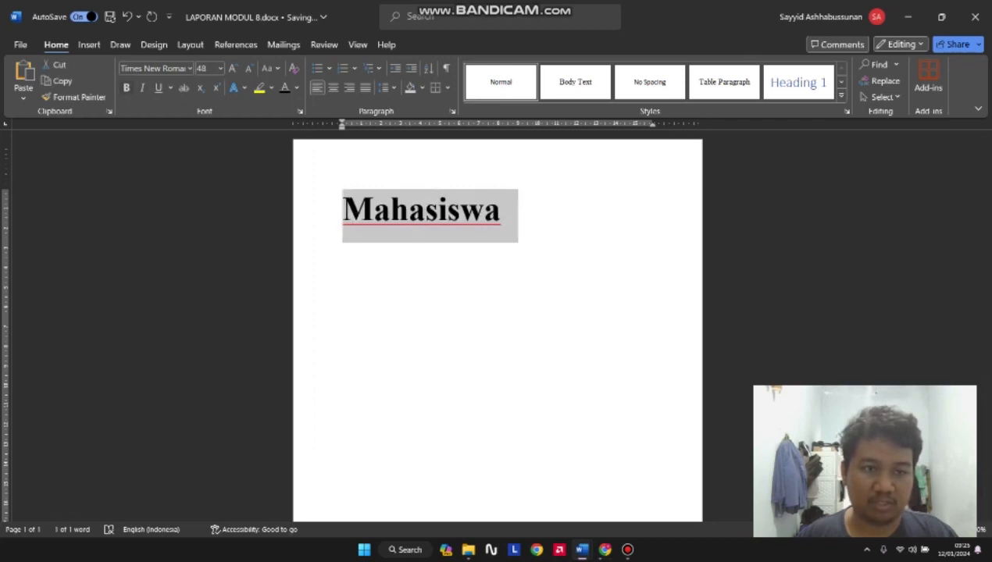
{"action": "key", "text": "ctrl+b"}
{"action": "key", "text": "ctrl+i"}
{"action": "key", "text": "ctrl+i"}
{"action": "key", "text": "ctrl+u"}
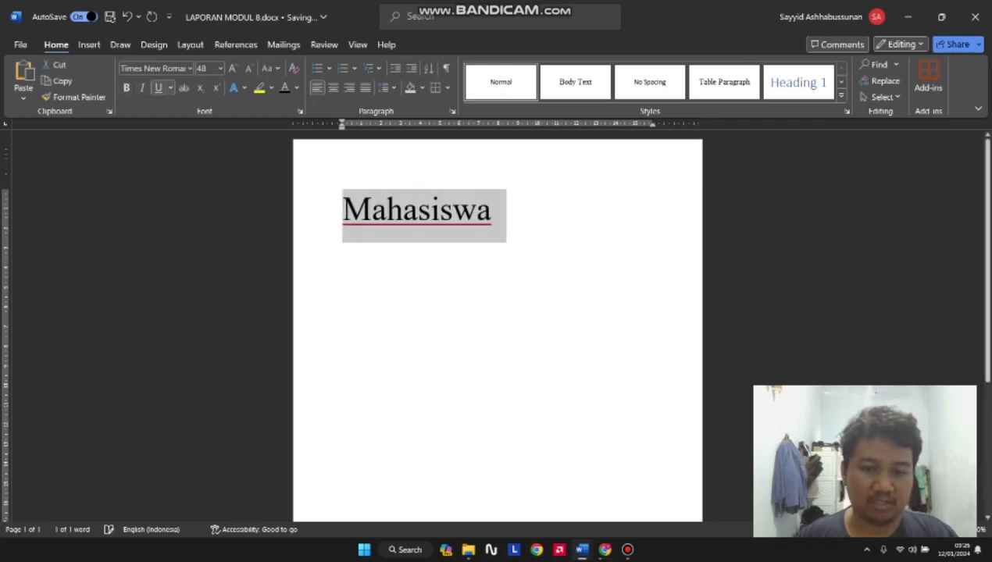
{"action": "key", "text": "ctrl+u"}
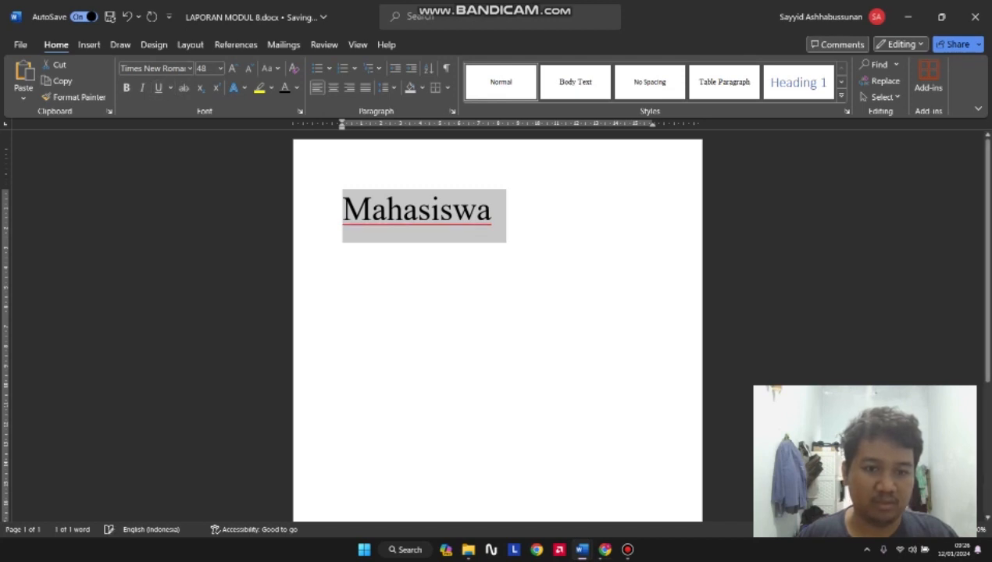
Step: Replace the word "Mahasiswa" with the title "LAPORAN PRAKTIKUM APLIKASI KOMPUTER" in capitals
{"action": "key", "text": "Right"}
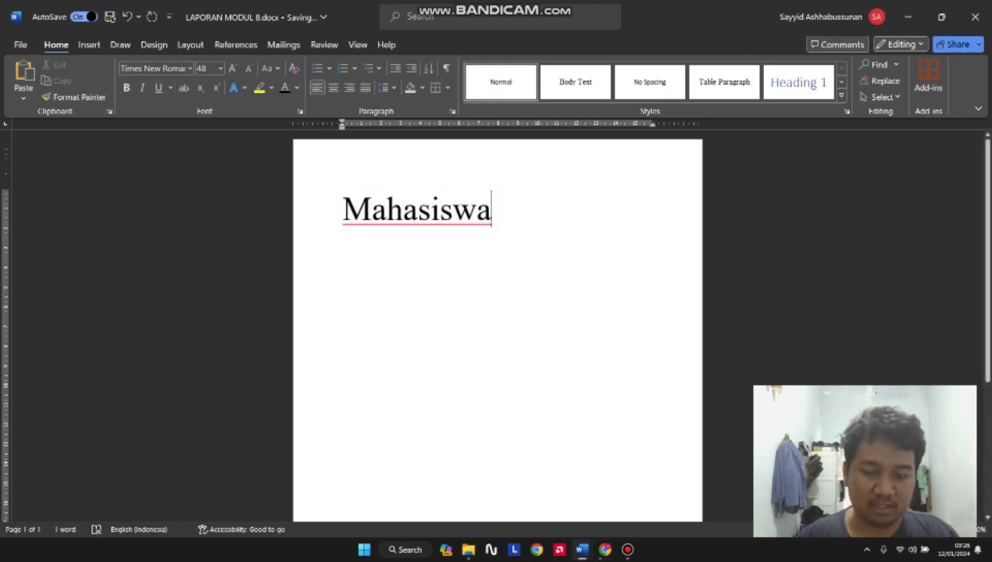
{"action": "key", "text": "shift+Left"}
{"action": "key", "text": "shift+Left"}
{"action": "key", "text": "shift+Left"}
{"action": "key", "text": "shift+Left"}
{"action": "key", "text": "shift+Left"}
{"action": "key", "text": "ctrl+a"}
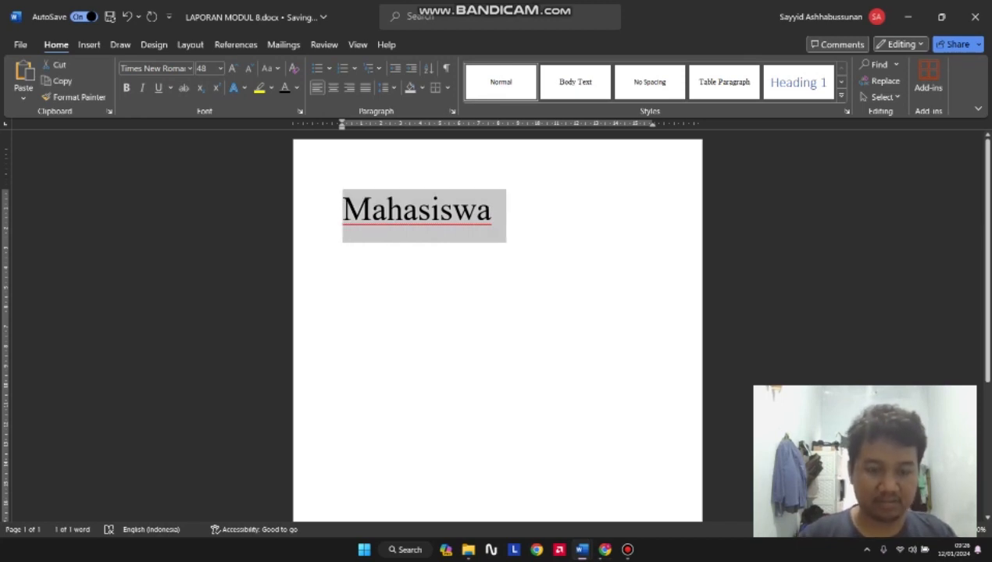
{"action": "type", "text": "Lapor"}
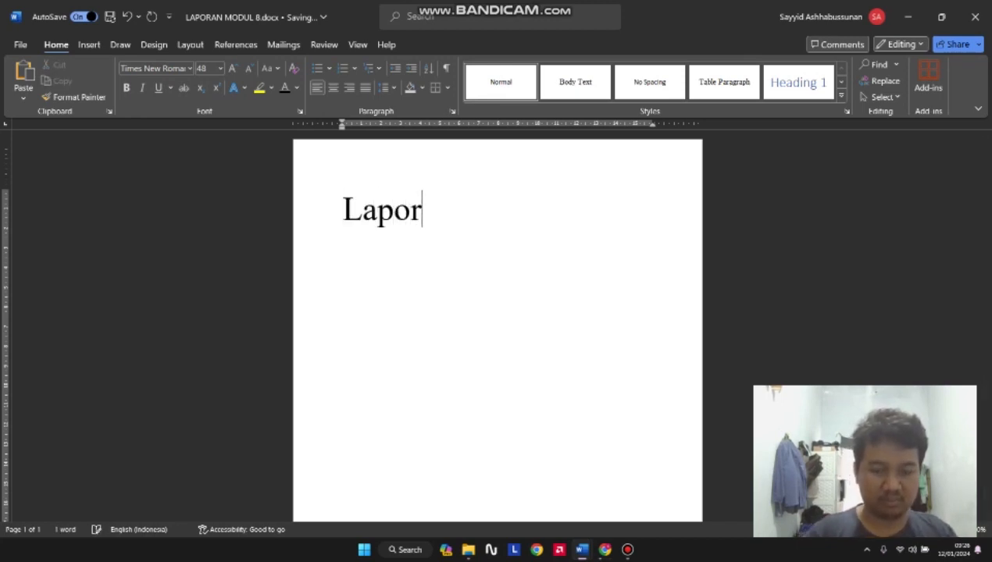
{"action": "type", "text": "an"}
{"action": "key", "text": "BackSpace"}
{"action": "key", "text": "BackSpace"}
{"action": "key", "text": "BackSpace"}
{"action": "key", "text": "BackSpace"}
{"action": "key", "text": "BackSpace"}
{"action": "key", "text": "BackSpace"}
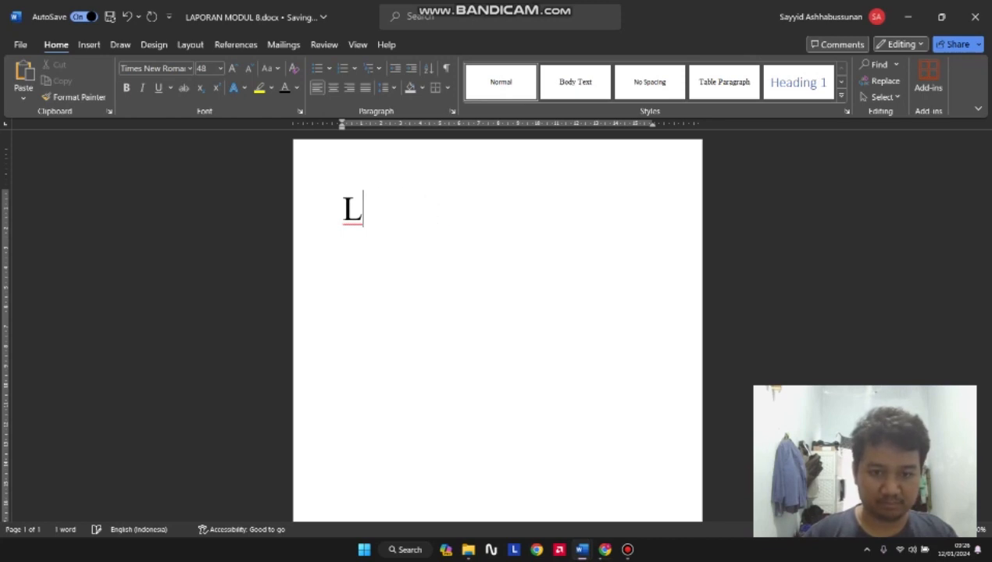
{"action": "key", "text": "Caps_Lock"}
{"action": "type", "text": "APO"}
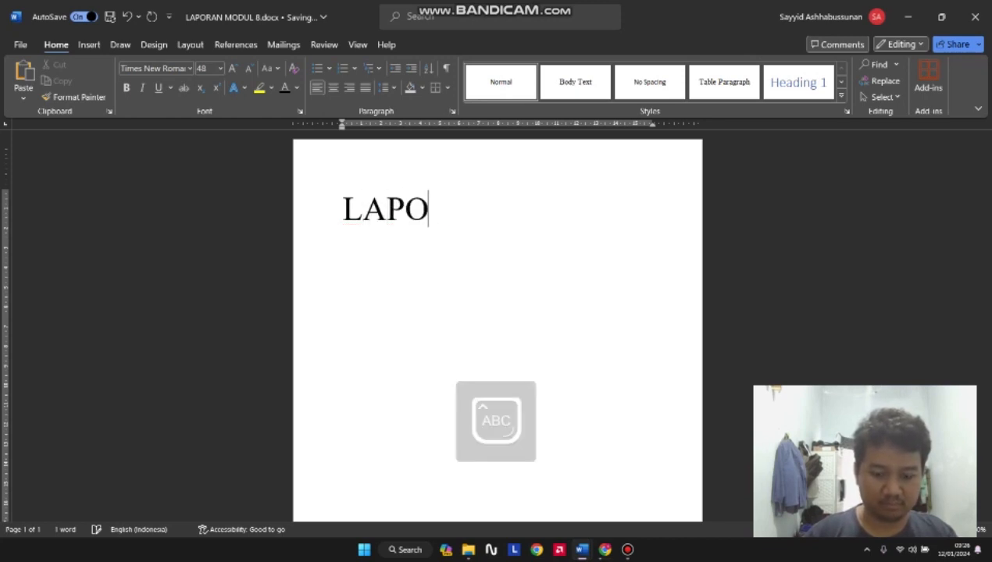
{"action": "type", "text": "RAN PRAK"}
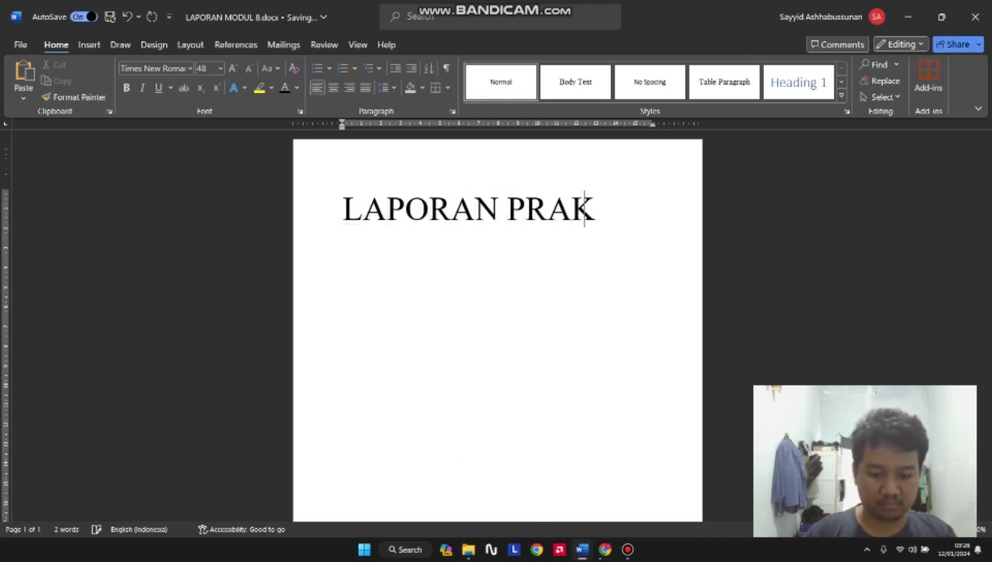
{"action": "type", "text": "TIKUM "}
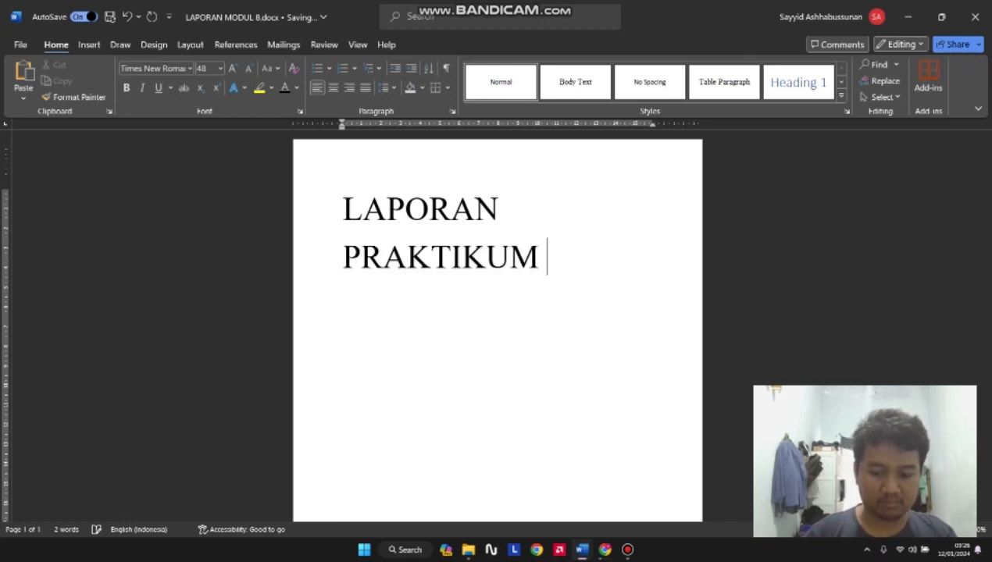
{"action": "type", "text": "APLI"}
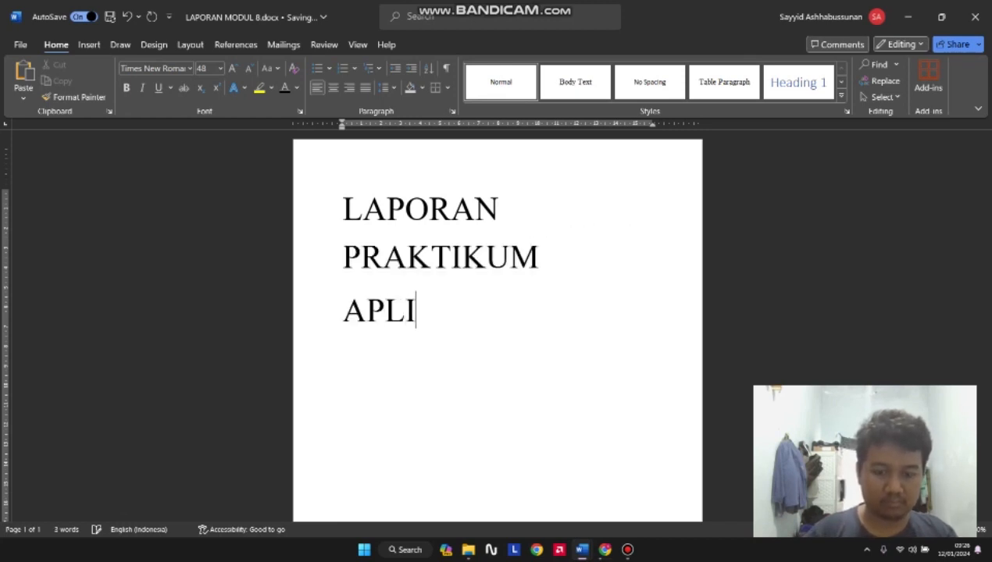
{"action": "type", "text": "KASI KOM"}
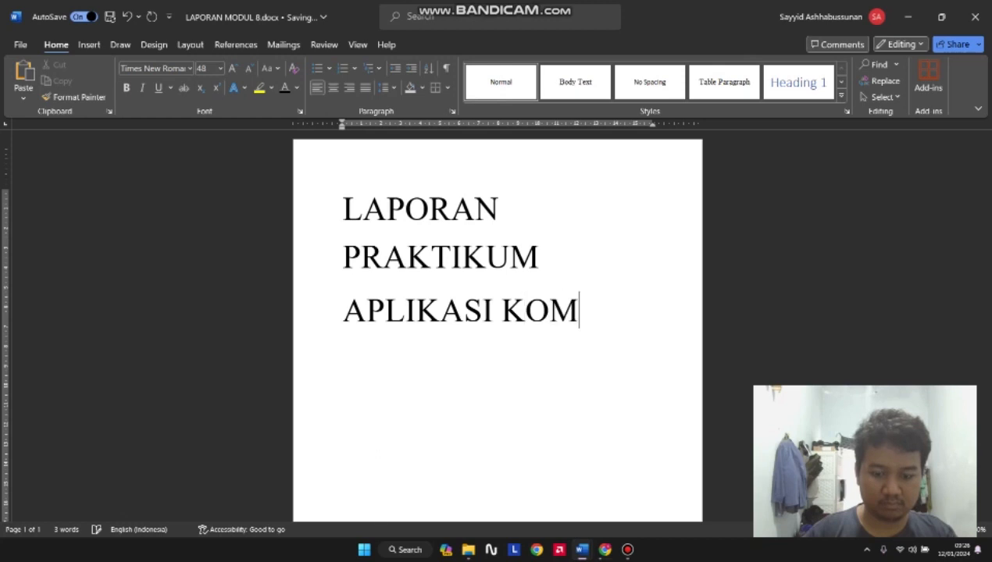
{"action": "type", "text": "PUTER"}
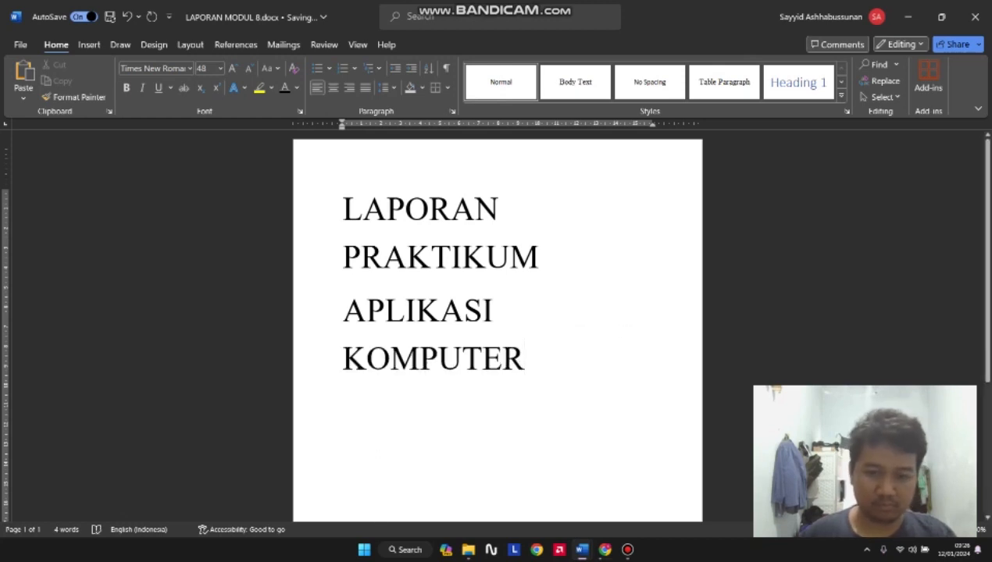
Step: Make the whole title "LAPORAN PRAKTIKUM APLIKASI KOMPUTER" bold and set its font size to 20
{"action": "left_click_drag", "start_coordinate": [525, 359], "coordinate": [347, 211]}
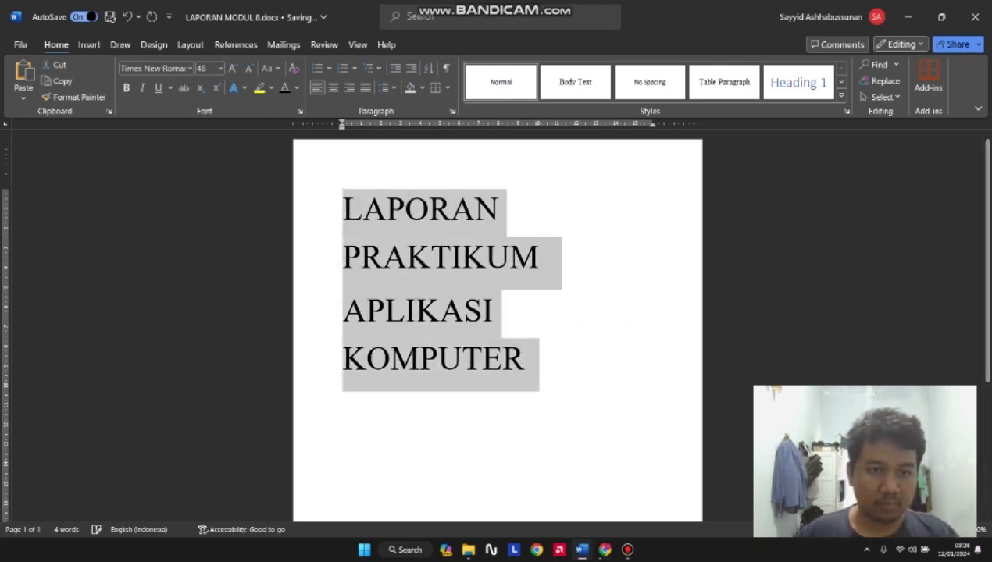
{"action": "key", "text": "ctrl+b"}
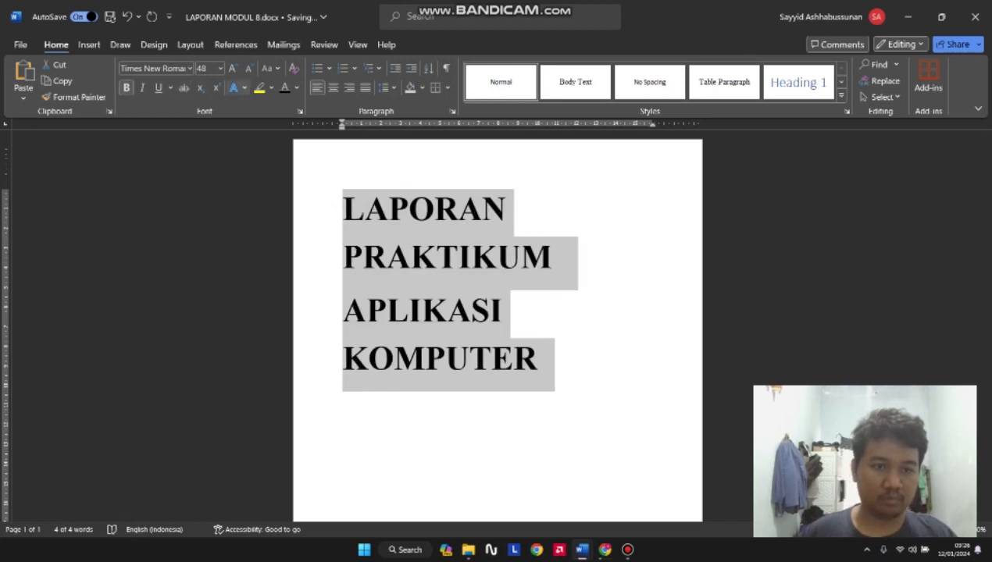
{"action": "left_click", "coordinate": [220, 68]}
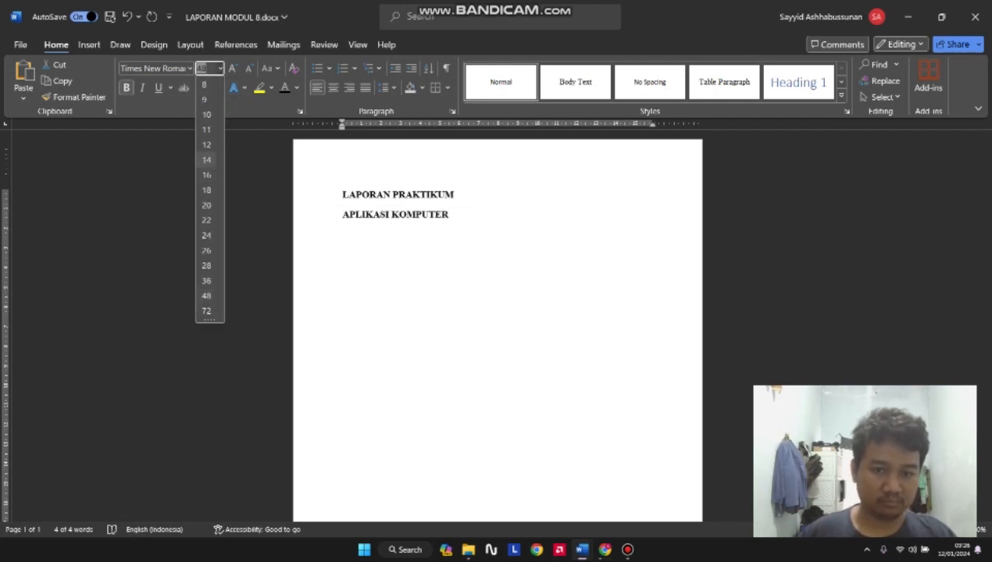
{"action": "left_click", "coordinate": [206, 204]}
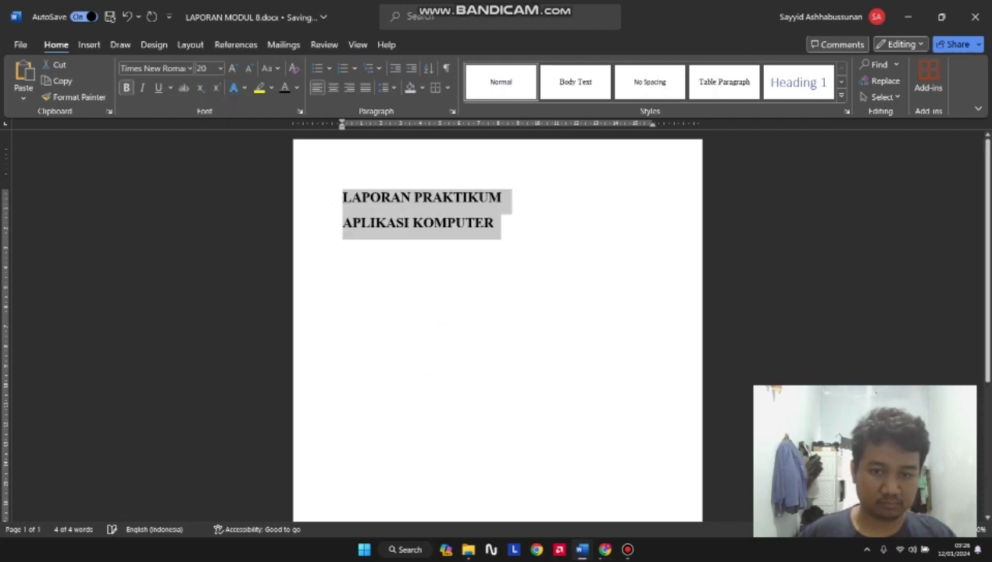
{"action": "left_click", "coordinate": [496, 223]}
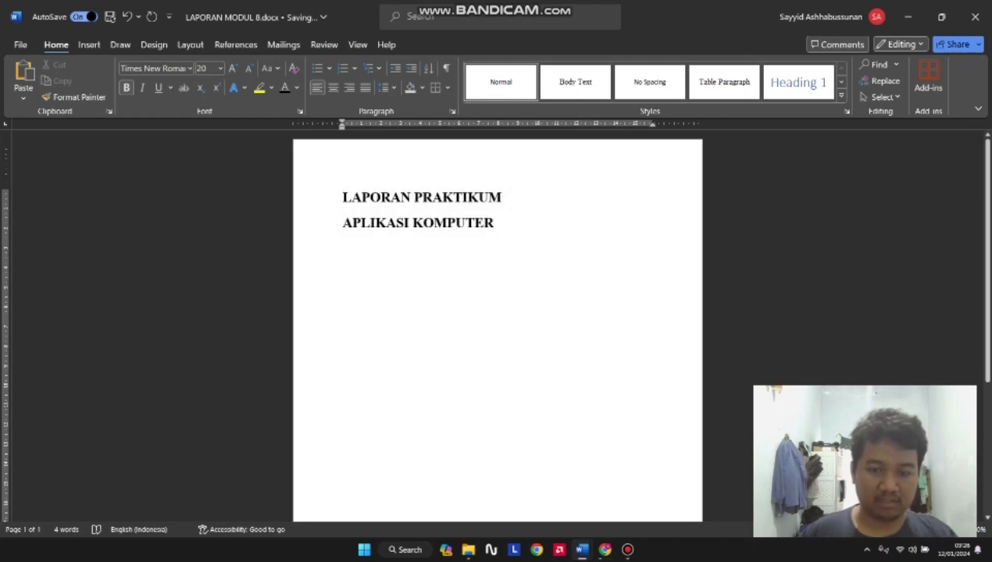
Step: Center both lines of the report title on the page
{"action": "left_click_drag", "start_coordinate": [495, 223], "coordinate": [342, 197]}
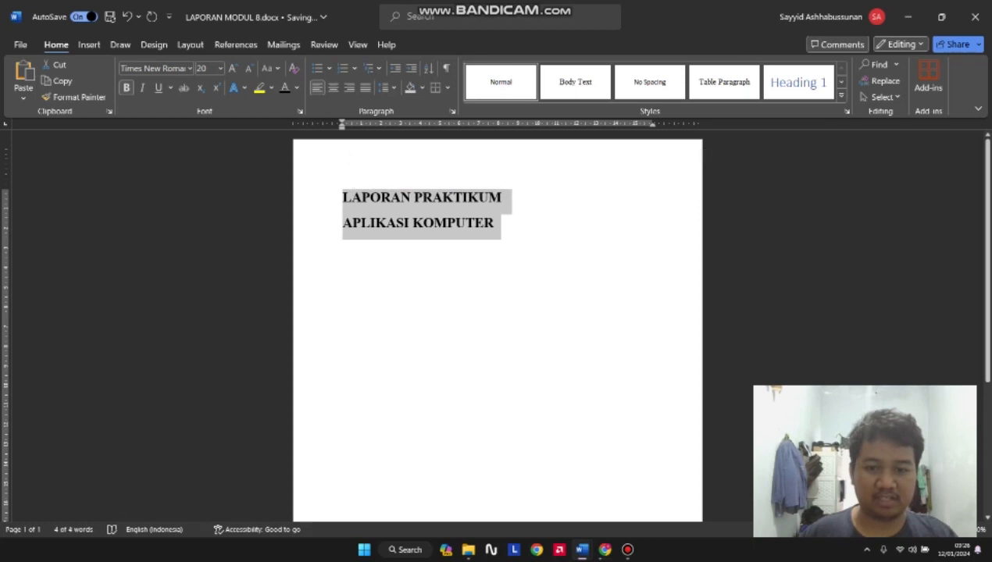
{"action": "left_click", "coordinate": [496, 224]}
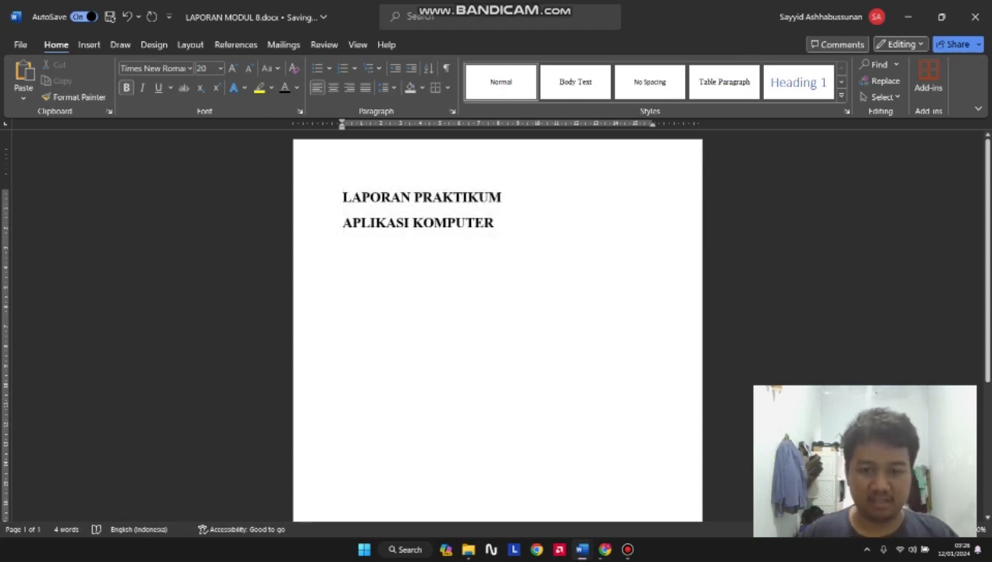
{"action": "left_click_drag", "start_coordinate": [475, 226], "coordinate": [342, 196]}
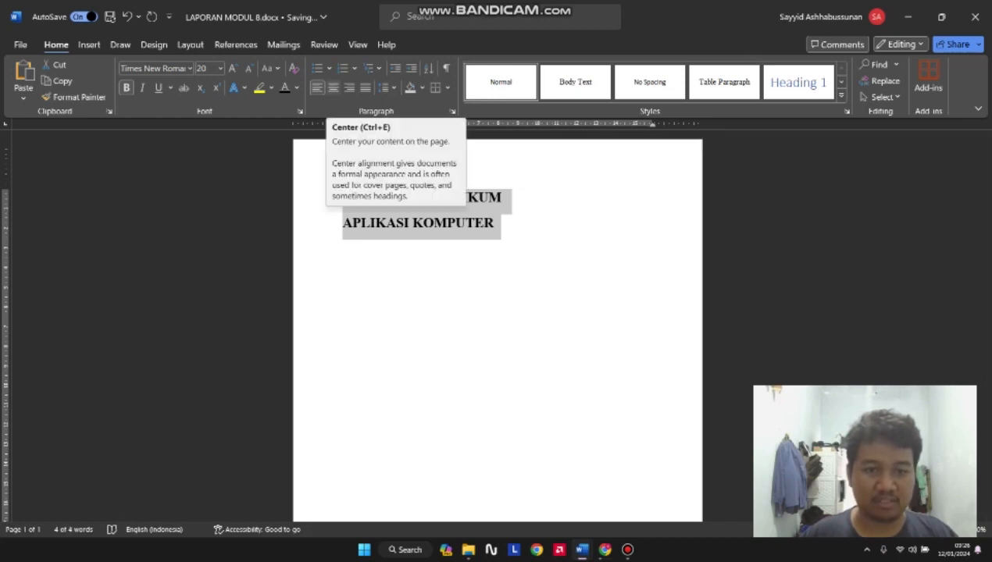
{"action": "left_click", "coordinate": [332, 87]}
{"action": "left_click", "coordinate": [467, 223]}
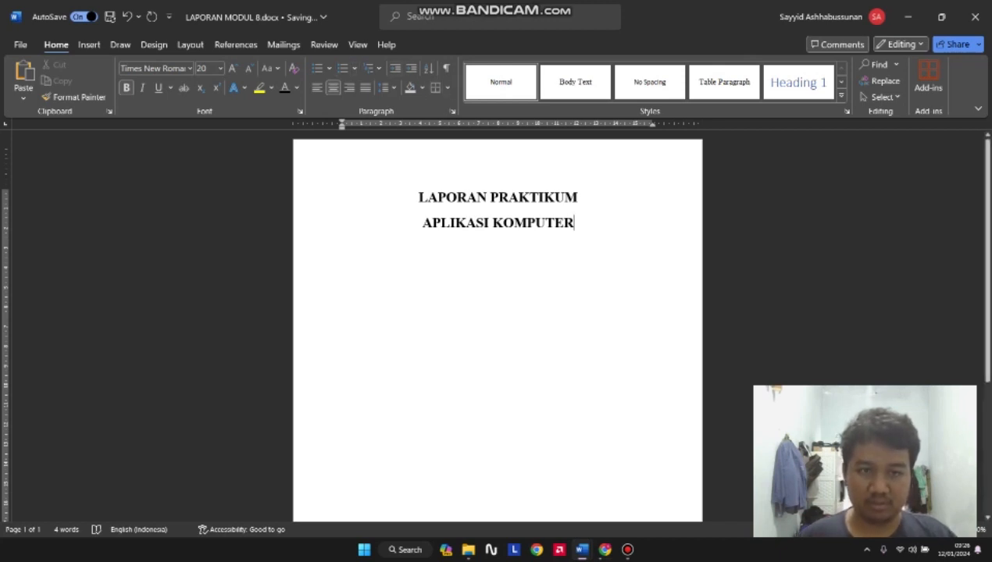
Step: Start inserting a picture from this device and browse to the Pictures folder
{"action": "left_click", "coordinate": [89, 44]}
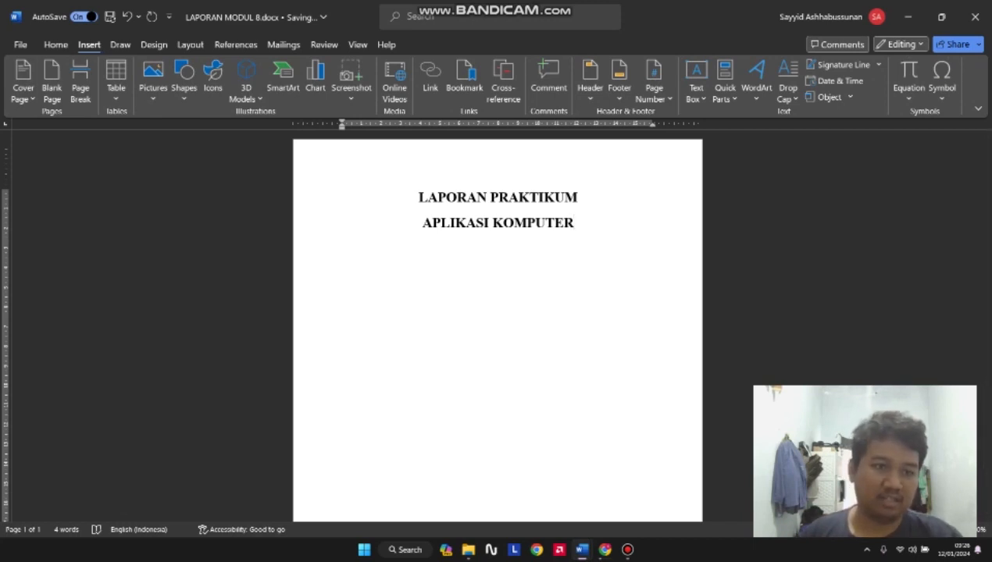
{"action": "left_click", "coordinate": [153, 78]}
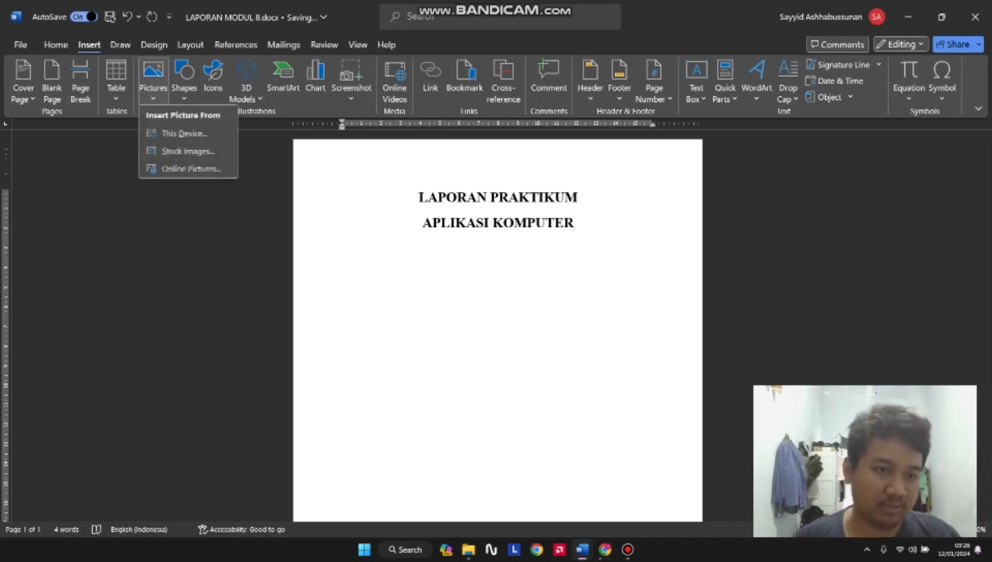
{"action": "left_click", "coordinate": [183, 133]}
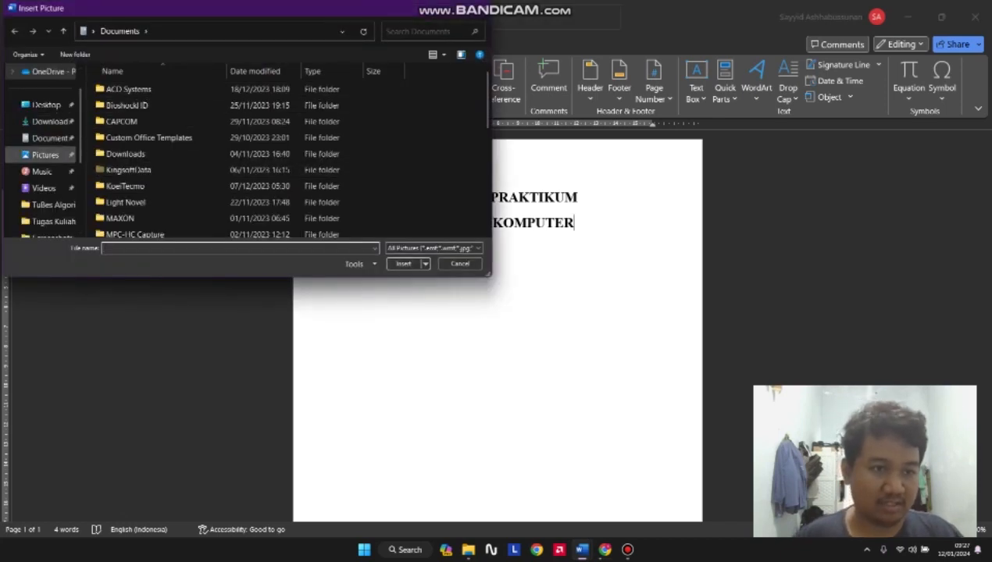
{"action": "left_click", "coordinate": [46, 155]}
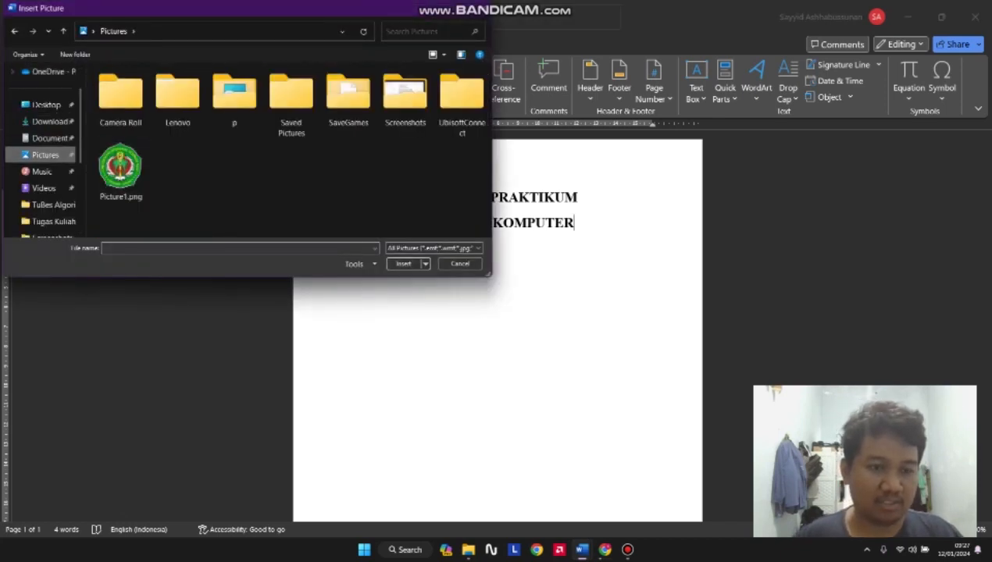
Step: Try inserting Picture1.png directly after the APLIKASI KOMPUTER title line, and undo the insertion
{"action": "left_click", "coordinate": [121, 172]}
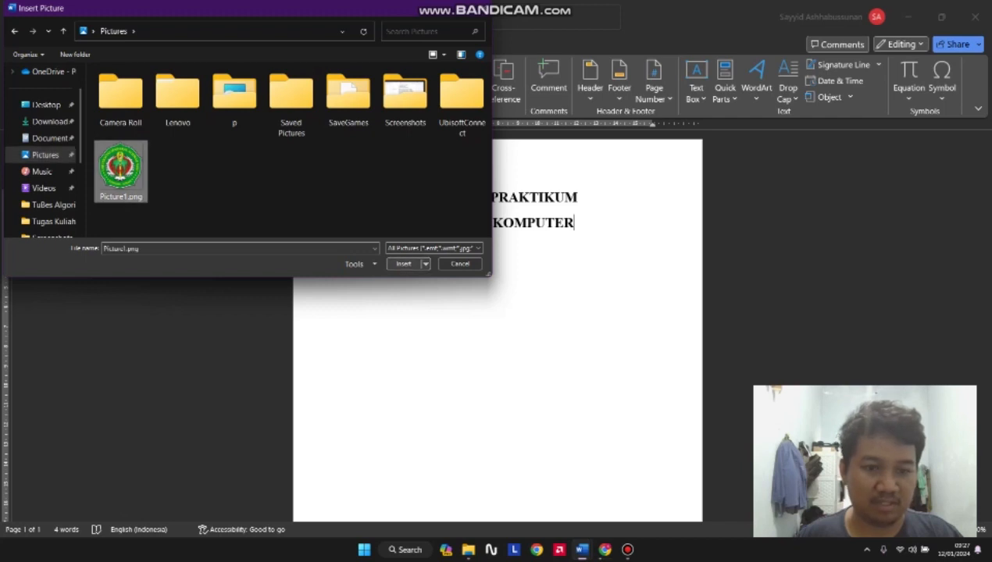
{"action": "left_click", "coordinate": [403, 264]}
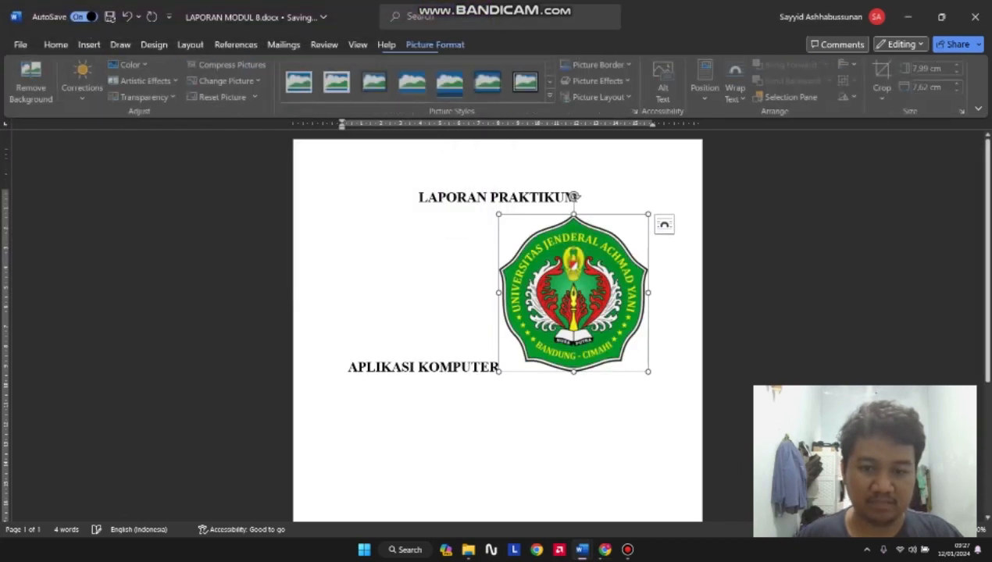
{"action": "scroll", "coordinate": [497, 312], "scroll_direction": "down", "scroll_amount": 2}
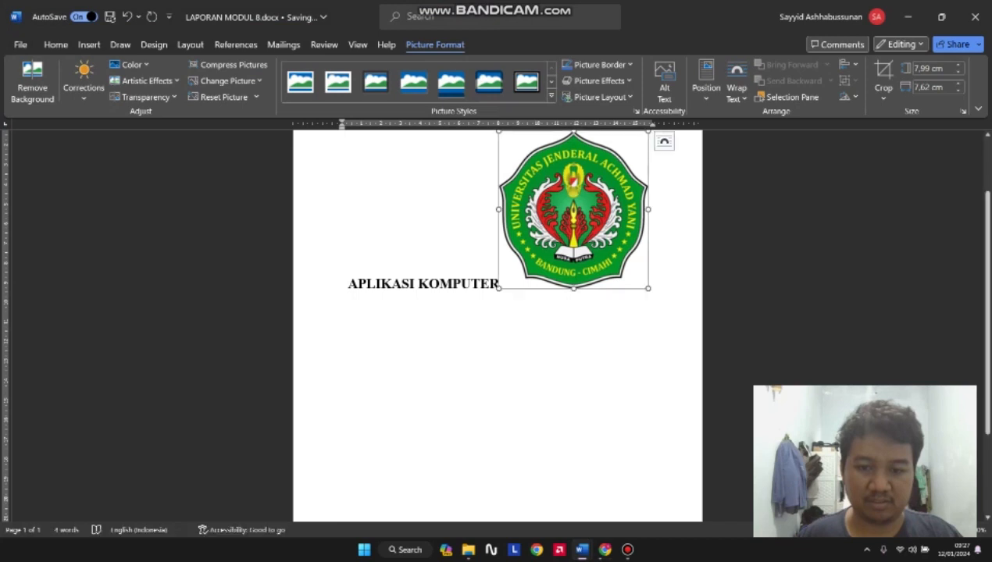
{"action": "left_click", "coordinate": [480, 283]}
{"action": "key", "text": "ctrl+z"}
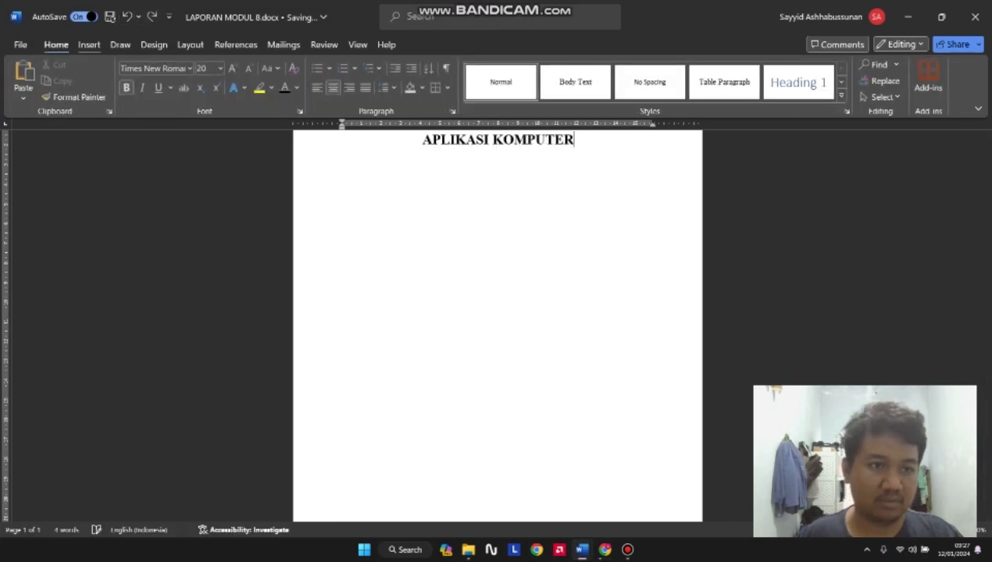
Step: Insert Picture1.png from this device after the APLIKASI KOMPUTER title and move it two lines down
{"action": "left_click", "coordinate": [89, 44]}
{"action": "left_click", "coordinate": [154, 80]}
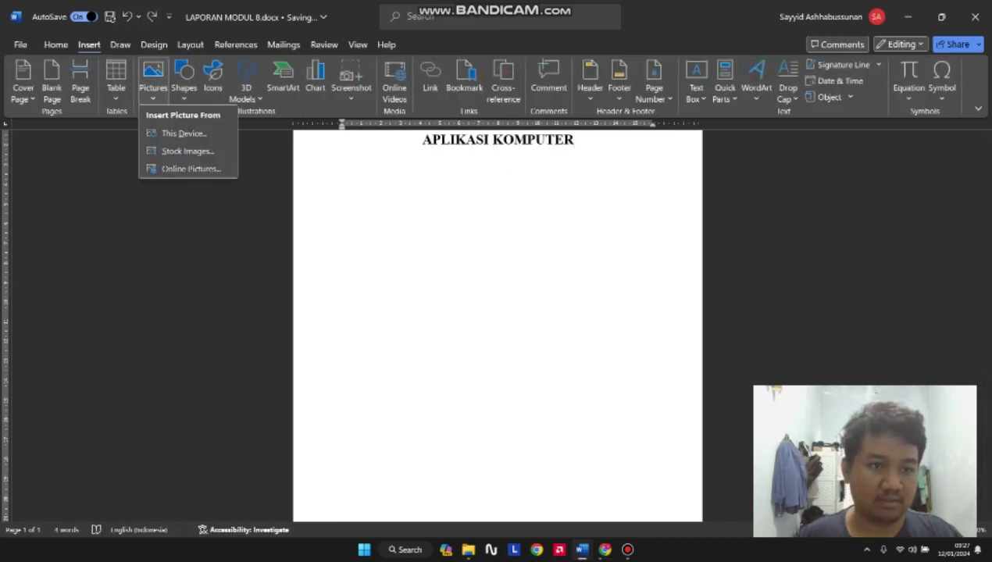
{"action": "left_click", "coordinate": [184, 133]}
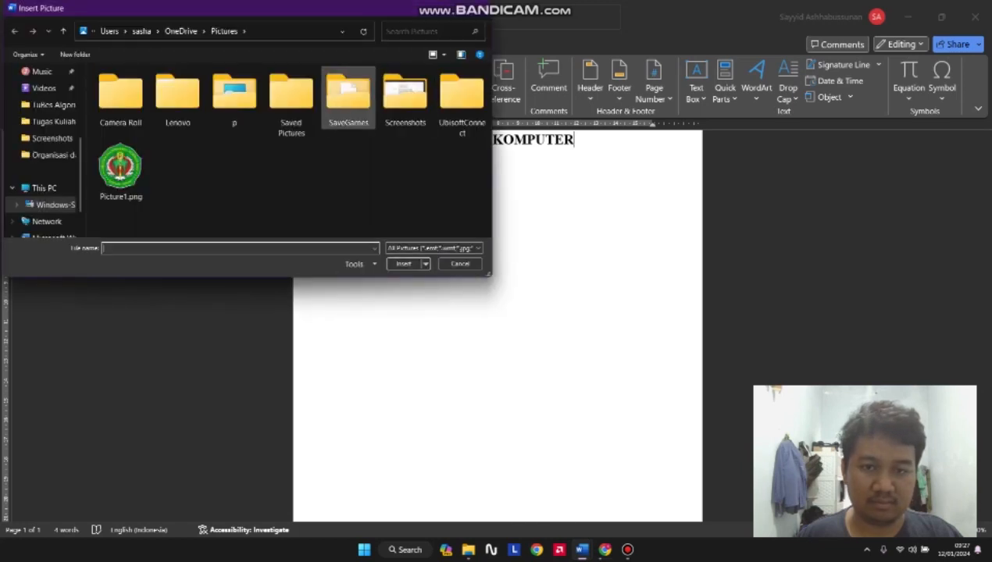
{"action": "left_click", "coordinate": [120, 168]}
{"action": "left_click", "coordinate": [403, 263]}
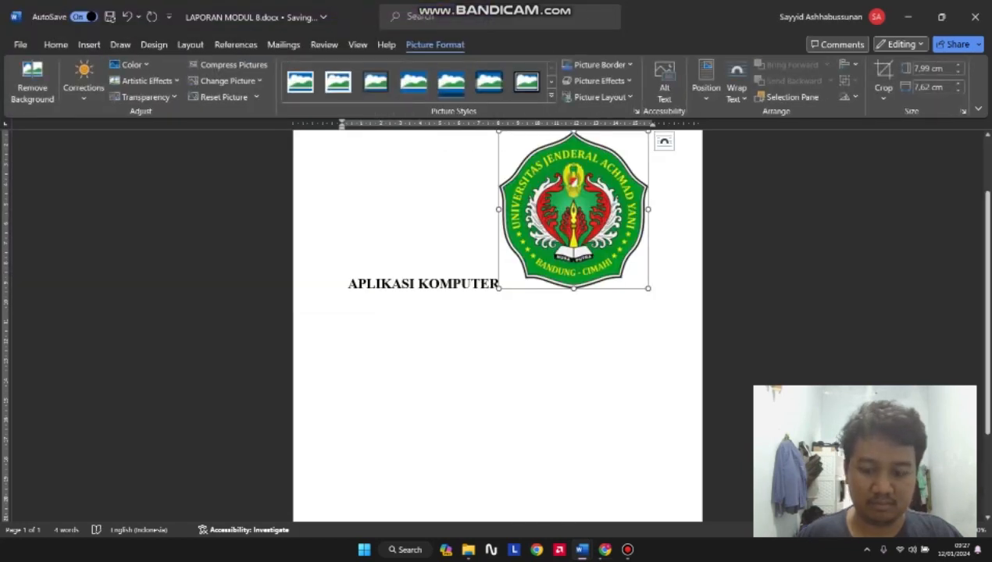
{"action": "key", "text": "Left"}
{"action": "key", "text": "Return"}
{"action": "key", "text": "Return"}
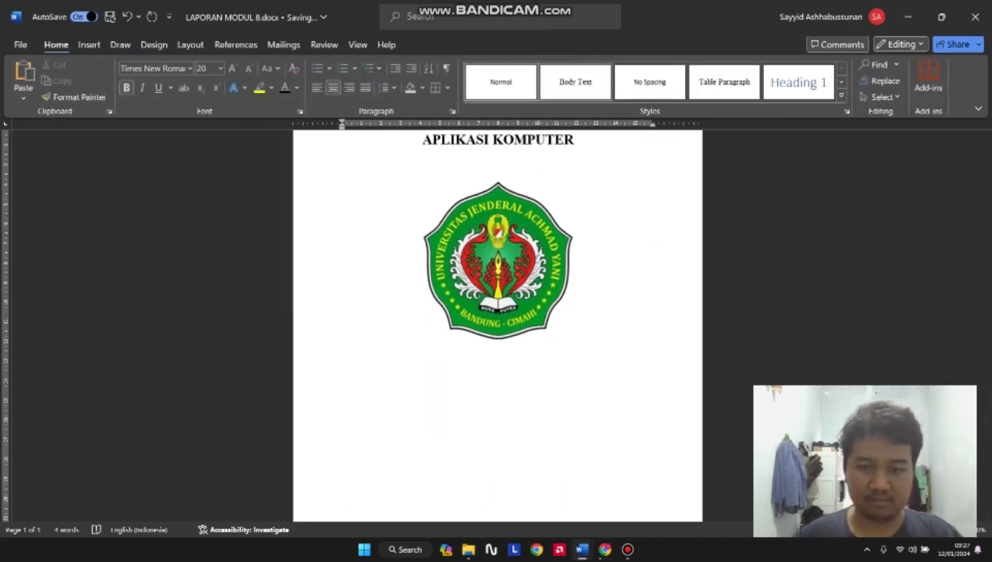
Step: Try a simple white frame picture style on the university logo
{"action": "scroll", "coordinate": [497, 328], "scroll_direction": "up", "scroll_amount": 2}
{"action": "left_click", "coordinate": [498, 344]}
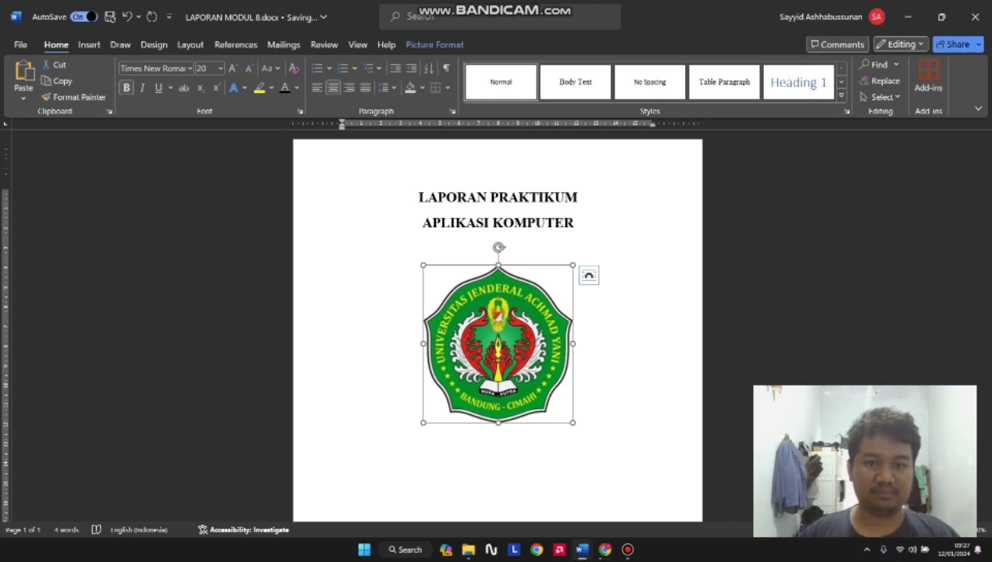
{"action": "left_click", "coordinate": [435, 45]}
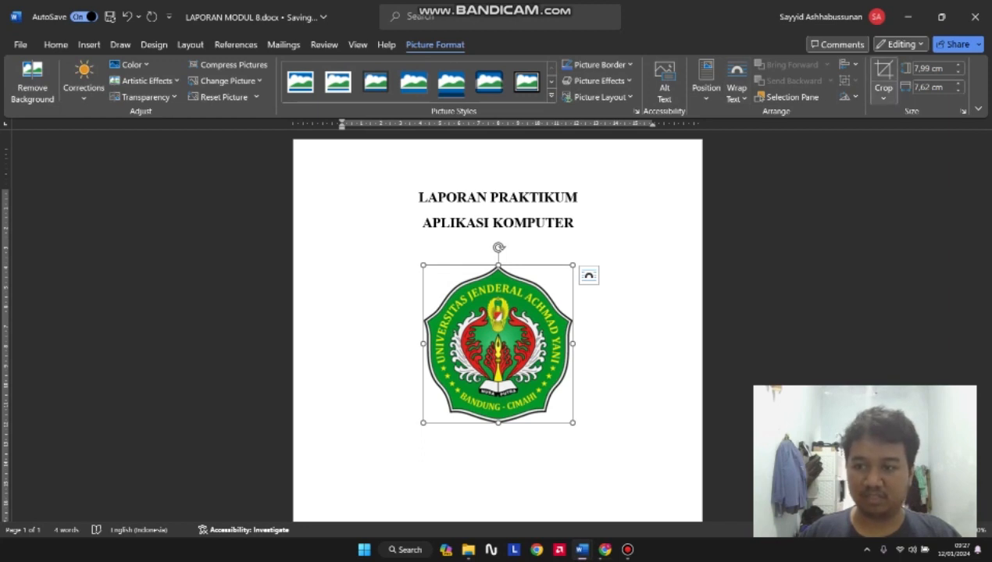
{"action": "left_click", "coordinate": [884, 92]}
{"action": "left_click", "coordinate": [884, 92]}
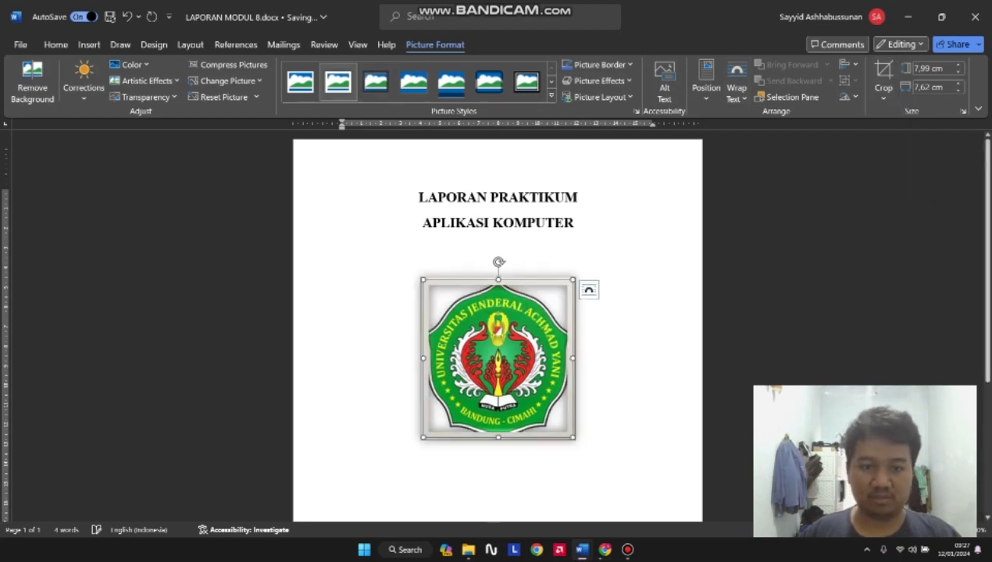
{"action": "left_click", "coordinate": [300, 81]}
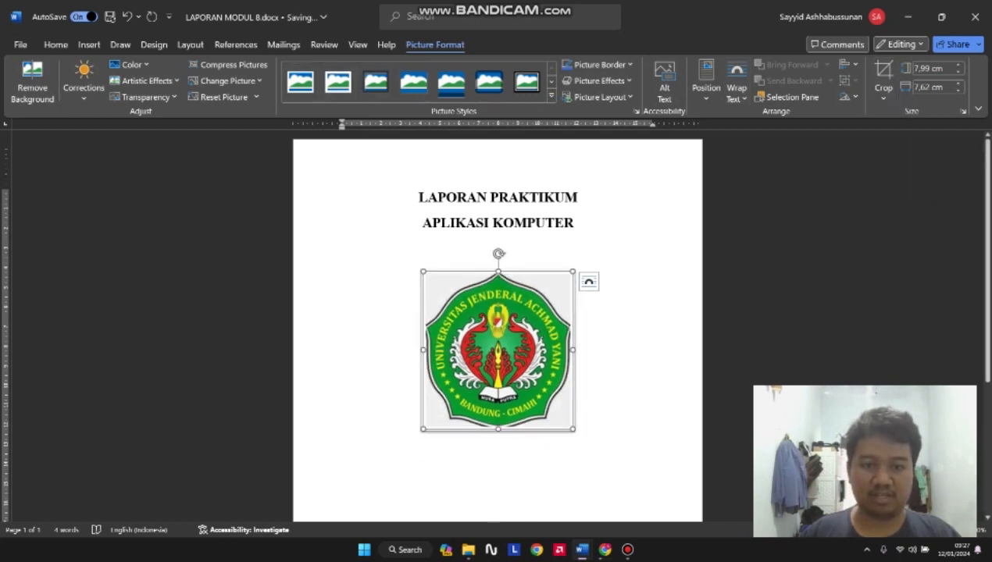
{"action": "left_click", "coordinate": [418, 429]}
{"action": "left_click", "coordinate": [498, 350]}
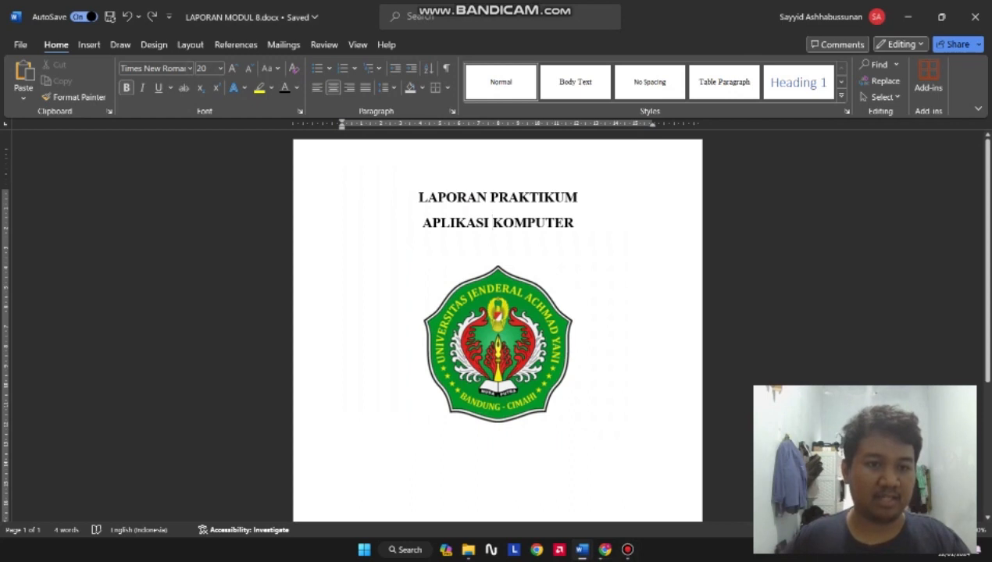
Step: Preview an 8x7 table in the blank area below the logo and dismiss it without inserting
{"action": "left_click", "coordinate": [121, 44]}
{"action": "left_click", "coordinate": [89, 45]}
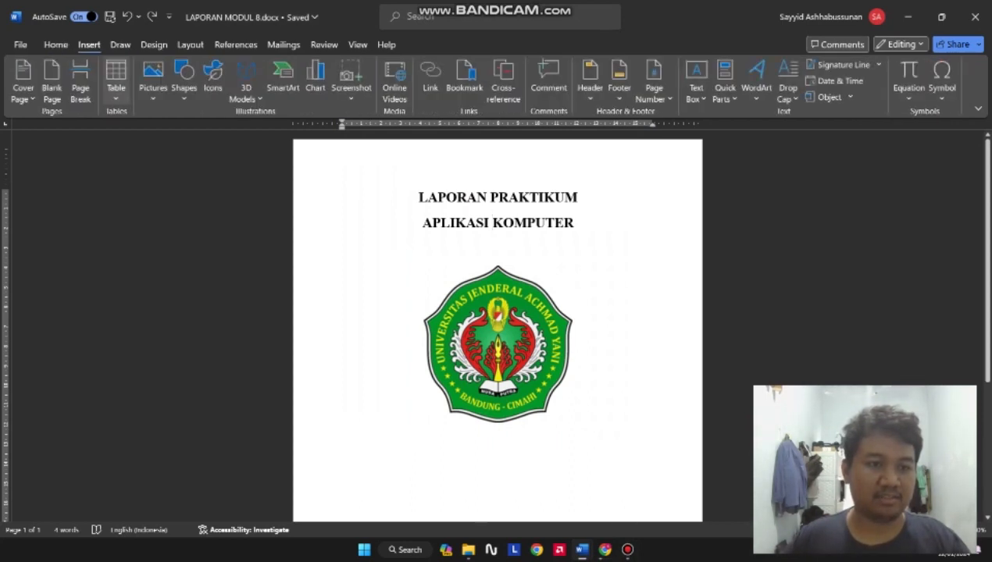
{"action": "left_click", "coordinate": [116, 78]}
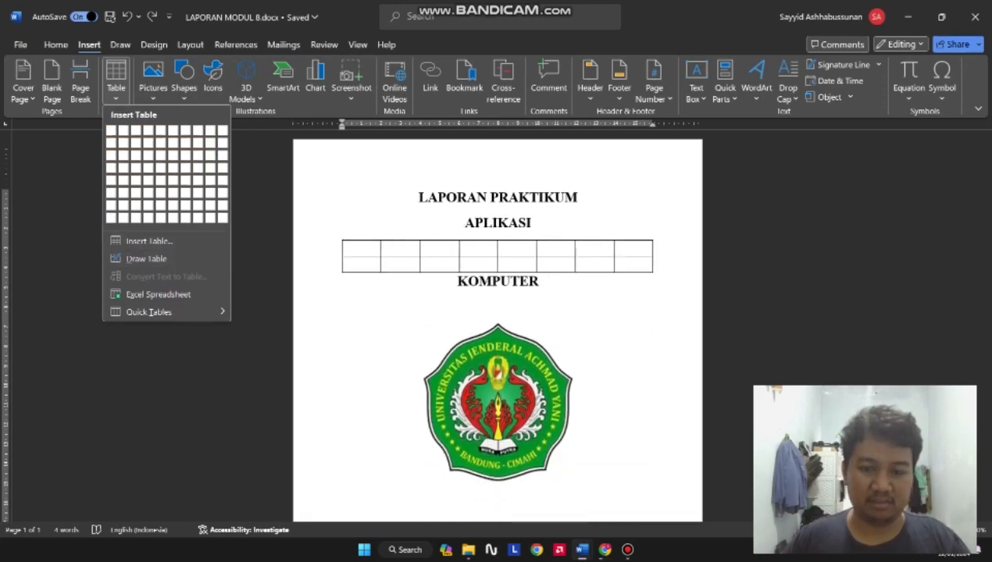
{"action": "scroll", "coordinate": [498, 312], "scroll_direction": "down", "scroll_amount": 4}
{"action": "left_click", "coordinate": [497, 174]}
{"action": "left_click", "coordinate": [476, 303]}
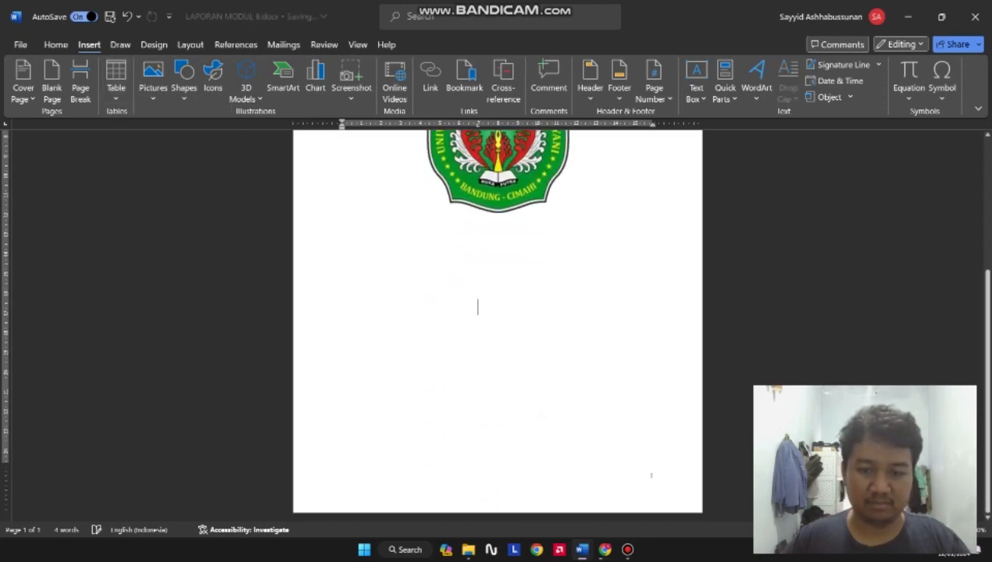
{"action": "left_click", "coordinate": [116, 85]}
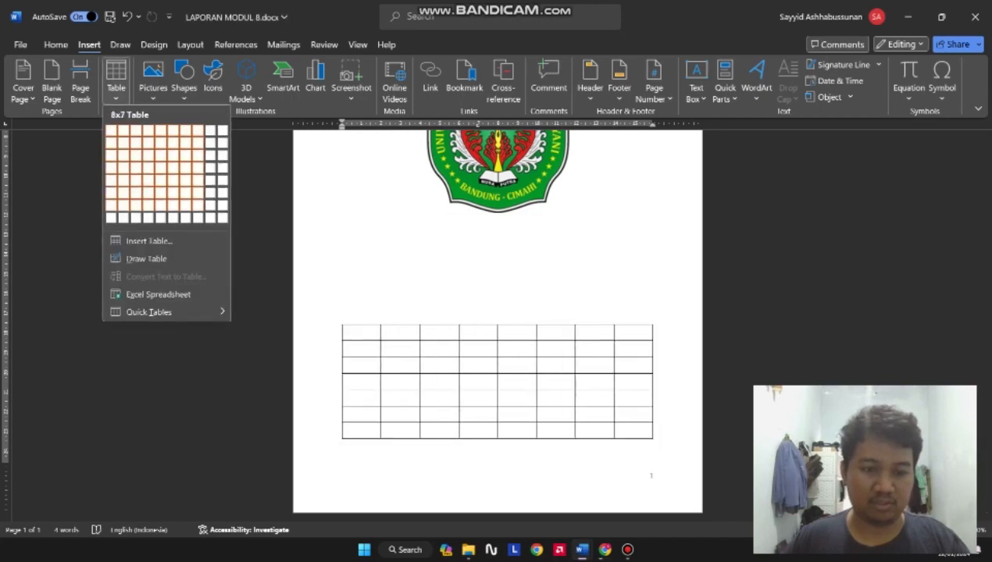
{"action": "left_click", "coordinate": [477, 308]}
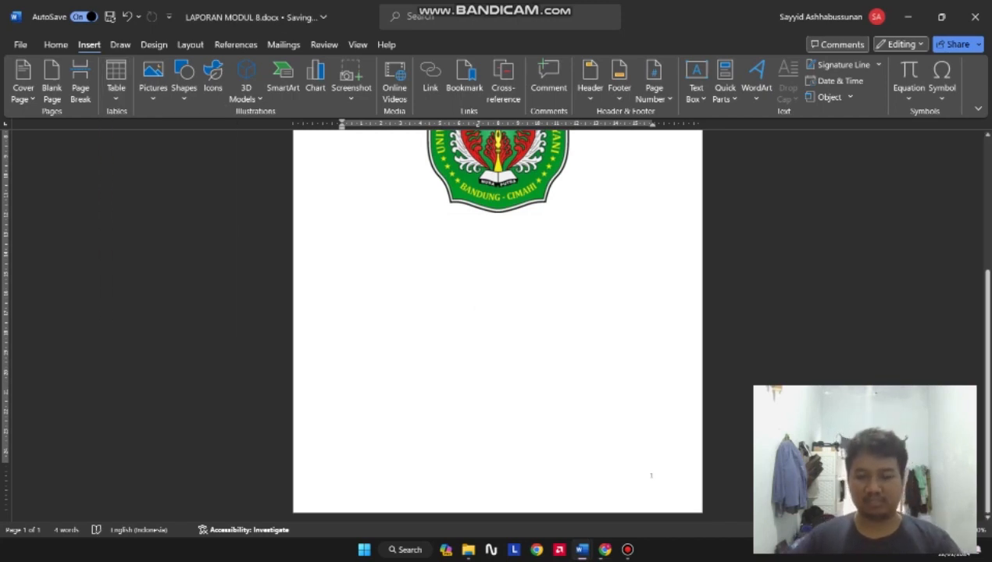
Step: Switch to the open Laporan_Praktikum_Organisasi_dan_Arsitektur_Komputer document
{"action": "mouse_move", "coordinate": [581, 550]}
{"action": "left_click", "coordinate": [525, 490]}
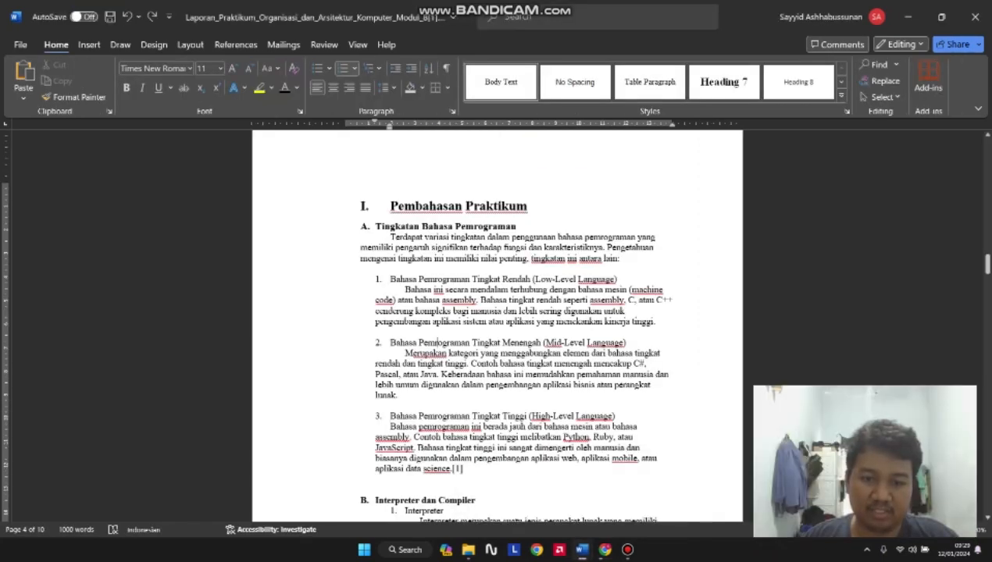
Step: Try inserting a table around the introductory paragraph under Tingkatan Bahasa Pemrograman
{"action": "left_click_drag", "start_coordinate": [391, 238], "coordinate": [629, 263]}
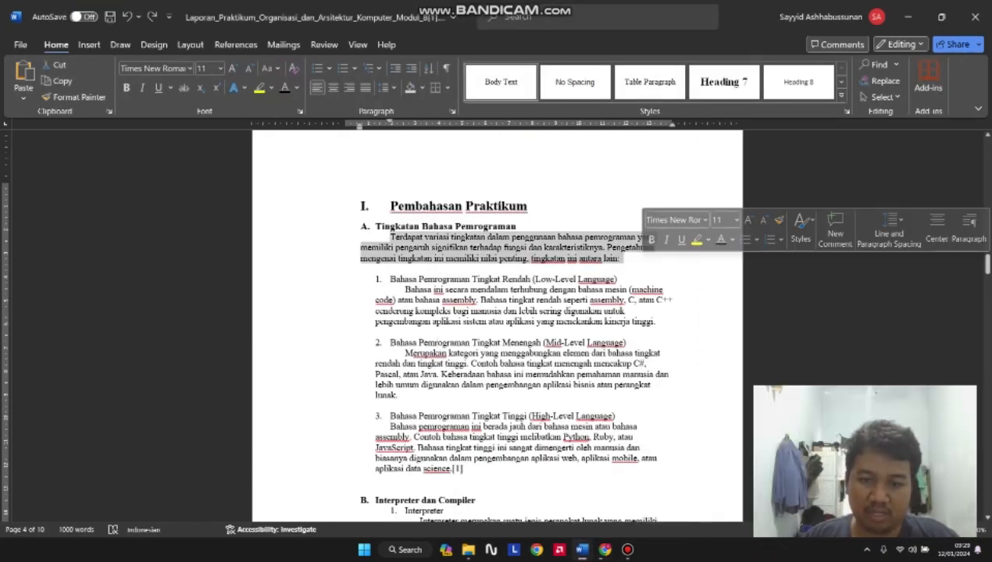
{"action": "left_click", "coordinate": [89, 44]}
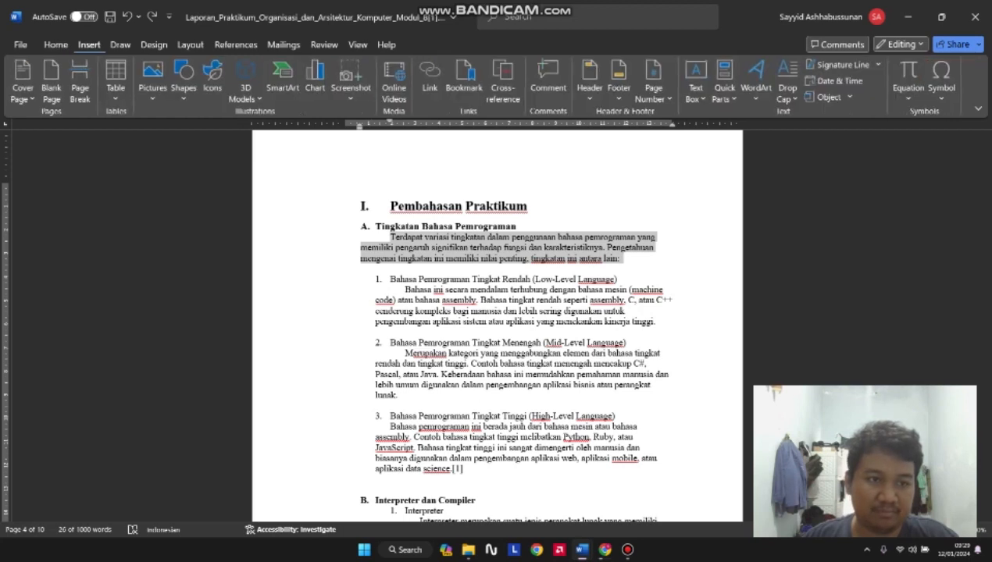
{"action": "left_click", "coordinate": [116, 78]}
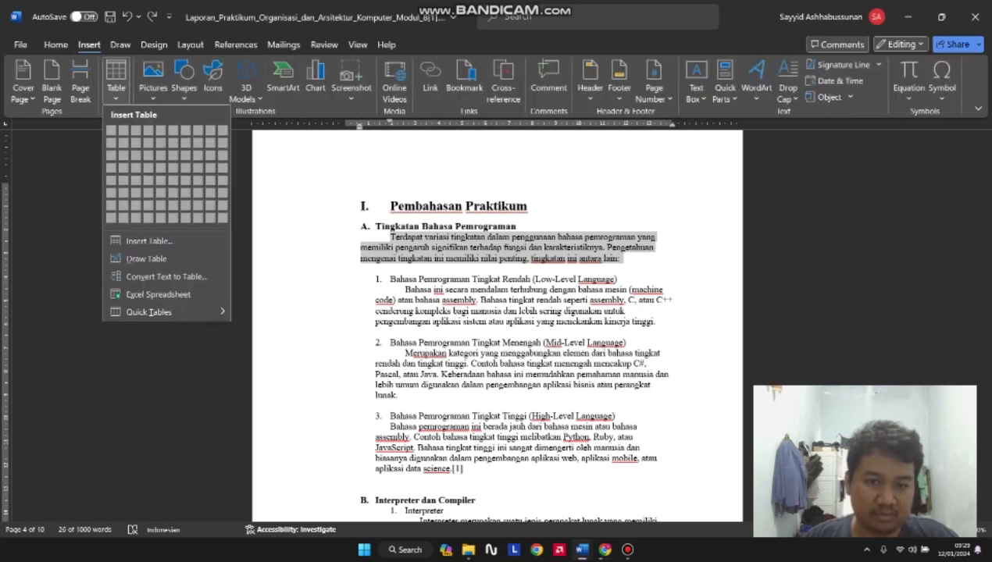
{"action": "left_click", "coordinate": [148, 241]}
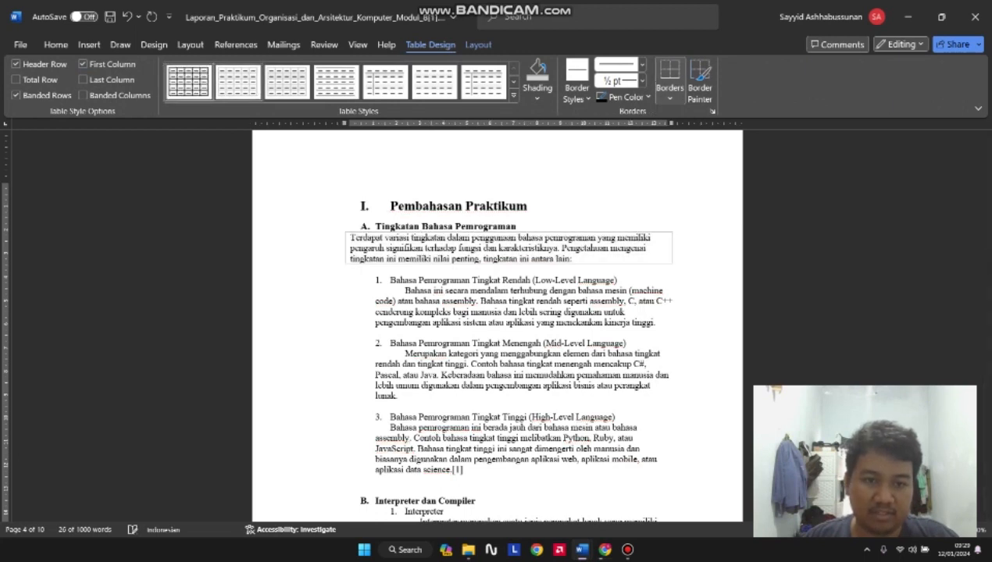
{"action": "left_click", "coordinate": [509, 249]}
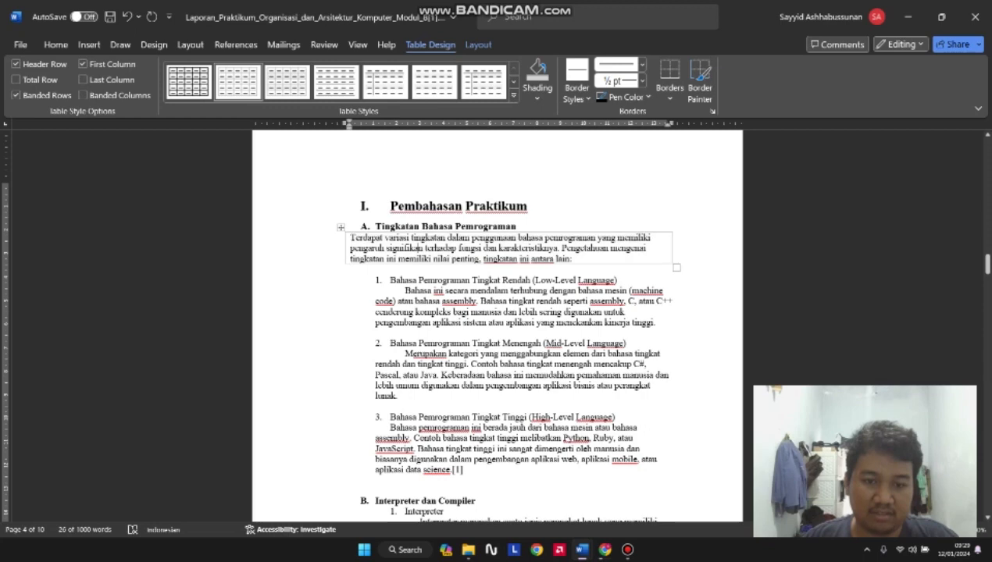
Step: Undo the table placed around the introductory paragraph
{"action": "left_click", "coordinate": [128, 17]}
{"action": "left_click", "coordinate": [127, 16]}
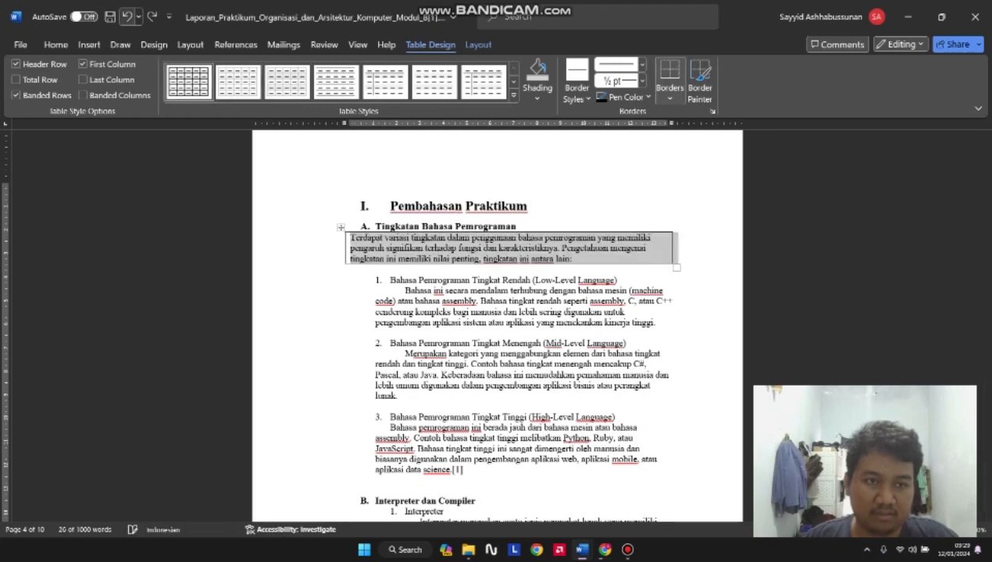
{"action": "left_click", "coordinate": [128, 16]}
{"action": "left_click", "coordinate": [127, 17]}
{"action": "left_click", "coordinate": [128, 16]}
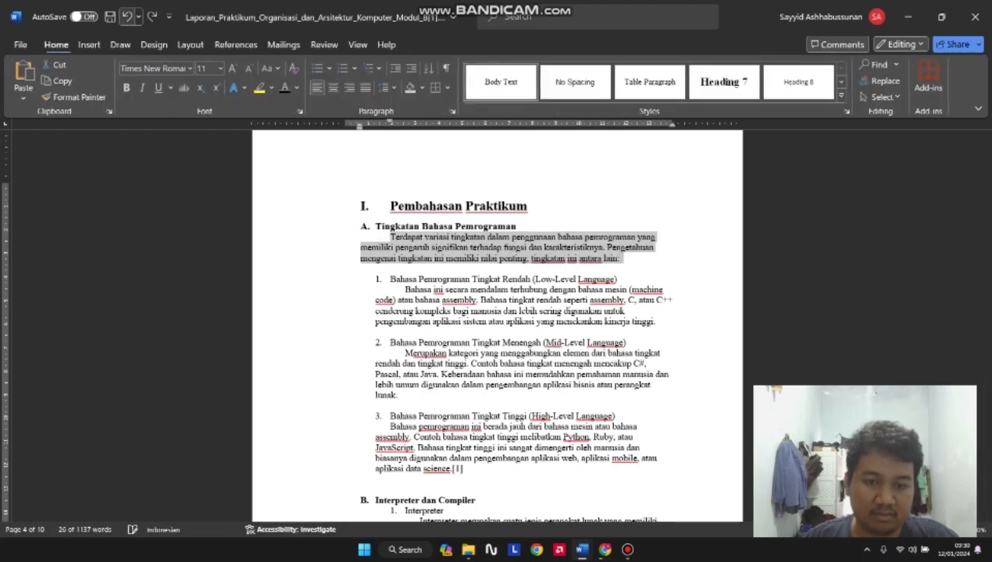
{"action": "left_click", "coordinate": [128, 17]}
{"action": "left_click", "coordinate": [127, 16]}
Step: Try inserting a table around the text from the introductory paragraph through item 1 on low-level languages
{"action": "scroll", "coordinate": [497, 324], "scroll_direction": "down", "scroll_amount": 20}
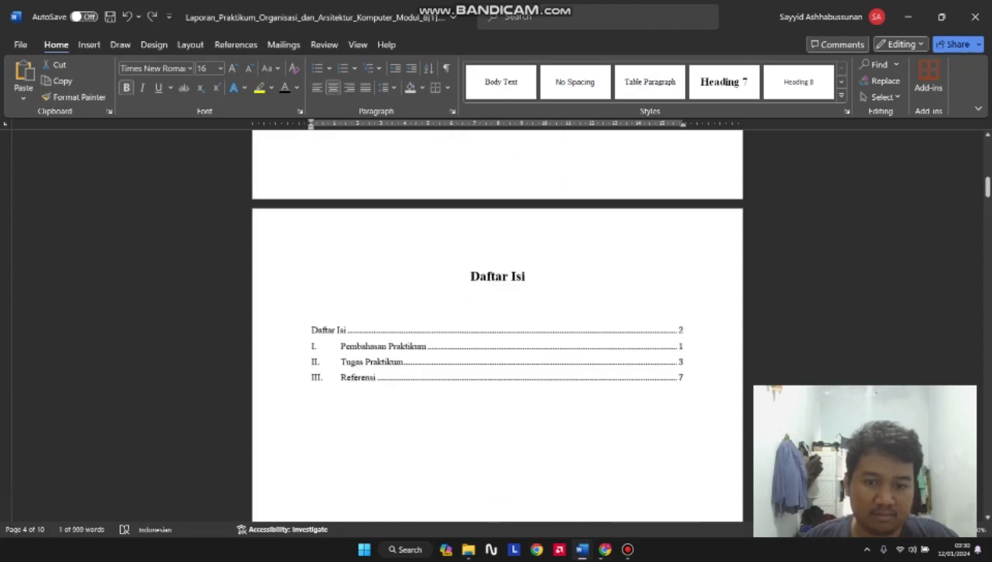
{"action": "scroll", "coordinate": [496, 324], "scroll_direction": "up", "scroll_amount": 5}
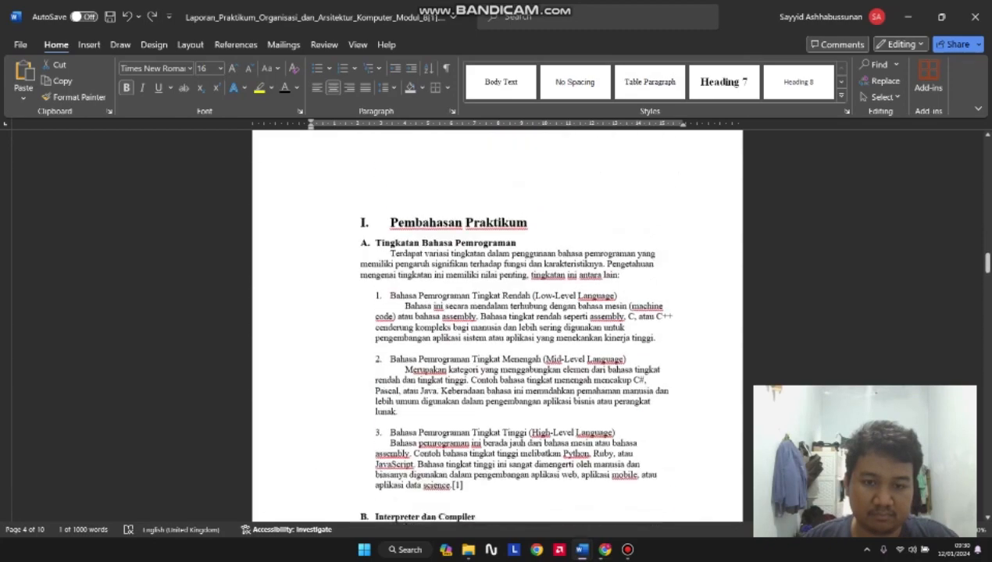
{"action": "left_click_drag", "start_coordinate": [390, 278], "coordinate": [658, 364]}
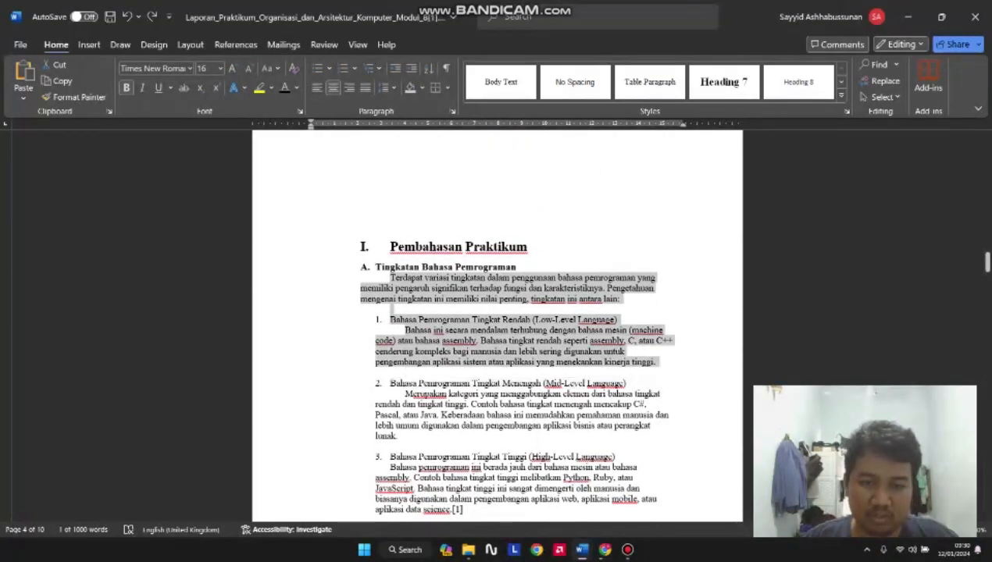
{"action": "left_click", "coordinate": [154, 45]}
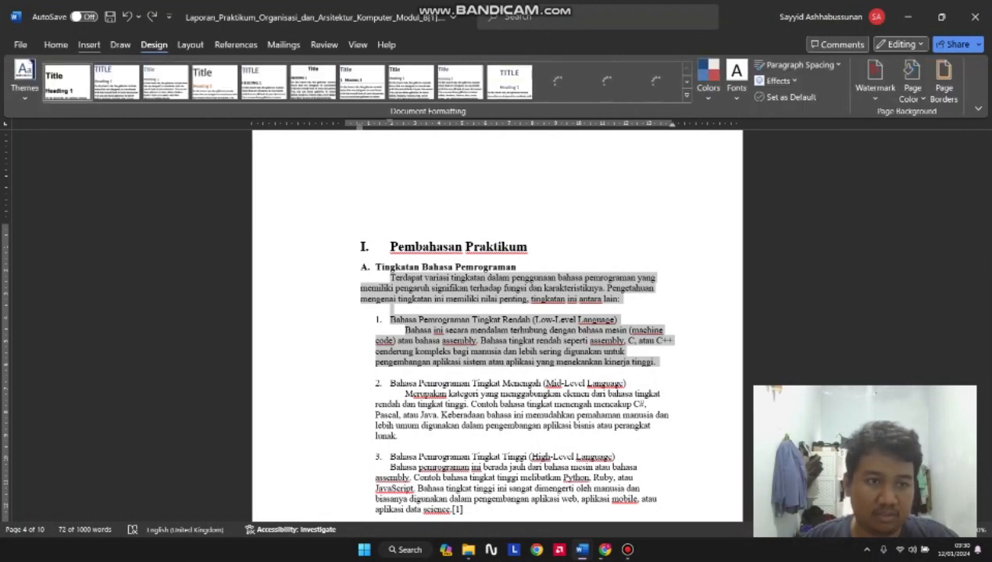
{"action": "left_click", "coordinate": [89, 44]}
{"action": "left_click", "coordinate": [116, 78]}
{"action": "left_click", "coordinate": [148, 241]}
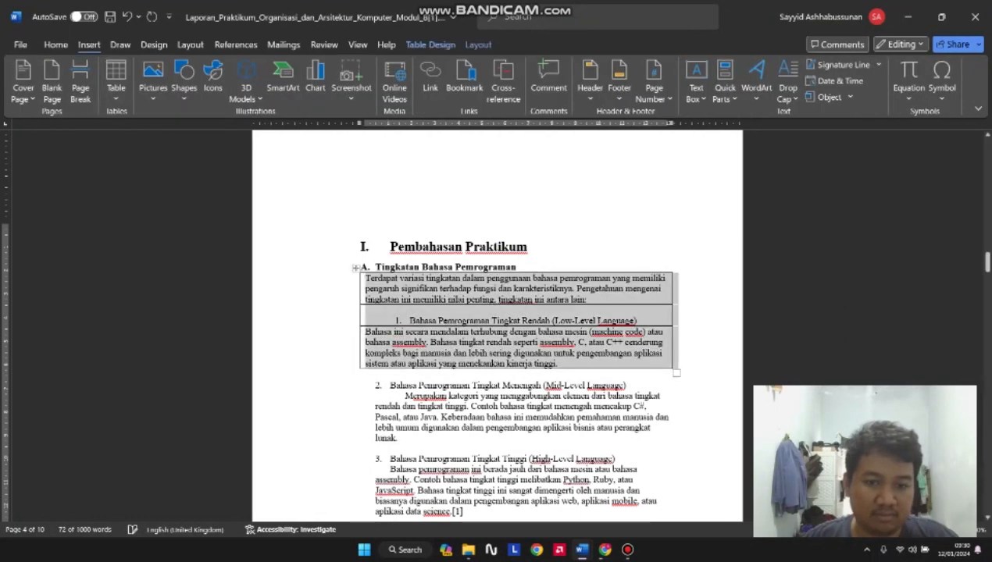
Step: Undo the table around the introduction and item 1, and return to the Pembahasan Praktikum section
{"action": "key", "text": "ctrl+z"}
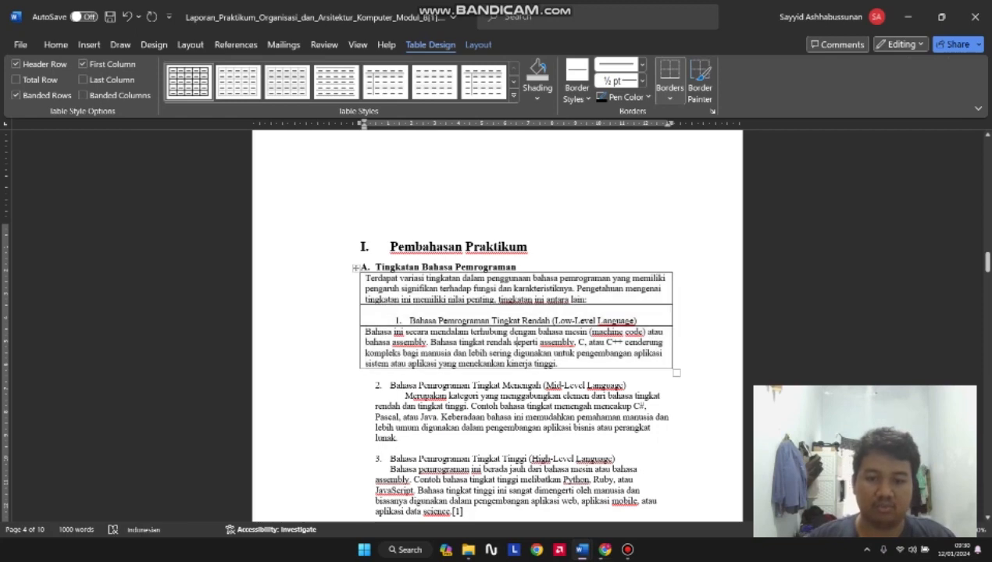
{"action": "left_click", "coordinate": [126, 15]}
{"action": "left_click", "coordinate": [126, 16]}
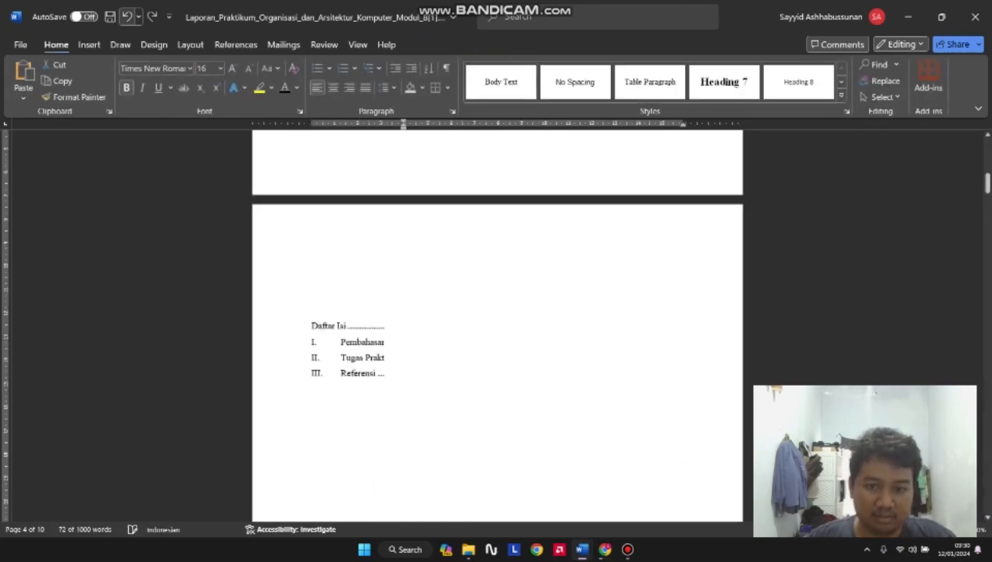
{"action": "left_click", "coordinate": [126, 16]}
{"action": "scroll", "coordinate": [497, 312], "scroll_direction": "down", "scroll_amount": 3}
{"action": "scroll", "coordinate": [497, 313], "scroll_direction": "down", "scroll_amount": 20}
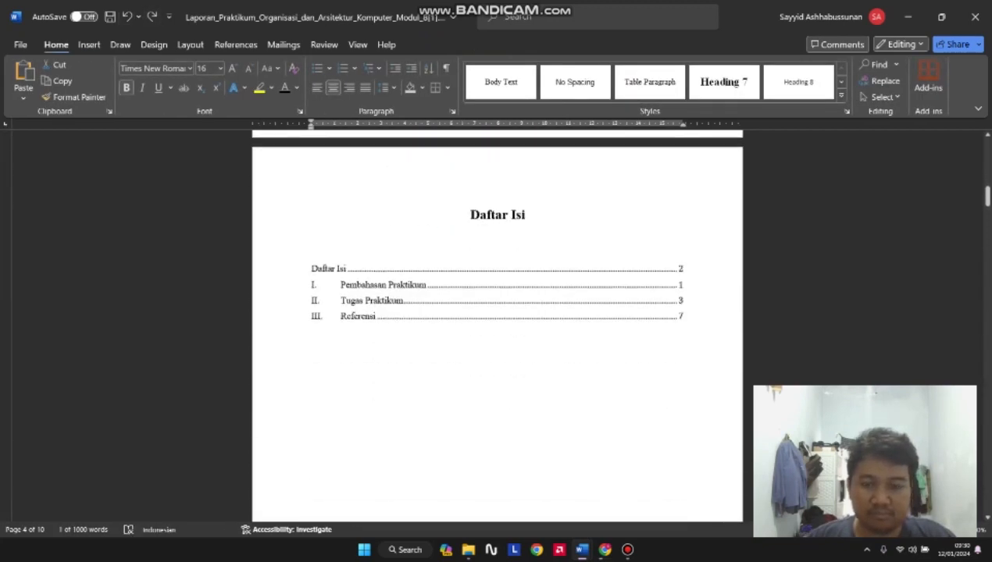
{"action": "scroll", "coordinate": [496, 312], "scroll_direction": "up", "scroll_amount": 7}
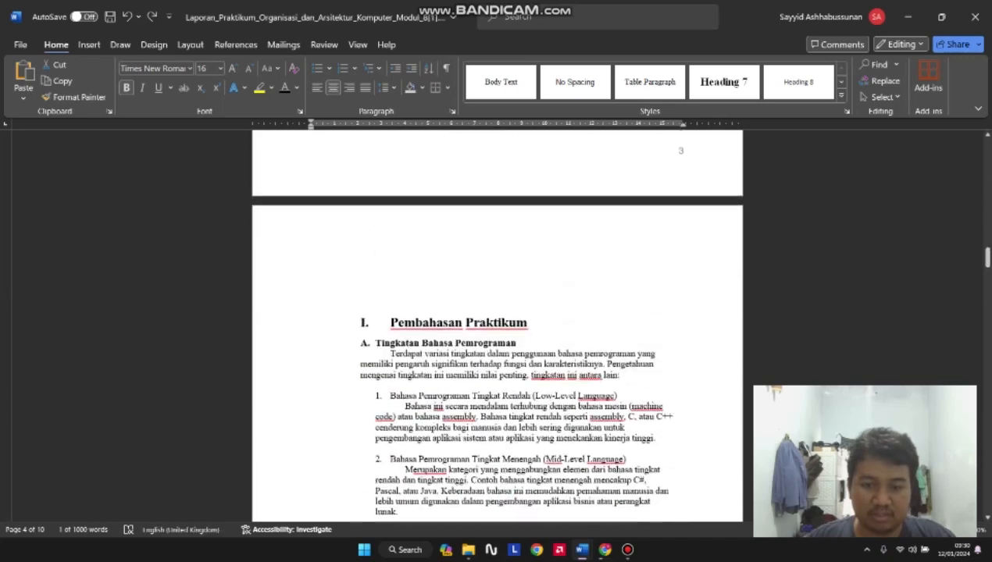
Step: Open the report's print settings and choose the EPSON L120 Series as the printer
{"action": "left_click", "coordinate": [500, 418]}
{"action": "scroll", "coordinate": [496, 312], "scroll_direction": "down", "scroll_amount": 7}
{"action": "left_click", "coordinate": [464, 311]}
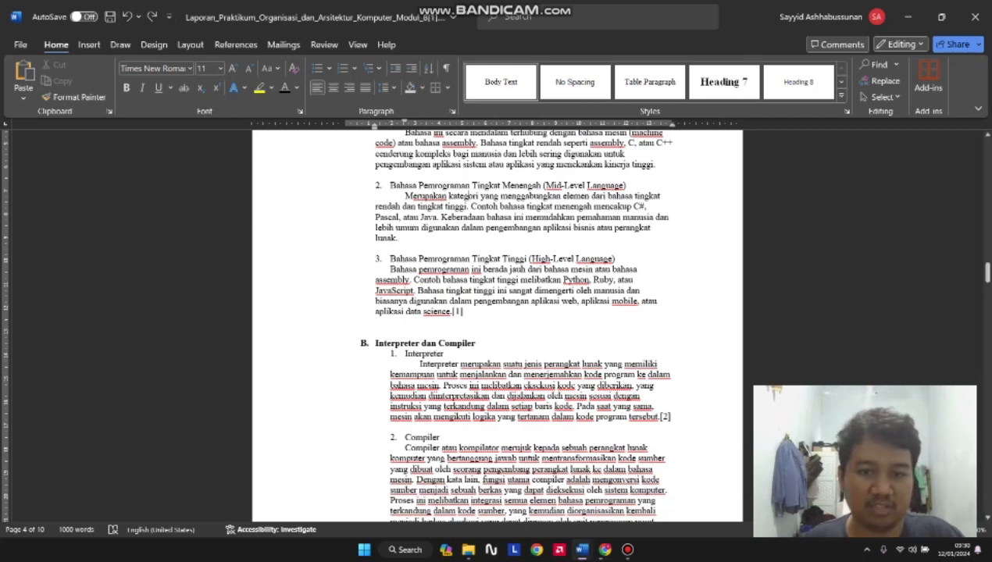
{"action": "left_click", "coordinate": [20, 44]}
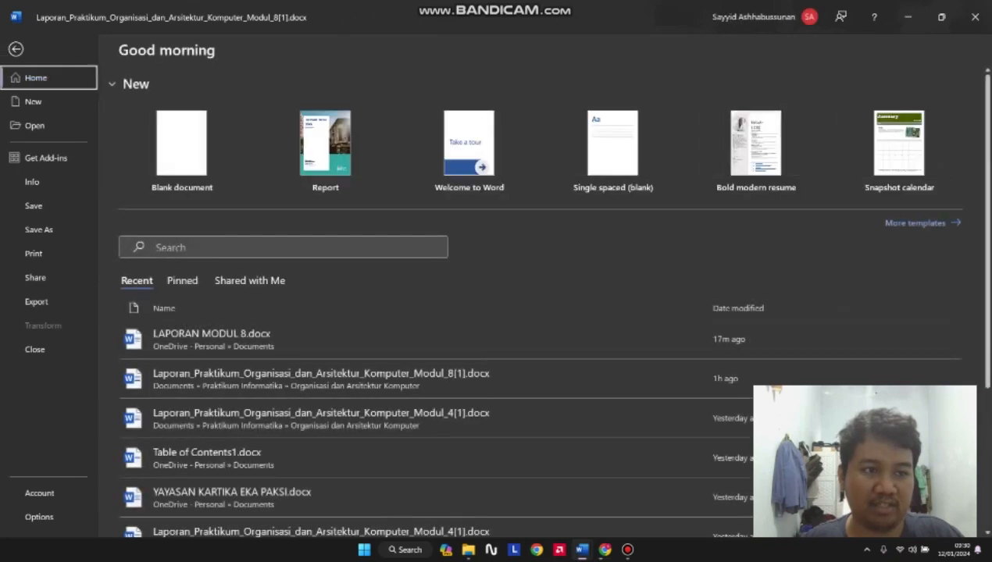
{"action": "left_click", "coordinate": [34, 253]}
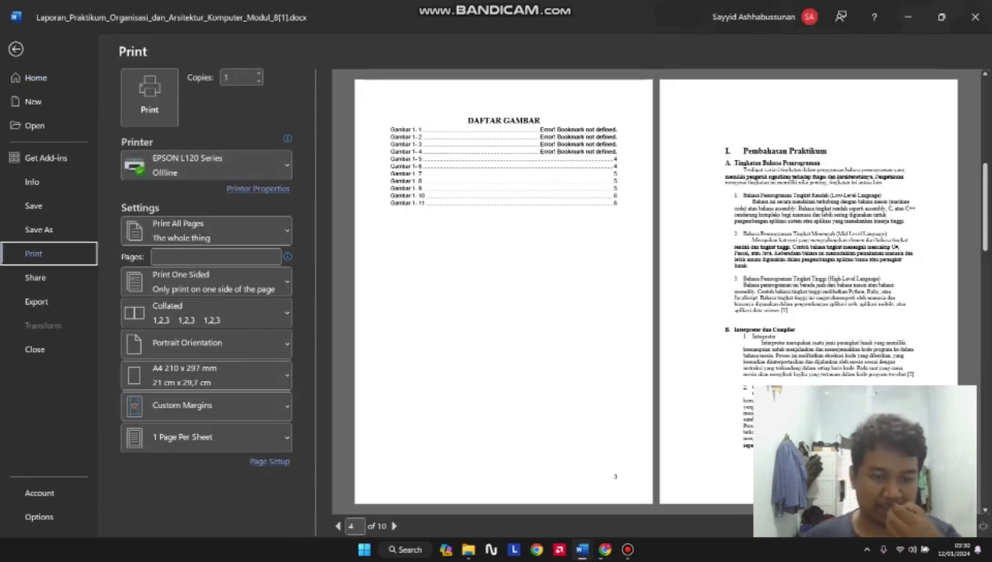
{"action": "left_click", "coordinate": [206, 165]}
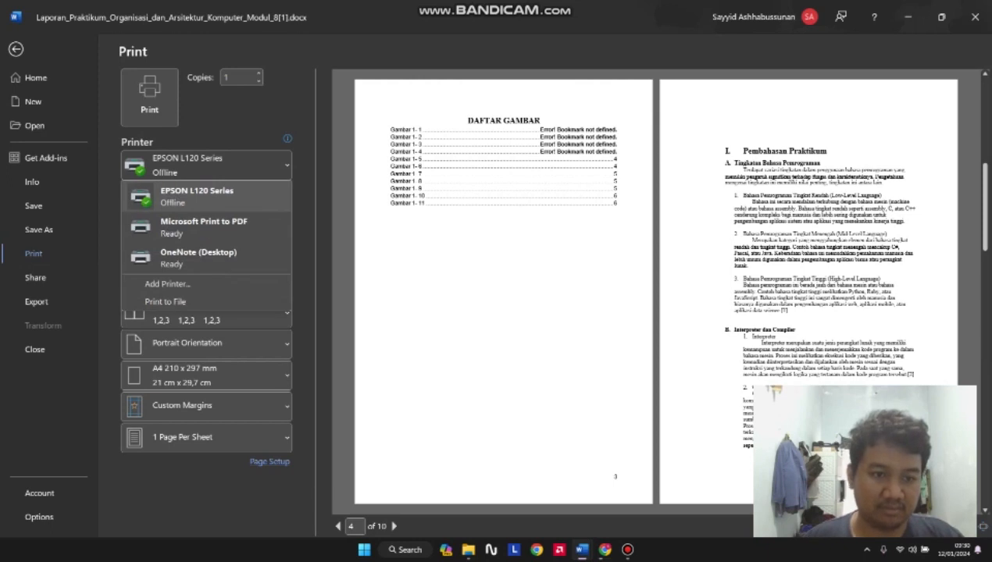
{"action": "left_click", "coordinate": [197, 196]}
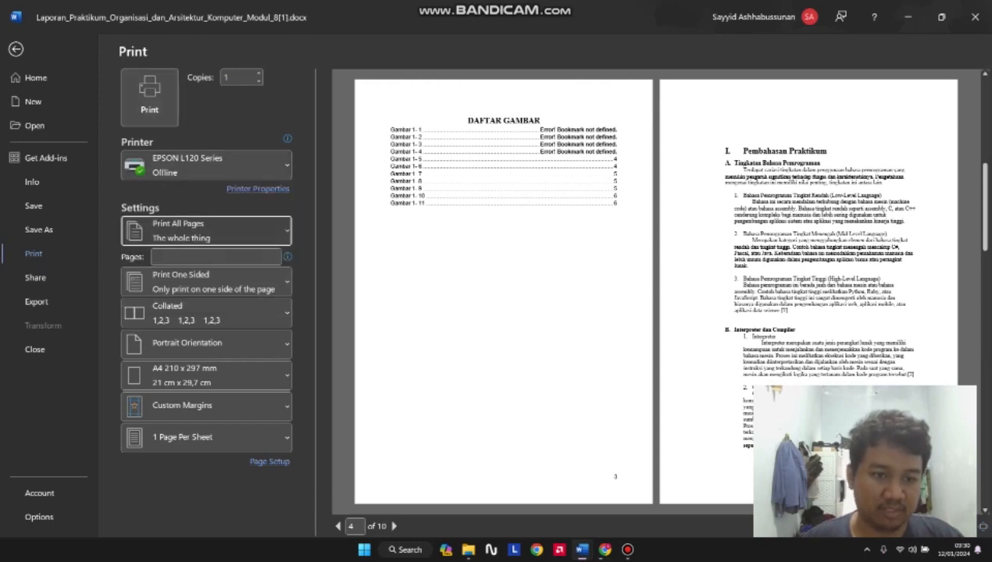
Step: Try entering 1 as the page range to print, clear it and leave the print settings
{"action": "left_click", "coordinate": [207, 232]}
{"action": "left_click", "coordinate": [206, 231]}
{"action": "left_click", "coordinate": [215, 257]}
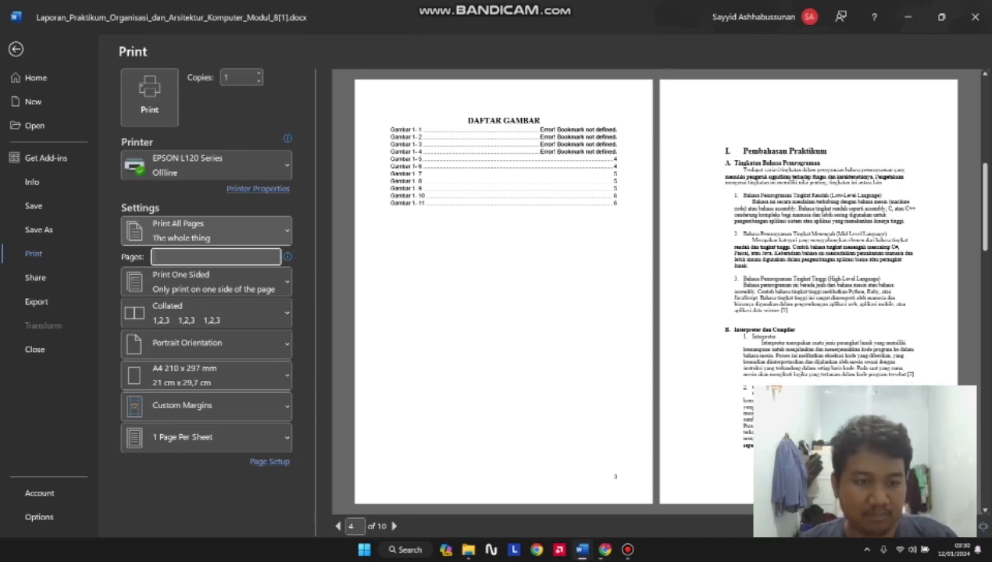
{"action": "type", "text": "1"}
{"action": "key", "text": "BackSpace"}
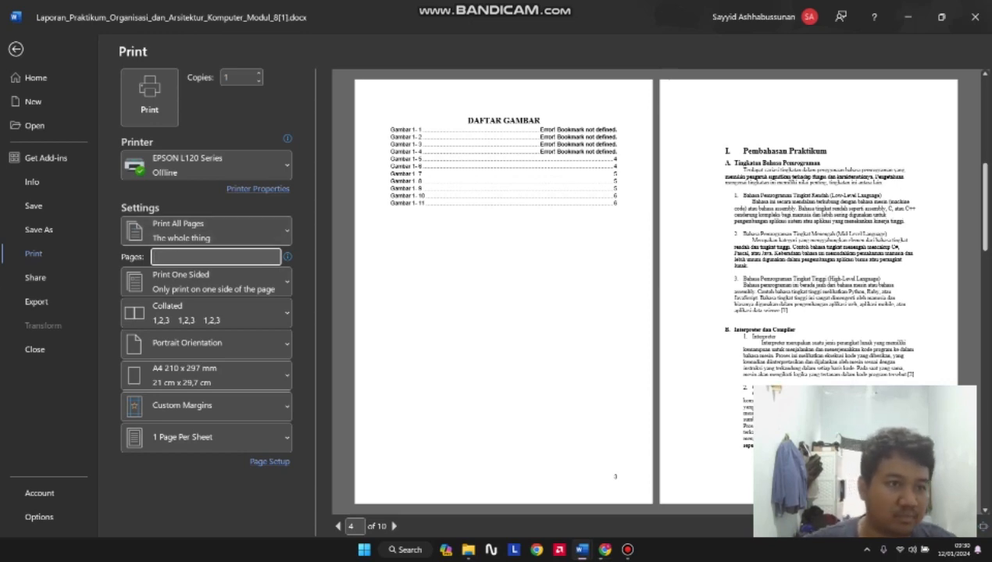
{"action": "key", "text": "Escape"}
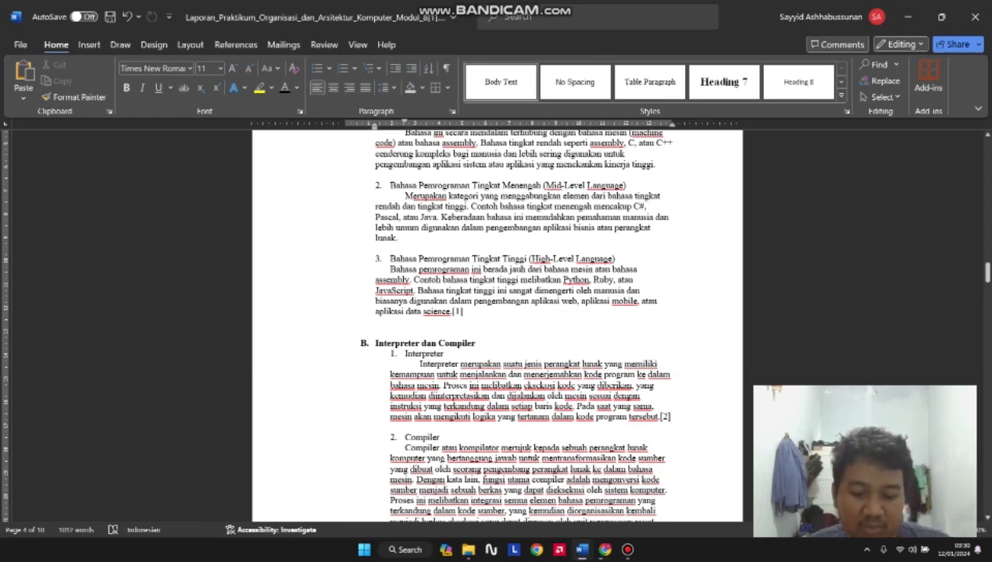
Step: View the report's print preview again and return to the document without printing
{"action": "key", "text": "ctrl+p"}
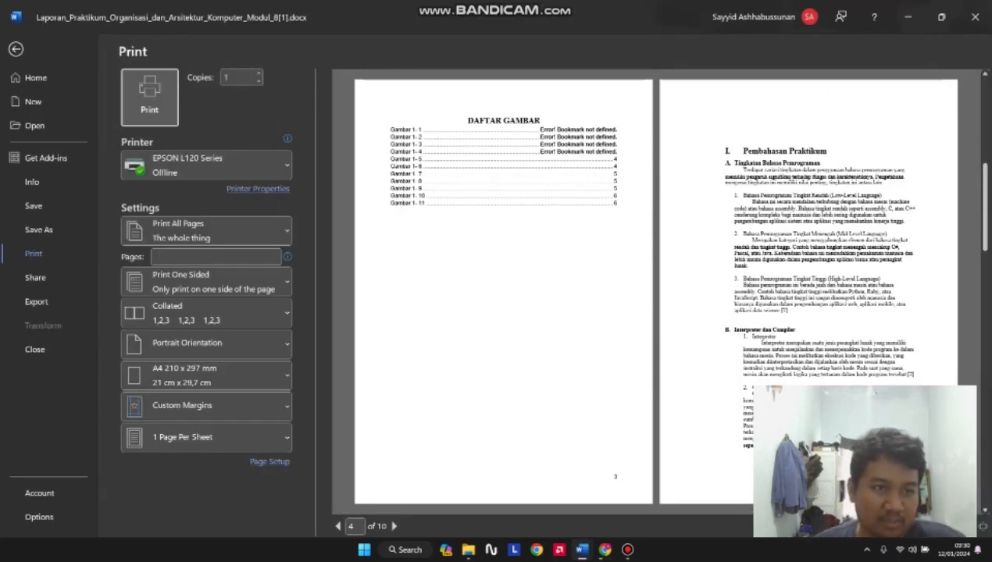
{"action": "key", "text": "Escape"}
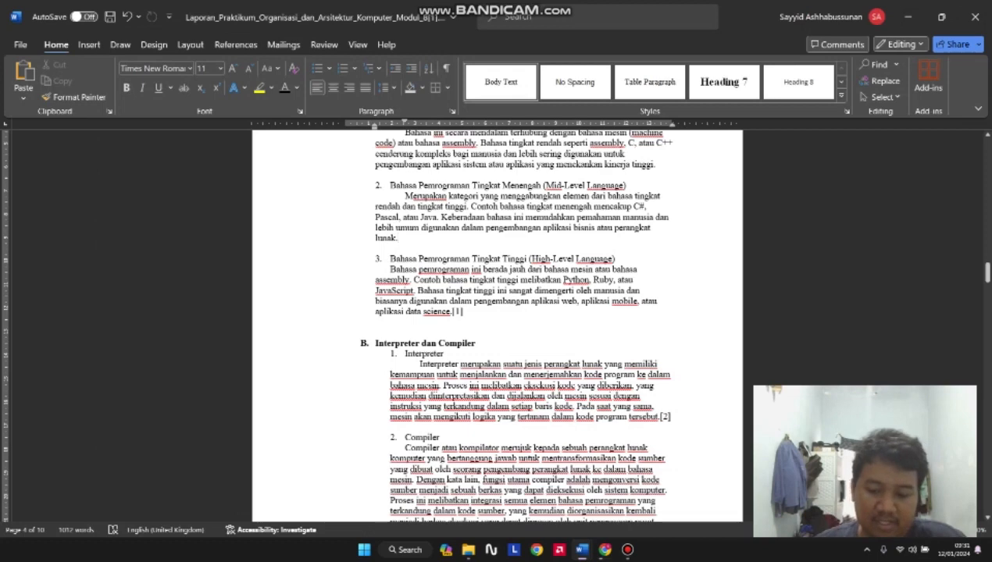
{"action": "key", "text": "ctrl+p"}
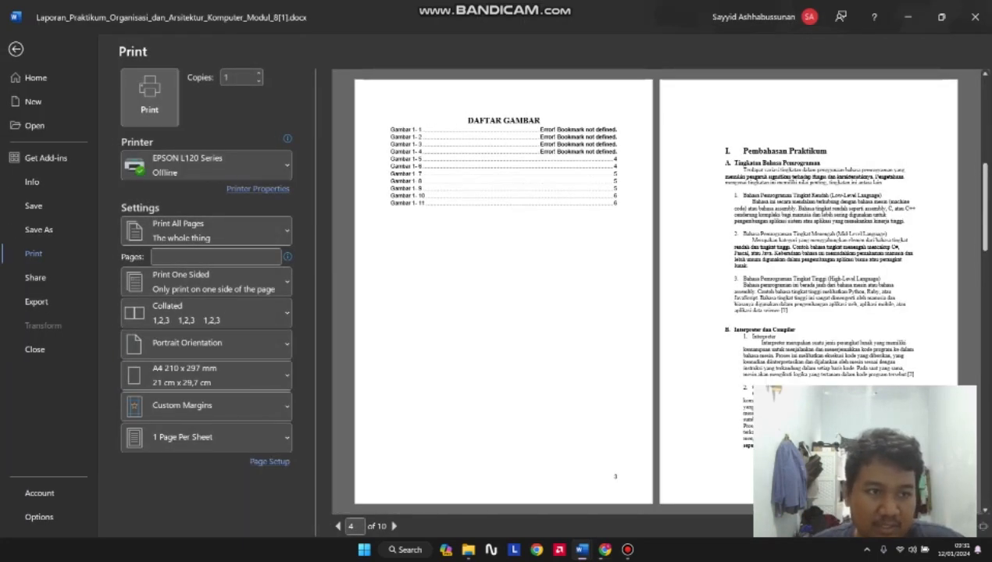
{"action": "key", "text": "Escape"}
{"action": "left_click", "coordinate": [627, 549]}
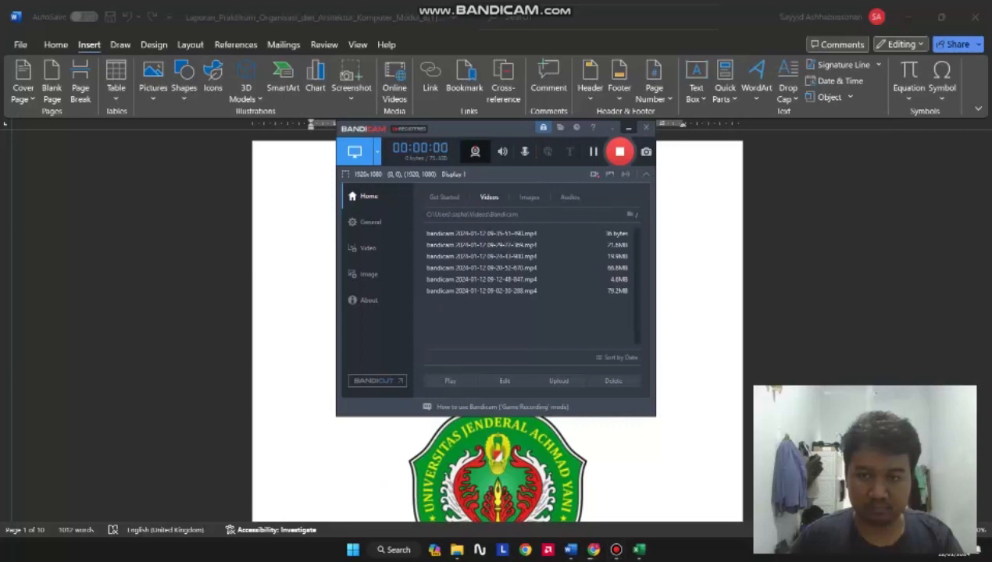
{"action": "left_click", "coordinate": [628, 128]}
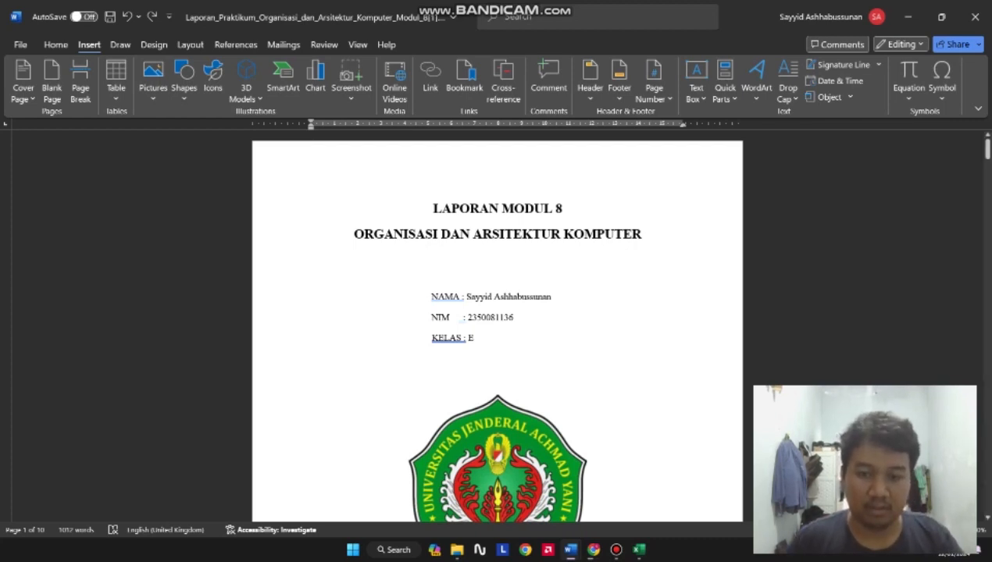
Step: Look through the report from the cover page and Daftar Isi to the Pembahasan Praktikum section
{"action": "left_click", "coordinate": [520, 208]}
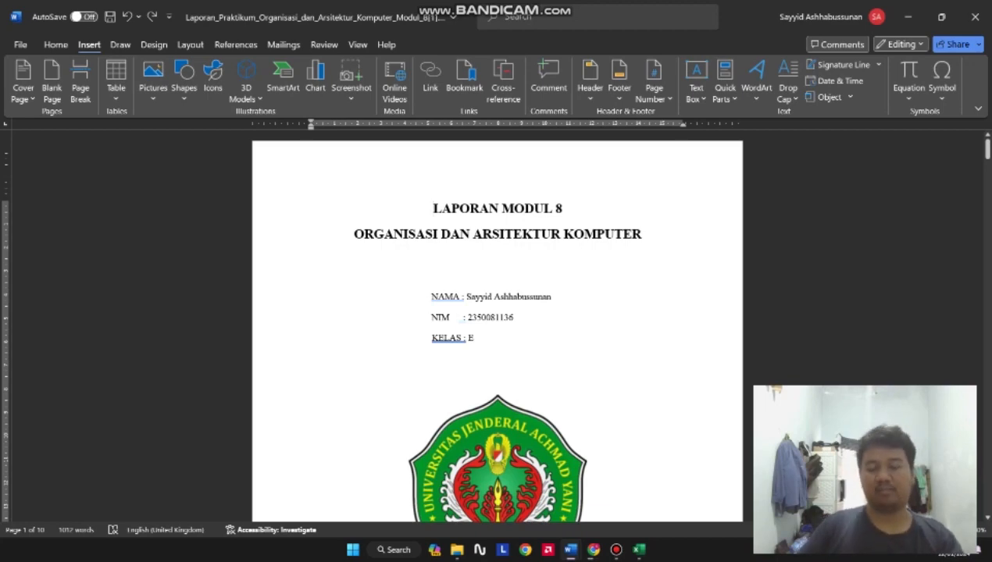
{"action": "scroll", "coordinate": [497, 328], "scroll_direction": "down", "scroll_amount": 15}
{"action": "scroll", "coordinate": [497, 328], "scroll_direction": "up", "scroll_amount": 15}
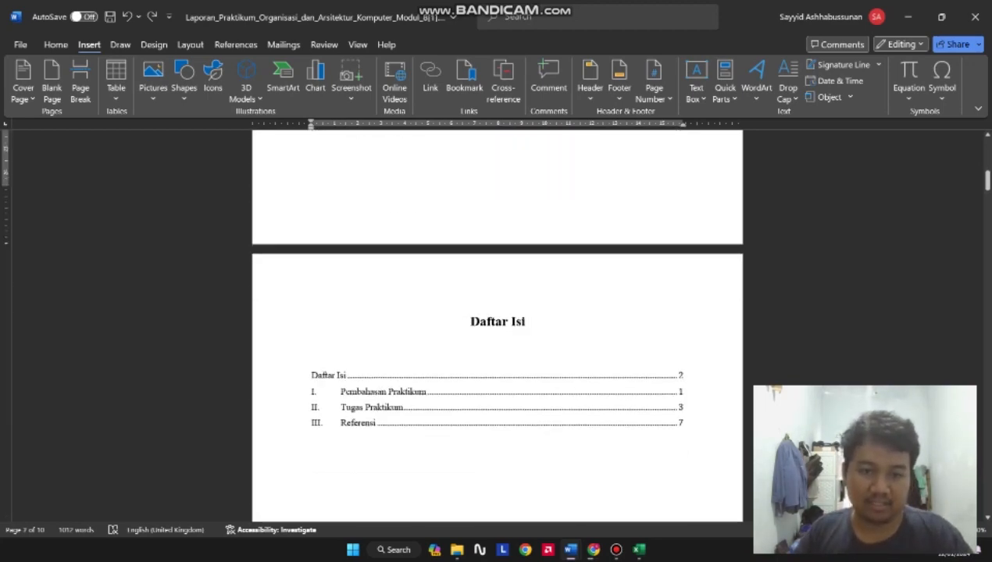
{"action": "scroll", "coordinate": [480, 234], "scroll_direction": "up", "scroll_amount": 1}
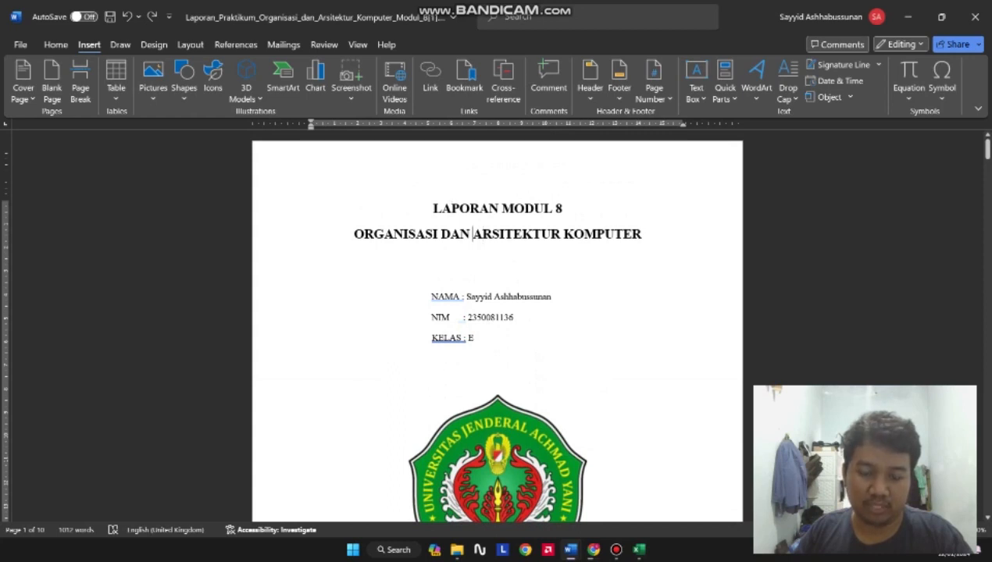
{"action": "scroll", "coordinate": [472, 234], "scroll_direction": "down", "scroll_amount": 10}
{"action": "scroll", "coordinate": [472, 234], "scroll_direction": "up", "scroll_amount": 10}
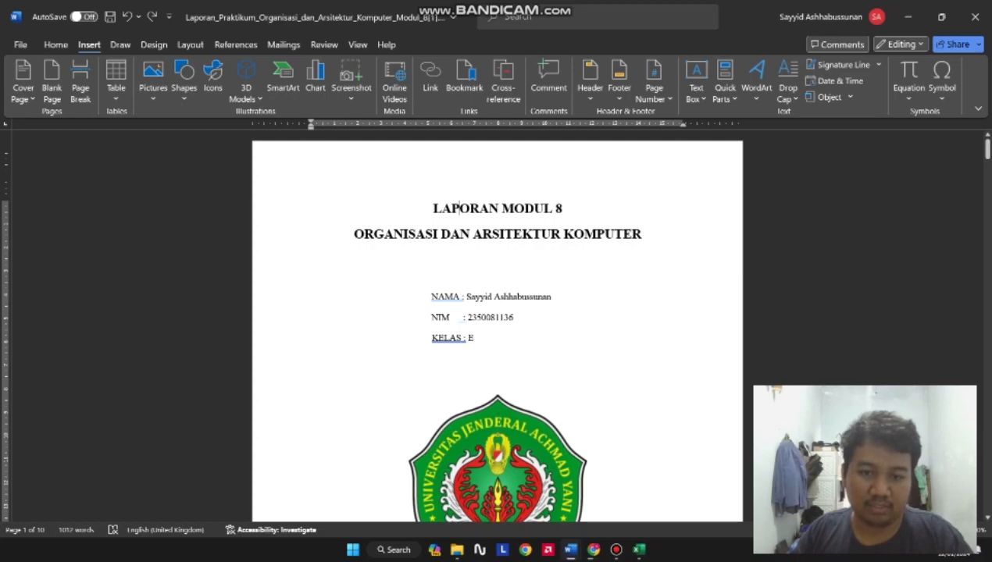
{"action": "scroll", "coordinate": [458, 205], "scroll_direction": "down", "scroll_amount": 20}
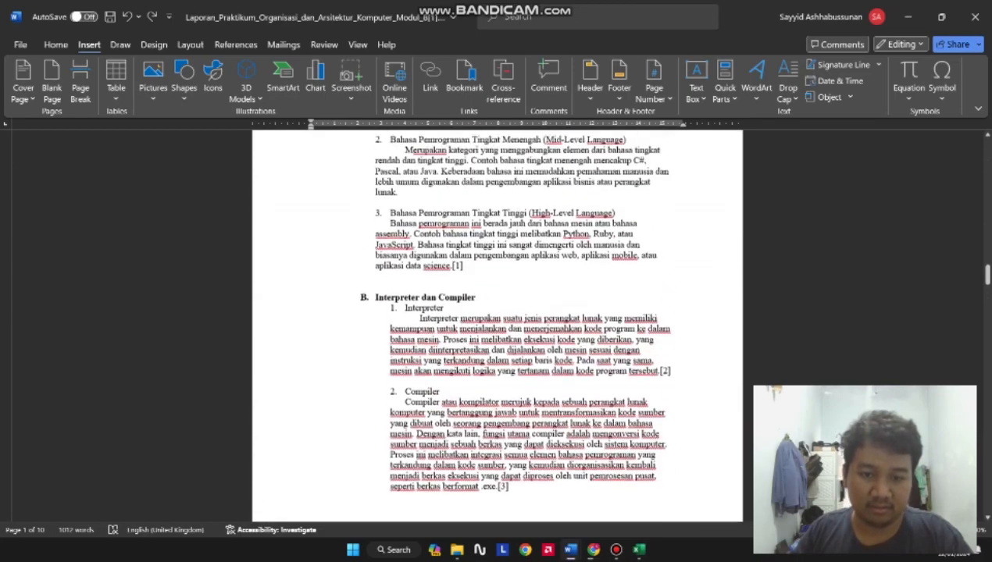
{"action": "scroll", "coordinate": [497, 324], "scroll_direction": "up", "scroll_amount": 5}
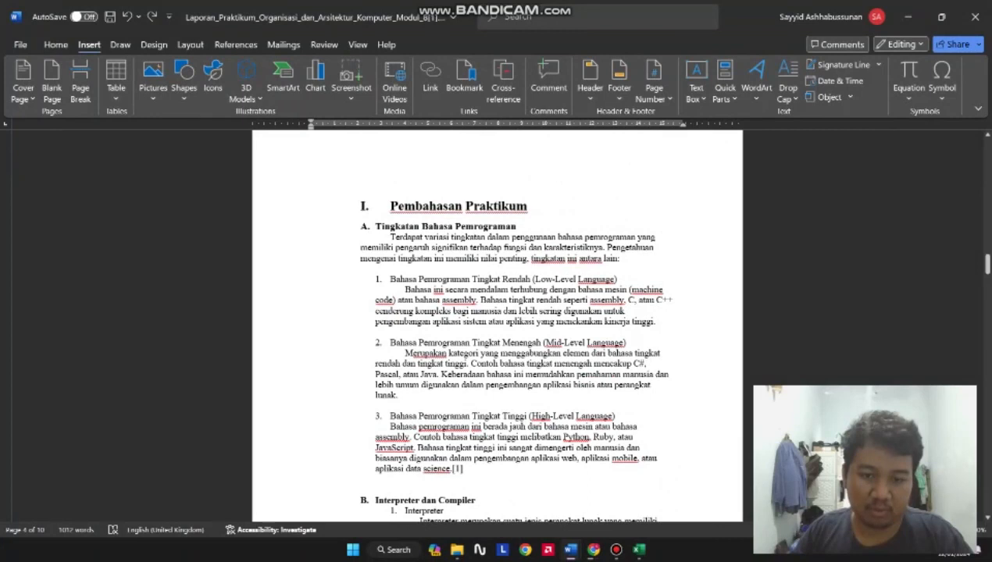
{"action": "left_click", "coordinate": [419, 279]}
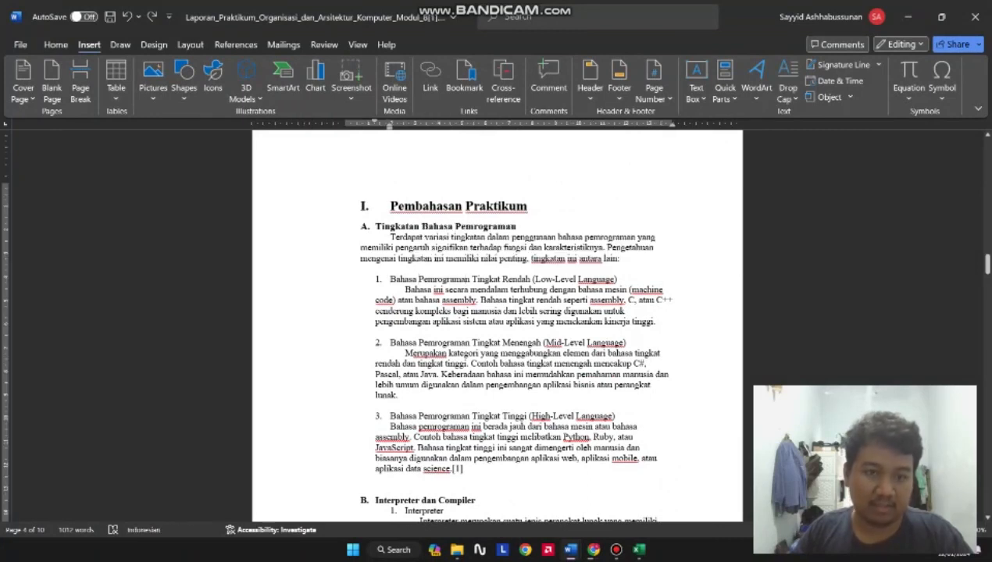
{"action": "scroll", "coordinate": [599, 75], "scroll_direction": "down", "scroll_amount": 3}
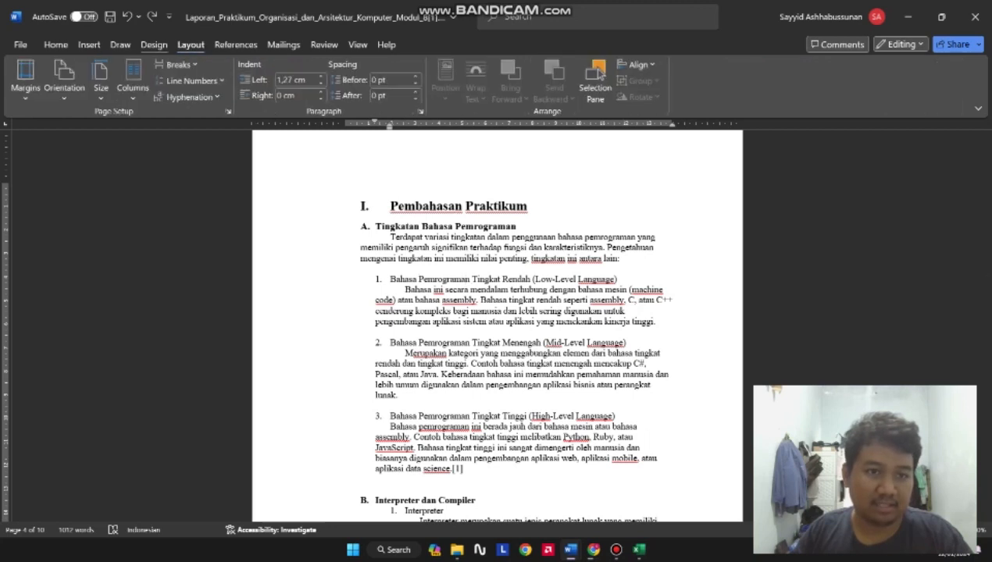
{"action": "scroll", "coordinate": [598, 72], "scroll_direction": "down", "scroll_amount": 4}
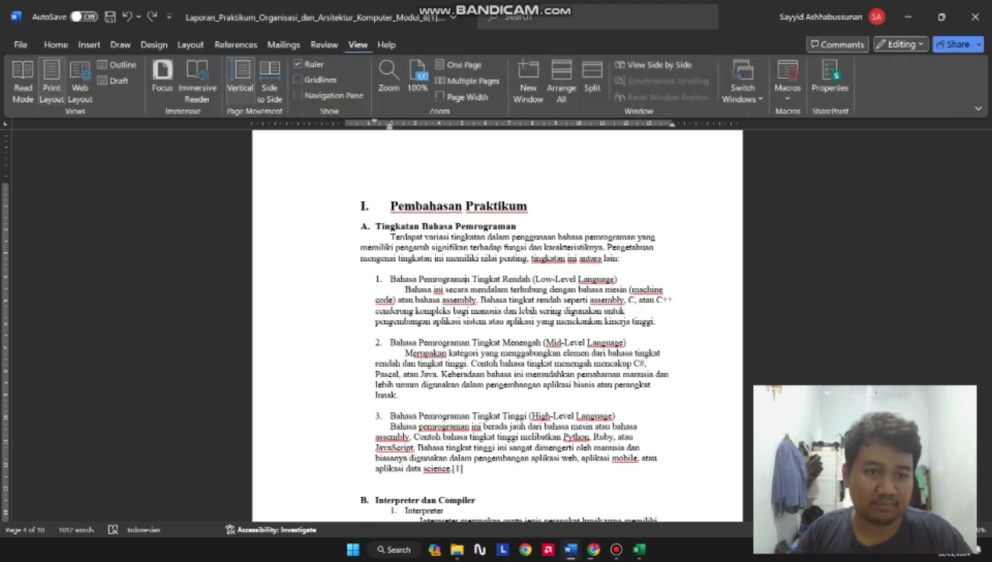
{"action": "scroll", "coordinate": [597, 72], "scroll_direction": "up", "scroll_amount": 6}
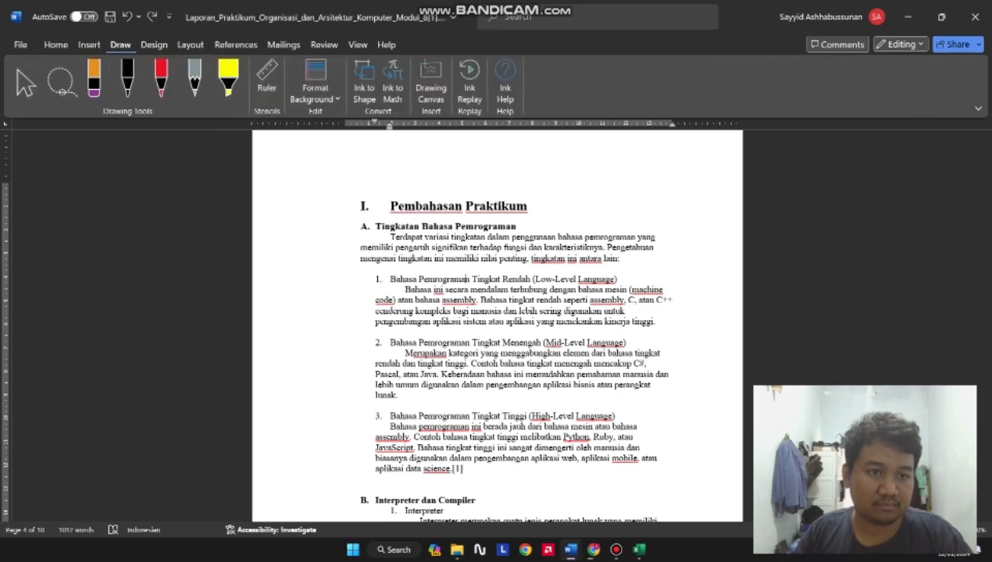
{"action": "scroll", "coordinate": [598, 72], "scroll_direction": "up", "scroll_amount": 2}
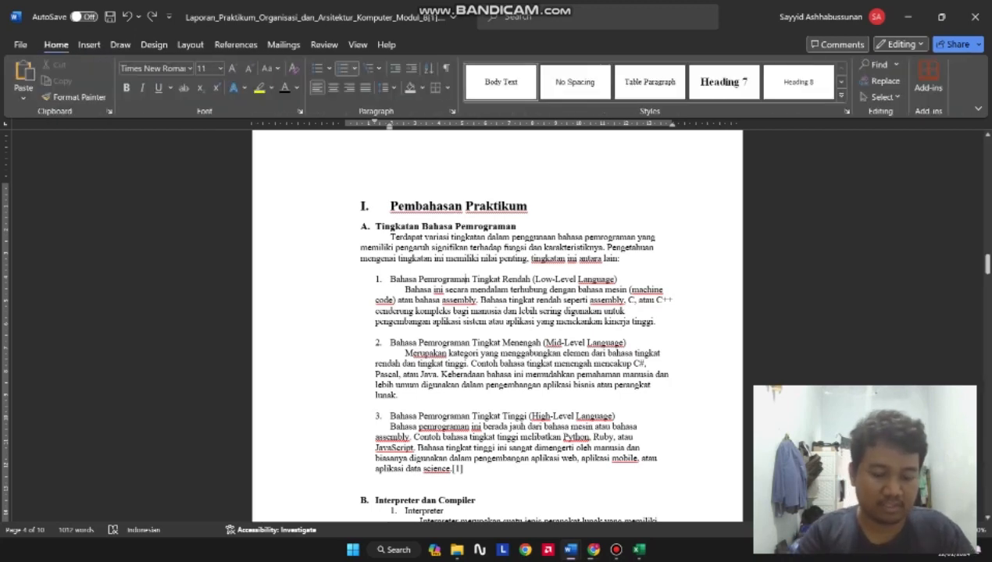
Step: Search the document for PEMROGRAMAN and look through the list of matches
{"action": "key", "text": "ctrl+f"}
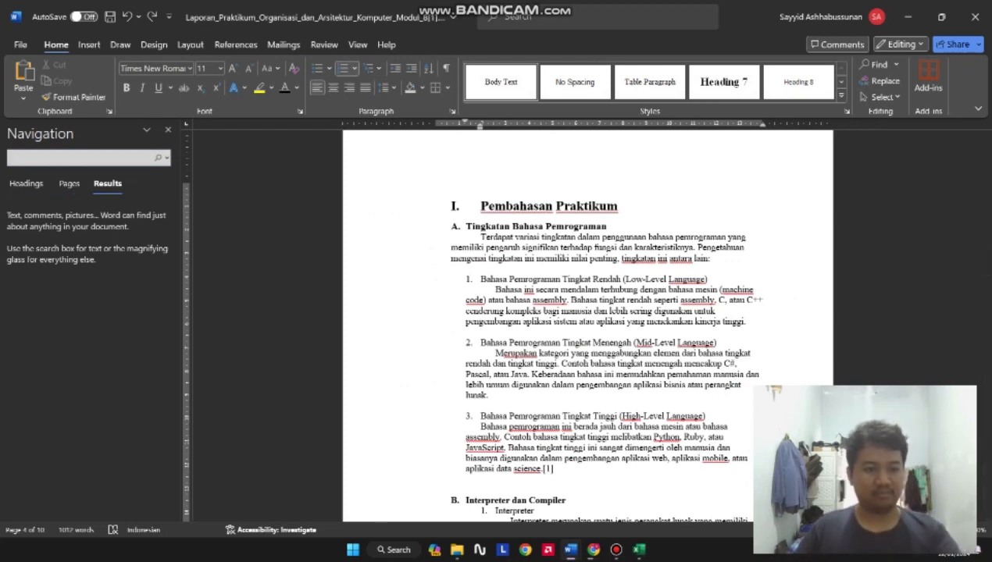
{"action": "type", "text": "P"}
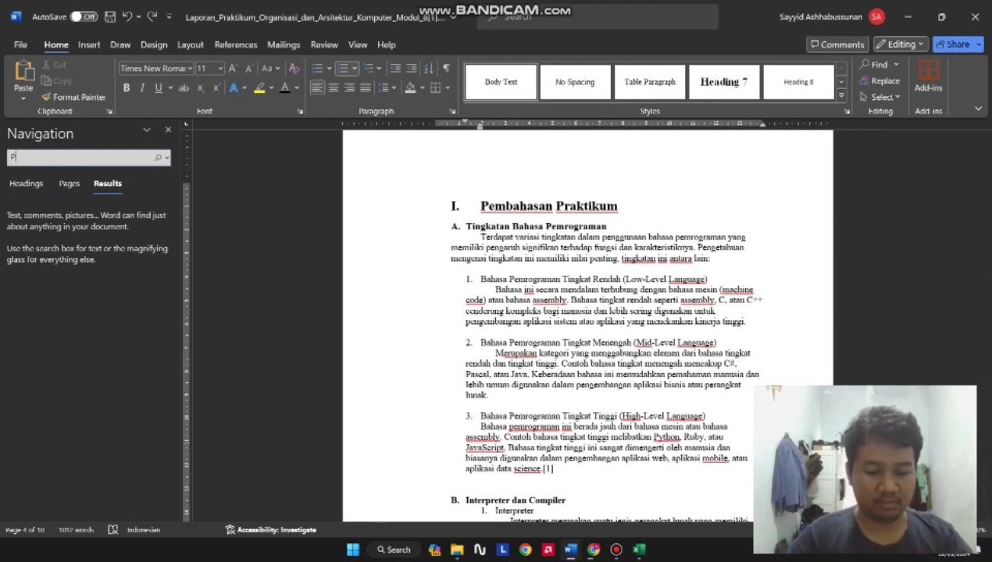
{"action": "type", "text": "EMROGRA"}
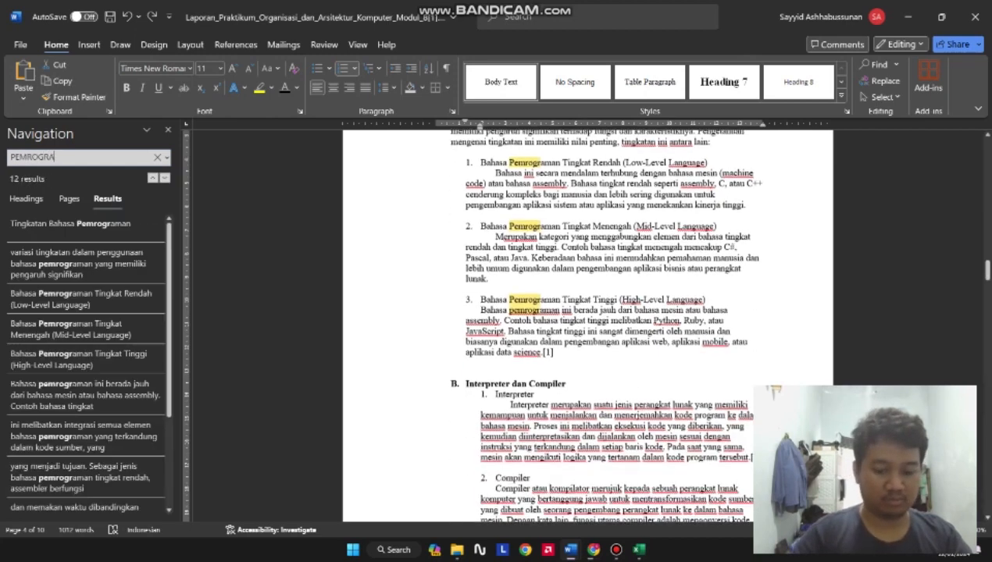
{"action": "type", "text": "MAN"}
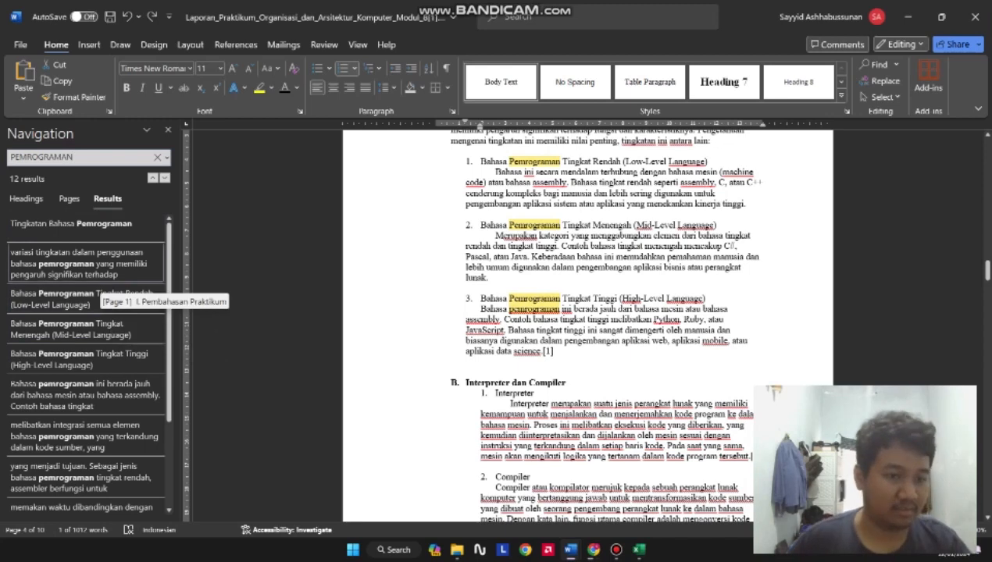
{"action": "scroll", "coordinate": [93, 306], "scroll_direction": "down", "scroll_amount": 3}
{"action": "scroll", "coordinate": [94, 313], "scroll_direction": "up", "scroll_amount": 3}
{"action": "scroll", "coordinate": [94, 375], "scroll_direction": "down", "scroll_amount": 6}
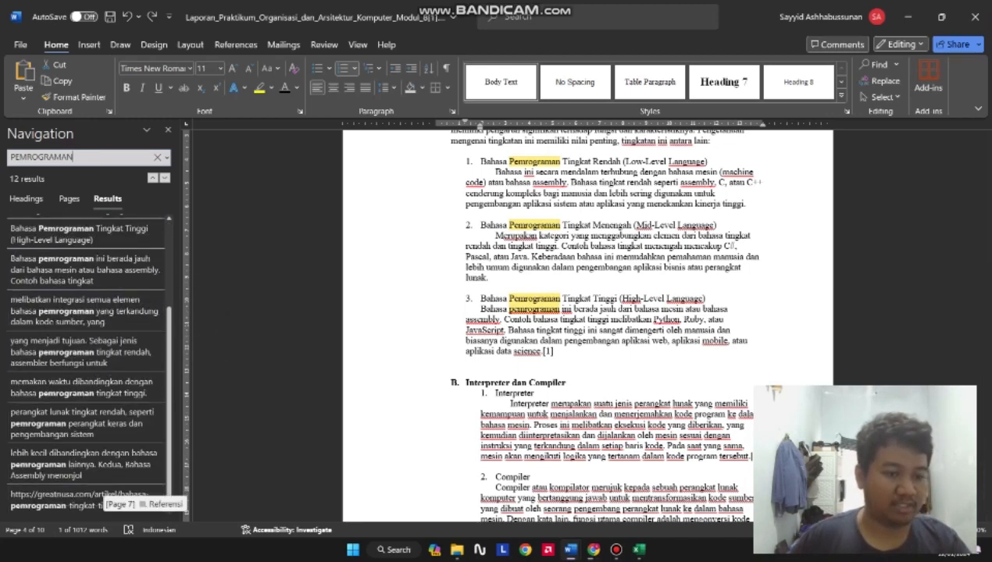
{"action": "scroll", "coordinate": [97, 496], "scroll_direction": "up", "scroll_amount": 8}
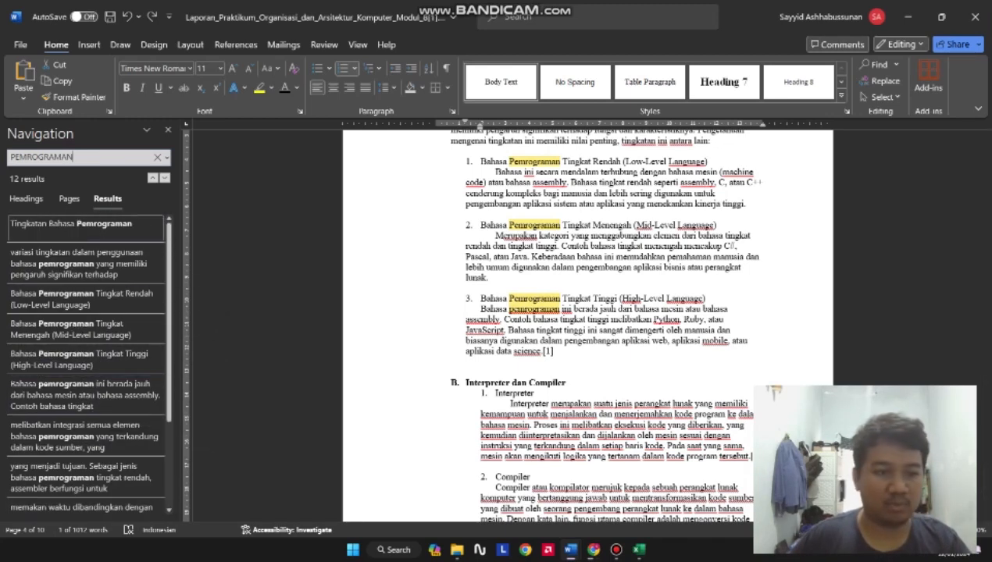
Step: Replace all occurrences of PEMROGRAMAN in the report with PROGRAMMER and check the changed text
{"action": "left_click", "coordinate": [166, 157]}
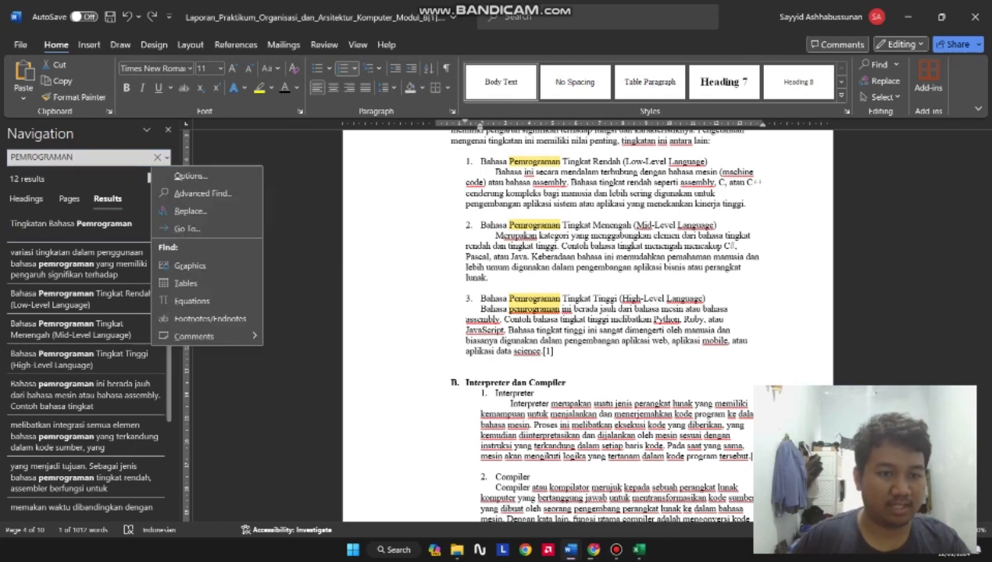
{"action": "left_click", "coordinate": [188, 211]}
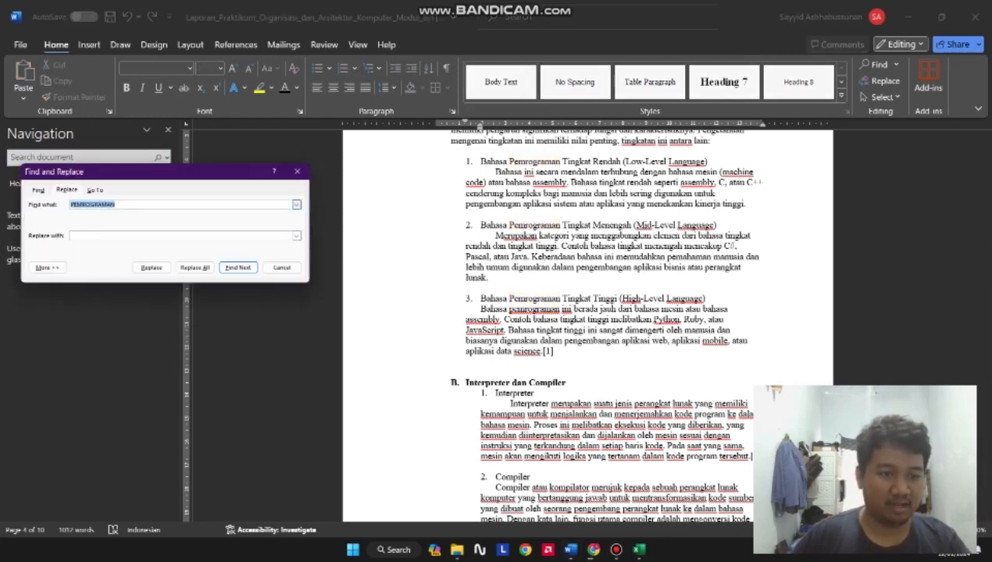
{"action": "left_click", "coordinate": [180, 235]}
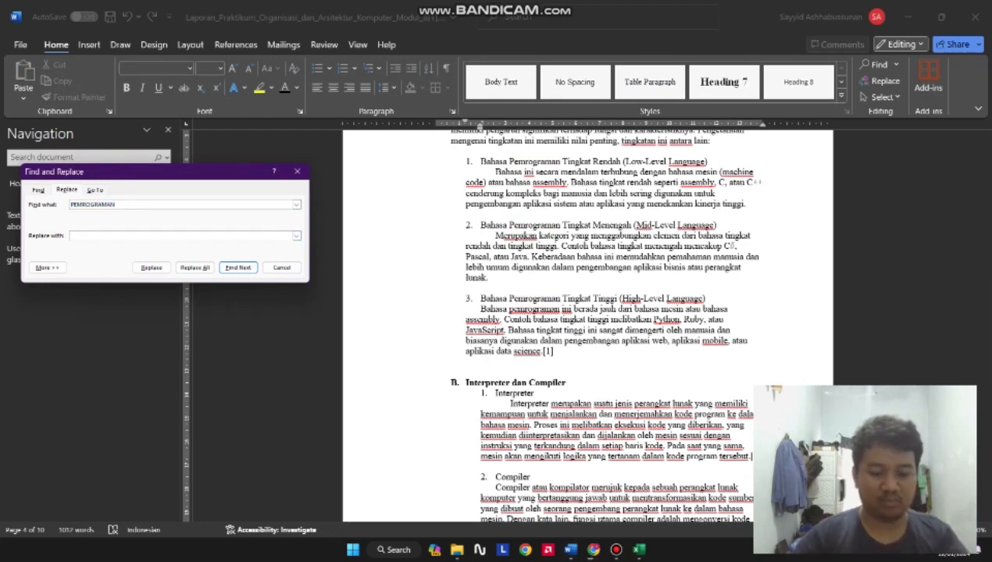
{"action": "type", "text": "PROGR"}
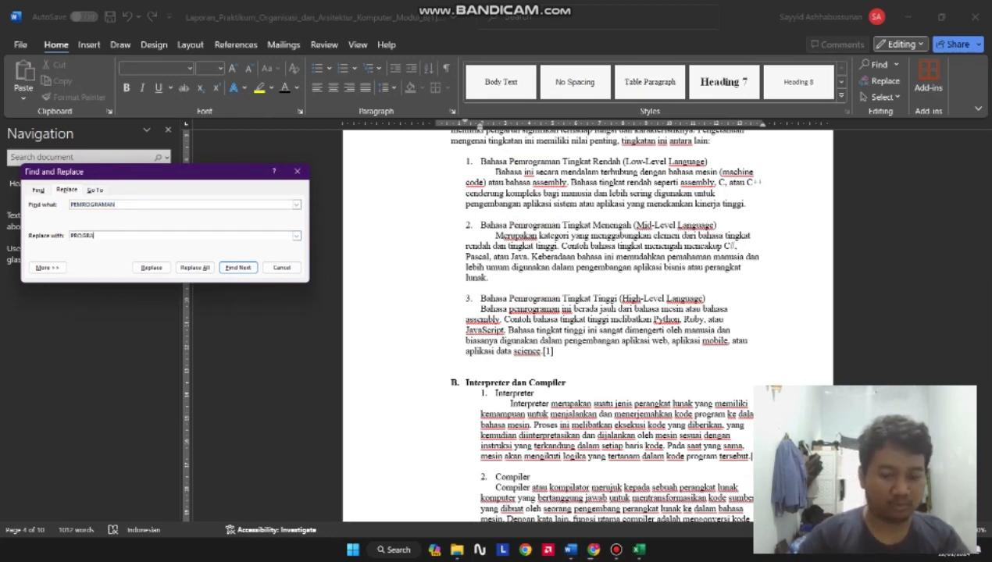
{"action": "type", "text": "AMMER"}
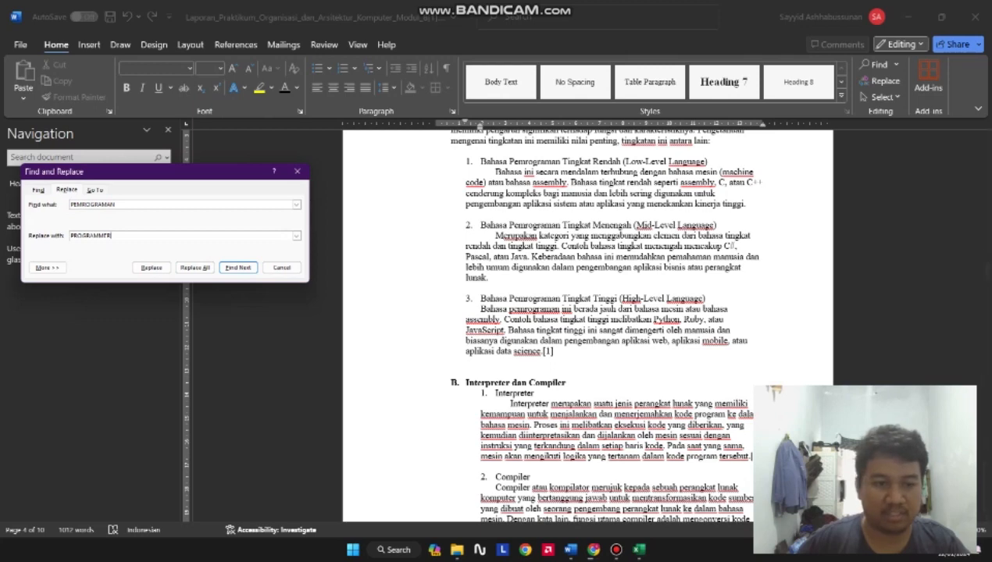
{"action": "left_click", "coordinate": [195, 267]}
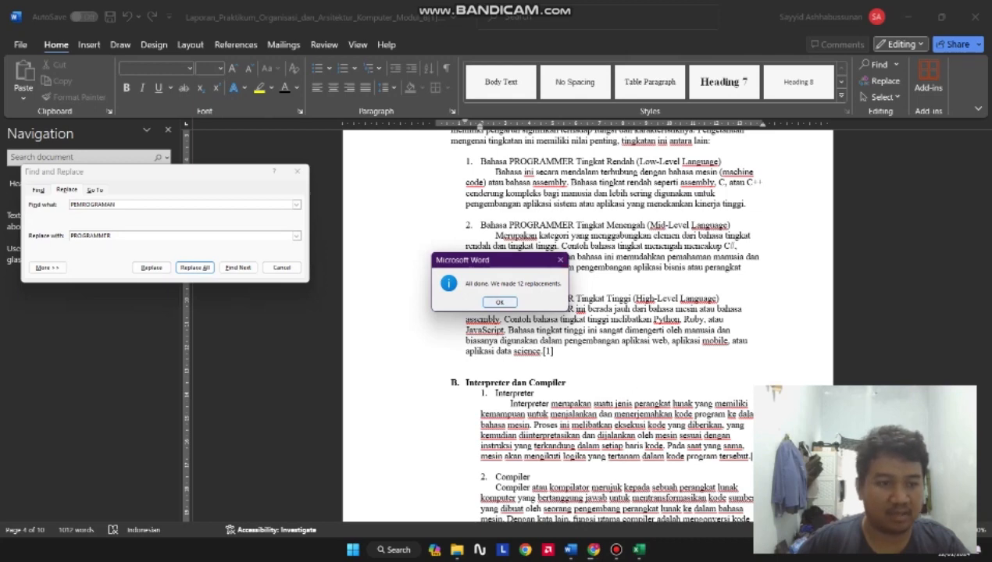
{"action": "key", "text": "Return"}
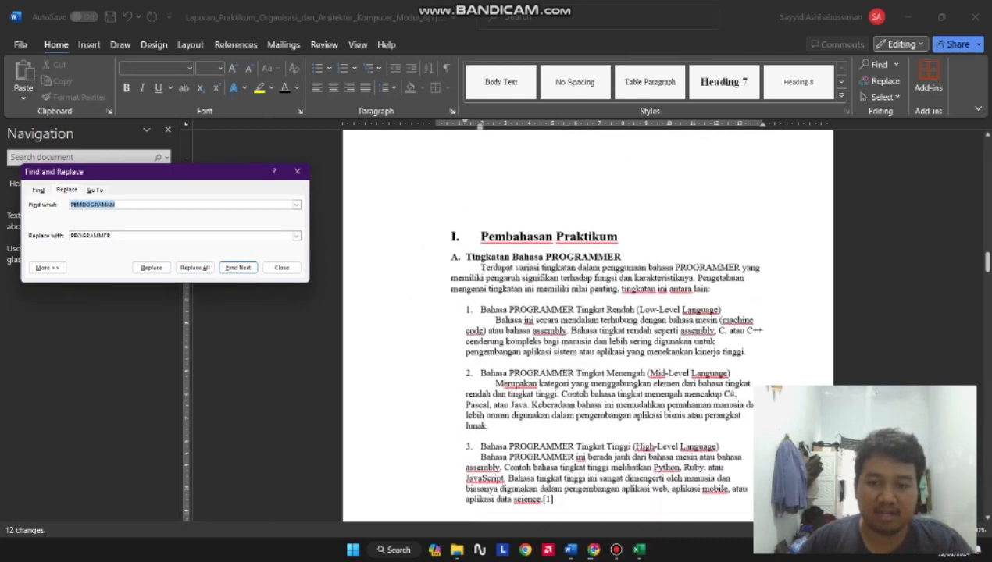
{"action": "scroll", "coordinate": [587, 328], "scroll_direction": "up", "scroll_amount": 5}
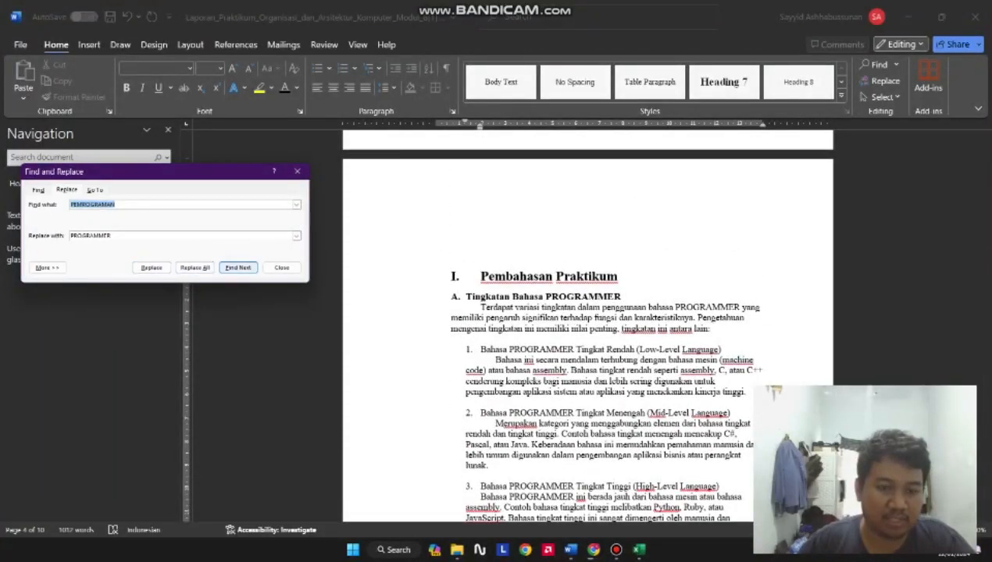
{"action": "scroll", "coordinate": [587, 328], "scroll_direction": "down", "scroll_amount": 5}
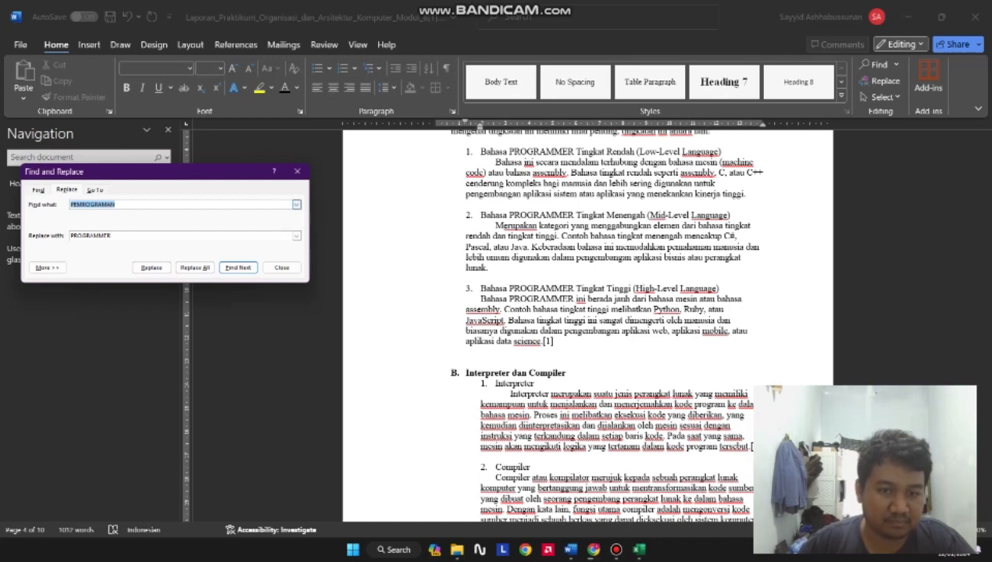
Step: Swap the find and replace terms, searching for PROGRAMMER and using PEMROGRAMAN as the replacement
{"action": "left_click", "coordinate": [297, 205]}
{"action": "left_click", "coordinate": [296, 205]}
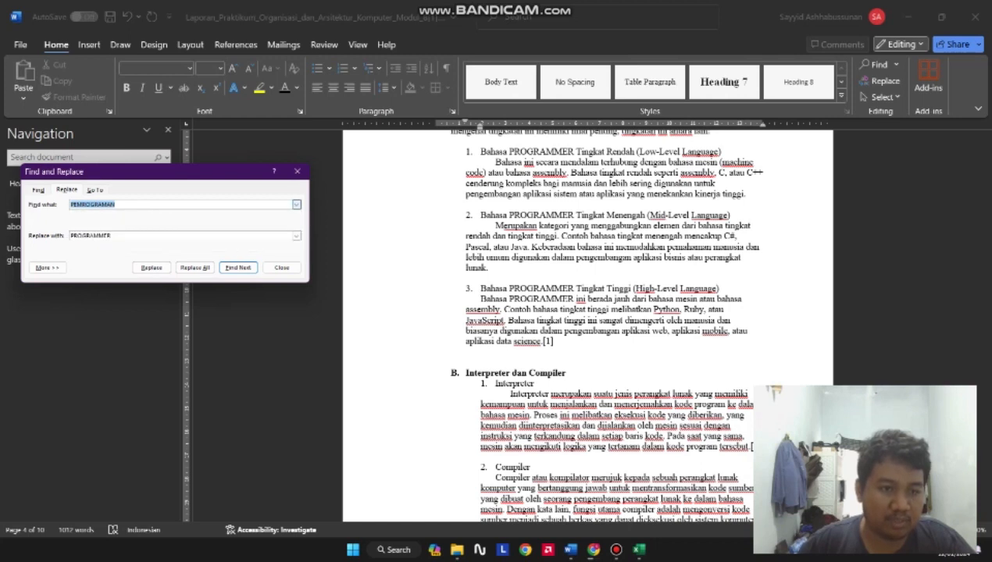
{"action": "type", "text": "PRO"}
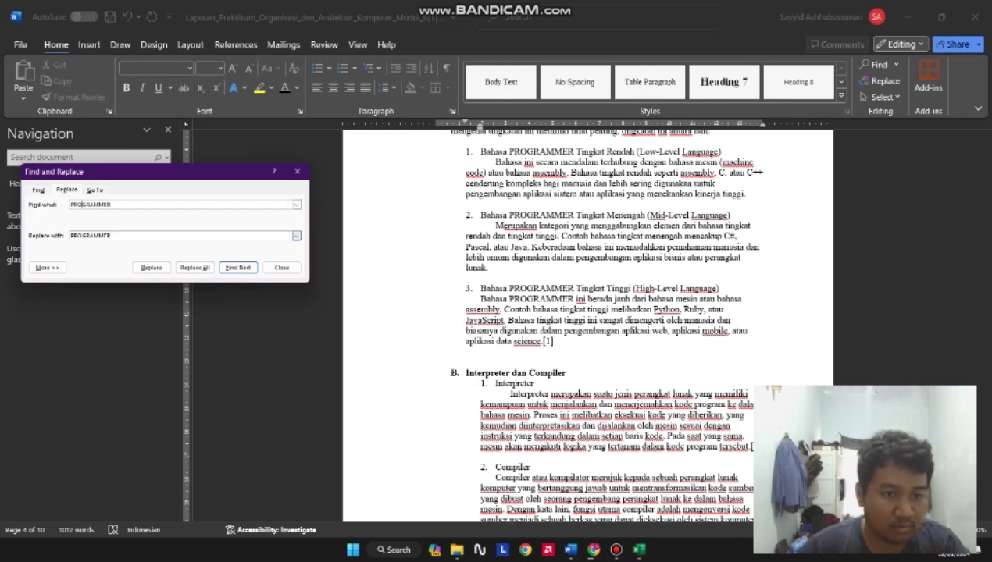
{"action": "key", "text": "BackSpace"}
{"action": "key", "text": "BackSpace"}
{"action": "key", "text": "BackSpace"}
{"action": "key", "text": "BackSpace"}
{"action": "key", "text": "BackSpace"}
{"action": "key", "text": "BackSpace"}
{"action": "key", "text": "BackSpace"}
{"action": "key", "text": "BackSpace"}
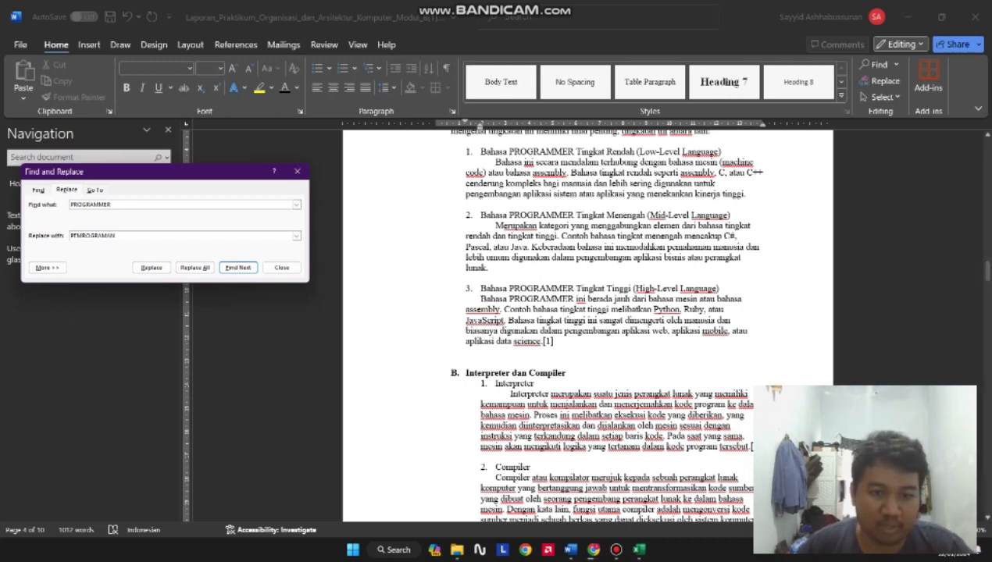
Step: Replace PROGRAMMER one by one in the low-level and high-level language items, skipping the mid-level heading, and close the replacement dialog
{"action": "left_click", "coordinate": [238, 268]}
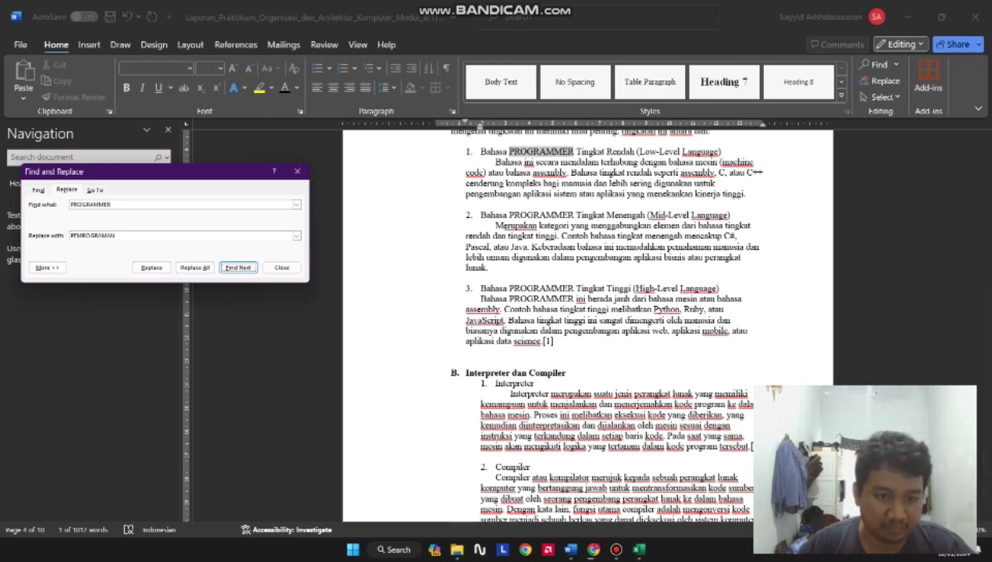
{"action": "left_click", "coordinate": [151, 268]}
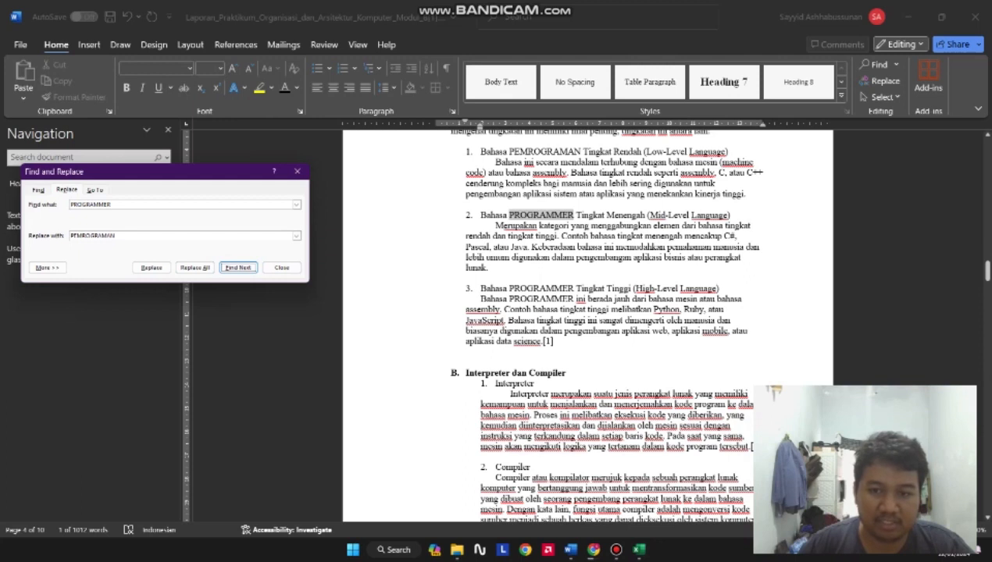
{"action": "left_click", "coordinate": [238, 268]}
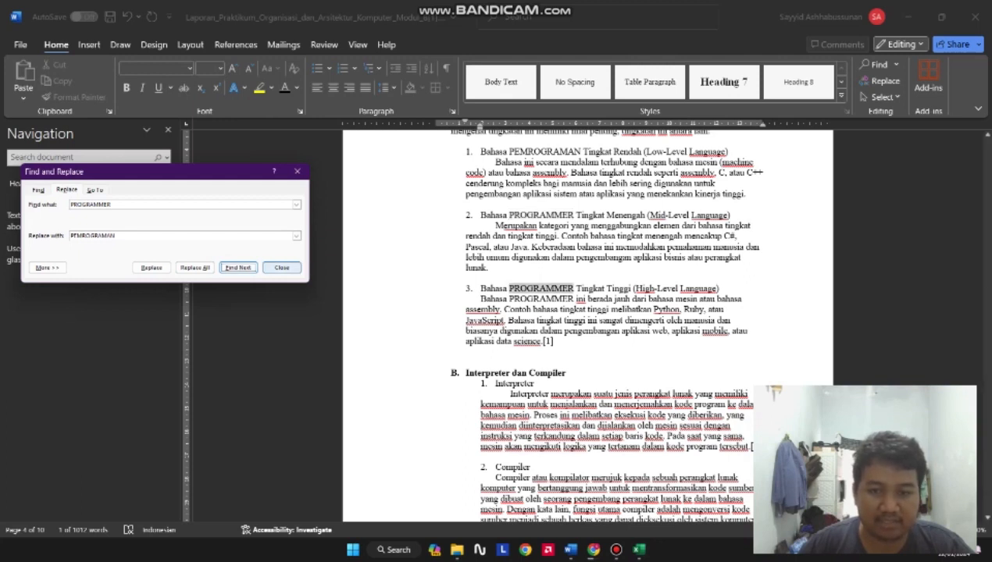
{"action": "left_click", "coordinate": [152, 268]}
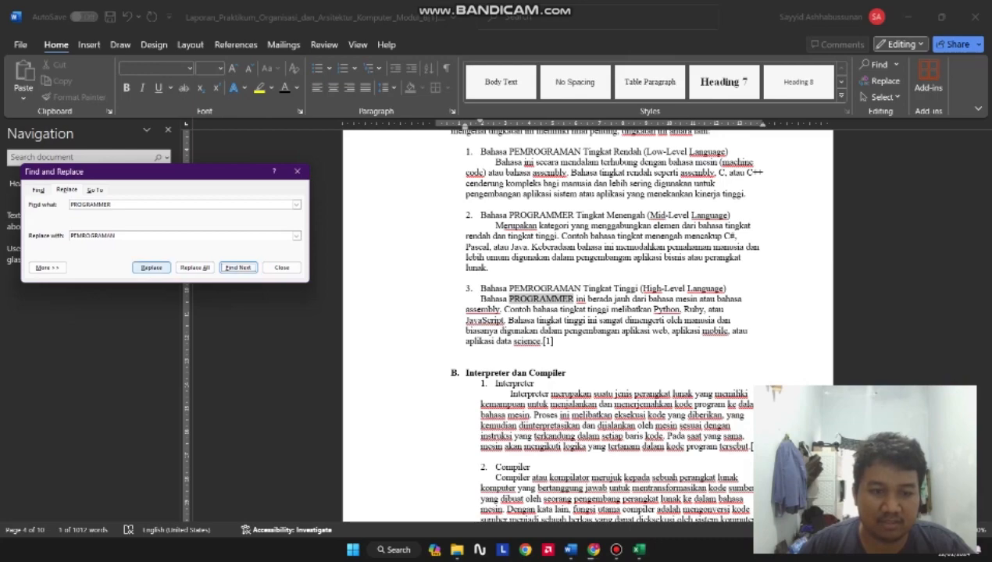
{"action": "left_click", "coordinate": [151, 268]}
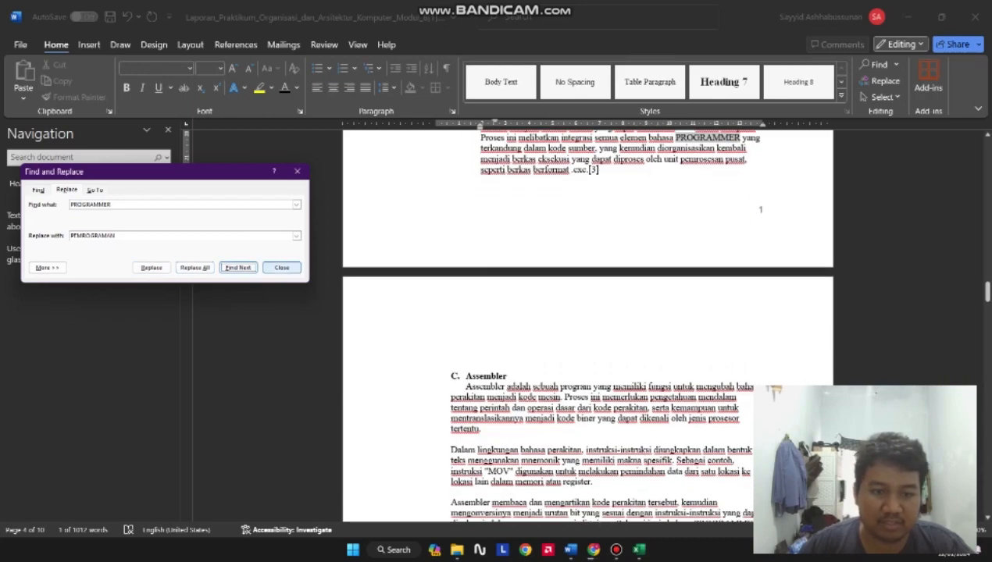
{"action": "left_click", "coordinate": [281, 267]}
{"action": "scroll", "coordinate": [588, 324], "scroll_direction": "up", "scroll_amount": 10}
{"action": "scroll", "coordinate": [588, 324], "scroll_direction": "up", "scroll_amount": 1}
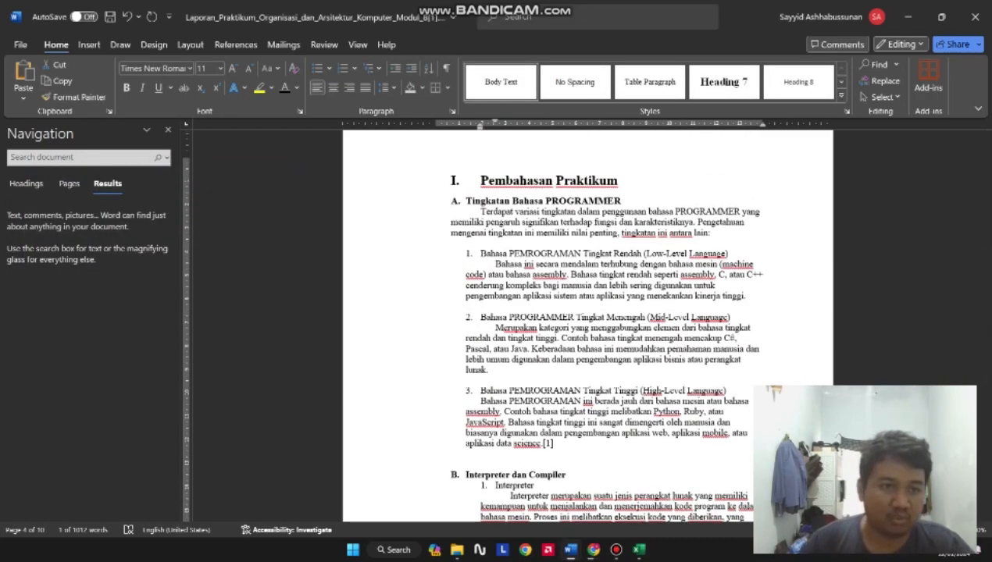
Step: Undo the individual replacements and the replace-all to restore the original Pemrograman wording
{"action": "key", "text": "ctrl+z"}
{"action": "key", "text": "ctrl+z"}
{"action": "key", "text": "ctrl+z"}
{"action": "key", "text": "ctrl+z"}
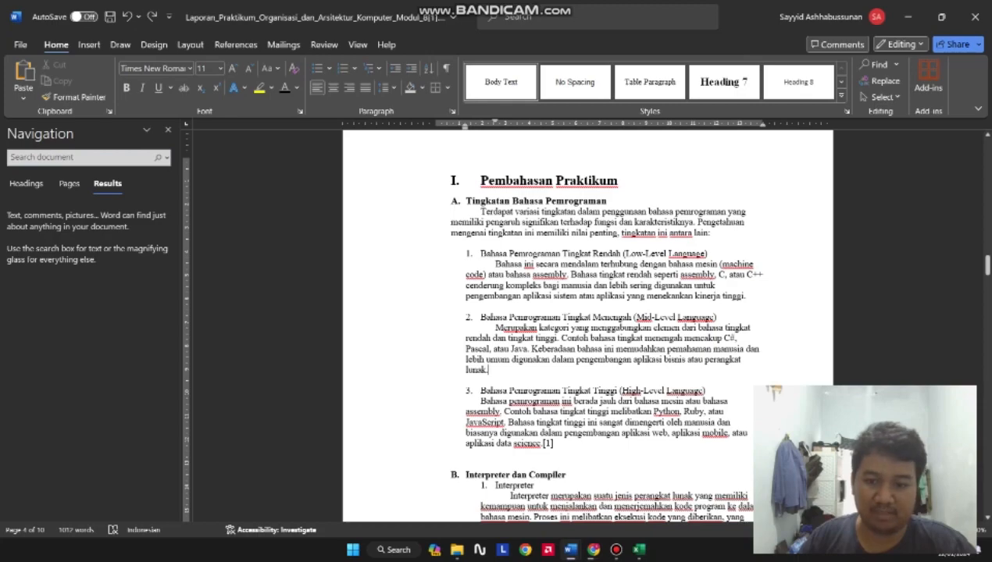
{"action": "scroll", "coordinate": [586, 328], "scroll_direction": "down", "scroll_amount": 5}
{"action": "scroll", "coordinate": [586, 328], "scroll_direction": "up", "scroll_amount": 10}
{"action": "scroll", "coordinate": [586, 328], "scroll_direction": "down", "scroll_amount": 5}
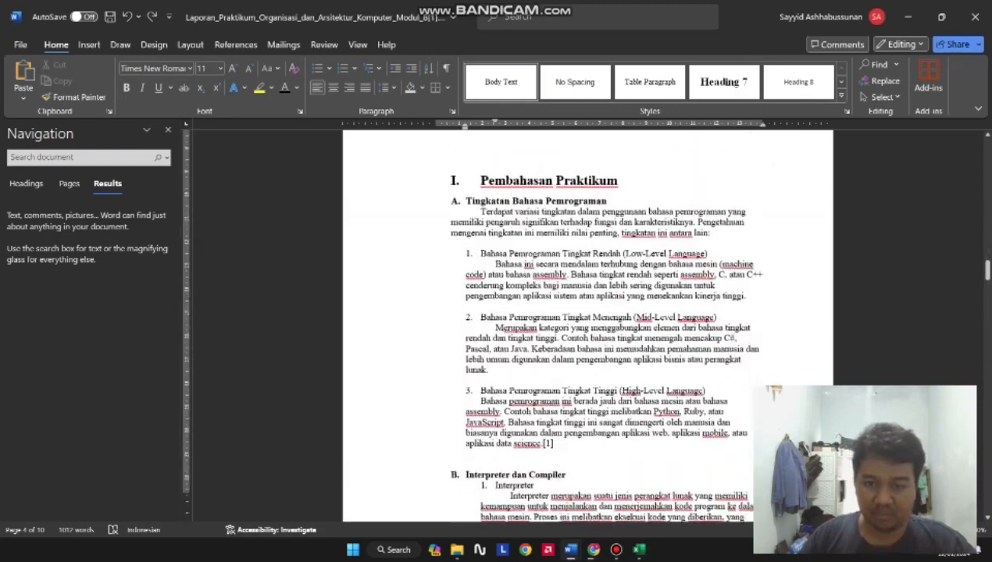
Step: Add blank lines between the Sistem Bilangan Hexa Desimal text and the Tugas Praktikum heading
{"action": "scroll", "coordinate": [588, 328], "scroll_direction": "down", "scroll_amount": 20}
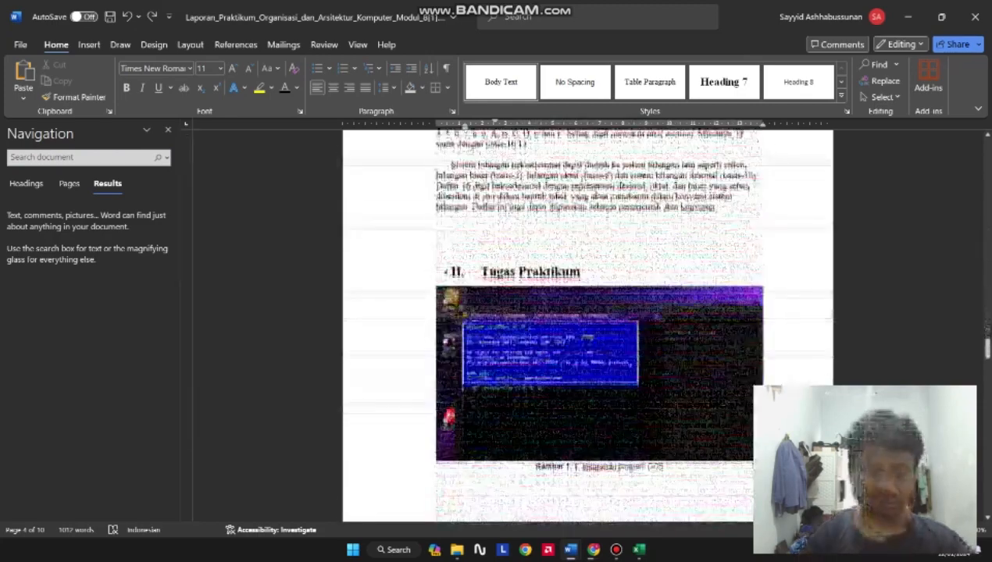
{"action": "scroll", "coordinate": [588, 328], "scroll_direction": "up", "scroll_amount": 4}
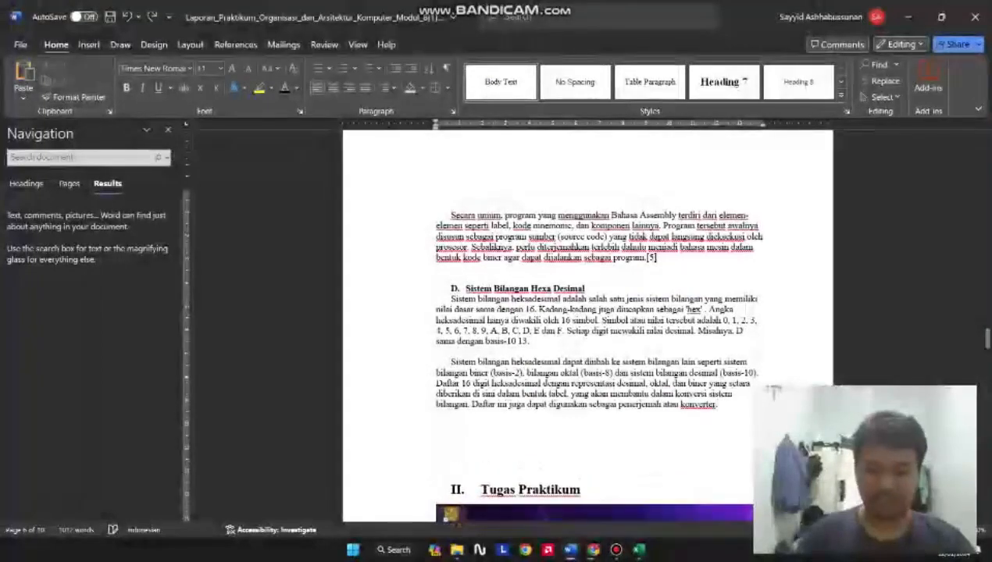
{"action": "key", "text": "Return"}
{"action": "key", "text": "Return"}
{"action": "key", "text": "Return"}
{"action": "key", "text": "Return"}
{"action": "key", "text": "Return"}
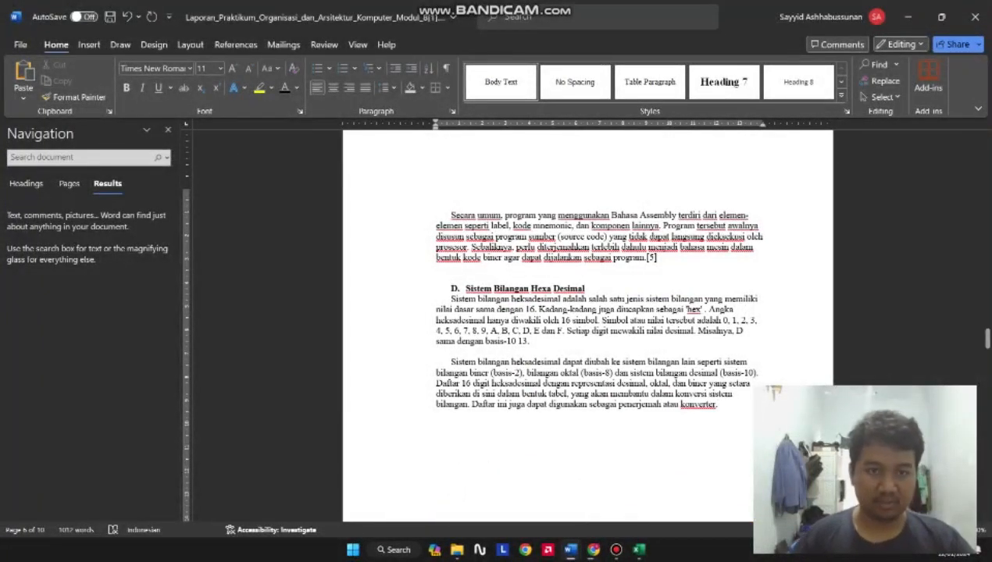
Step: Compare the column, line and pie chart types and insert a Clustered Column chart below the Sistem Bilangan Hexa Desimal text
{"action": "left_click", "coordinate": [154, 44]}
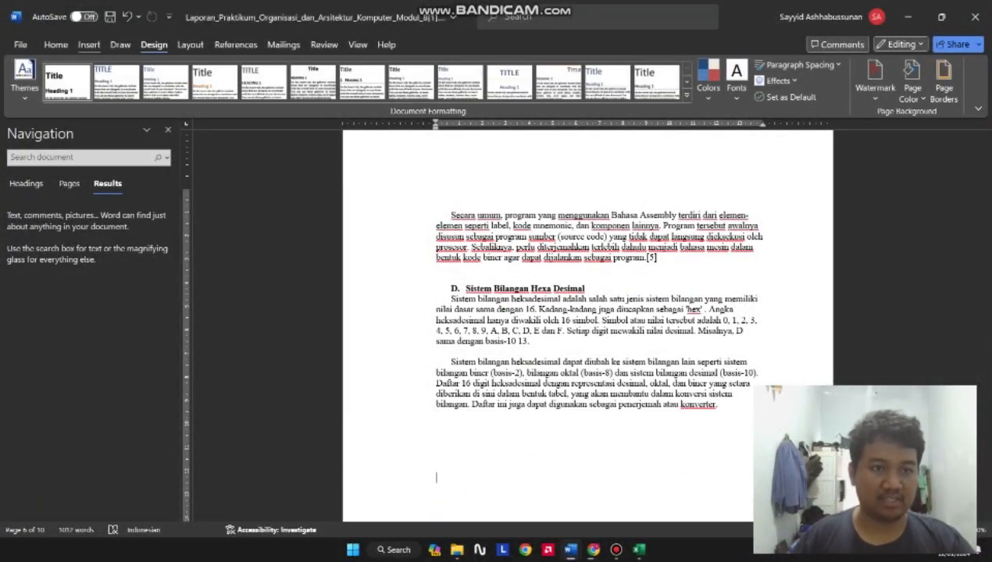
{"action": "left_click", "coordinate": [89, 44]}
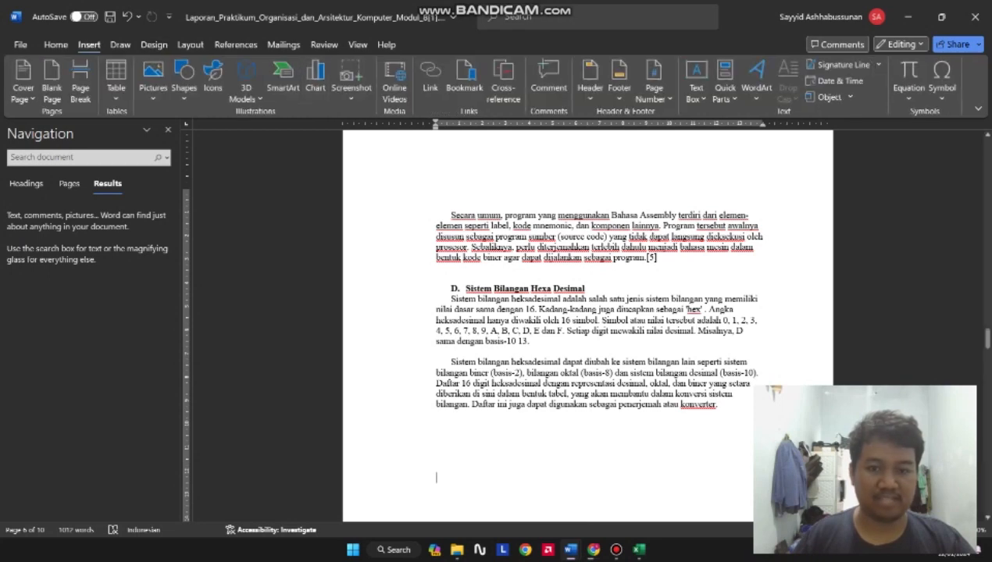
{"action": "scroll", "coordinate": [587, 324], "scroll_direction": "down", "scroll_amount": 3}
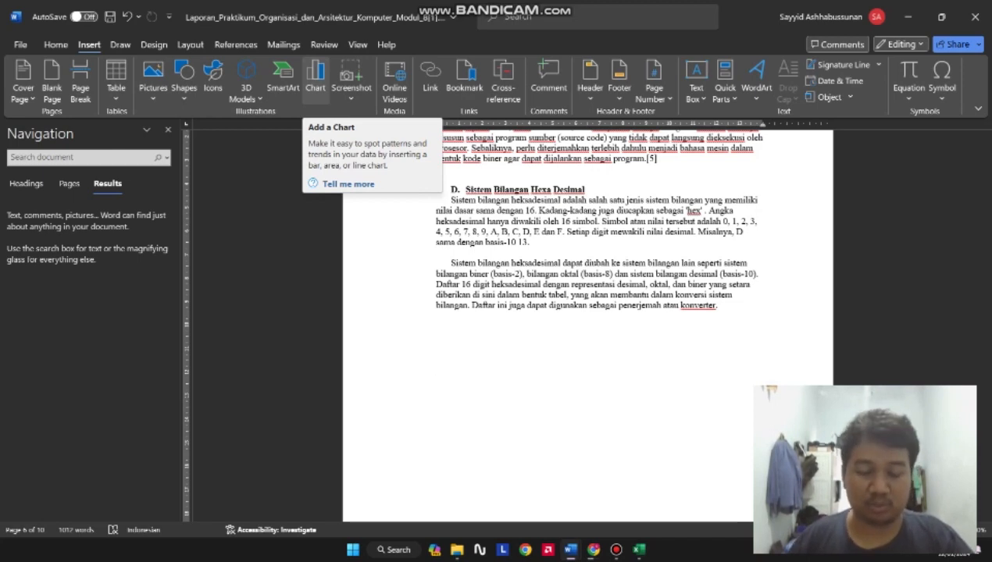
{"action": "left_click", "coordinate": [315, 79]}
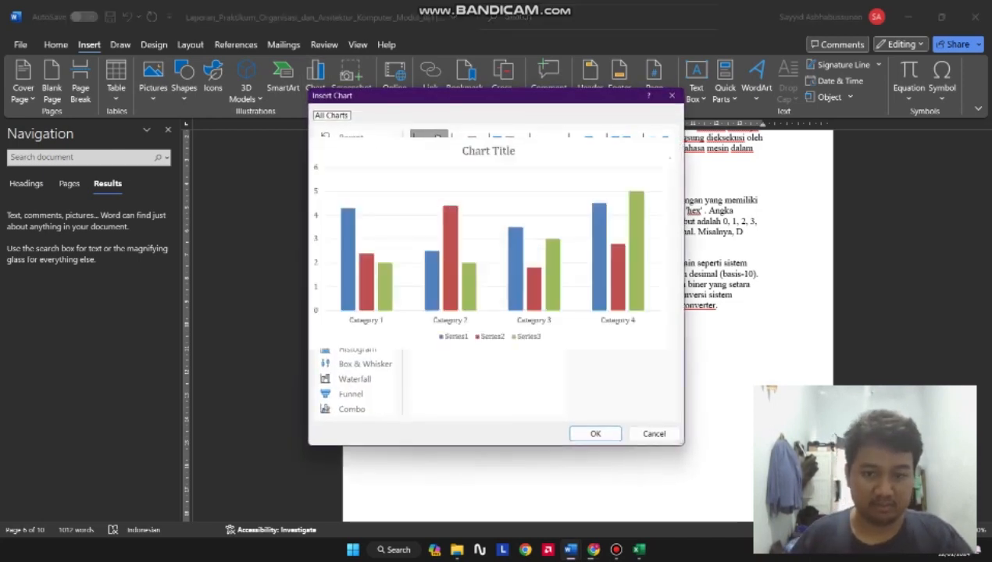
{"action": "left_click", "coordinate": [346, 183]}
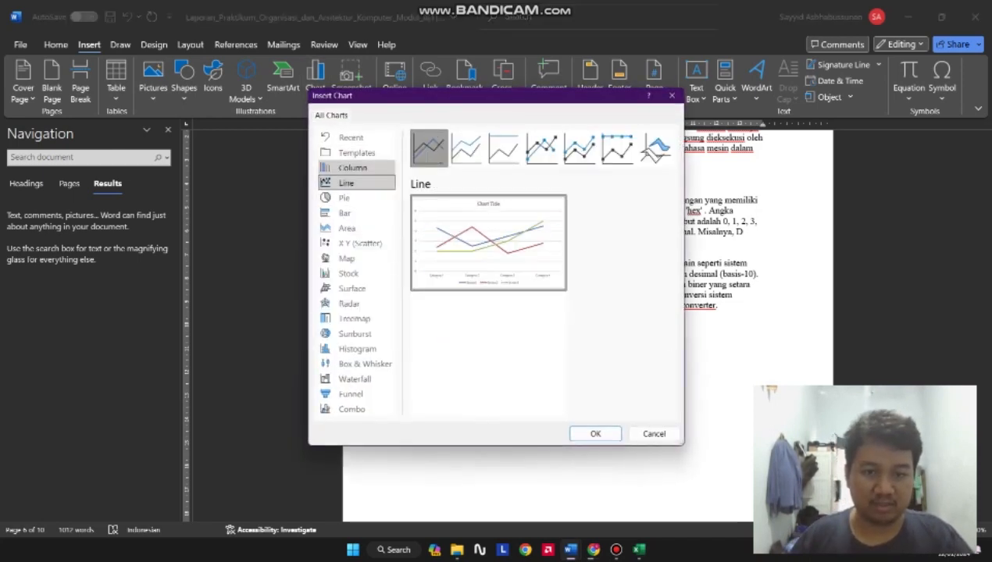
{"action": "left_click", "coordinate": [352, 167]}
{"action": "left_click", "coordinate": [344, 197]}
{"action": "left_click", "coordinate": [346, 183]}
{"action": "left_click", "coordinate": [353, 168]}
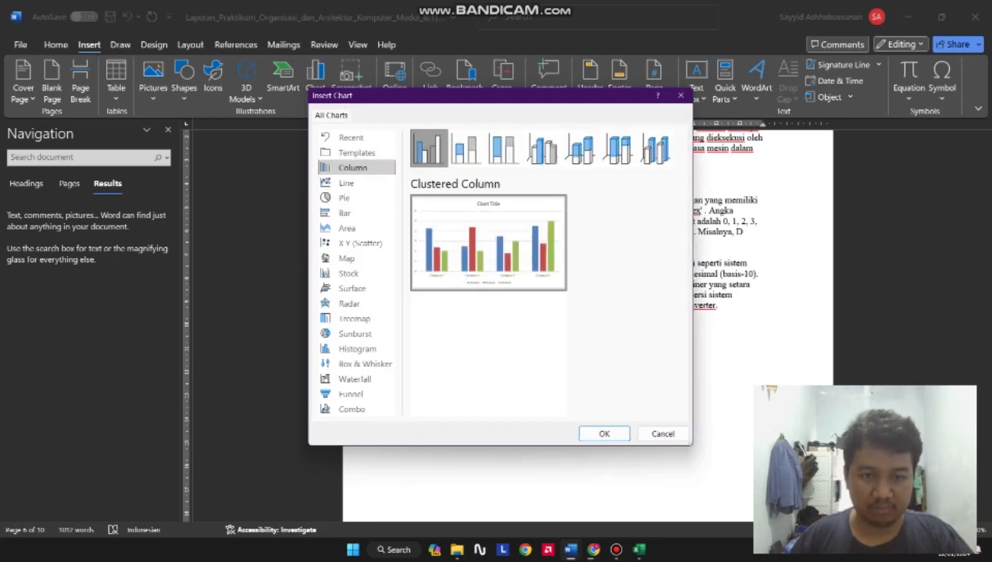
{"action": "mouse_move", "coordinate": [488, 243]}
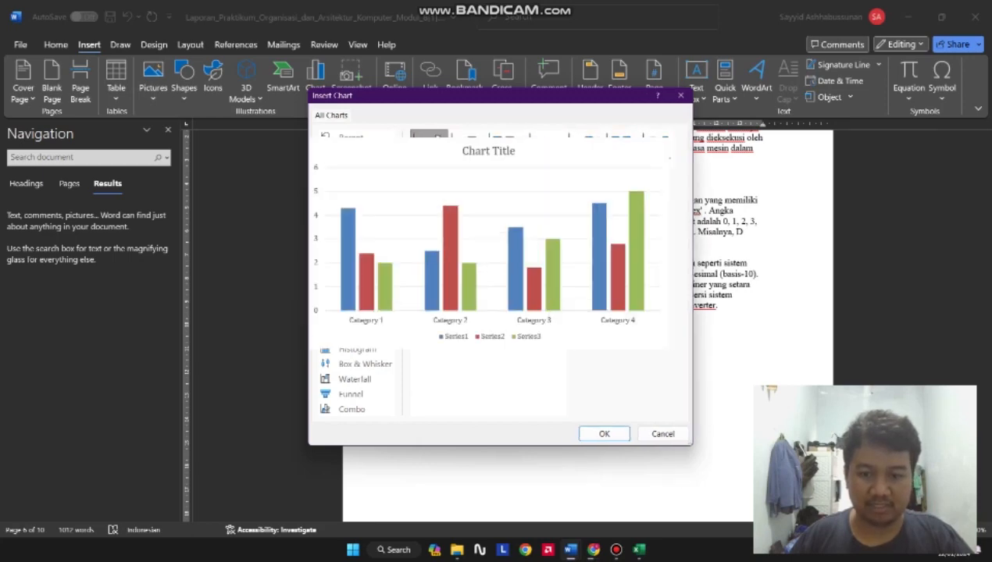
{"action": "left_click", "coordinate": [604, 434]}
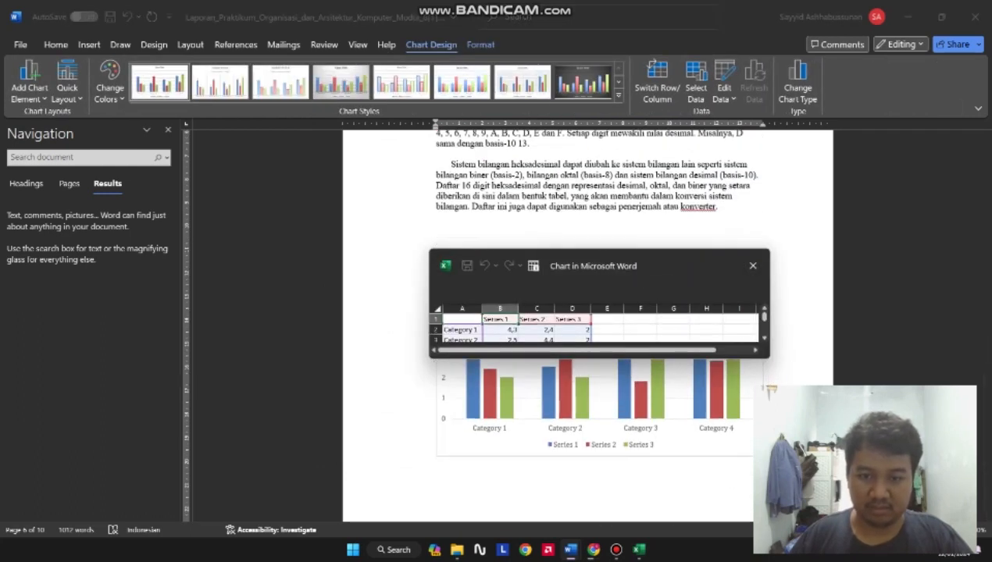
Step: Look over the inserted column chart and its sample data sheet
{"action": "scroll", "coordinate": [595, 328], "scroll_direction": "down", "scroll_amount": 2}
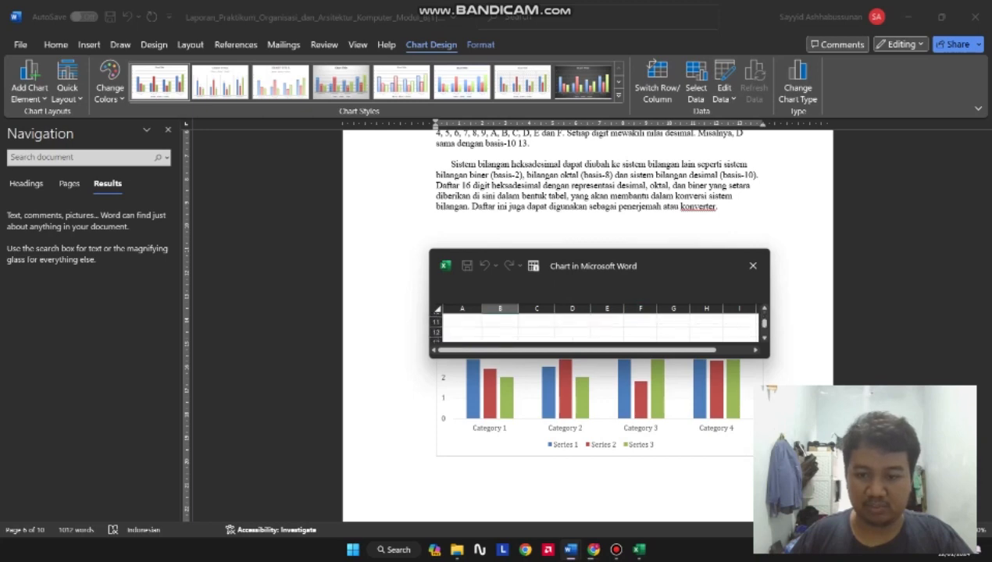
{"action": "scroll", "coordinate": [595, 328], "scroll_direction": "up", "scroll_amount": 2}
{"action": "scroll", "coordinate": [596, 328], "scroll_direction": "up", "scroll_amount": 1}
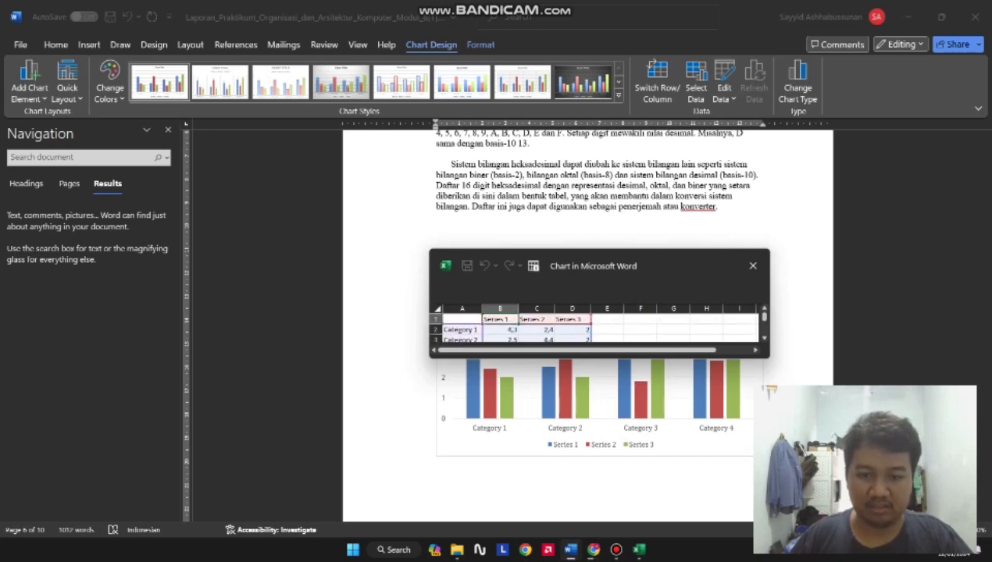
{"action": "scroll", "coordinate": [594, 203], "scroll_direction": "up", "scroll_amount": 2}
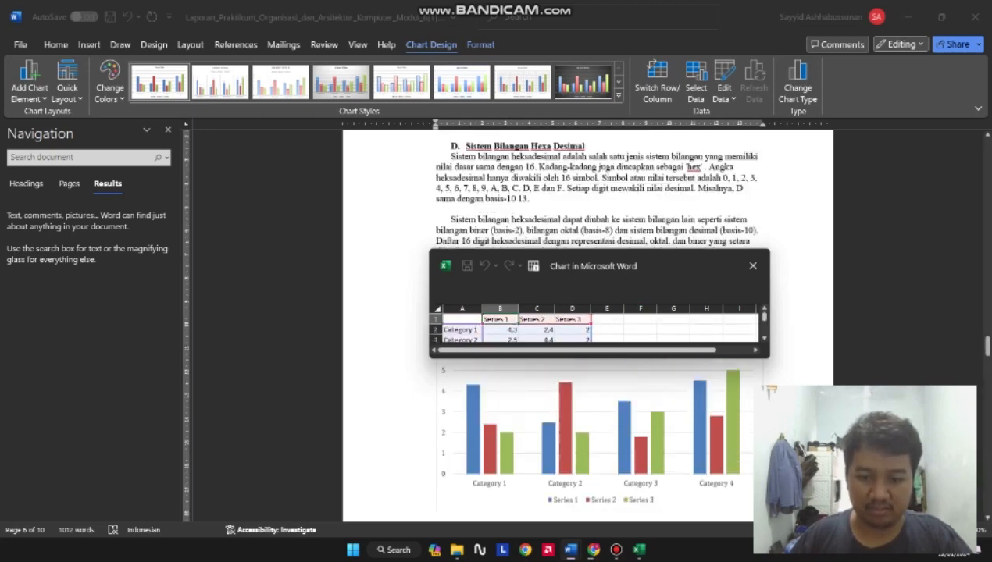
{"action": "scroll", "coordinate": [594, 203], "scroll_direction": "down", "scroll_amount": 2}
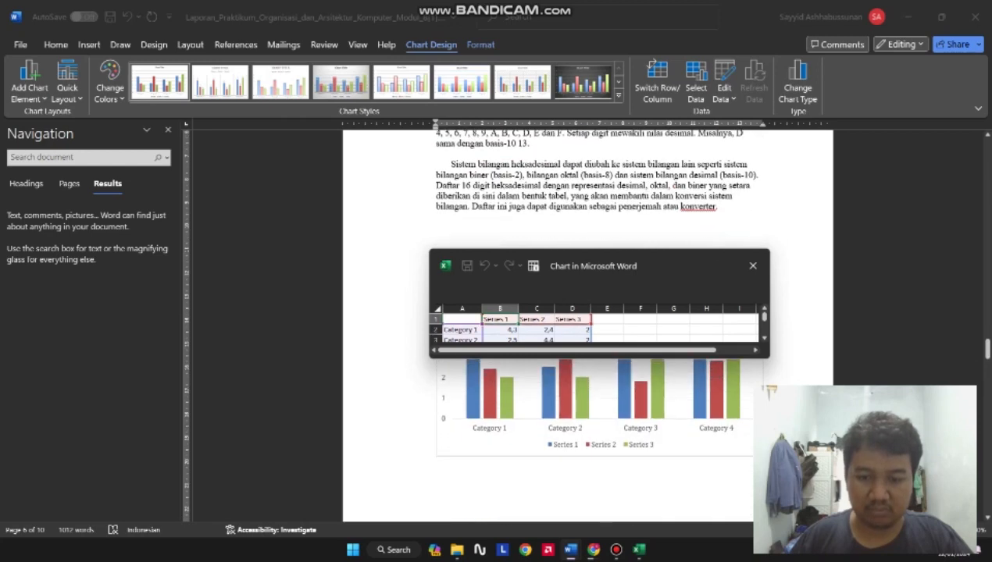
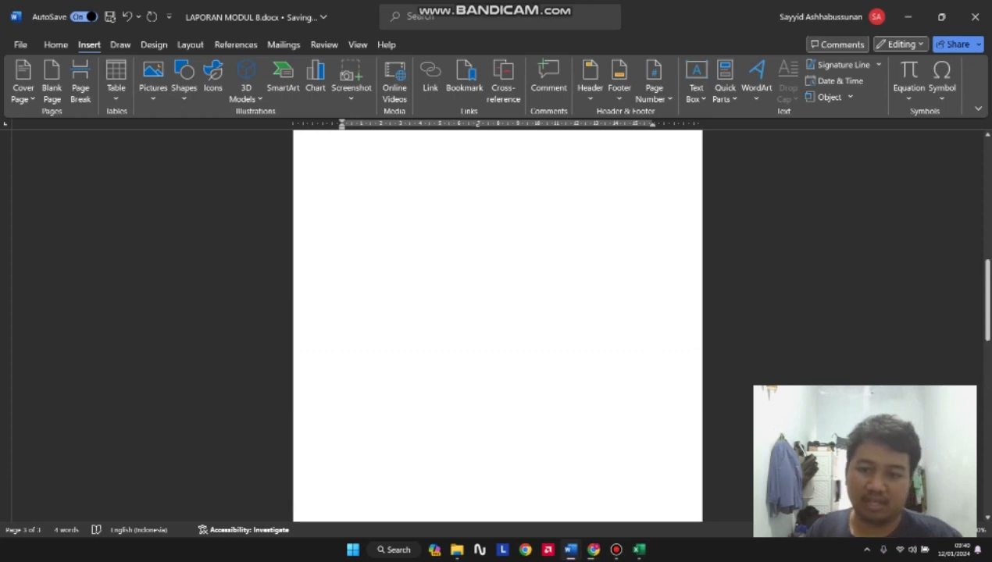
Step: Review the page numbers at the foot of the report's pages and the top-of-page number designs on offer
{"action": "scroll", "coordinate": [498, 320], "scroll_direction": "down", "scroll_amount": 4}
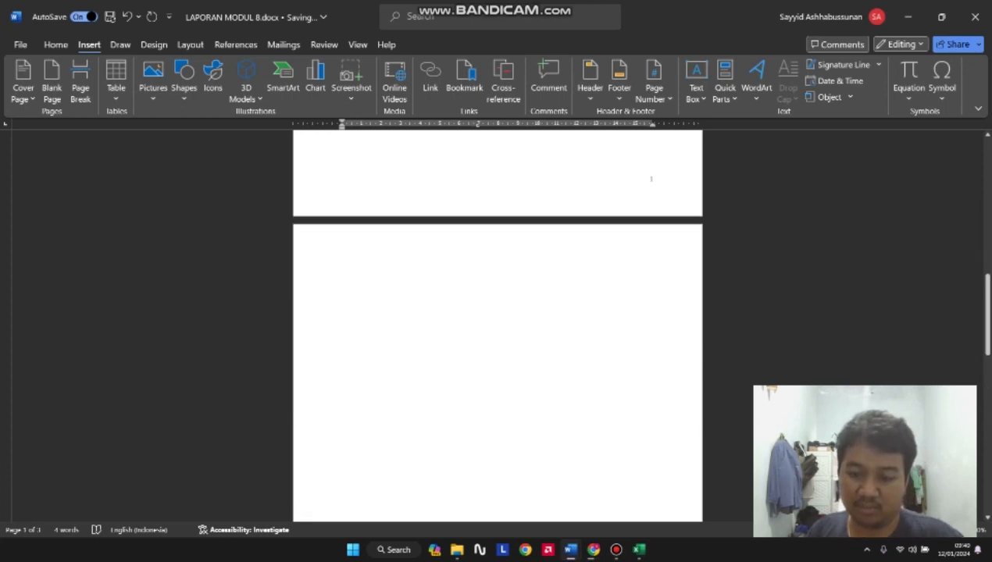
{"action": "scroll", "coordinate": [497, 320], "scroll_direction": "up", "scroll_amount": 7}
{"action": "scroll", "coordinate": [498, 320], "scroll_direction": "down", "scroll_amount": 2}
{"action": "scroll", "coordinate": [498, 320], "scroll_direction": "up", "scroll_amount": 4}
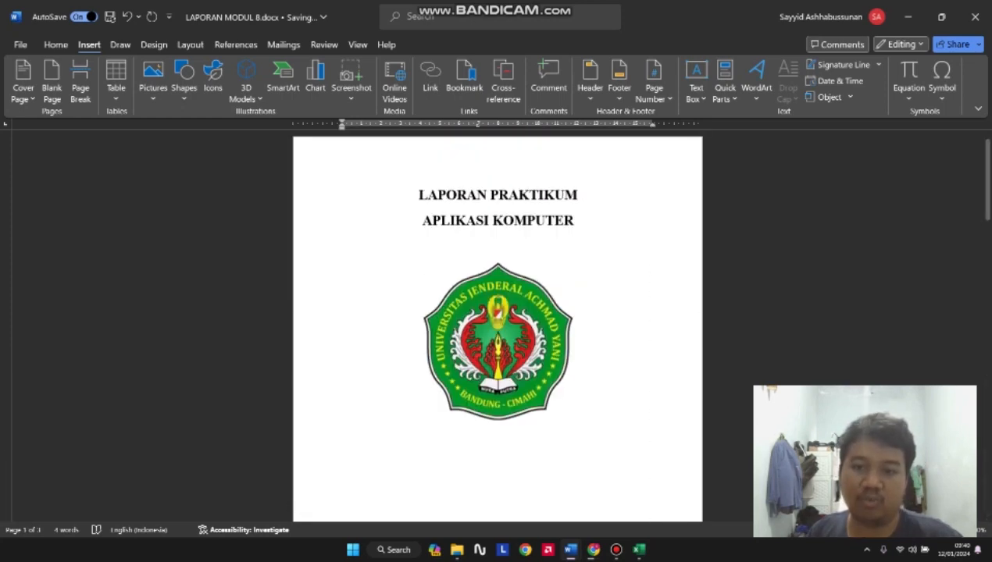
{"action": "left_click", "coordinate": [653, 82]}
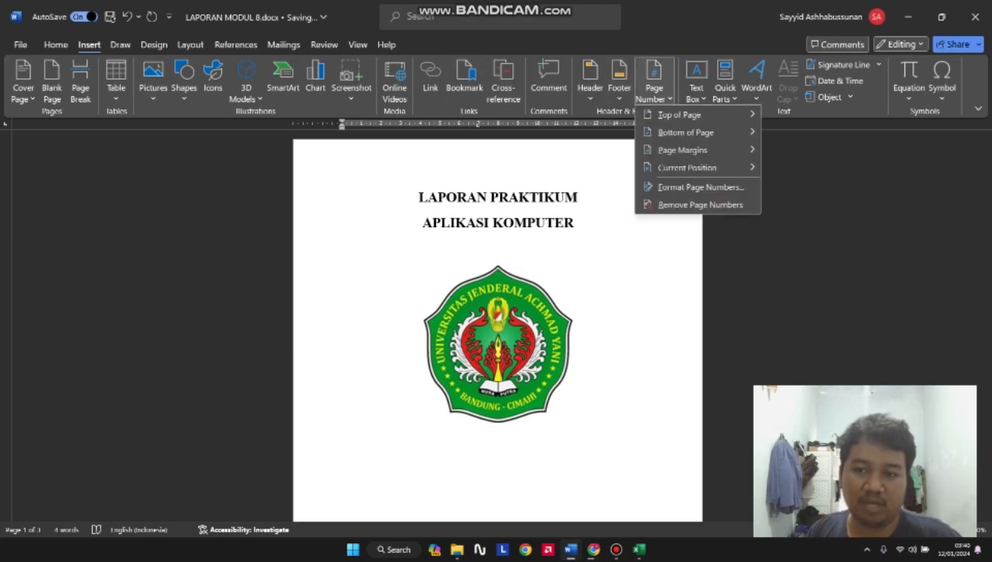
{"action": "mouse_move", "coordinate": [679, 115]}
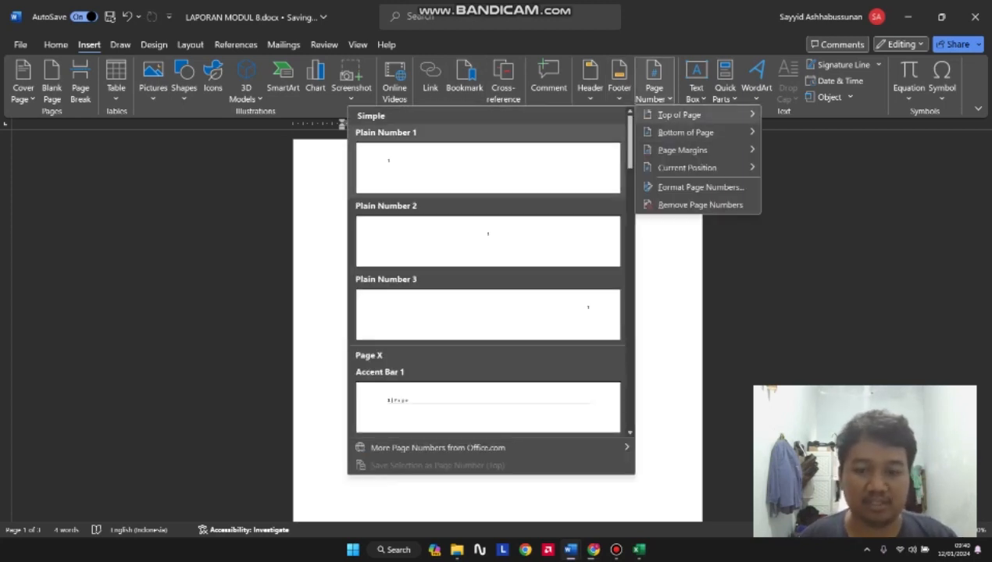
{"action": "key", "text": "Escape"}
{"action": "scroll", "coordinate": [497, 312], "scroll_direction": "down", "scroll_amount": 6}
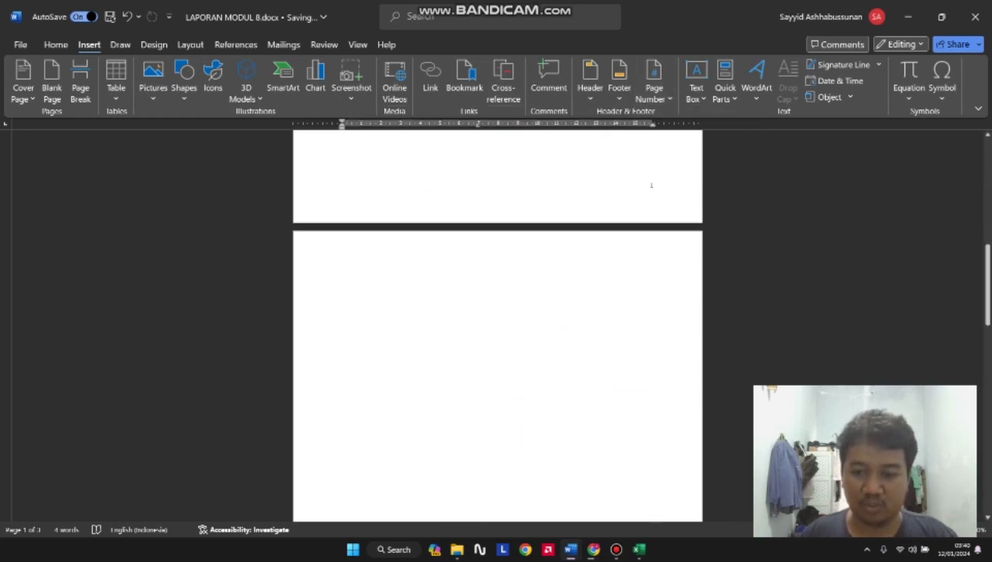
{"action": "scroll", "coordinate": [498, 313], "scroll_direction": "up", "scroll_amount": 6}
Step: Add page numbers at the top of the pages using the Plain Number 1 design and return to the body text
{"action": "left_click", "coordinate": [654, 78]}
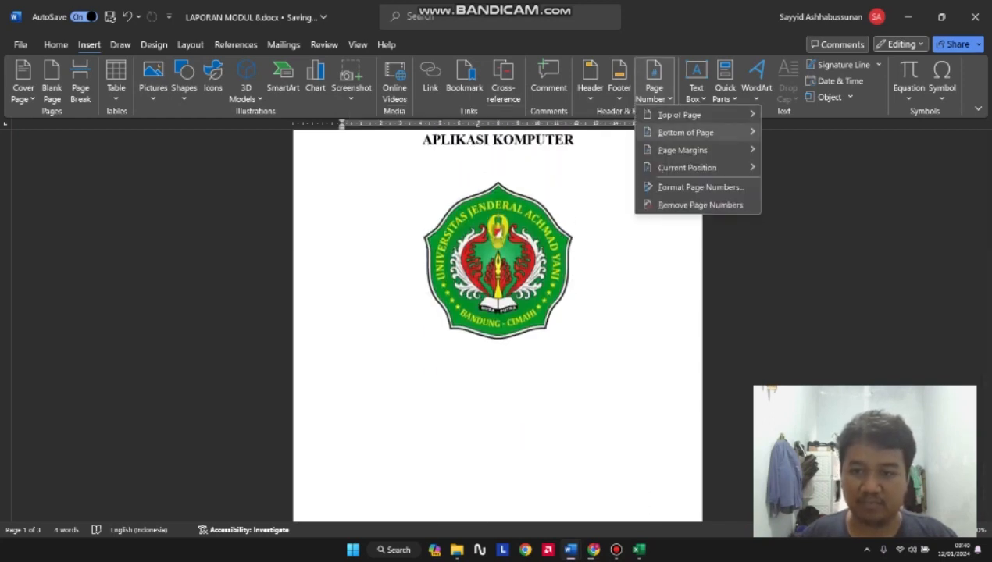
{"action": "mouse_move", "coordinate": [685, 132]}
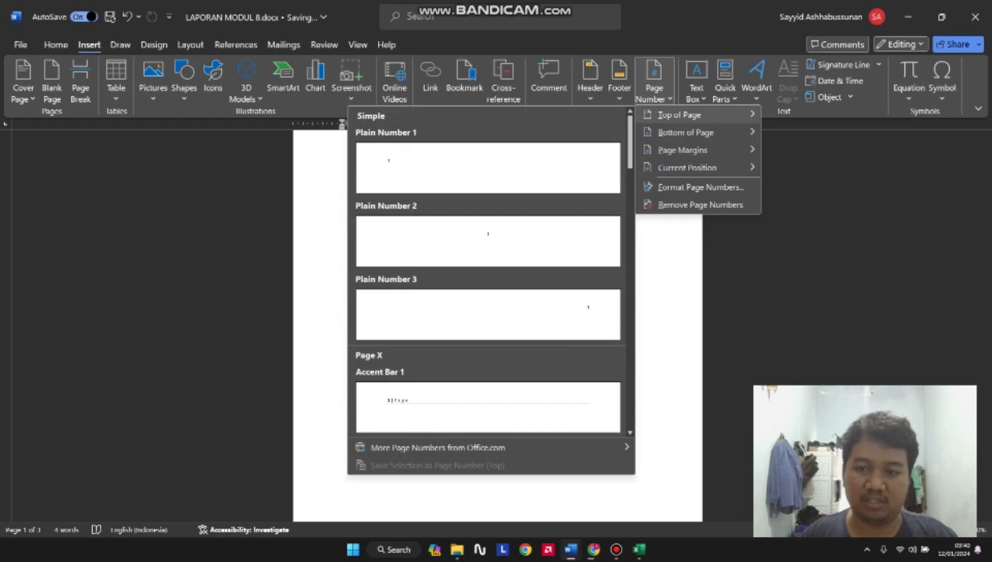
{"action": "left_click", "coordinate": [488, 168]}
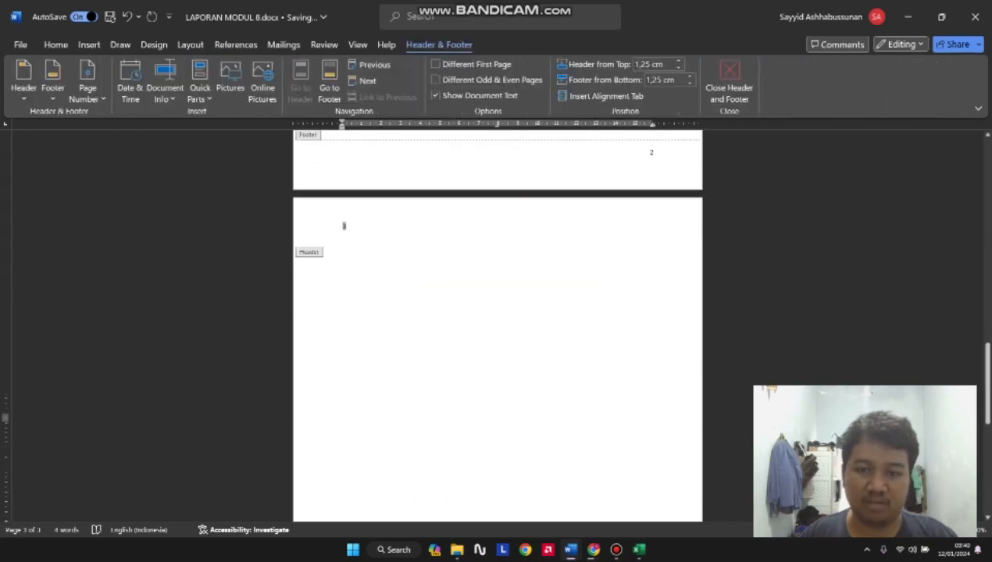
{"action": "scroll", "coordinate": [498, 312], "scroll_direction": "up", "scroll_amount": 15}
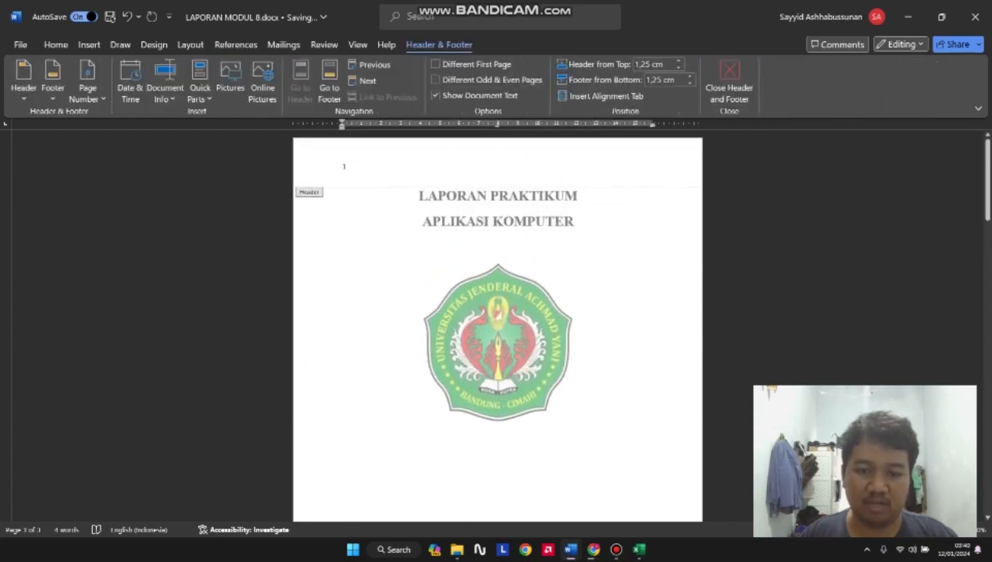
{"action": "double_click", "coordinate": [499, 246]}
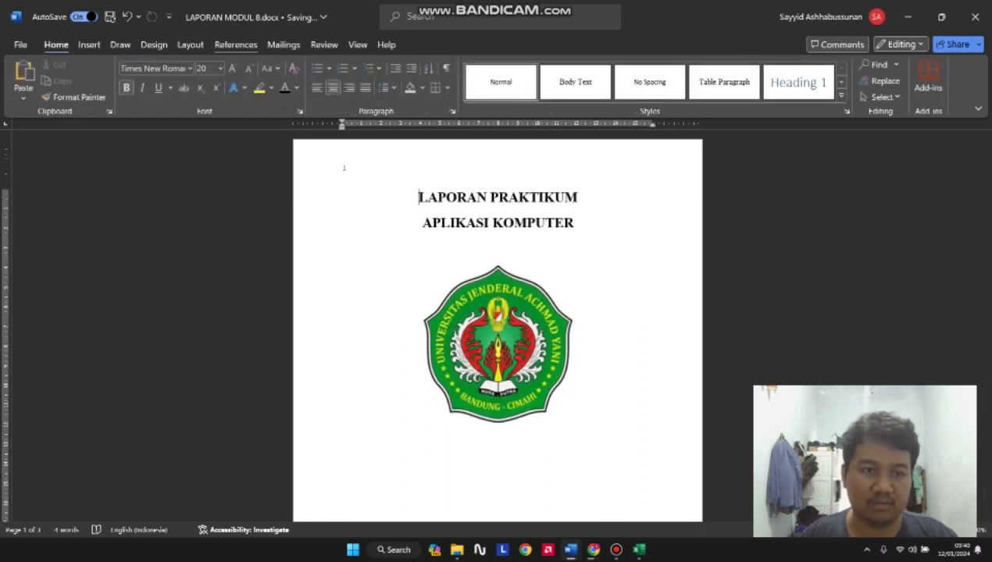
Step: Insert the built-in Banded header on the report's pages
{"action": "left_click", "coordinate": [154, 44]}
{"action": "left_click", "coordinate": [190, 44]}
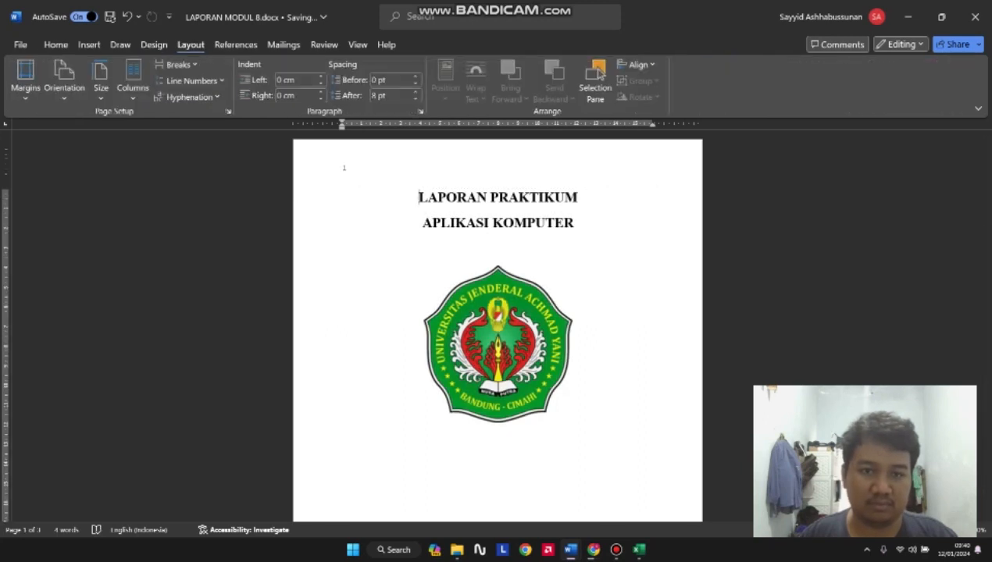
{"action": "left_click", "coordinate": [120, 45]}
{"action": "left_click", "coordinate": [154, 44]}
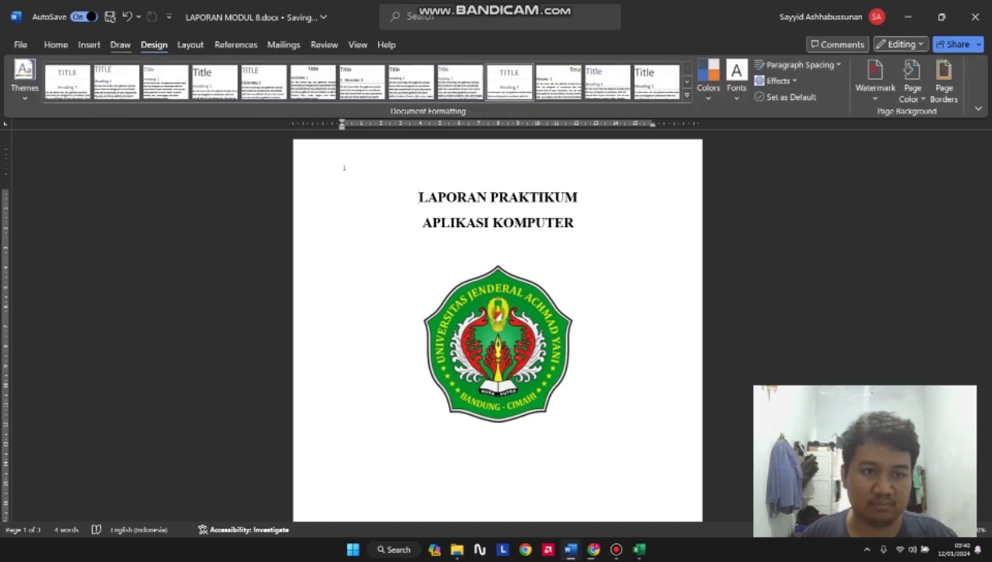
{"action": "left_click", "coordinate": [89, 44]}
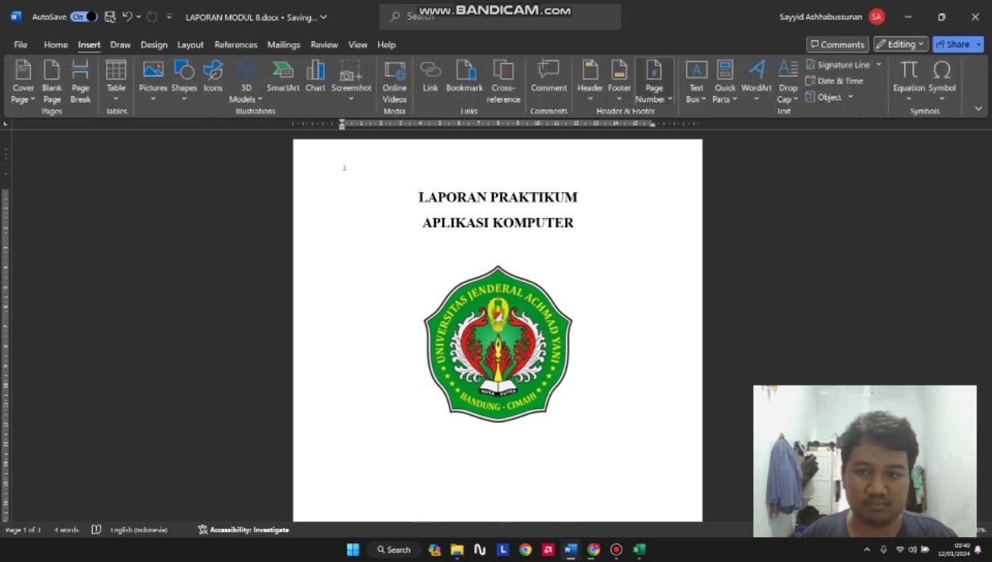
{"action": "left_click", "coordinate": [654, 92]}
{"action": "left_click", "coordinate": [589, 88]}
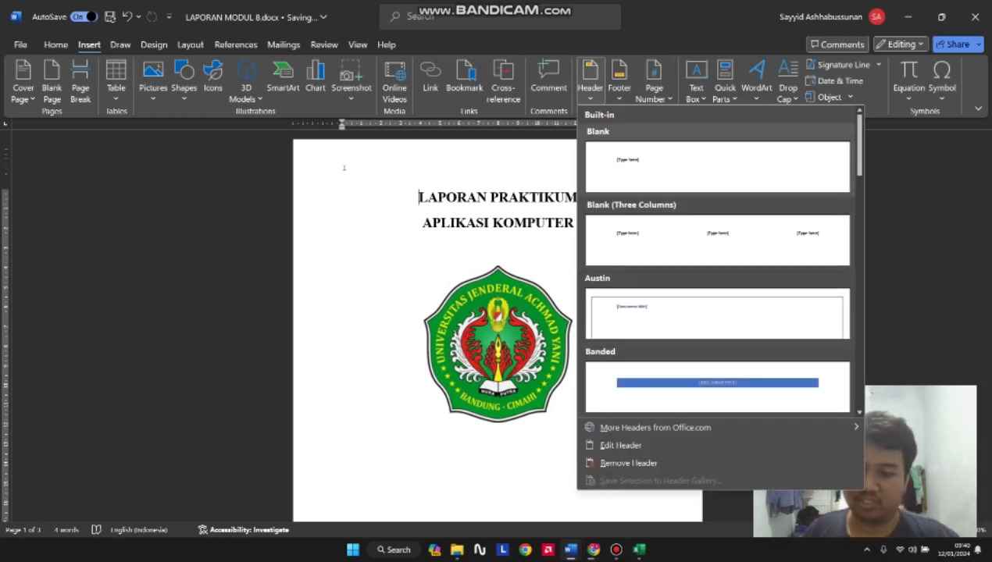
{"action": "left_click", "coordinate": [717, 384]}
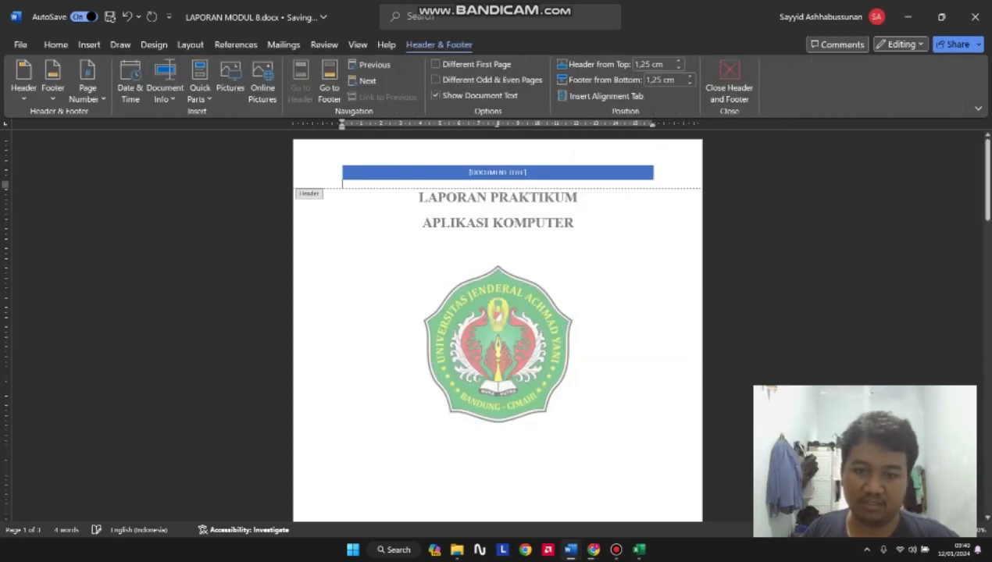
Step: Enter LAPORAN as the document title in the banded header and return to the body text
{"action": "left_click", "coordinate": [497, 172]}
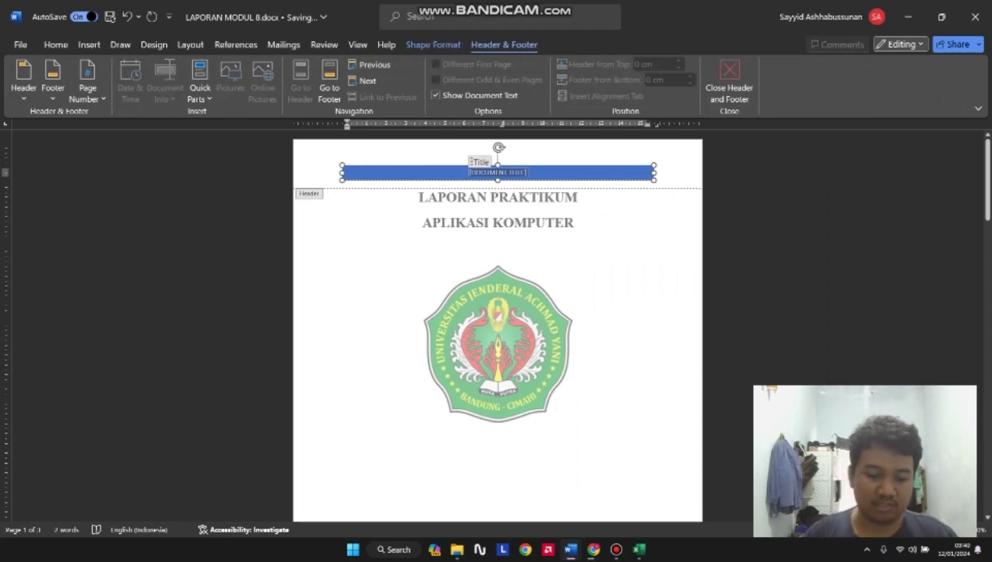
{"action": "type", "text": "LAP"}
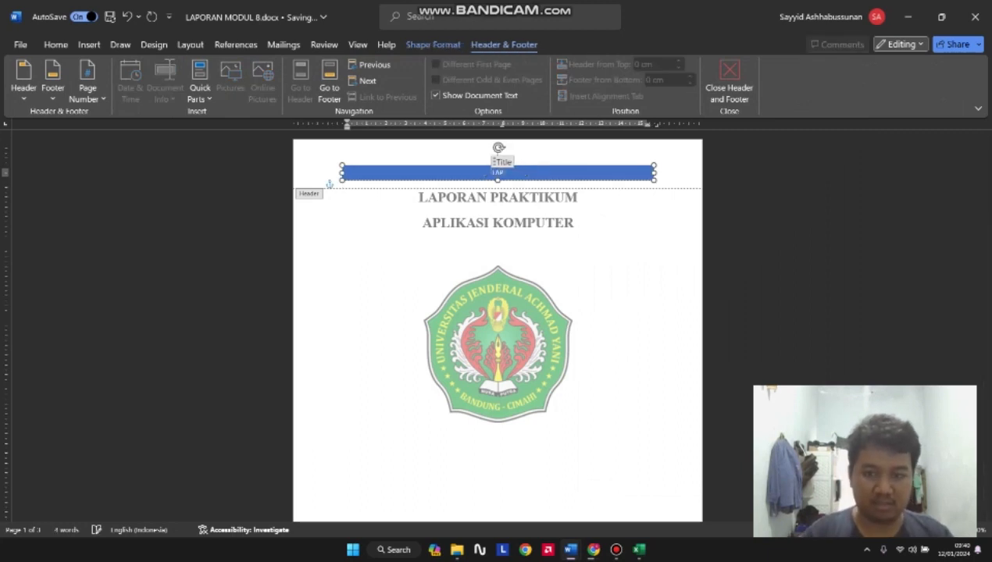
{"action": "type", "text": "ORAN"}
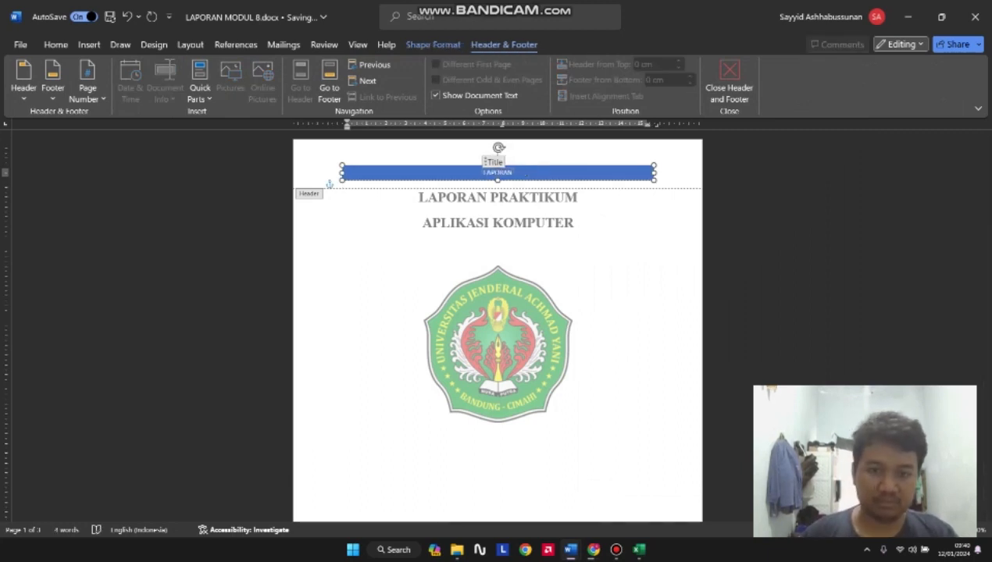
{"action": "double_click", "coordinate": [422, 412]}
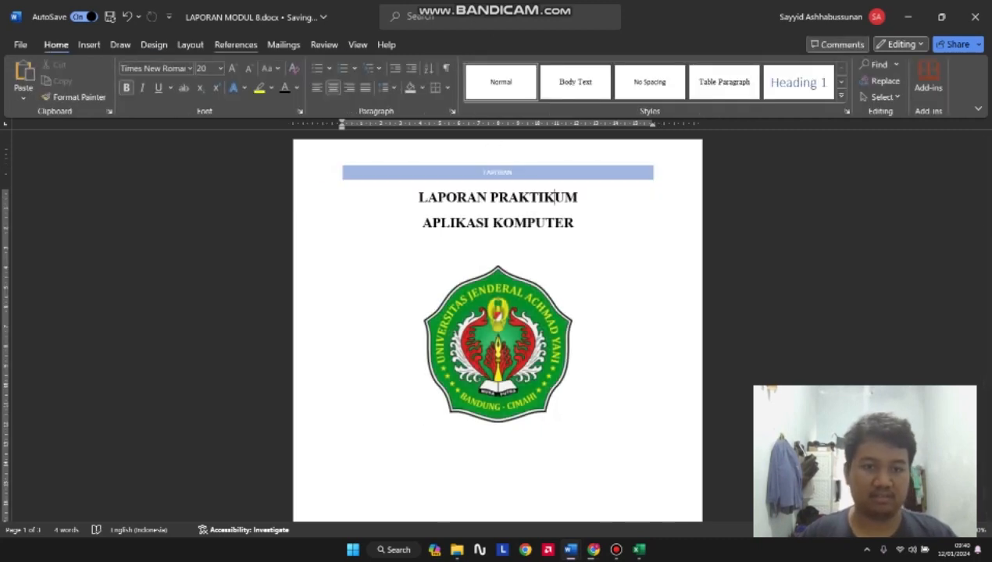
Step: Look over the built-in footer designs without applying one
{"action": "left_click", "coordinate": [89, 45]}
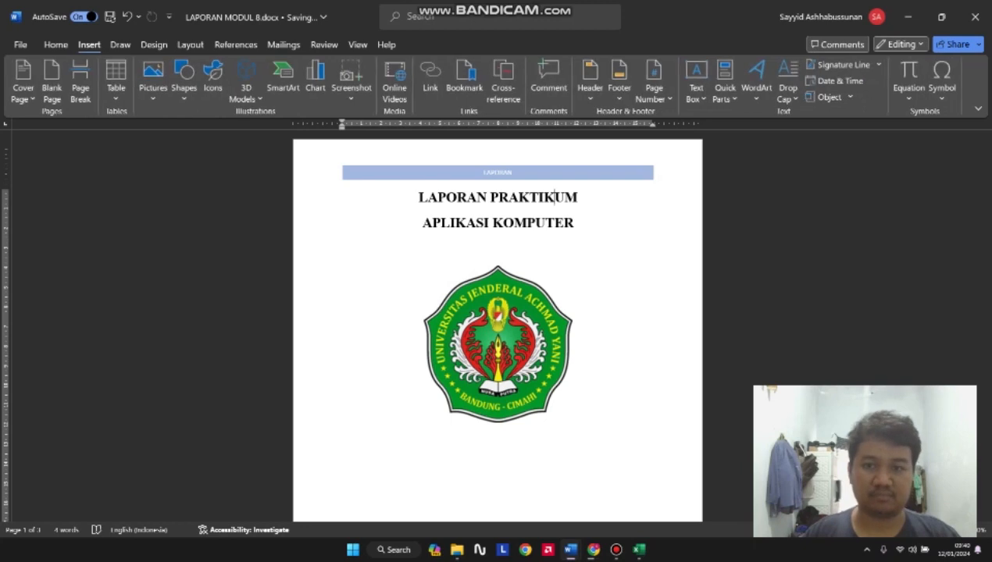
{"action": "left_click", "coordinate": [619, 78]}
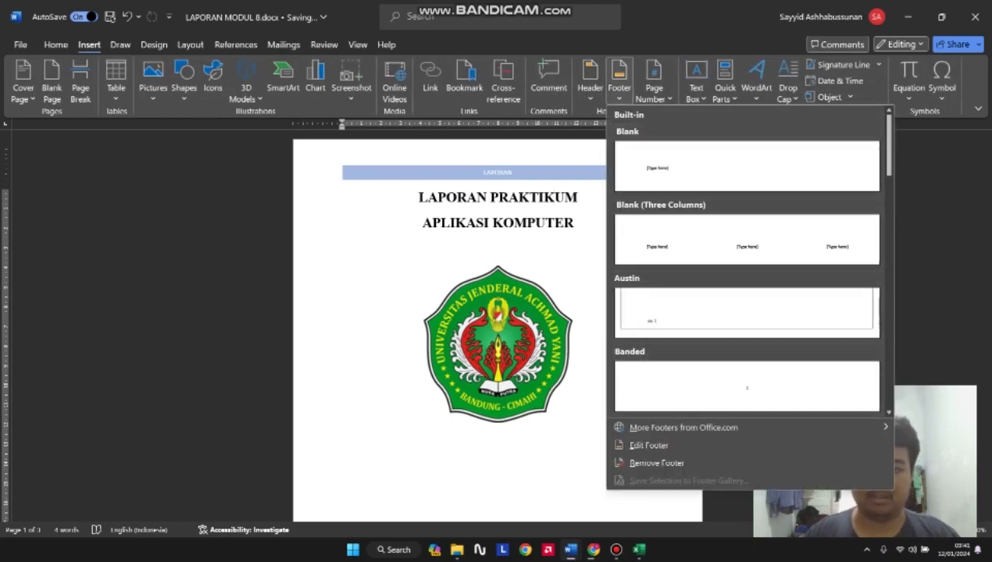
{"action": "left_click", "coordinate": [555, 197]}
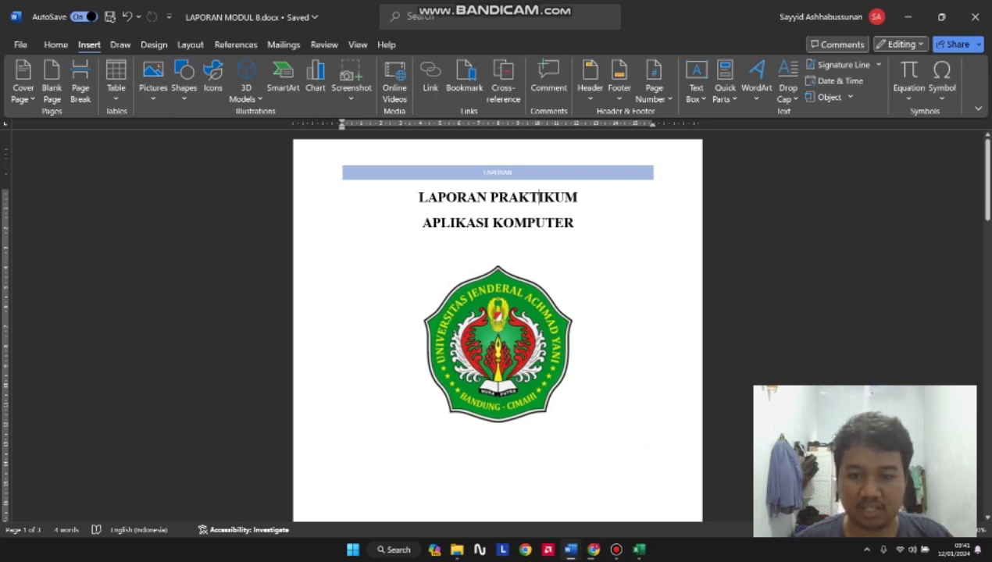
{"action": "left_click", "coordinate": [616, 550]}
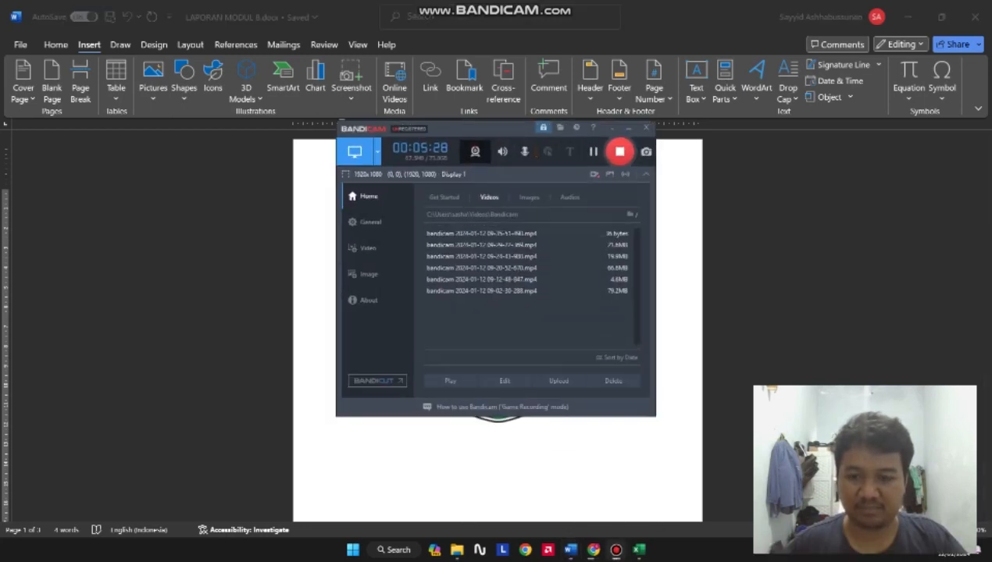
{"action": "left_click", "coordinate": [619, 152]}
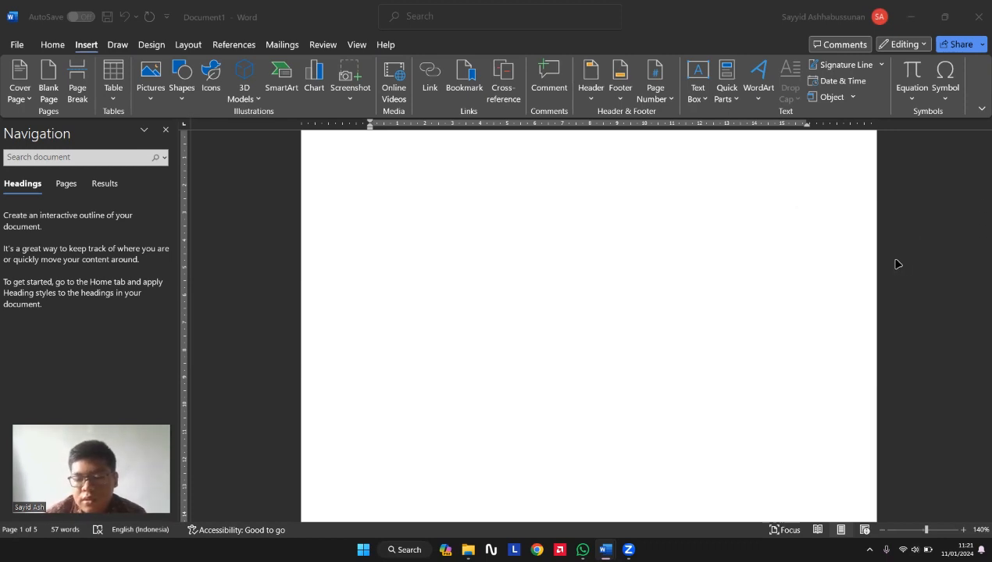
Step: Insert an Automatic Table 2 table of contents at the start of Document1 and dismiss the heading-style notice
{"action": "left_click", "coordinate": [800, 258]}
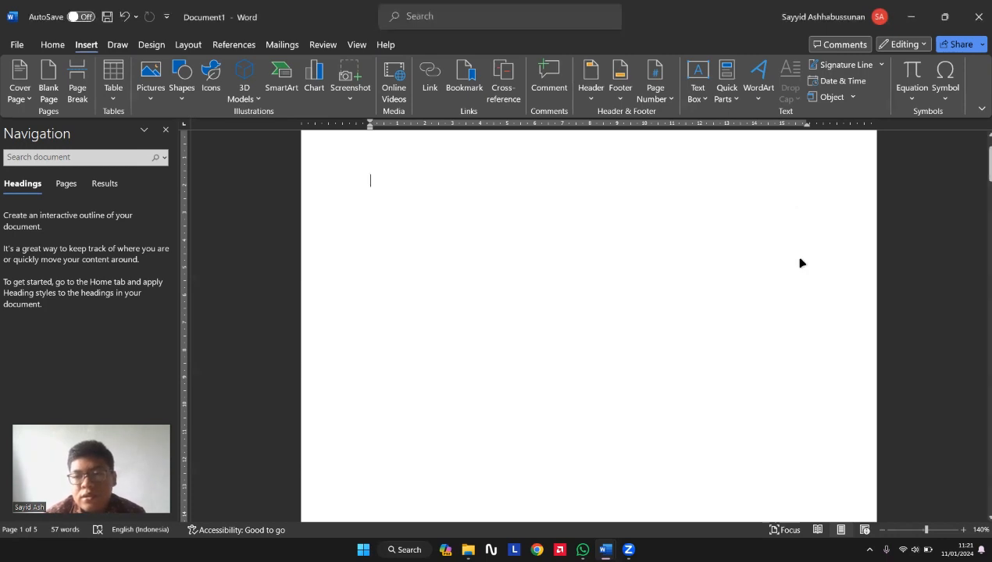
{"action": "left_click_drag", "start_coordinate": [983, 182], "coordinate": [967, 164]}
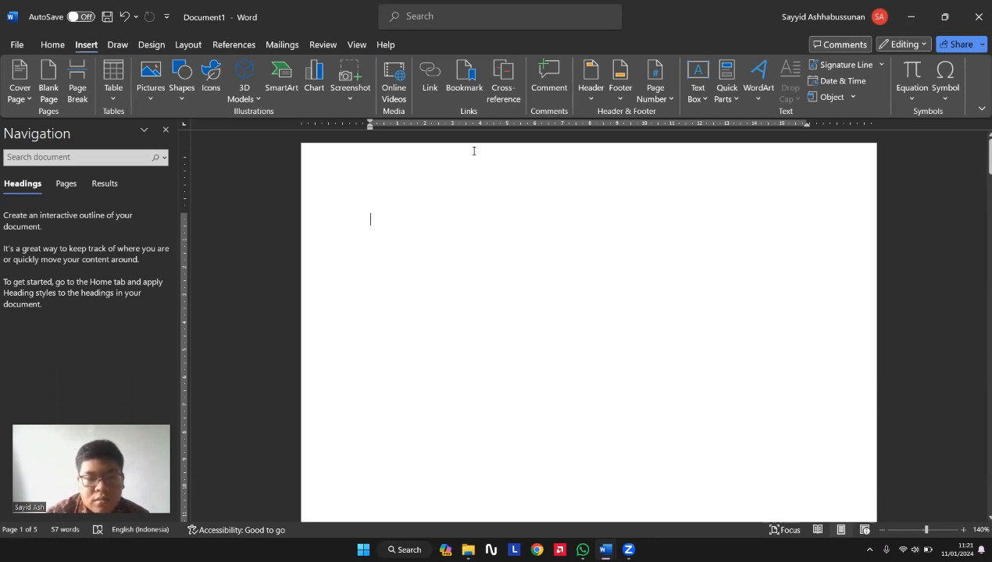
{"action": "left_click", "coordinate": [229, 45]}
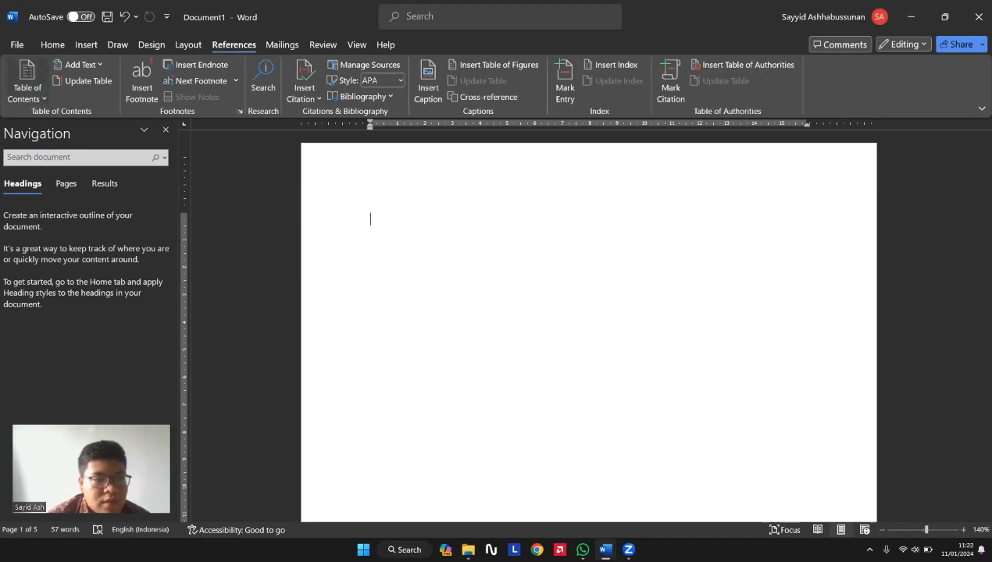
{"action": "left_click", "coordinate": [38, 95]}
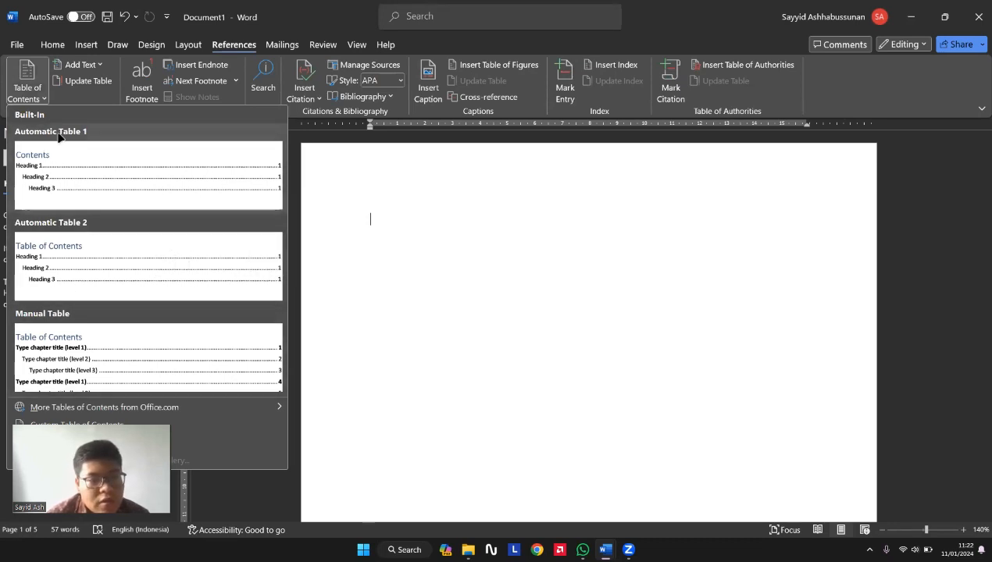
{"action": "left_click", "coordinate": [122, 251]}
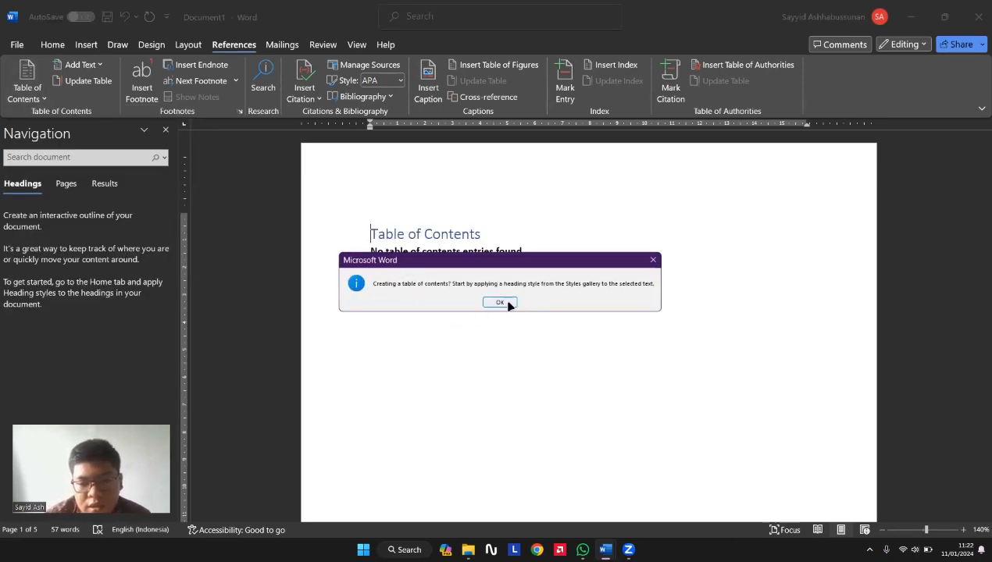
{"action": "left_click", "coordinate": [500, 302]}
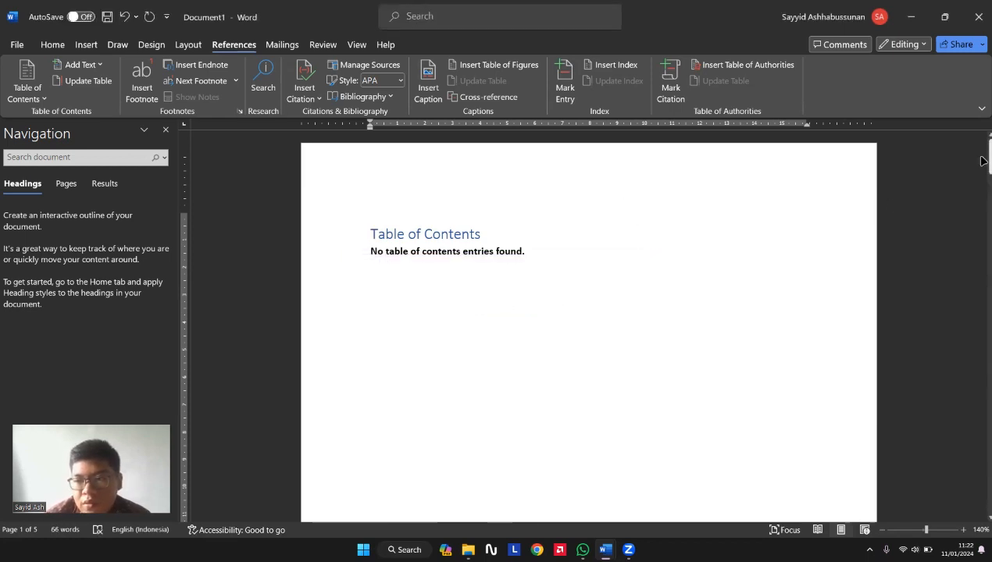
Step: Mark the line "MODUL 1 Mempelajari Konsep Microsoft word 2010" as a Level 1 entry for the table of contents
{"action": "left_click_drag", "start_coordinate": [983, 158], "coordinate": [983, 232]}
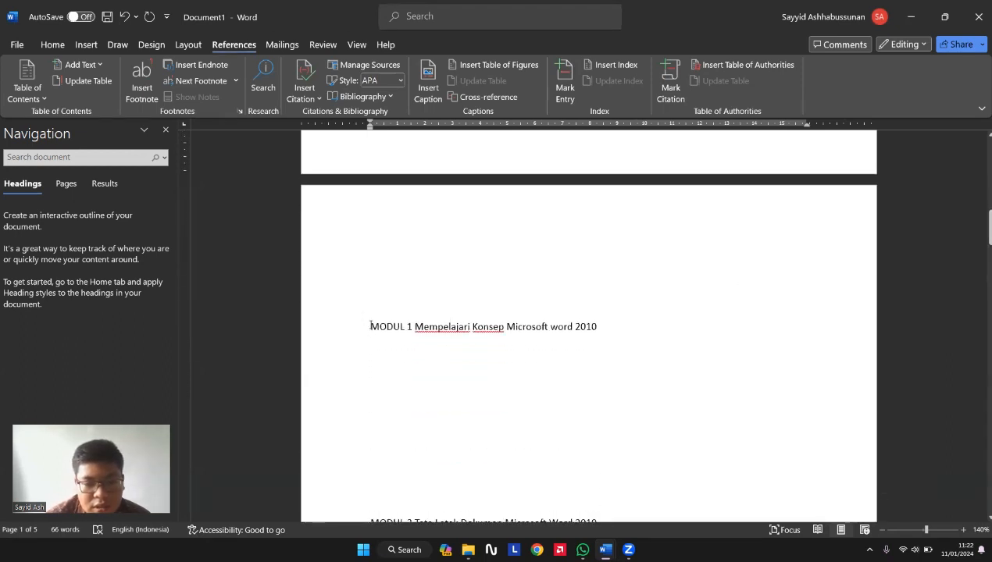
{"action": "left_click_drag", "start_coordinate": [489, 316], "coordinate": [593, 327]}
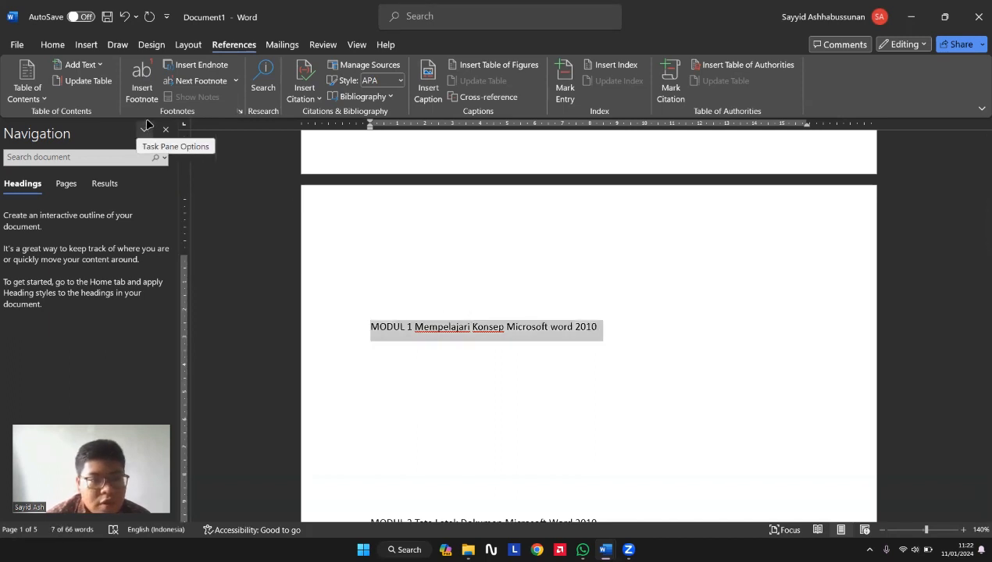
{"action": "left_click", "coordinate": [102, 64]}
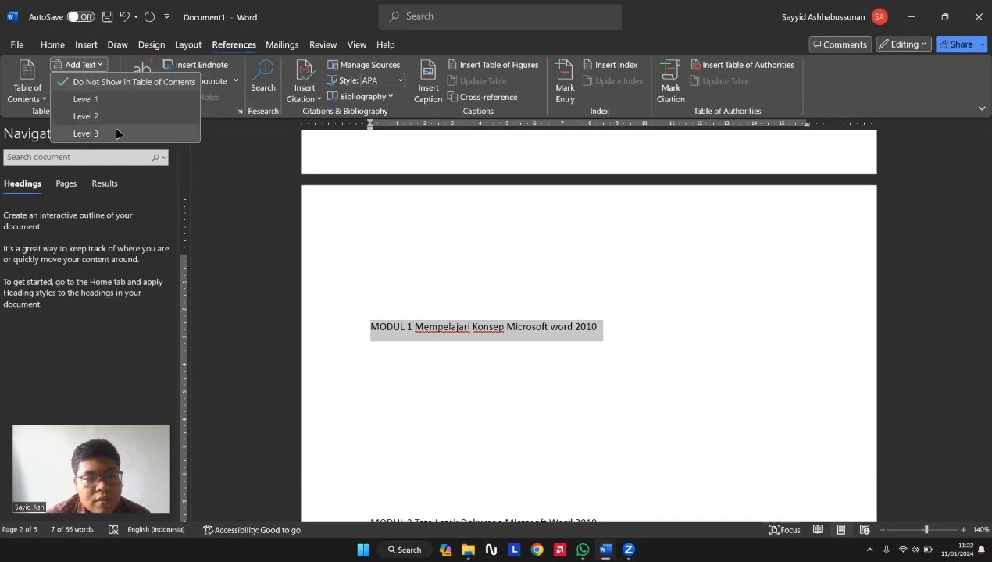
{"action": "left_click", "coordinate": [86, 99]}
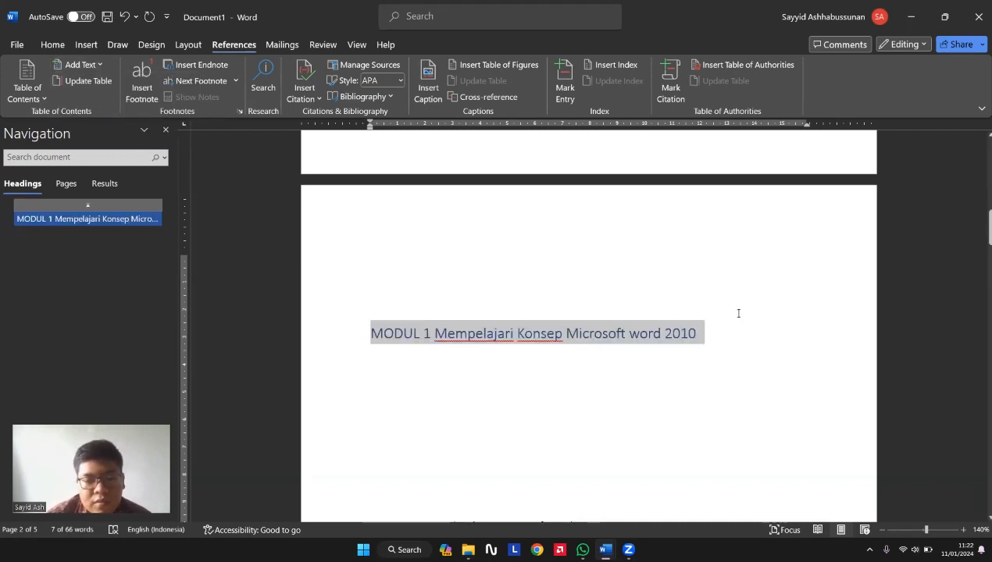
Step: Update the table of contents at the start of the document to include the MODUL 1 heading
{"action": "key", "text": "Up"}
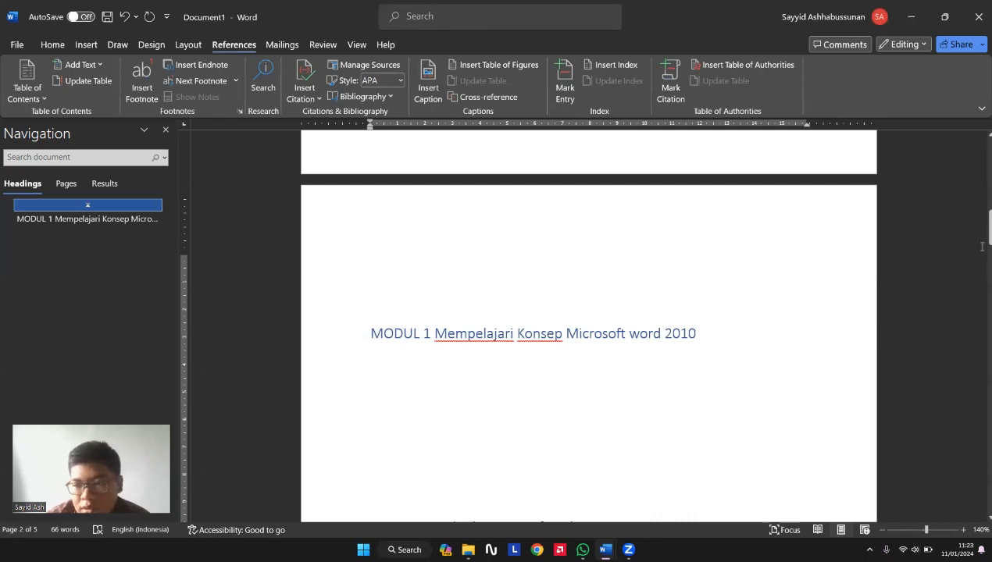
{"action": "left_click_drag", "start_coordinate": [987, 234], "coordinate": [983, 165]}
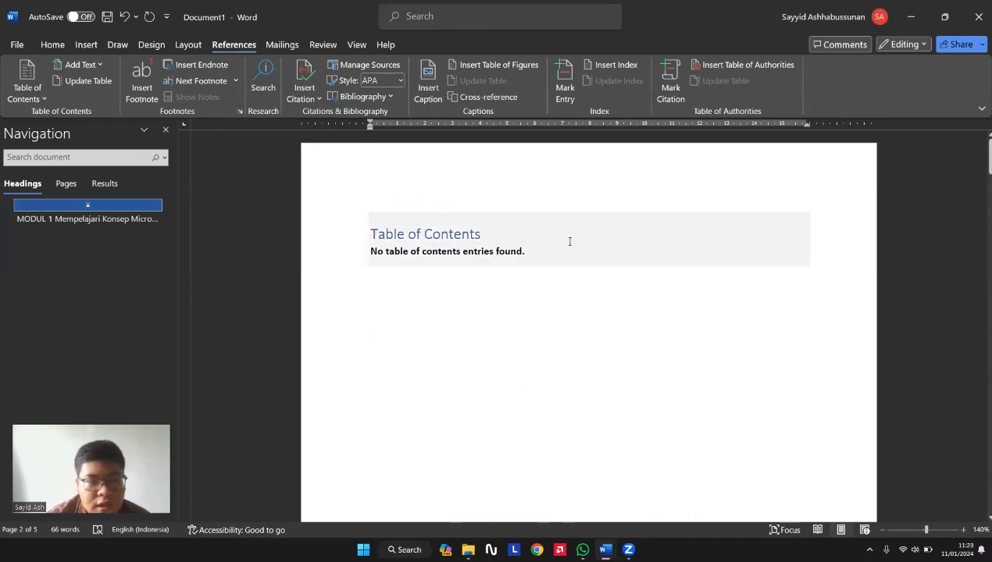
{"action": "left_click", "coordinate": [88, 82]}
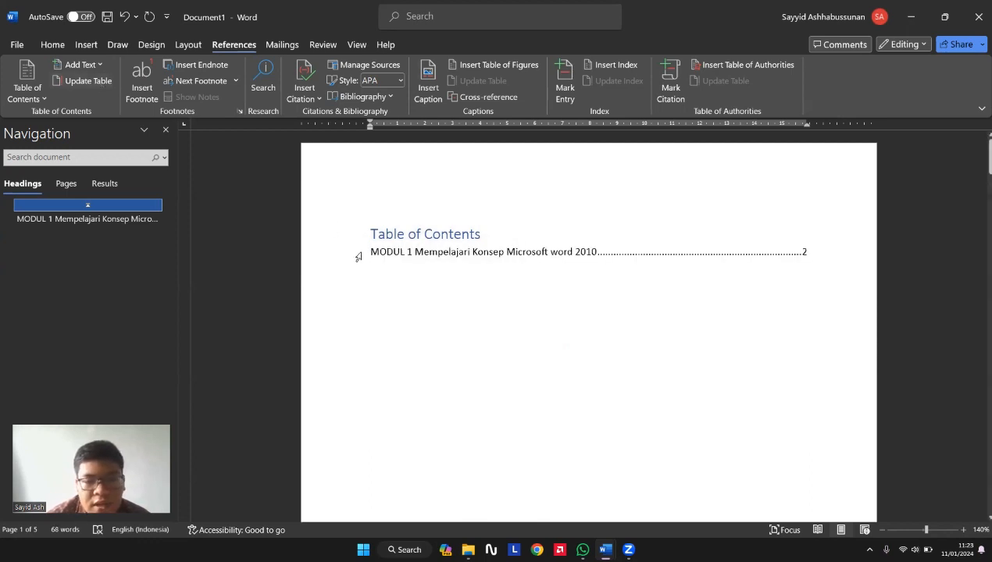
{"action": "left_click", "coordinate": [452, 254]}
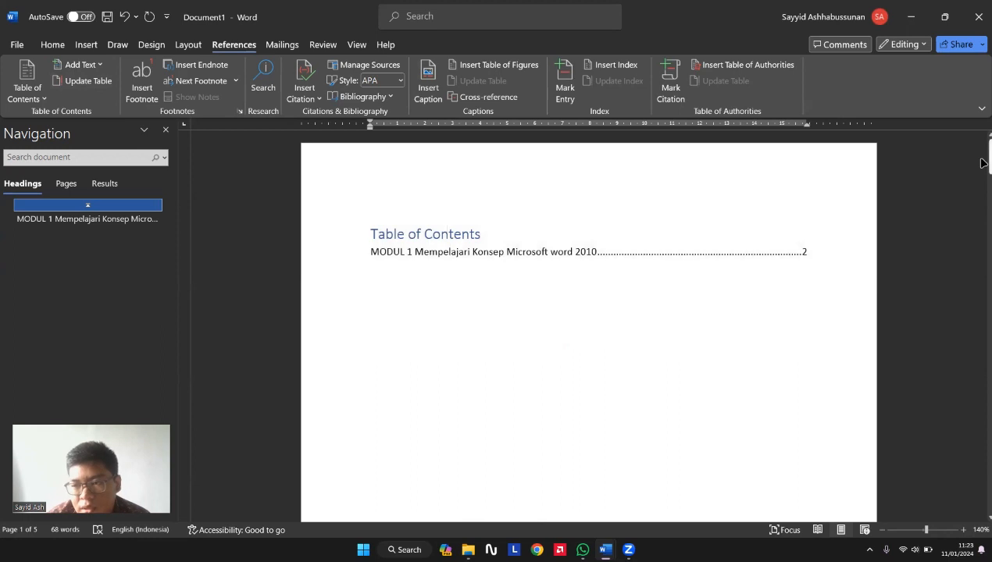
Step: Mark the line "MODUL 2 Tata Letak Dokumen Microsoft Word 2010" as a Level 1 entry for the table of contents
{"action": "left_click_drag", "start_coordinate": [983, 162], "coordinate": [982, 255]}
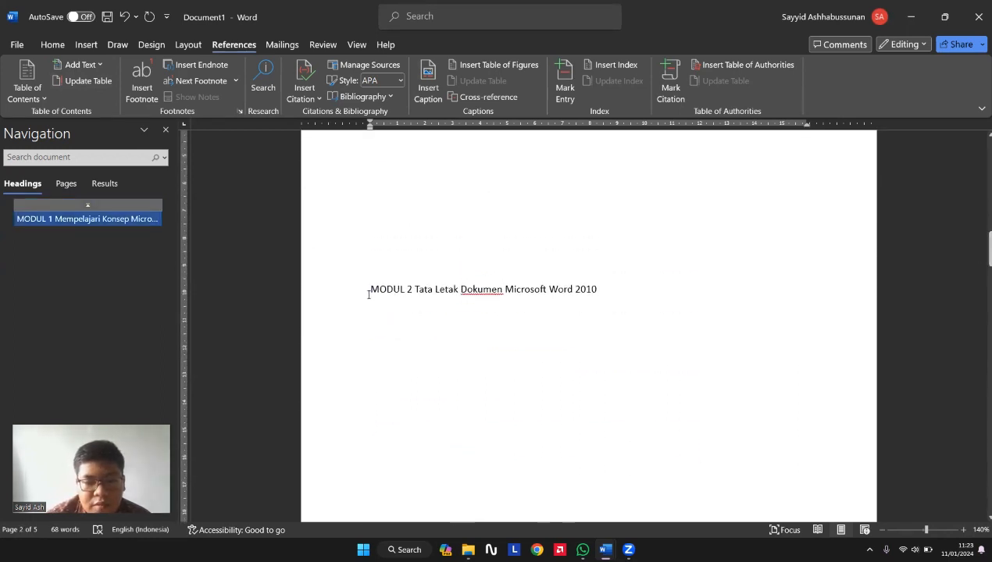
{"action": "left_click_drag", "start_coordinate": [368, 294], "coordinate": [650, 480]}
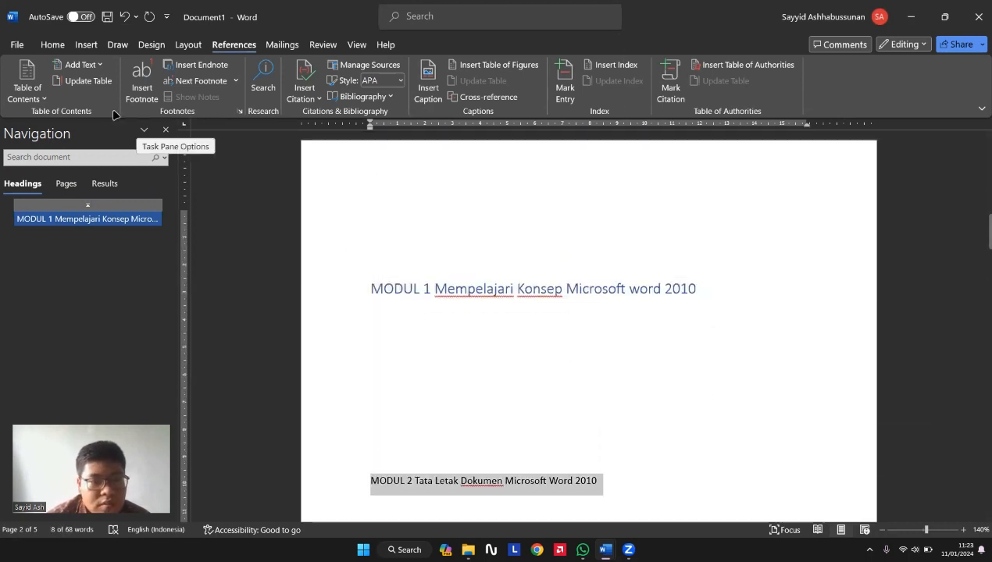
{"action": "left_click", "coordinate": [99, 67]}
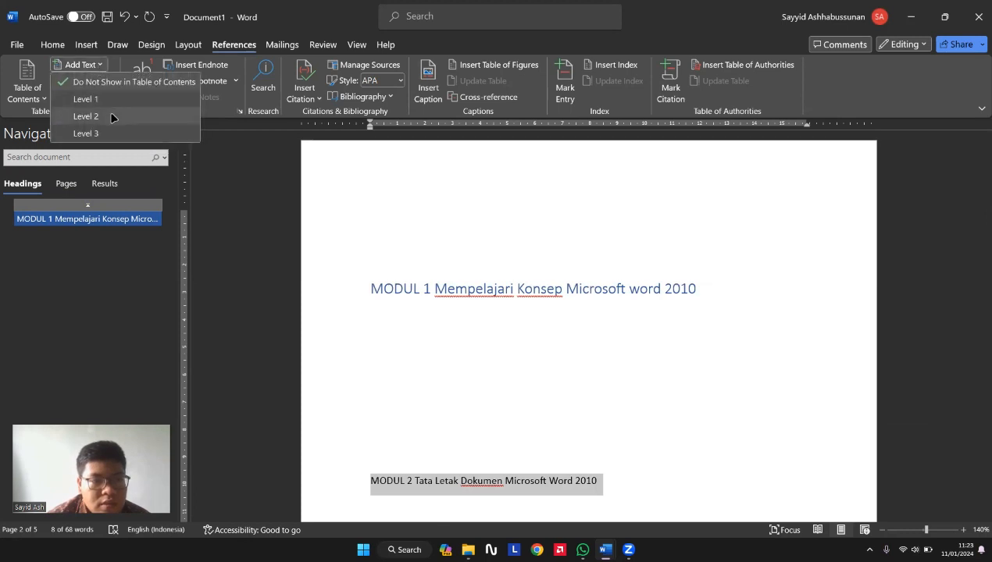
{"action": "left_click", "coordinate": [111, 97]}
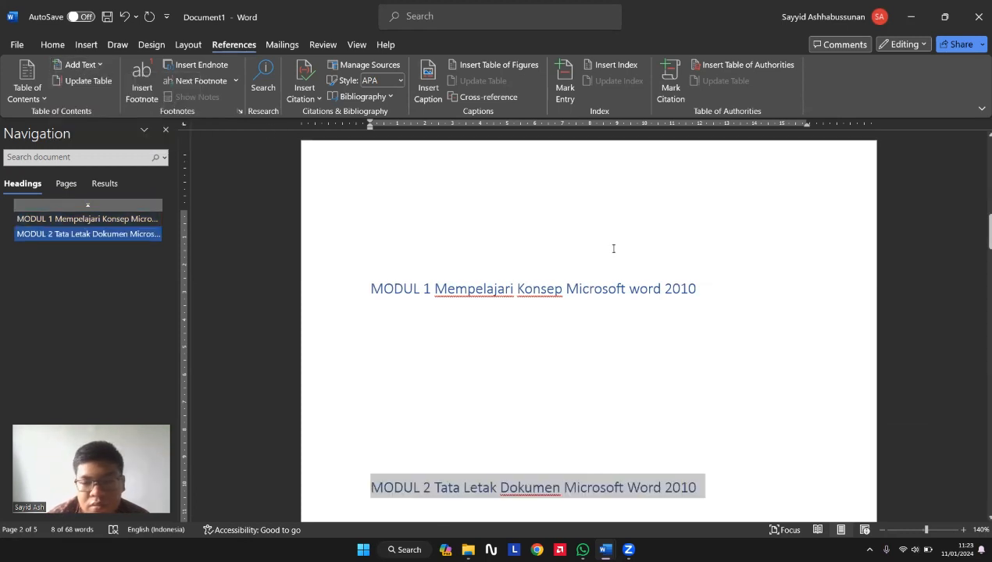
Step: Mark only the line "MODUL 3 Desain Microsoft Word" as a Level 1 entry for the table of contents
{"action": "left_click_drag", "start_coordinate": [985, 238], "coordinate": [986, 280]}
{"action": "left_click_drag", "start_coordinate": [372, 353], "coordinate": [552, 385]}
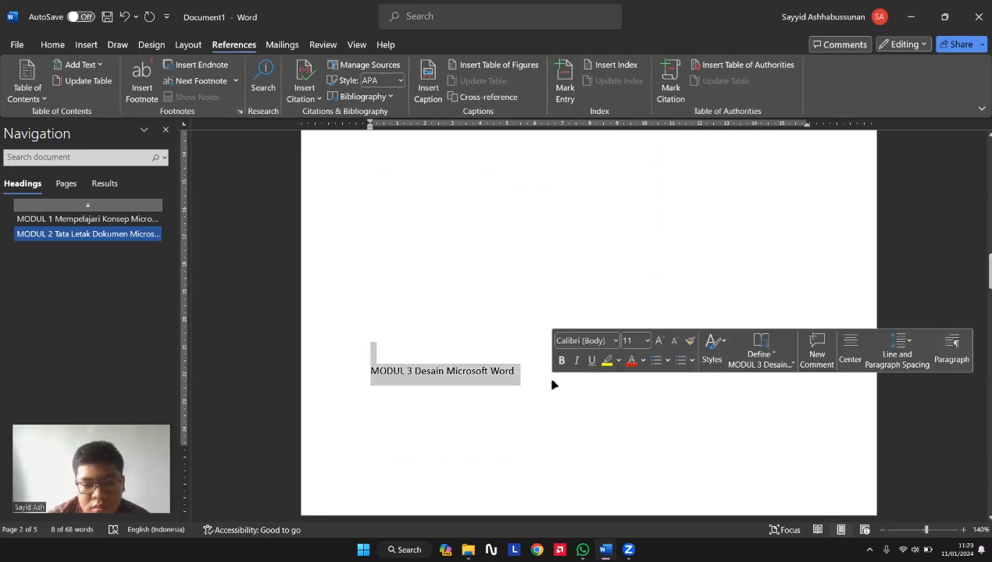
{"action": "left_click", "coordinate": [367, 370]}
{"action": "key", "text": "shift+Right"}
{"action": "key", "text": "shift+Right"}
{"action": "key", "text": "shift+Right"}
{"action": "key", "text": "shift+Right"}
{"action": "key", "text": "shift+Right"}
{"action": "key", "text": "shift+Right"}
{"action": "key", "text": "shift+Right"}
{"action": "key", "text": "shift+Right"}
{"action": "key", "text": "shift+Right"}
{"action": "key", "text": "shift+Right"}
{"action": "key", "text": "shift+Right"}
{"action": "key", "text": "shift+Right"}
{"action": "key", "text": "shift+Right"}
{"action": "key", "text": "shift+Right"}
{"action": "key", "text": "shift+Right"}
{"action": "key", "text": "shift+Right"}
{"action": "key", "text": "shift+Right"}
{"action": "key", "text": "shift+Right"}
{"action": "key", "text": "shift+Right"}
{"action": "key", "text": "shift+Right"}
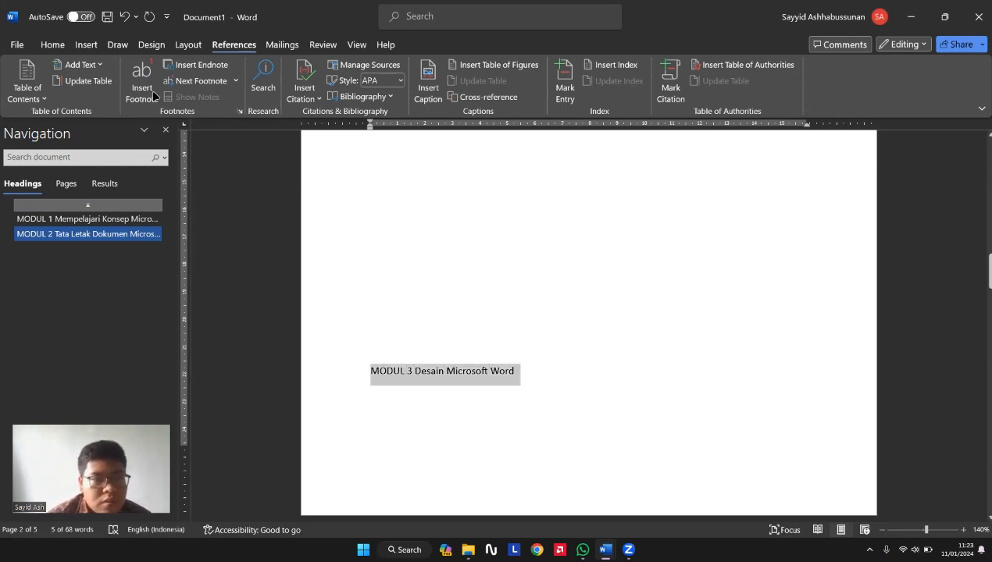
{"action": "left_click", "coordinate": [78, 65]}
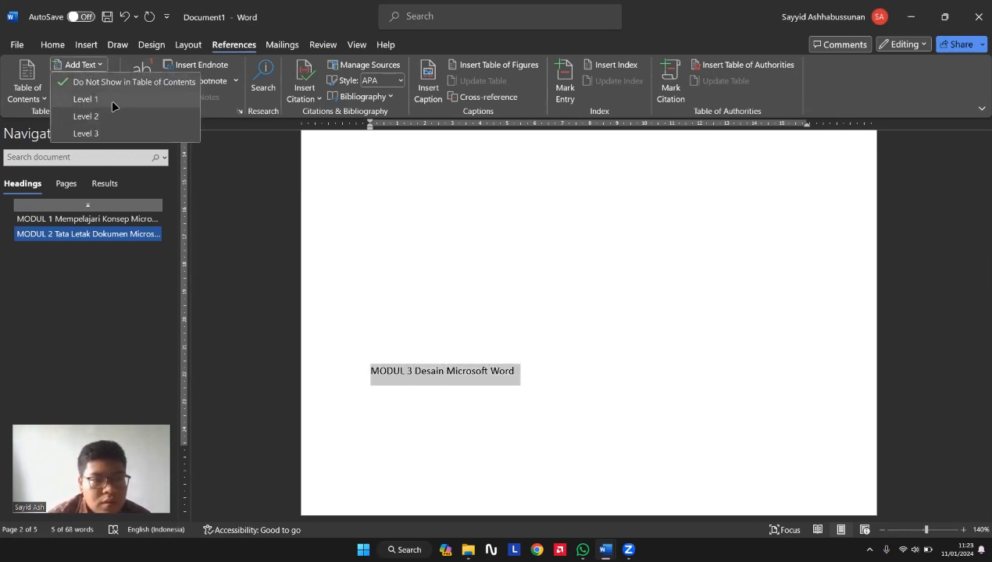
{"action": "left_click", "coordinate": [112, 105]}
Step: Mark the line "MODUL 4 Desain Microsoft Word" on the following page as a Level 1 table of contents entry
{"action": "key", "text": "Right"}
{"action": "key", "text": "Down"}
{"action": "key", "text": "Down"}
{"action": "key", "text": "Down"}
{"action": "key", "text": "Down"}
{"action": "key", "text": "Down"}
{"action": "key", "text": "Down"}
{"action": "key", "text": "Down"}
{"action": "key", "text": "Down"}
{"action": "key", "text": "Down"}
{"action": "key", "text": "Down"}
{"action": "key", "text": "Down"}
{"action": "key", "text": "Down"}
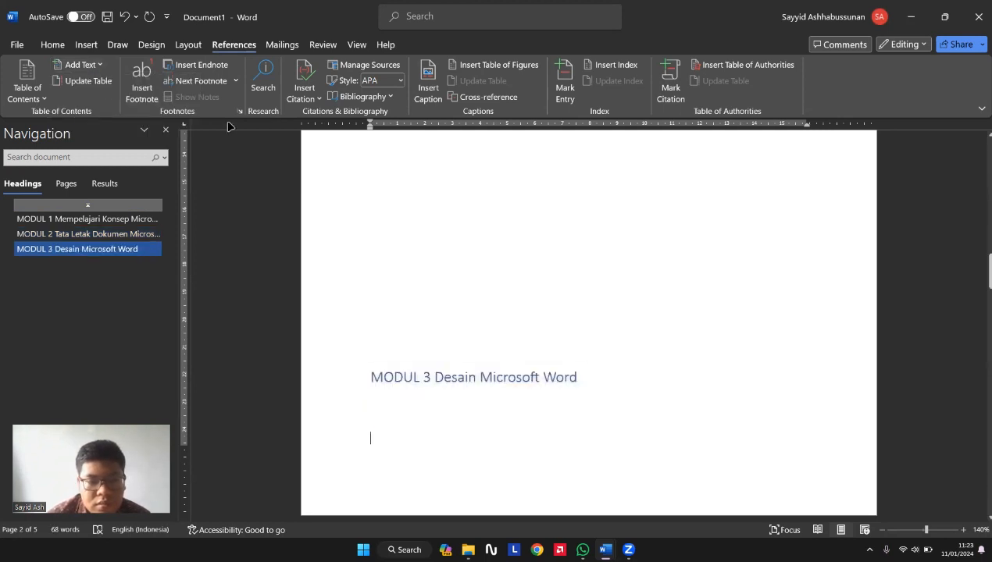
{"action": "key", "text": "Up"}
{"action": "key", "text": "Up"}
{"action": "key", "text": "Up"}
{"action": "key", "text": "Up"}
{"action": "key", "text": "Up"}
{"action": "key", "text": "Up"}
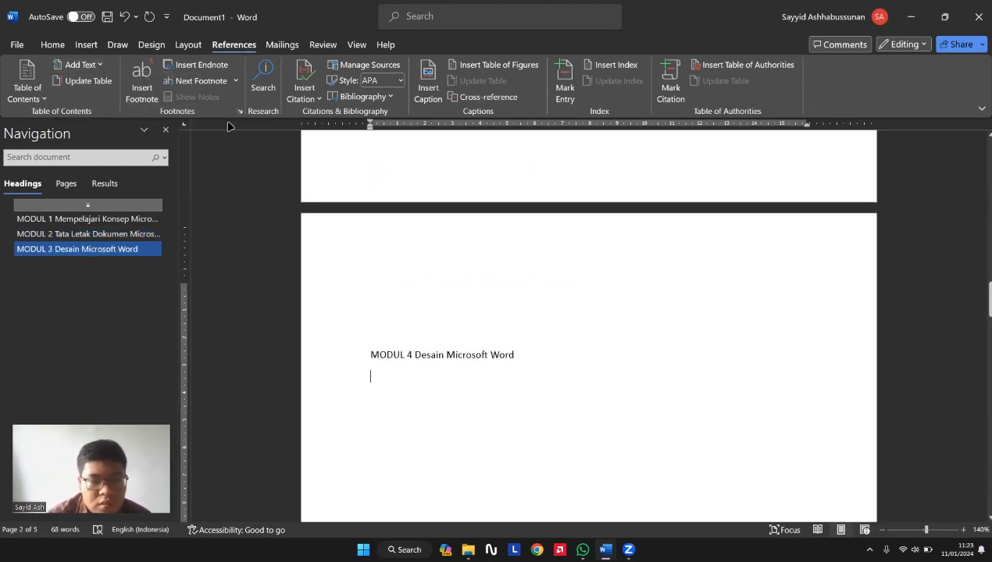
{"action": "key", "text": "ctrl+shift+Left"}
{"action": "key", "text": "ctrl+shift+Left"}
{"action": "key", "text": "ctrl+shift+Left"}
{"action": "key", "text": "ctrl+shift+Left"}
{"action": "key", "text": "ctrl+shift+Left"}
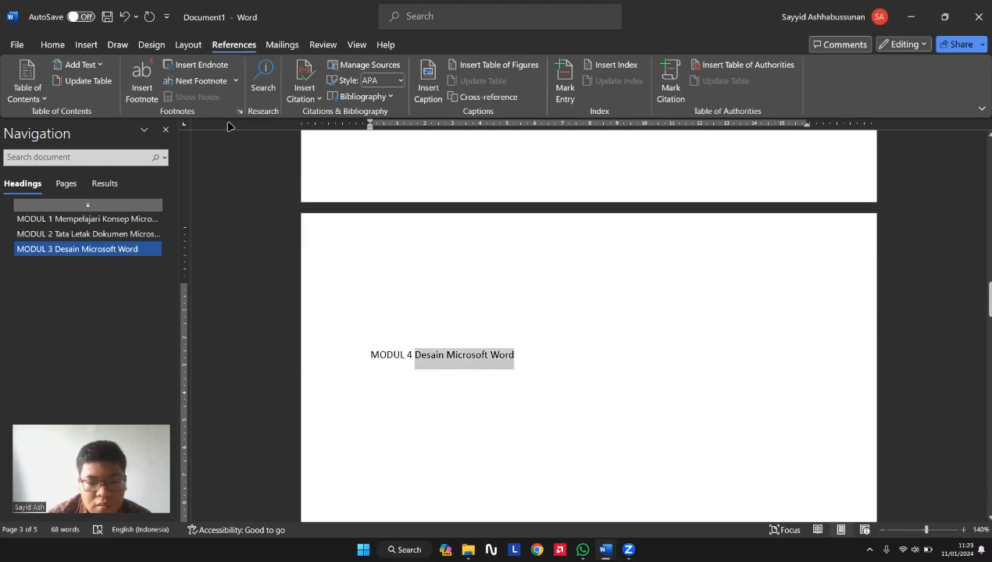
{"action": "left_click", "coordinate": [65, 62]}
{"action": "left_click", "coordinate": [123, 98]}
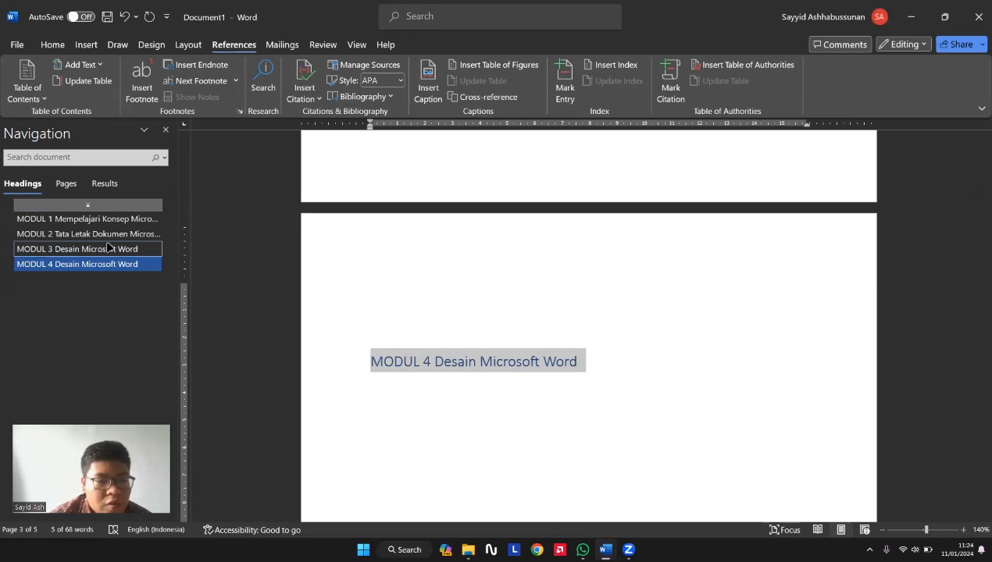
Step: Go through the MODUL 3 and MODUL 4 headings and mark "MODUL 5 Penggunaan Mail Merge" as a Level 1 table of contents entry
{"action": "left_click", "coordinate": [98, 250]}
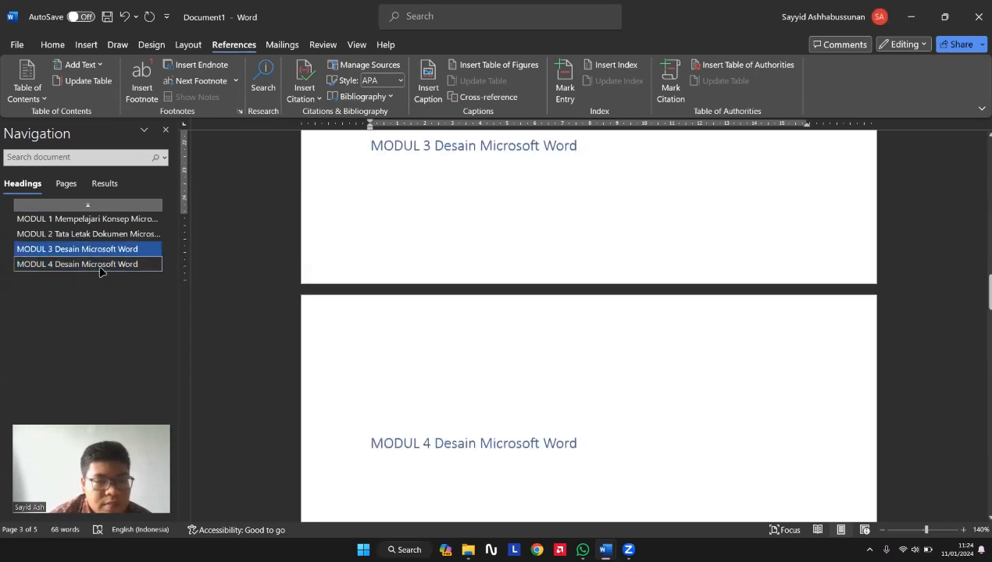
{"action": "left_click", "coordinate": [101, 267]}
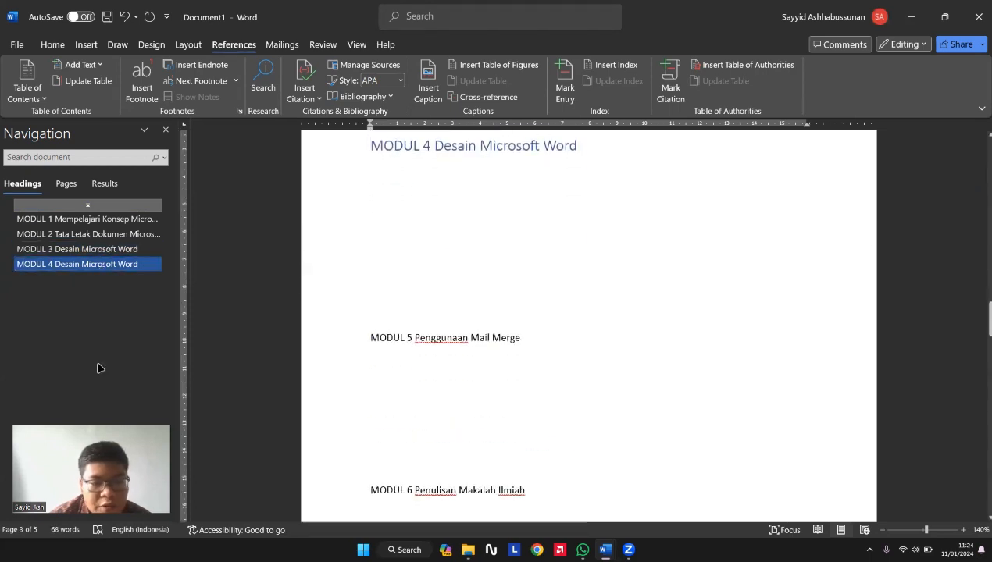
{"action": "left_click_drag", "start_coordinate": [561, 338], "coordinate": [353, 342]}
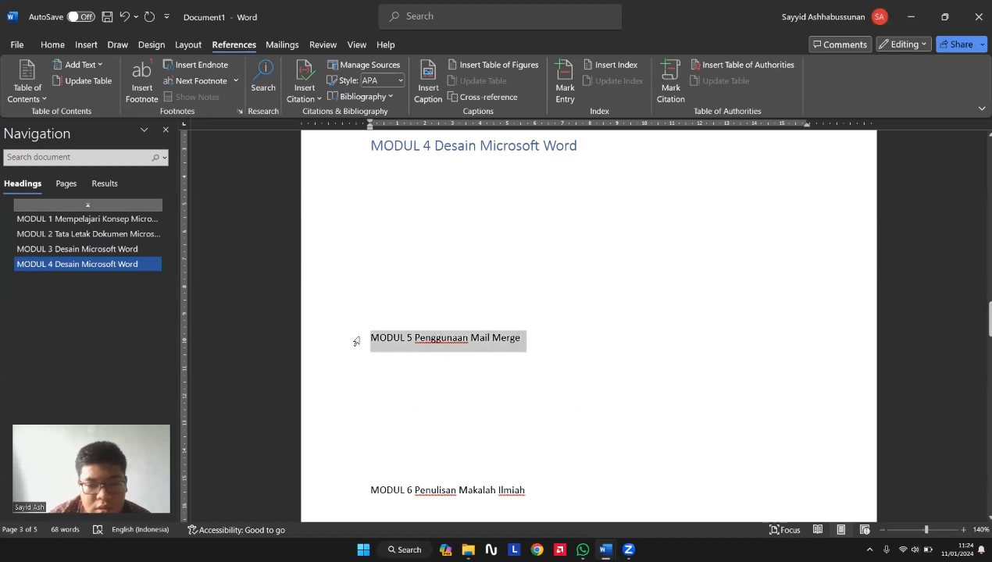
{"action": "left_click", "coordinate": [72, 64]}
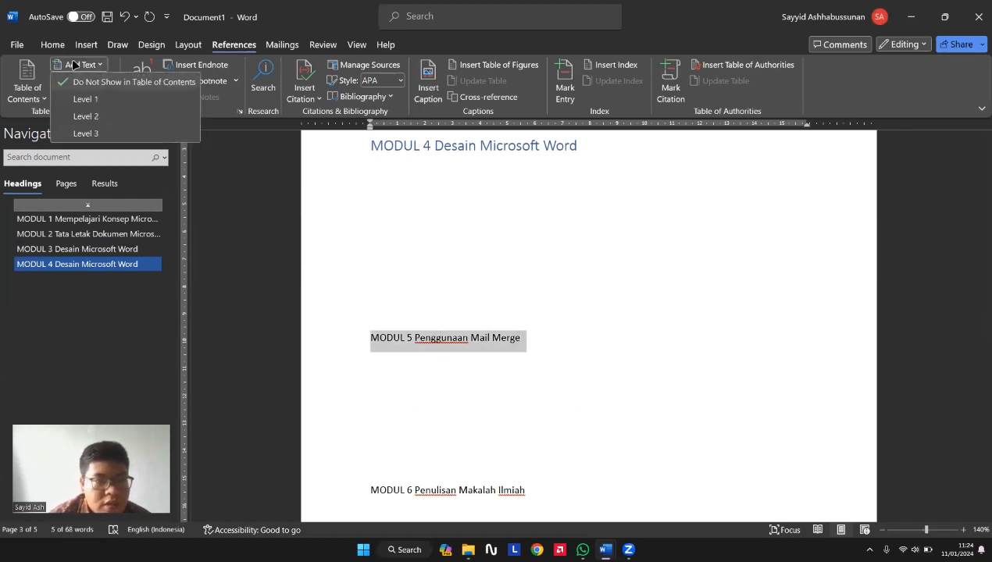
{"action": "left_click", "coordinate": [114, 98]}
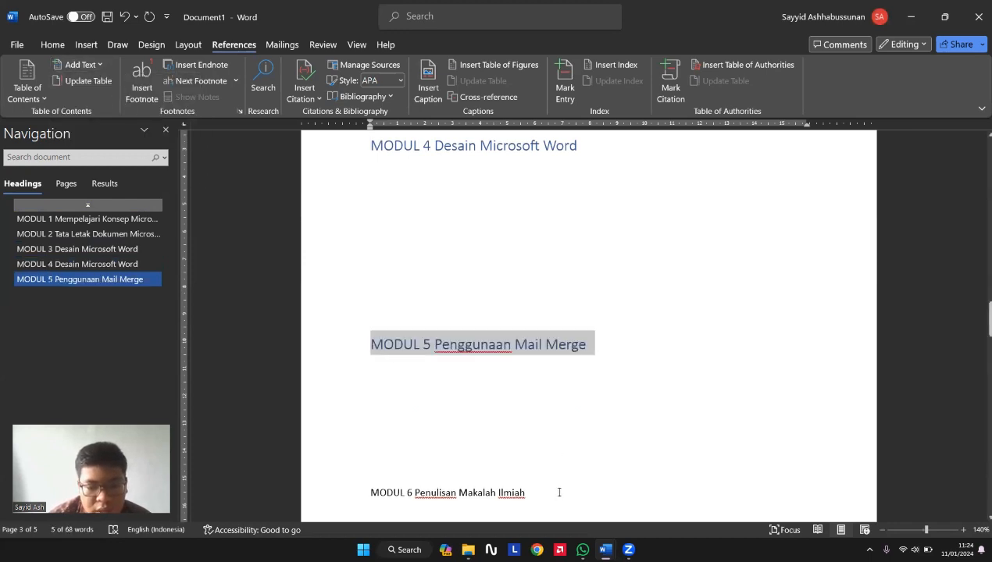
Step: Mark the line "MODUL 6 Penulisan Makalah Ilmiah" as a Level 1 entry for the table of contents
{"action": "left_click_drag", "start_coordinate": [559, 492], "coordinate": [306, 474]}
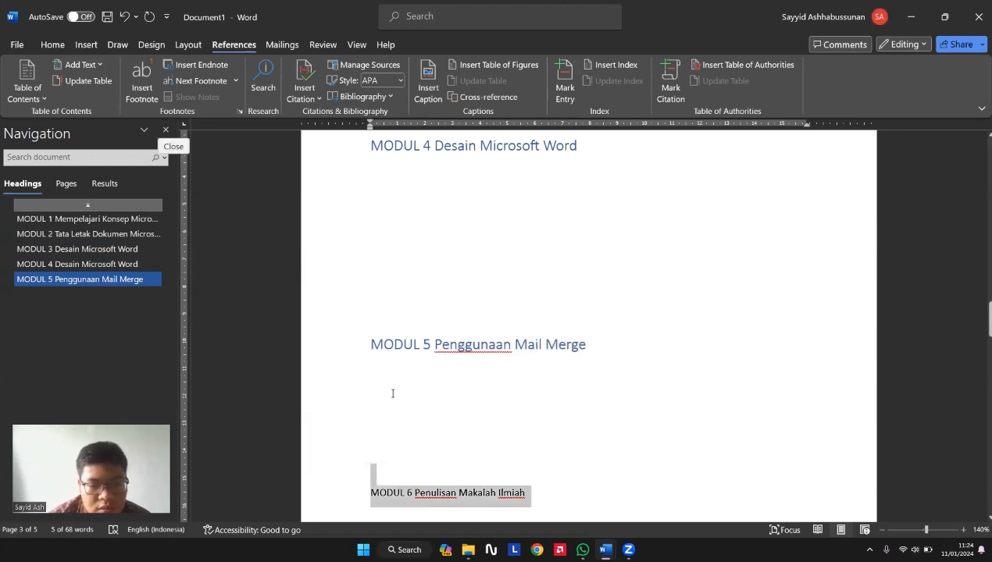
{"action": "left_click", "coordinate": [560, 491]}
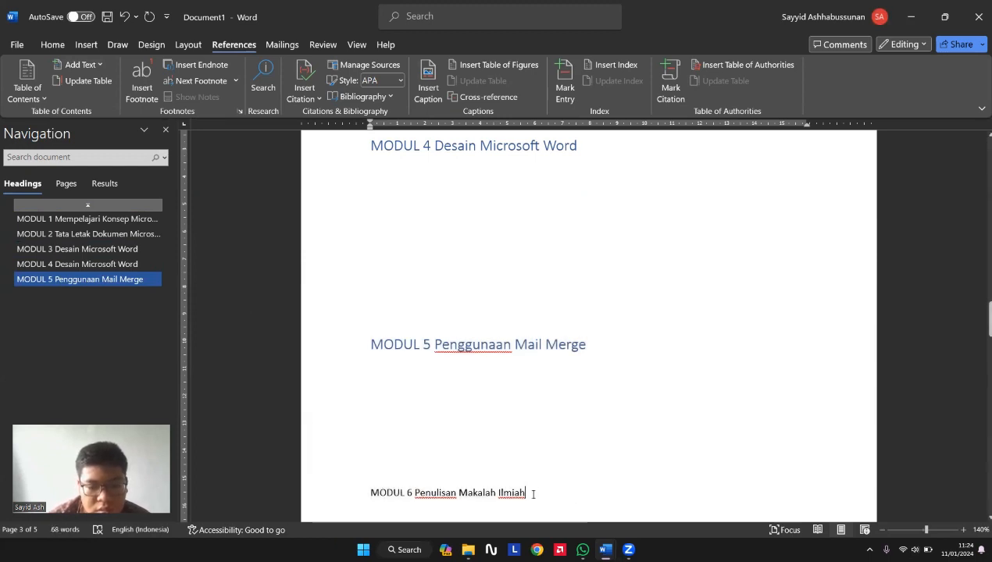
{"action": "left_click_drag", "start_coordinate": [538, 492], "coordinate": [367, 490]}
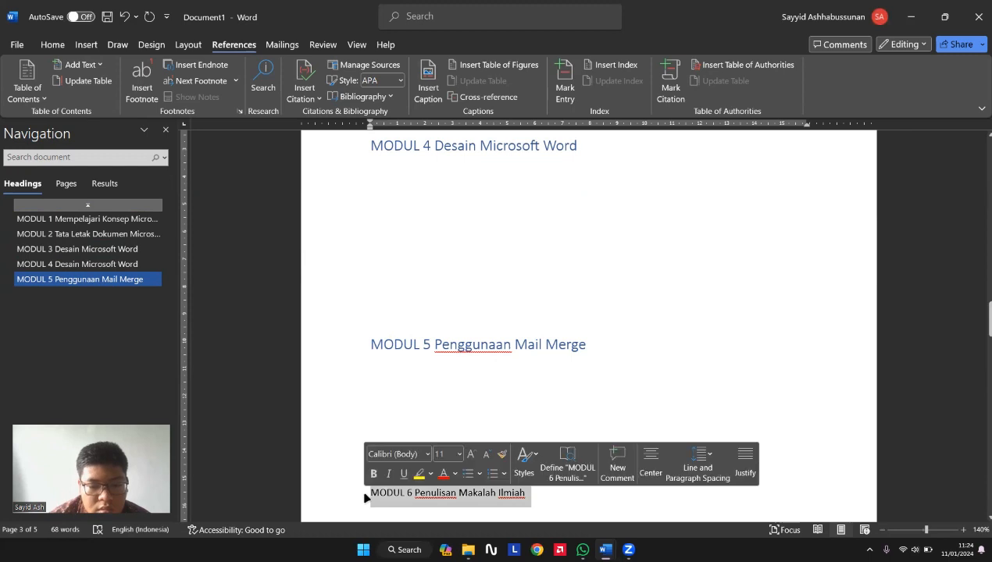
{"action": "left_click", "coordinate": [86, 64]}
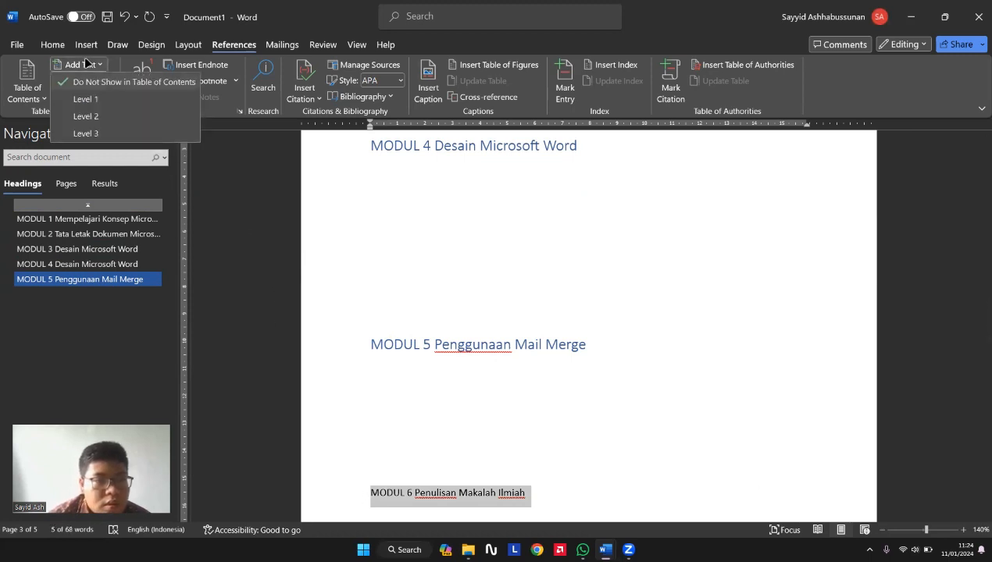
{"action": "left_click", "coordinate": [94, 99]}
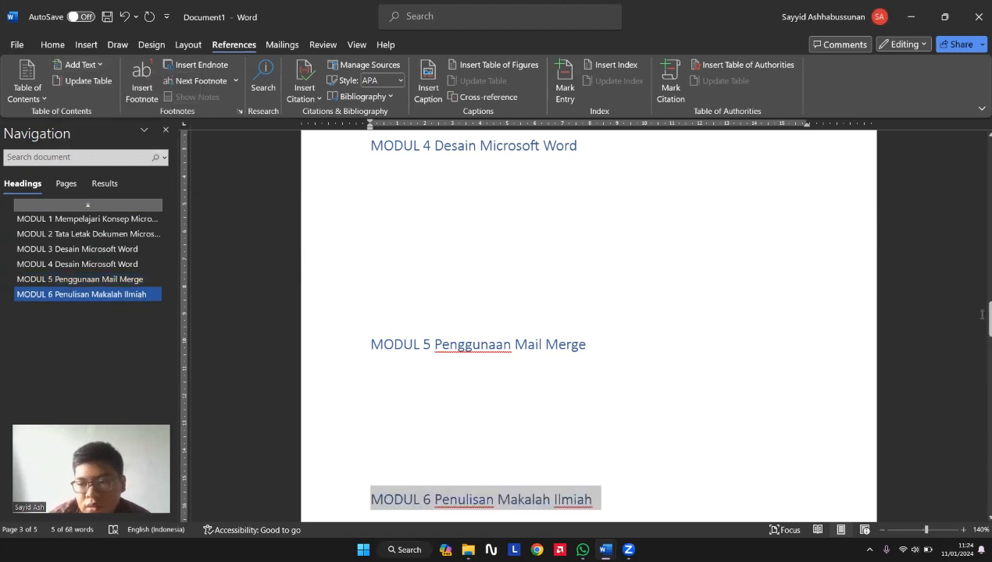
Step: Mark the line "MODUL 7 Mcirosoft Excel (bagian dasar)" as a Level 1 entry for the table of contents
{"action": "left_click_drag", "start_coordinate": [982, 314], "coordinate": [982, 354]}
{"action": "left_click_drag", "start_coordinate": [657, 285], "coordinate": [356, 297]}
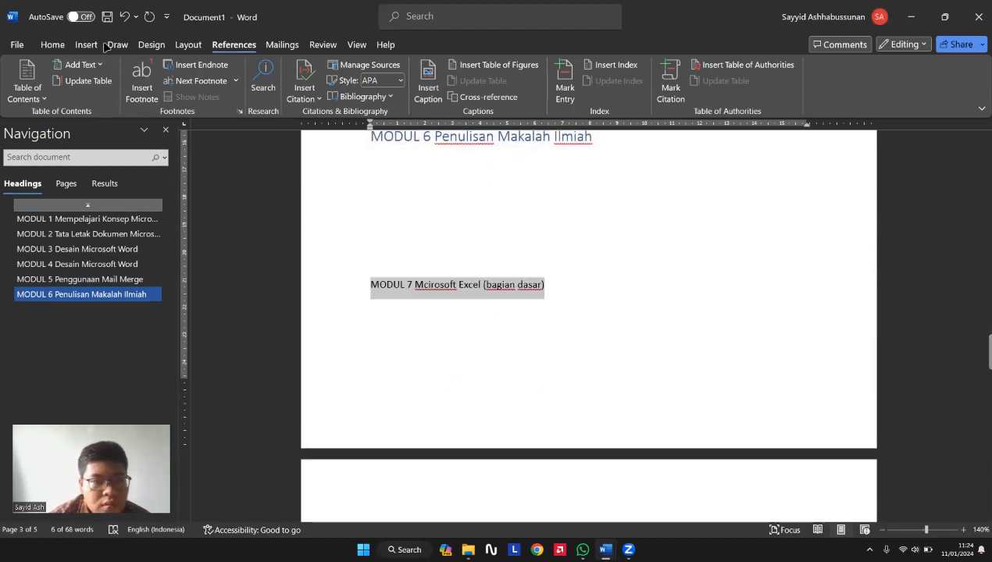
{"action": "left_click", "coordinate": [88, 65]}
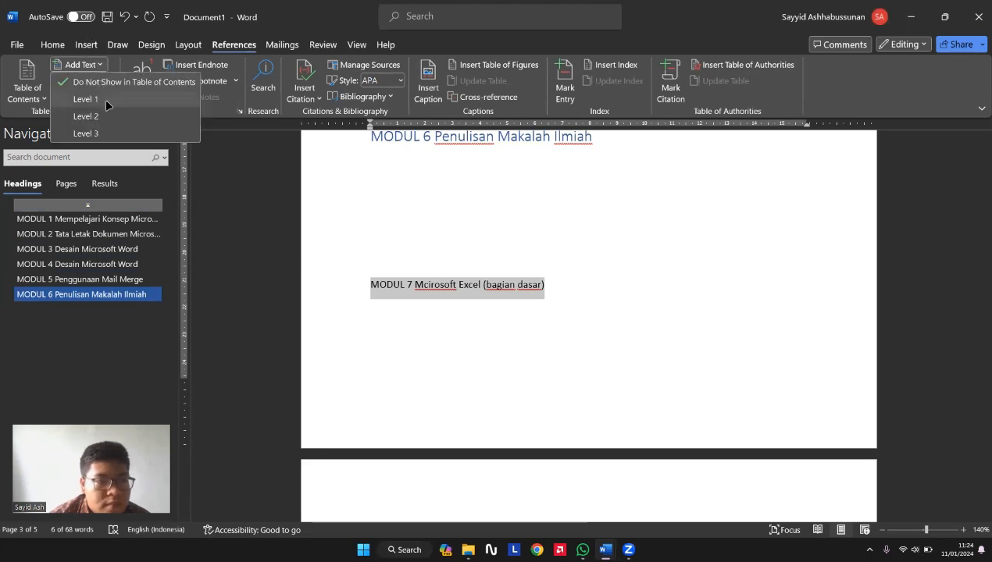
{"action": "left_click", "coordinate": [105, 98]}
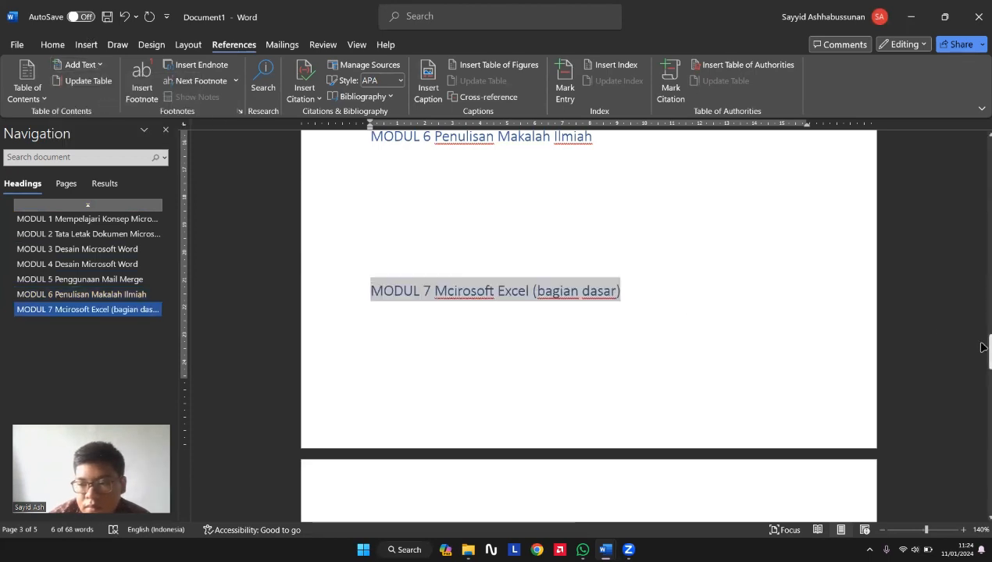
Step: Mark the line "MODUL 8 MS. EXCEL (SORTING, FILTERING, CONDITION, VLOOKUP/HLOOKUP, & PIVOT TABLE)" as a Level 1 table of contents entry
{"action": "left_click_drag", "start_coordinate": [983, 344], "coordinate": [985, 375]}
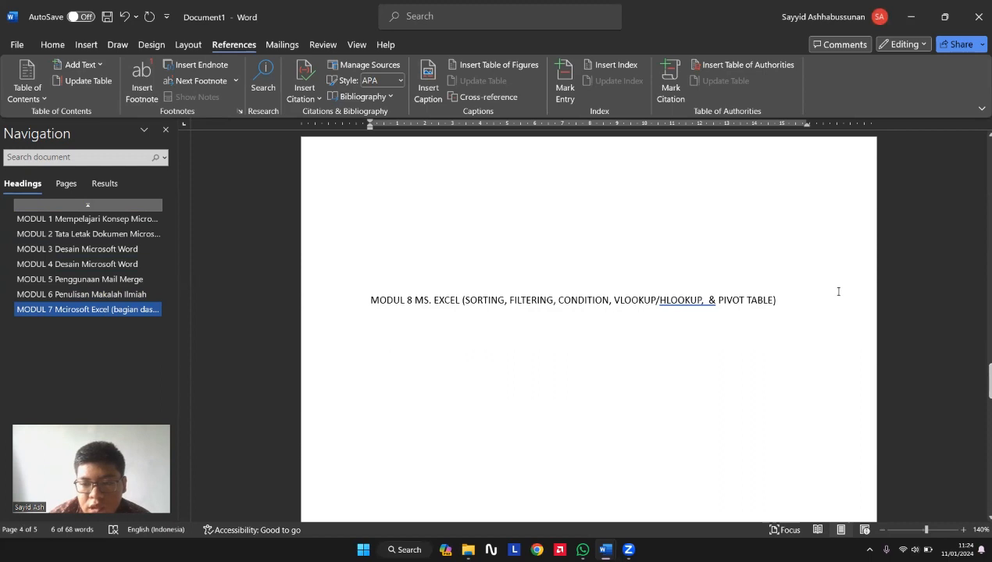
{"action": "left_click_drag", "start_coordinate": [368, 279], "coordinate": [788, 318]}
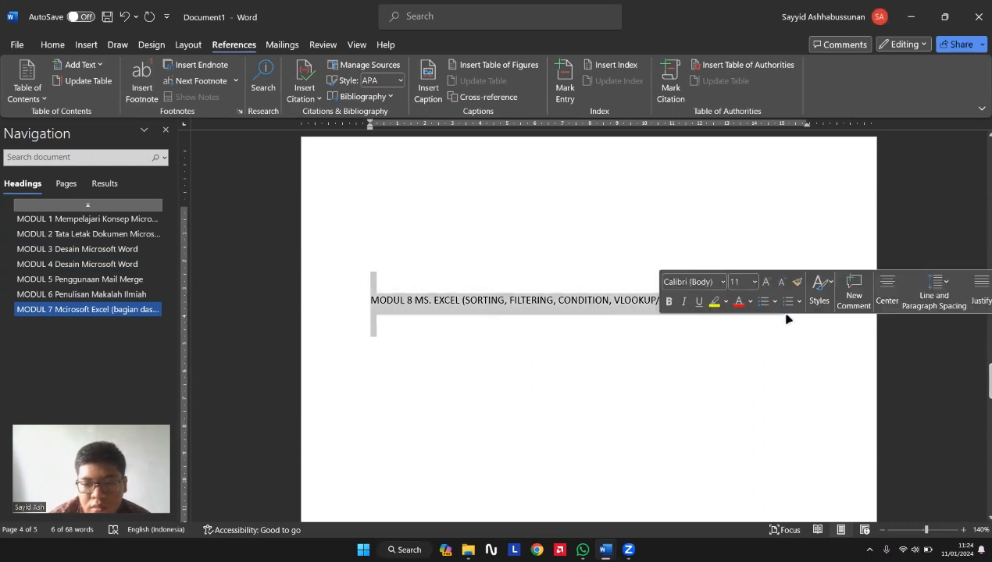
{"action": "left_click", "coordinate": [785, 338]}
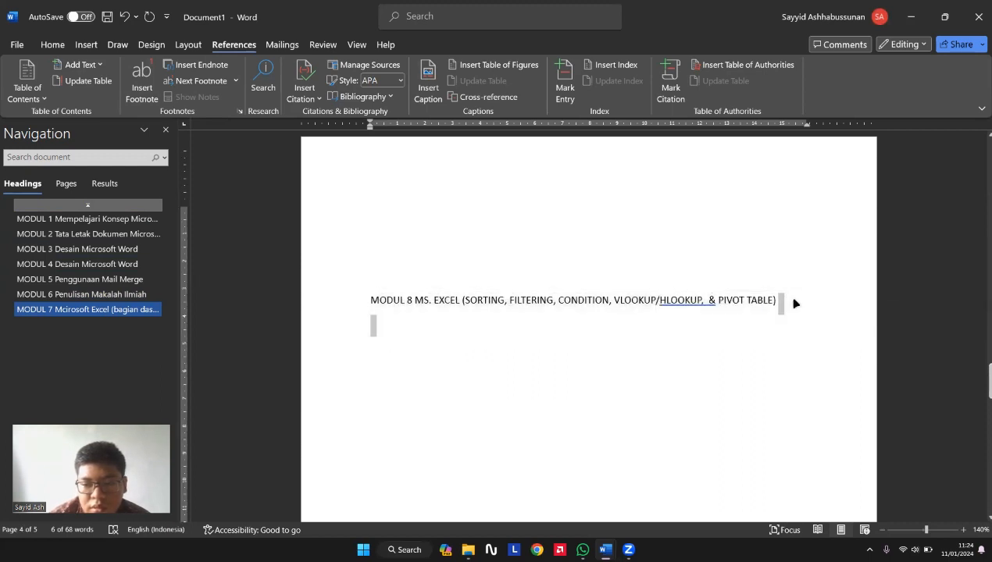
{"action": "left_click_drag", "start_coordinate": [785, 301], "coordinate": [369, 305]}
{"action": "left_click", "coordinate": [83, 66]}
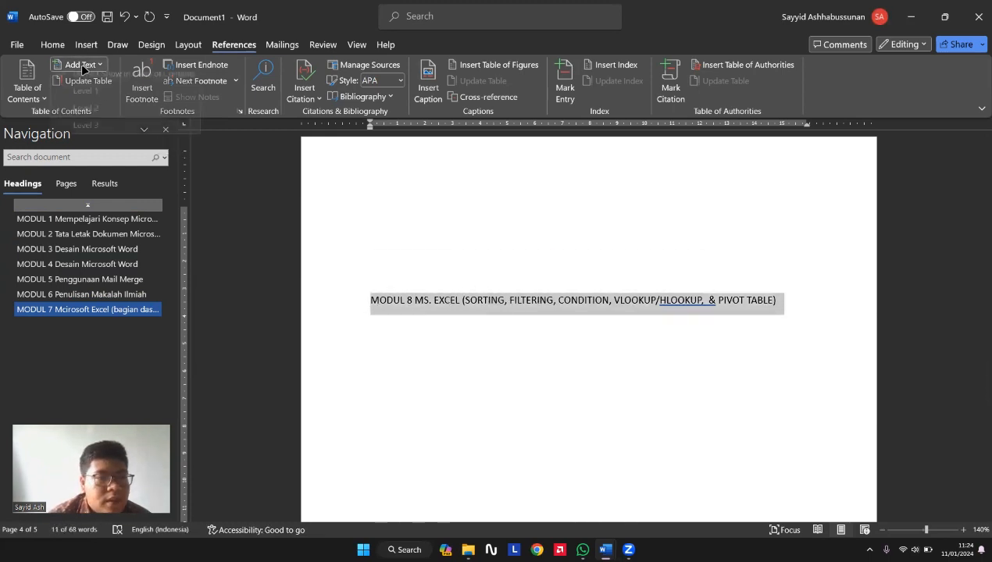
{"action": "left_click", "coordinate": [105, 95]}
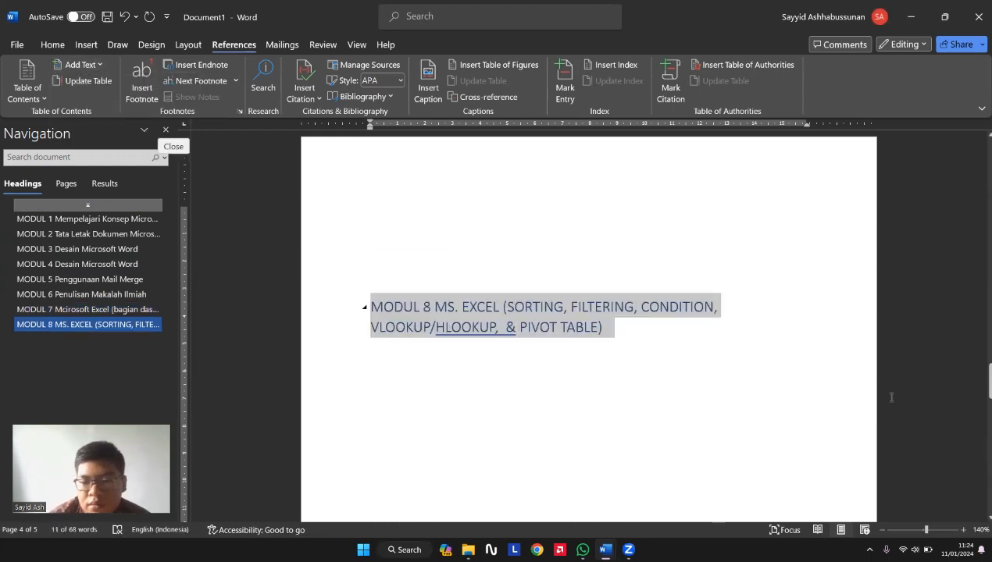
Step: Mark the line "MODUL 9 Microsoft Power Point" as a Level 1 entry for the table of contents
{"action": "left_click_drag", "start_coordinate": [983, 384], "coordinate": [983, 410]}
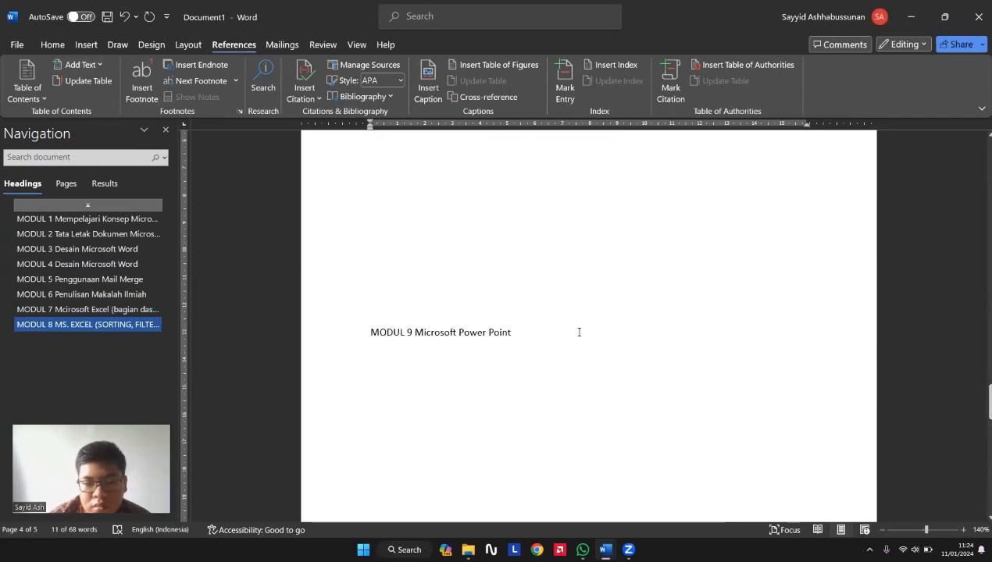
{"action": "left_click", "coordinate": [333, 324]}
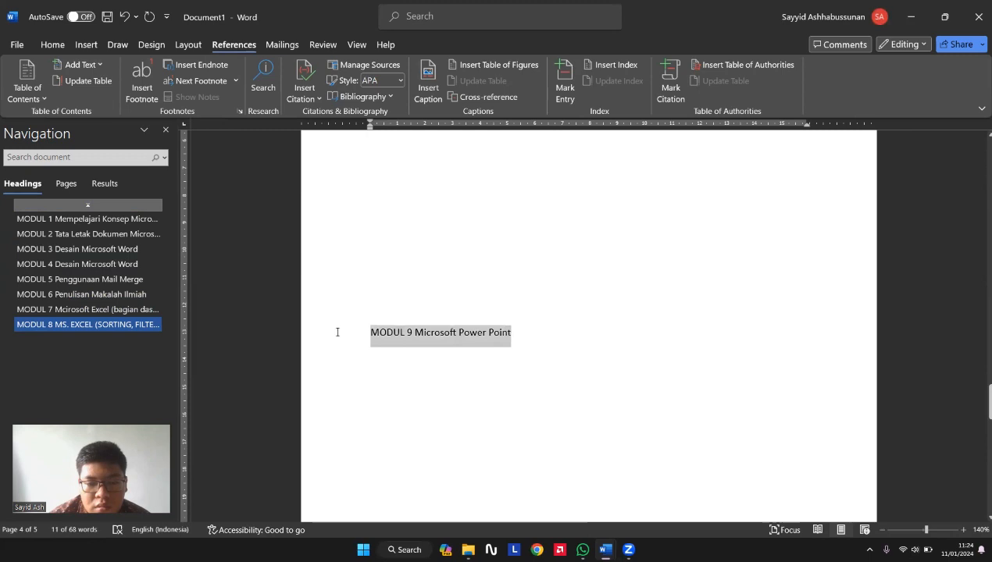
{"action": "left_click", "coordinate": [79, 65]}
{"action": "left_click", "coordinate": [118, 99]}
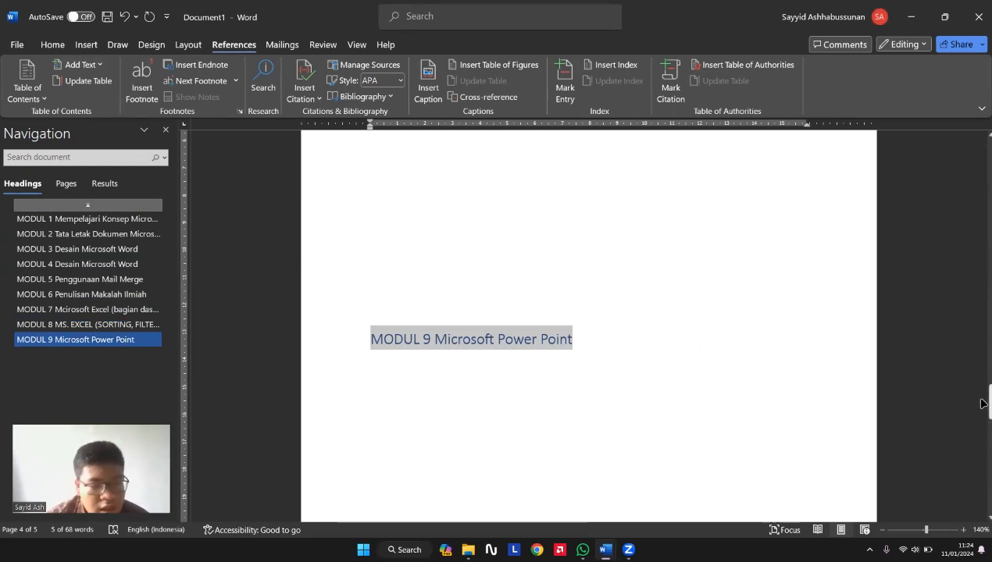
Step: Update the entire table of contents on the first page so it includes all the marked MODUL titles
{"action": "left_click_drag", "start_coordinate": [983, 410], "coordinate": [978, 149]}
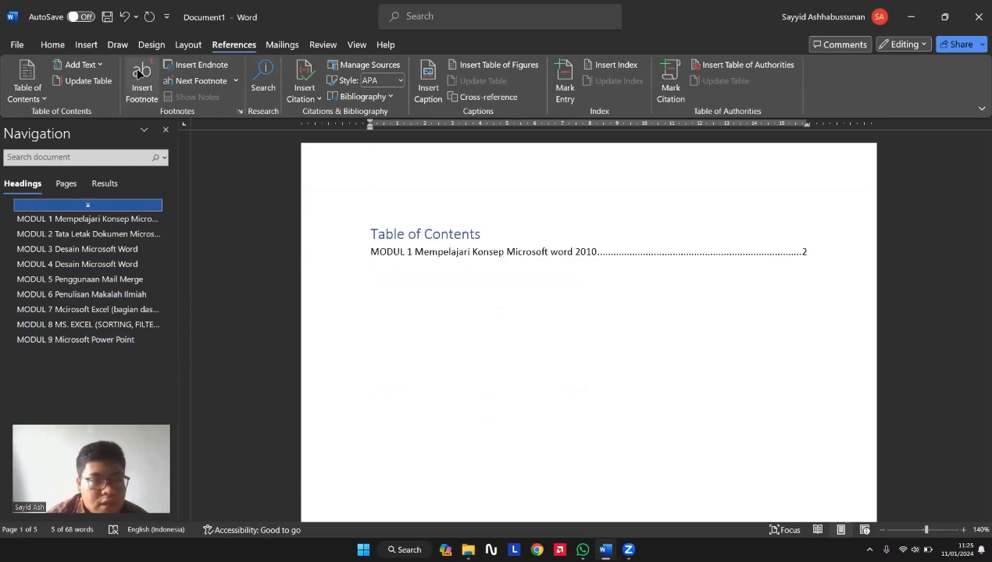
{"action": "left_click", "coordinate": [92, 81]}
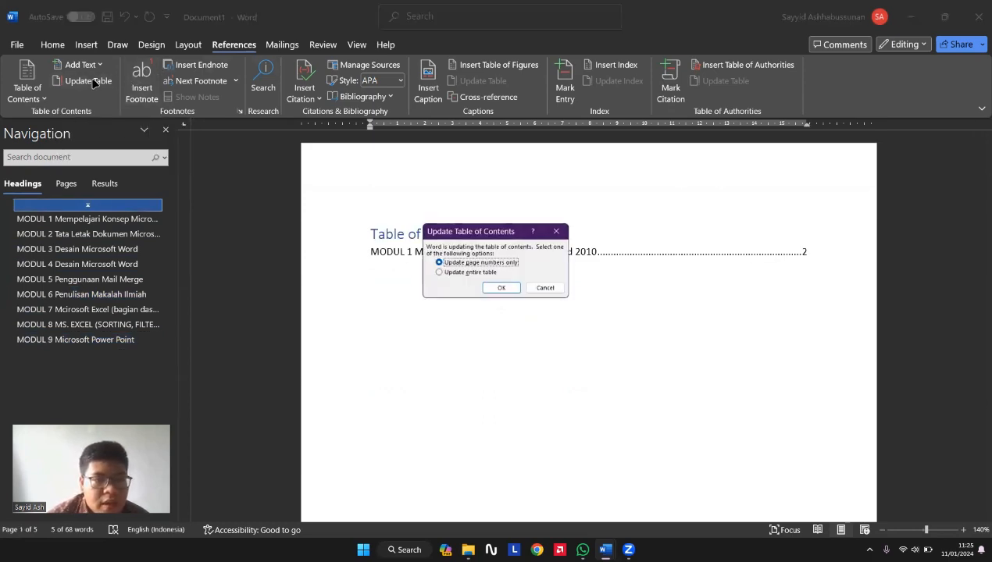
{"action": "left_click", "coordinate": [438, 272]}
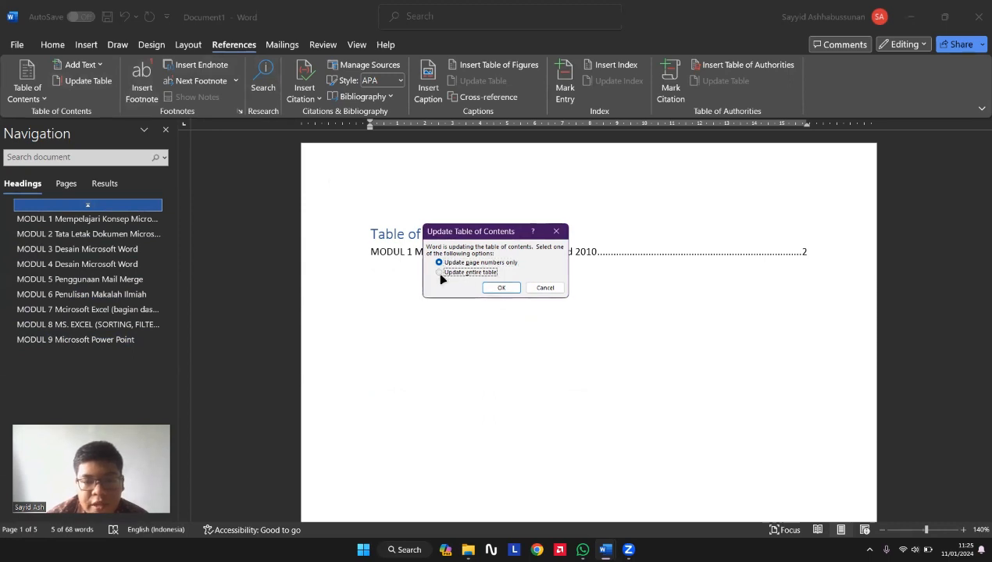
{"action": "left_click", "coordinate": [500, 289]}
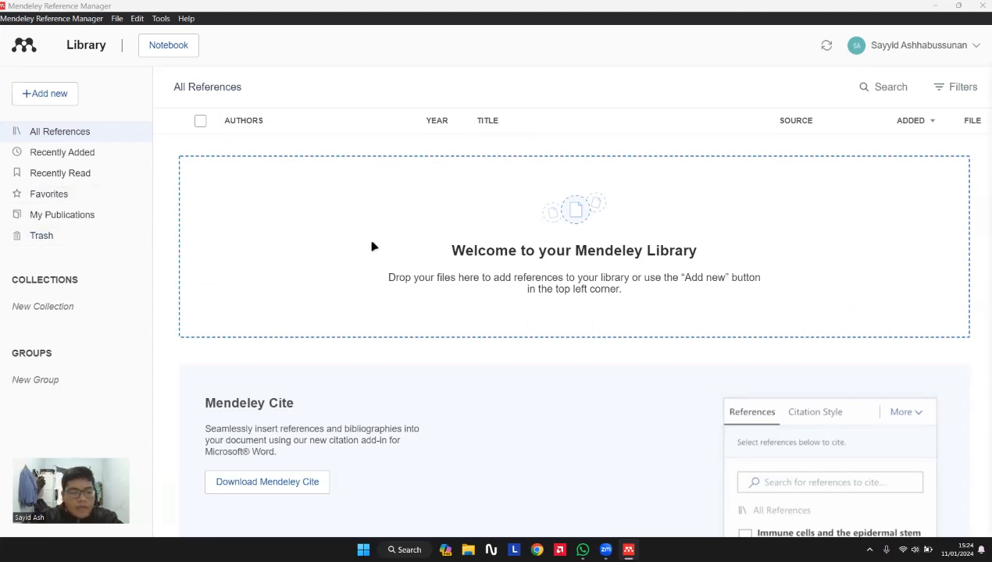
Step: In Mendeley Reference Manager, examine the options for adding new references, including the picker for PDF files from the computer
{"action": "left_click", "coordinate": [969, 127]}
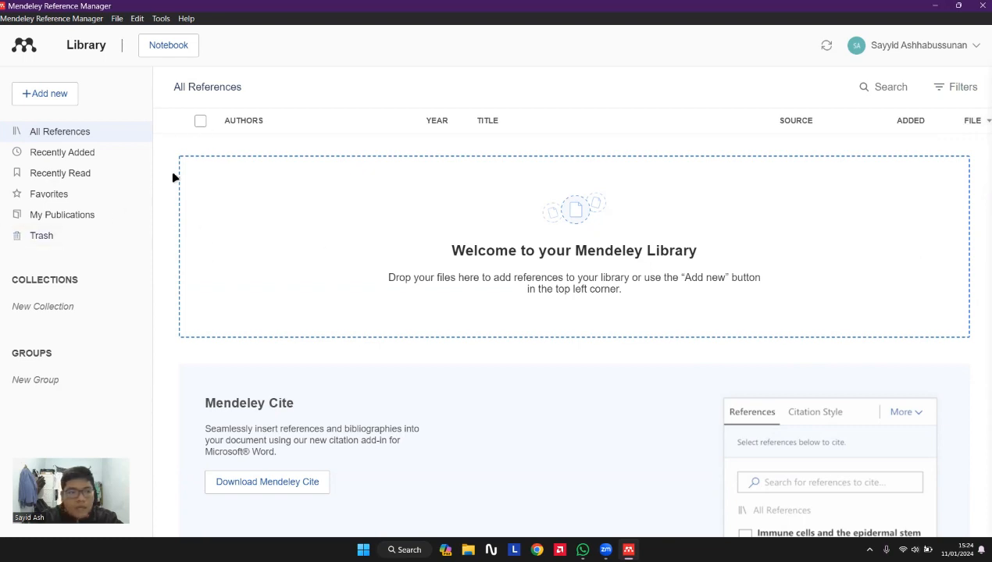
{"action": "left_click", "coordinate": [63, 100]}
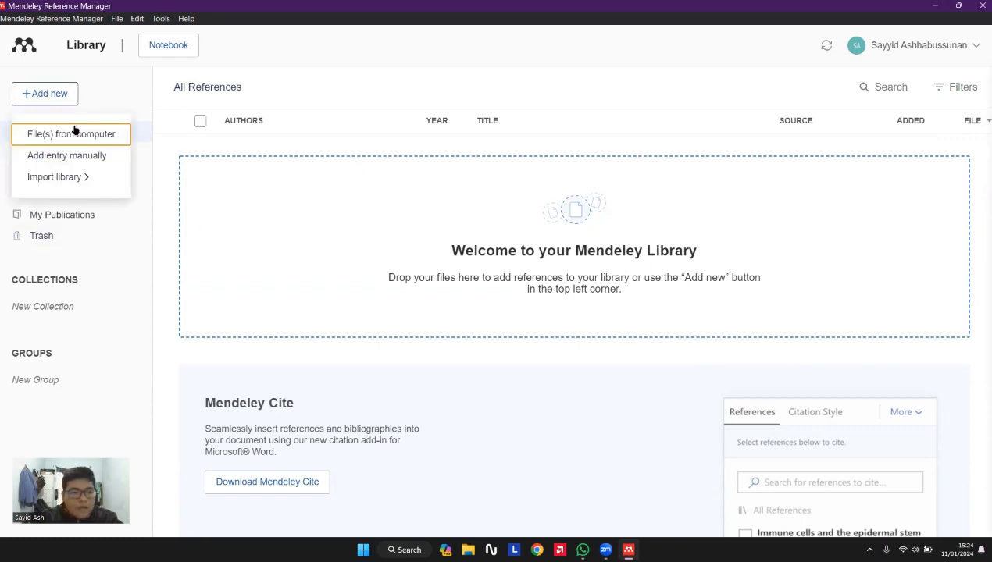
{"action": "left_click", "coordinate": [99, 142]}
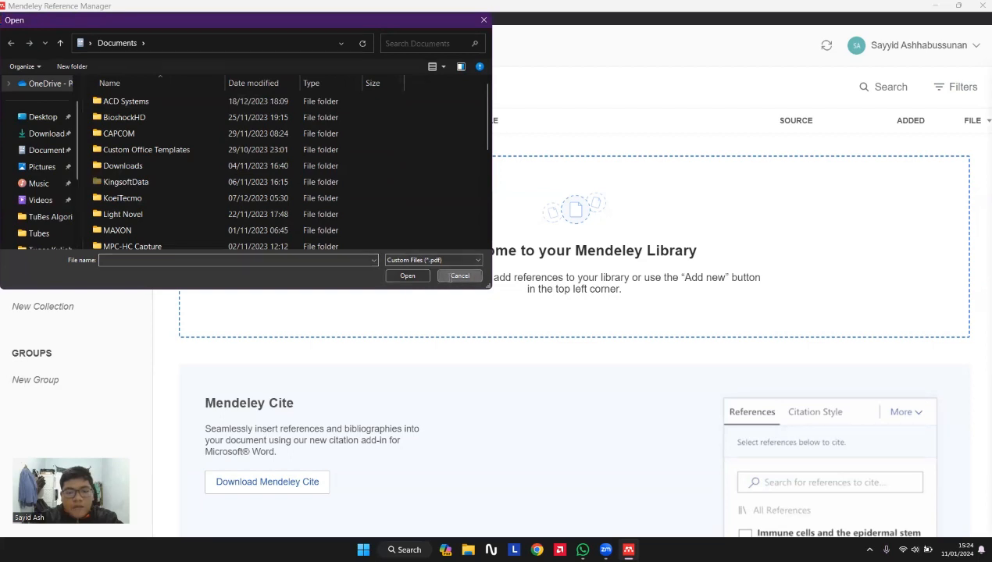
{"action": "left_click", "coordinate": [460, 276]}
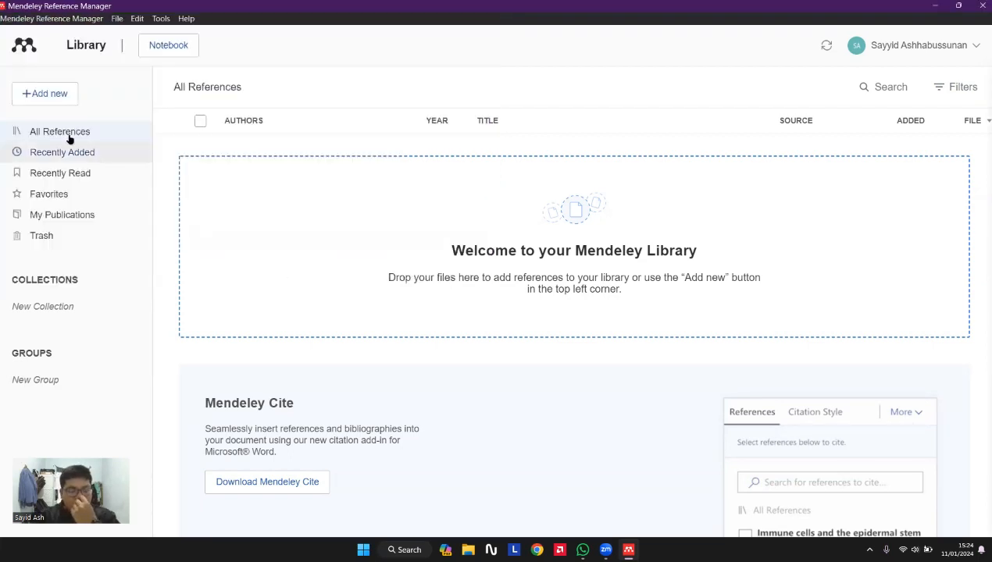
{"action": "left_click", "coordinate": [44, 98]}
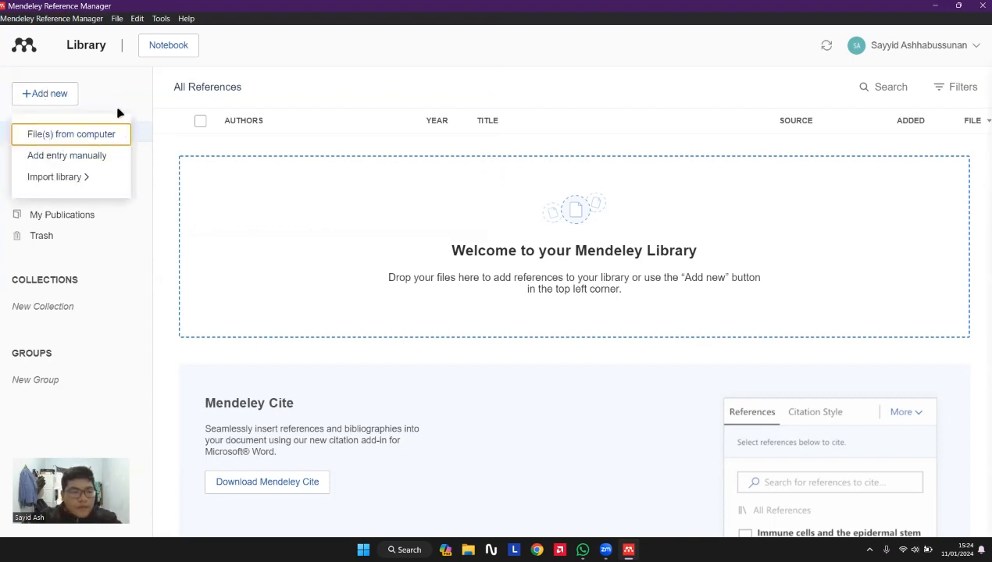
{"action": "left_click", "coordinate": [120, 105]}
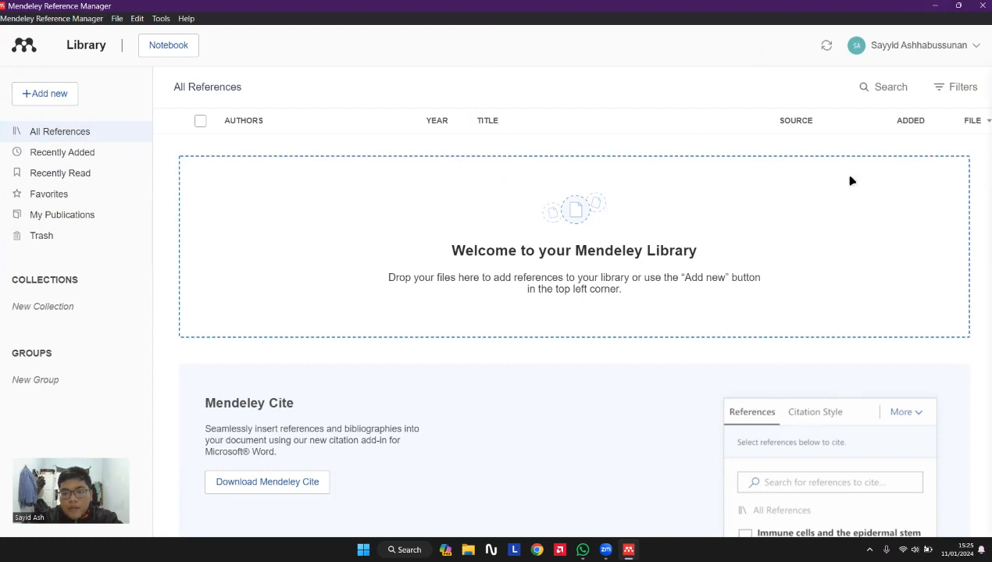
Step: Switch to Word, create a blank document, and minimize its window
{"action": "mouse_move", "coordinate": [583, 550]}
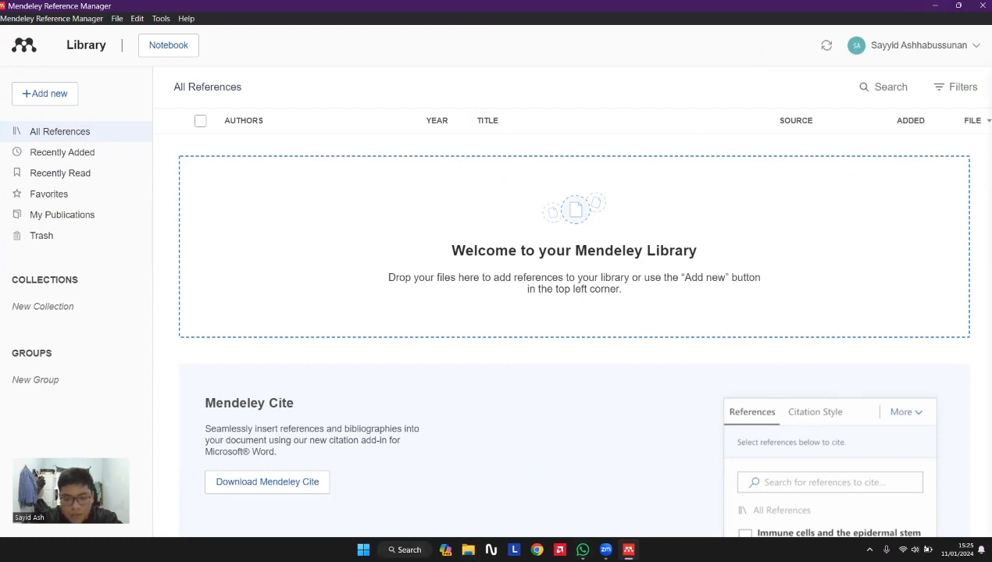
{"action": "left_click", "coordinate": [394, 548]}
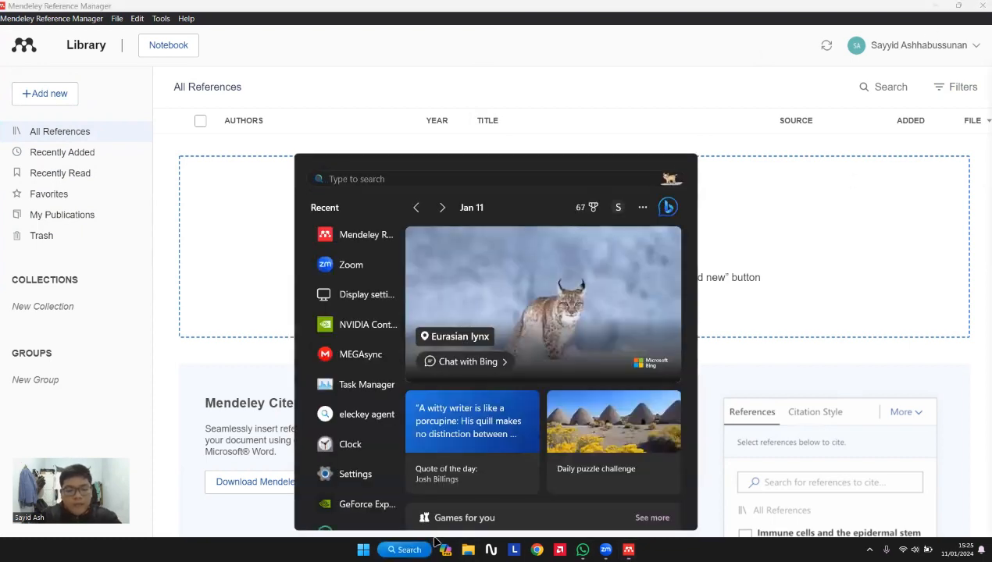
{"action": "type", "text": "word"}
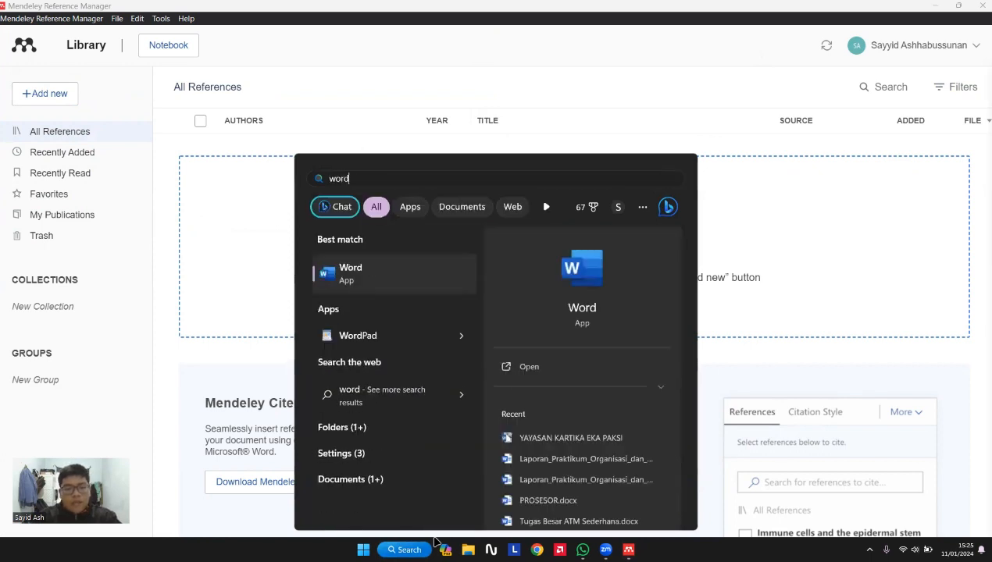
{"action": "key", "text": "Return"}
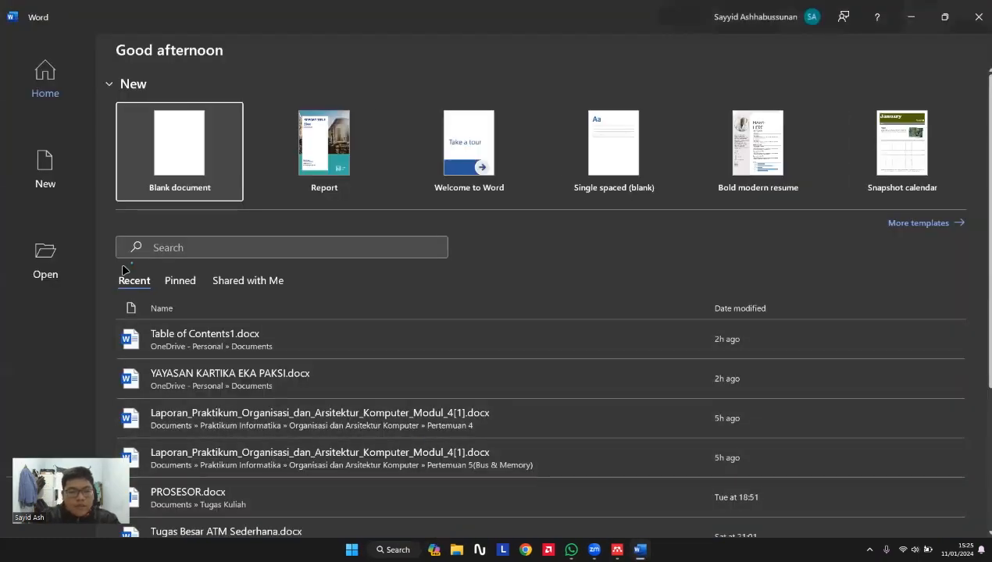
{"action": "left_click", "coordinate": [209, 157]}
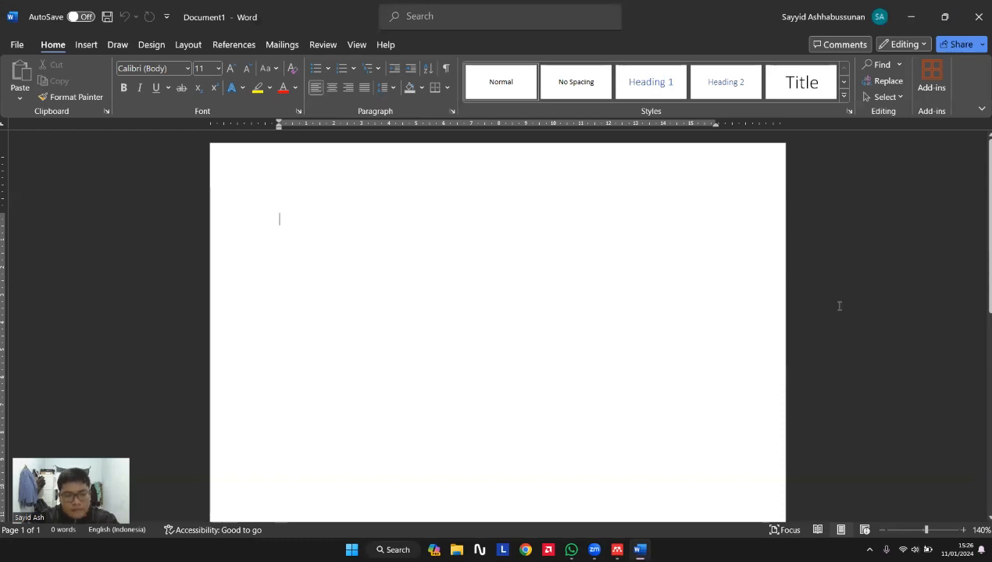
{"action": "left_click", "coordinate": [917, 23]}
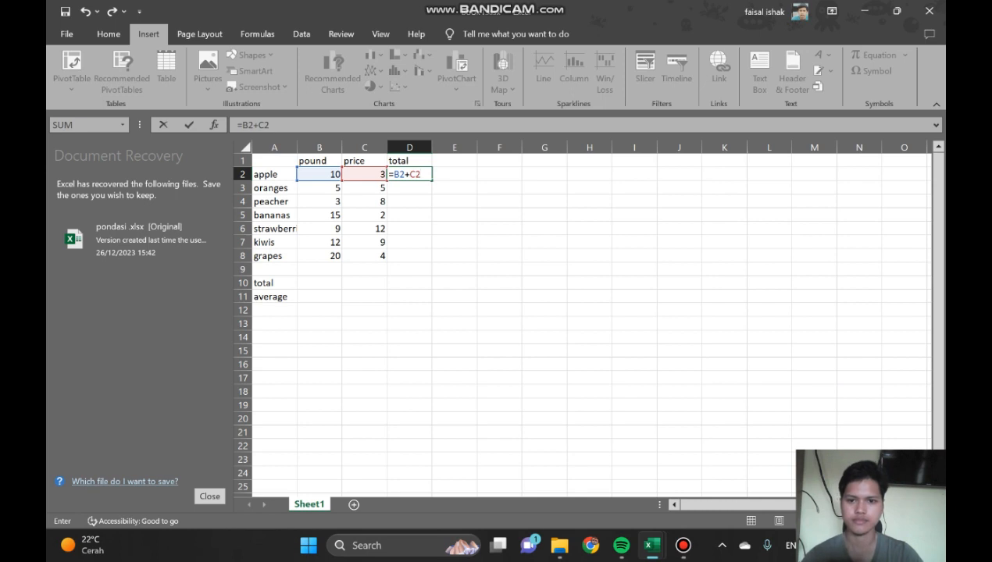
Step: Clear the formula being entered in cell D2 of the fruit table in Excel, leaving the cell empty
{"action": "key", "text": "BackSpace"}
{"action": "key", "text": "BackSpace"}
{"action": "key", "text": "BackSpace"}
{"action": "key", "text": "BackSpace"}
{"action": "key", "text": "BackSpace"}
{"action": "key", "text": "BackSpace"}
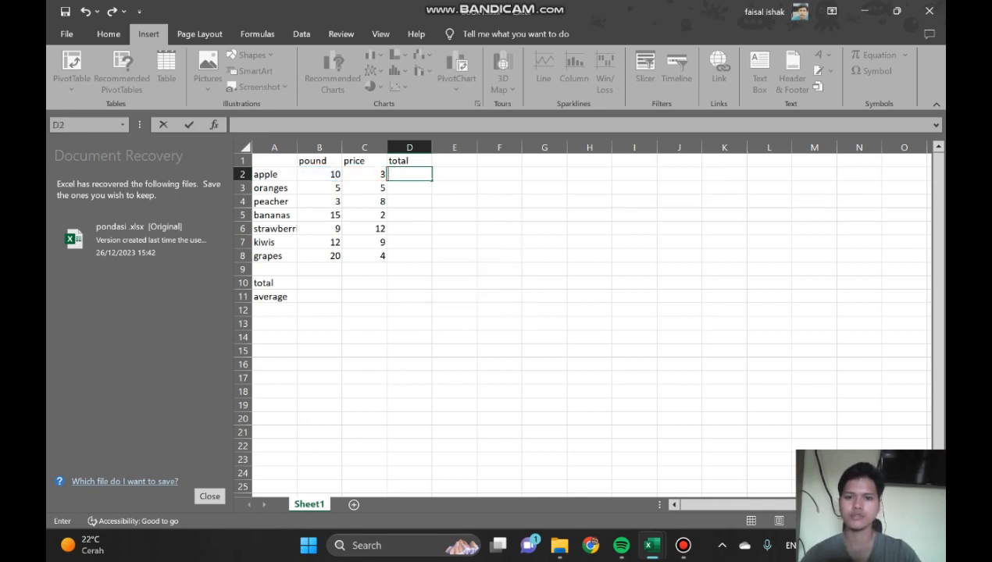
{"action": "key", "text": "Return"}
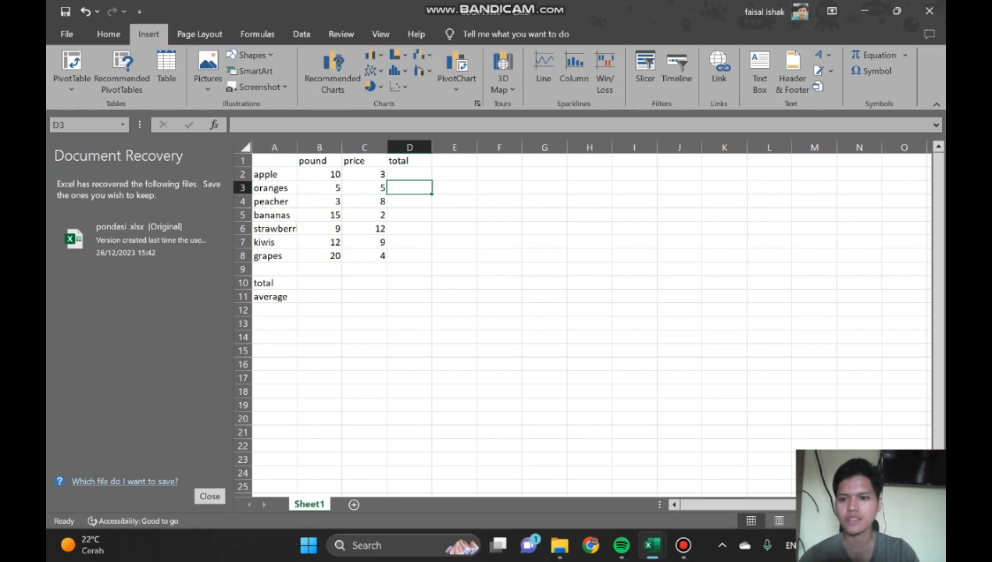
Step: Enter the formula =B2+C2 in cell D2 of the total column and fill it down to D8
{"action": "left_click", "coordinate": [410, 174]}
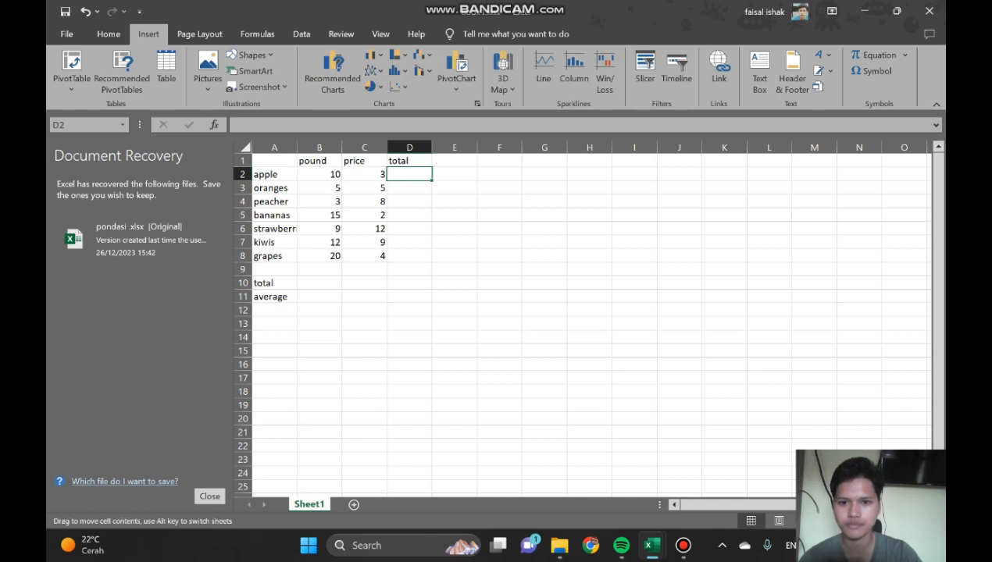
{"action": "double_click", "coordinate": [409, 174]}
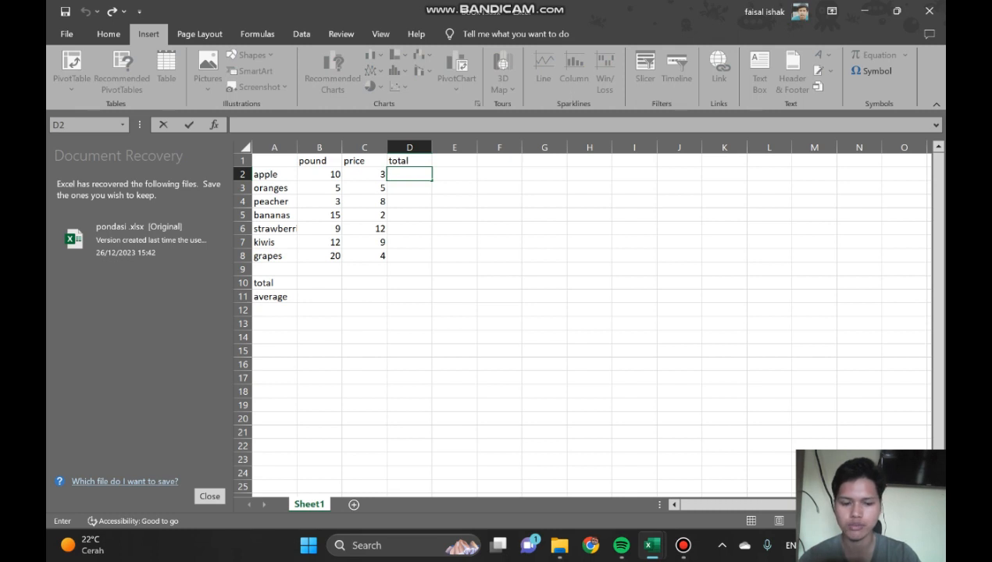
{"action": "type", "text": "=B2"}
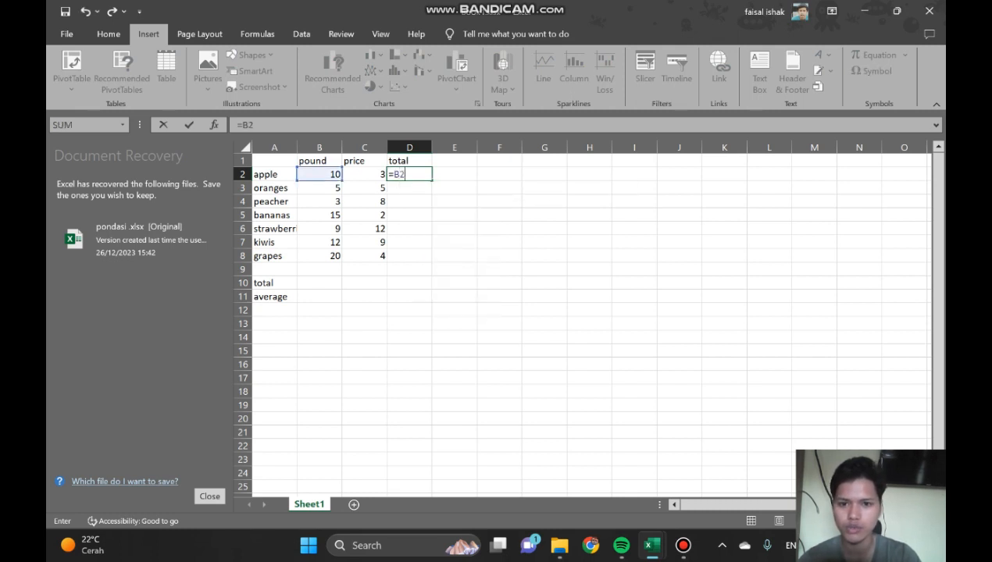
{"action": "type", "text": "+"}
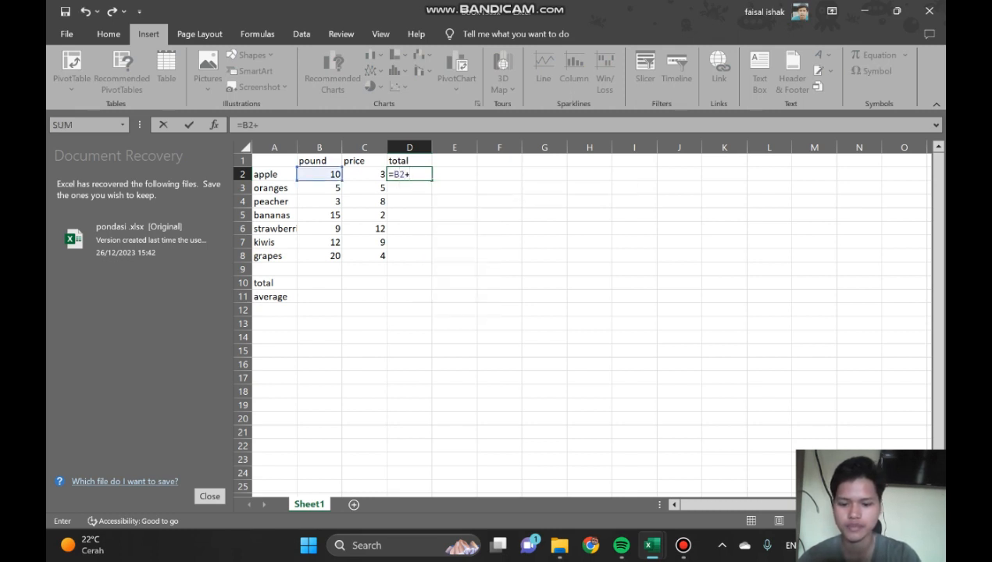
{"action": "type", "text": "C2"}
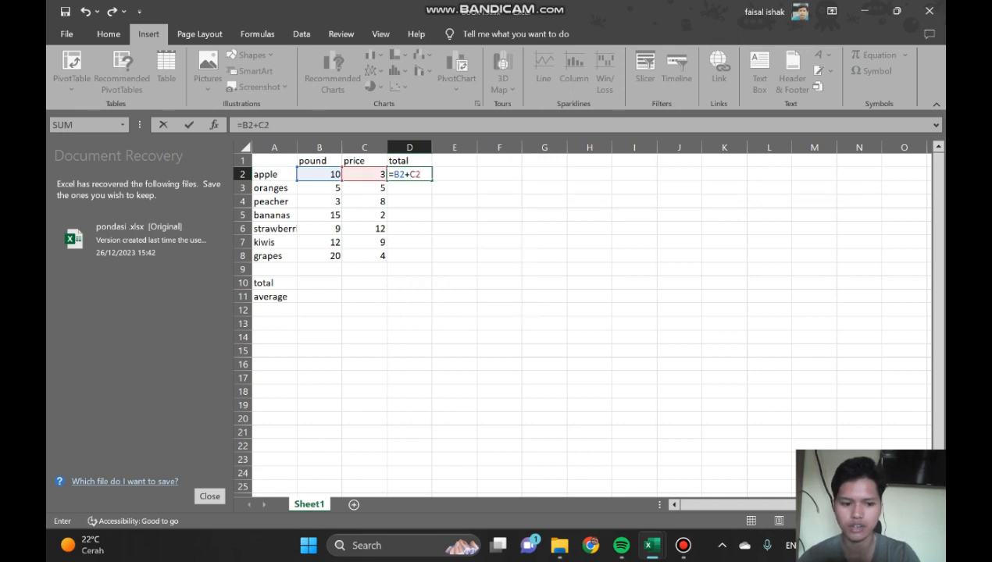
{"action": "key", "text": "Return"}
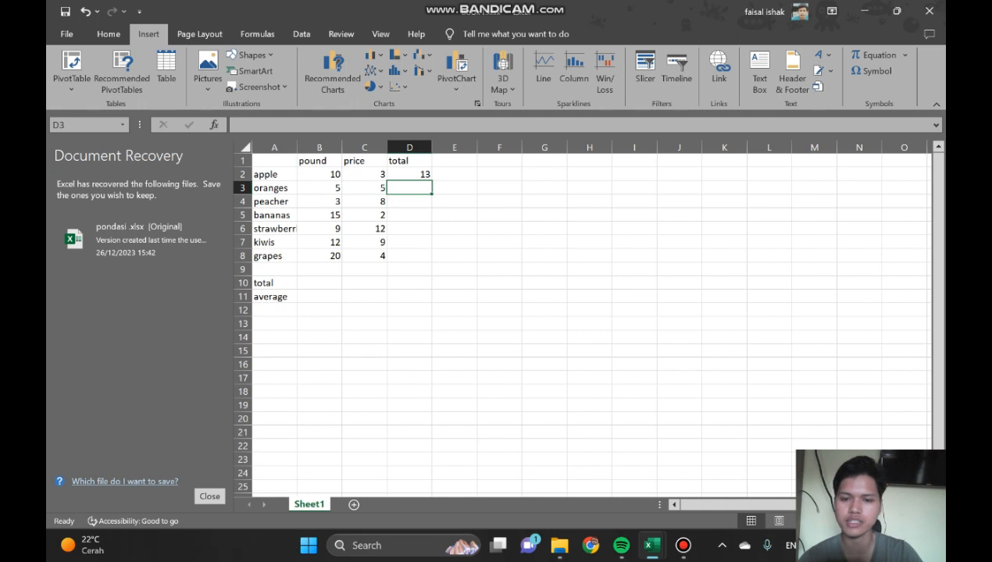
{"action": "left_click", "coordinate": [409, 174]}
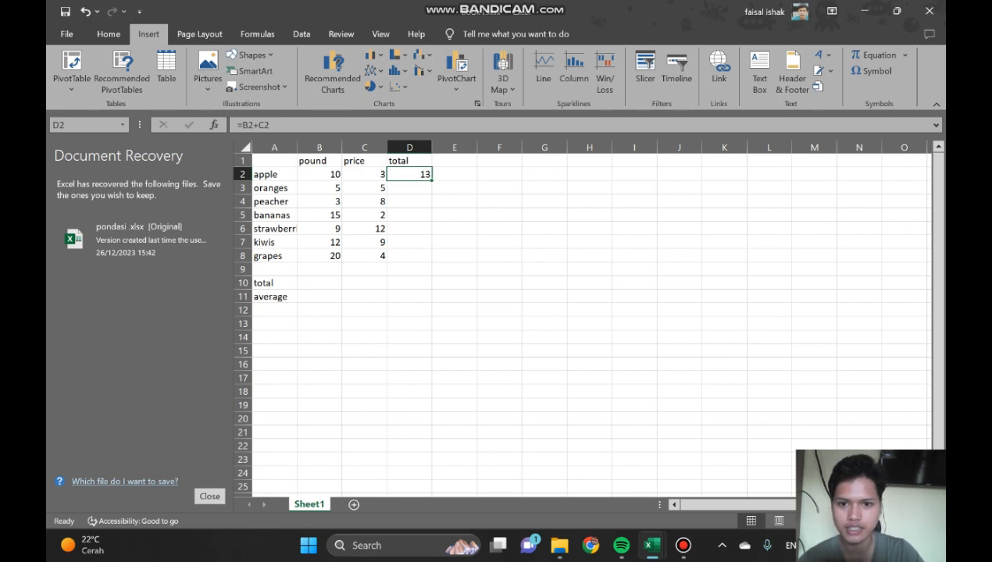
{"action": "left_click_drag", "start_coordinate": [431, 180], "coordinate": [429, 260]}
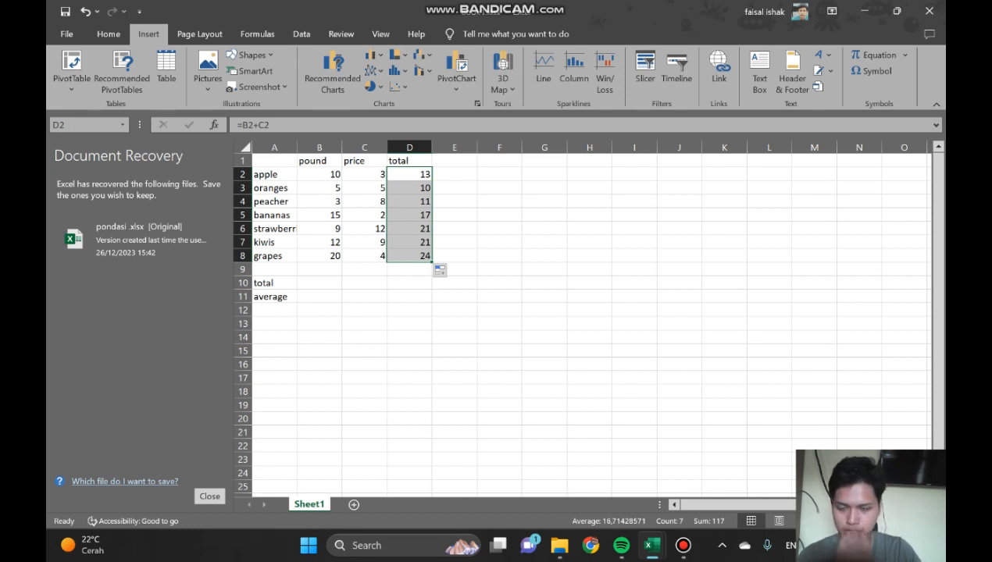
Step: Enter the formula =SUM(B2:B8) in cell B10 to total the pound column
{"action": "left_click", "coordinate": [320, 174]}
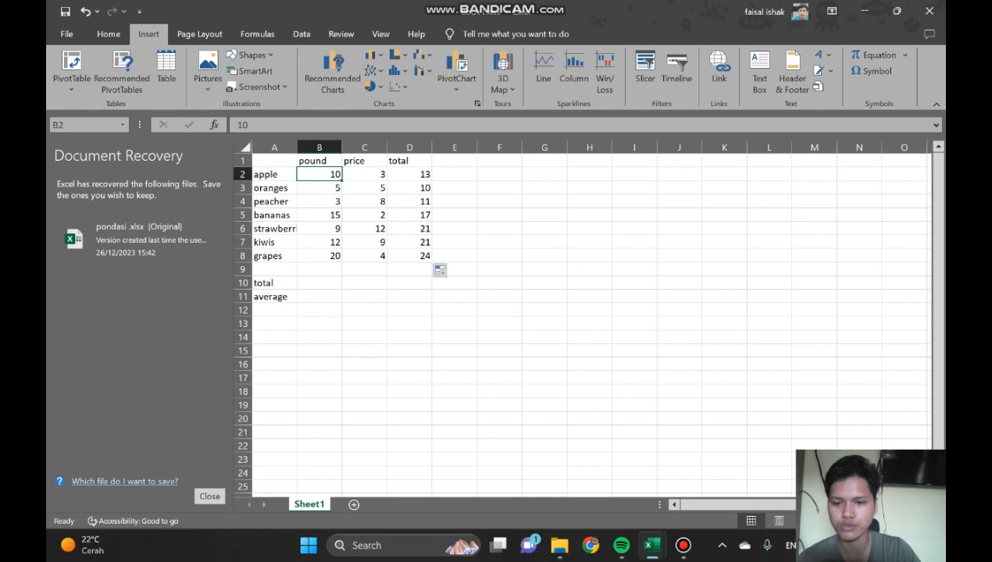
{"action": "double_click", "coordinate": [319, 283]}
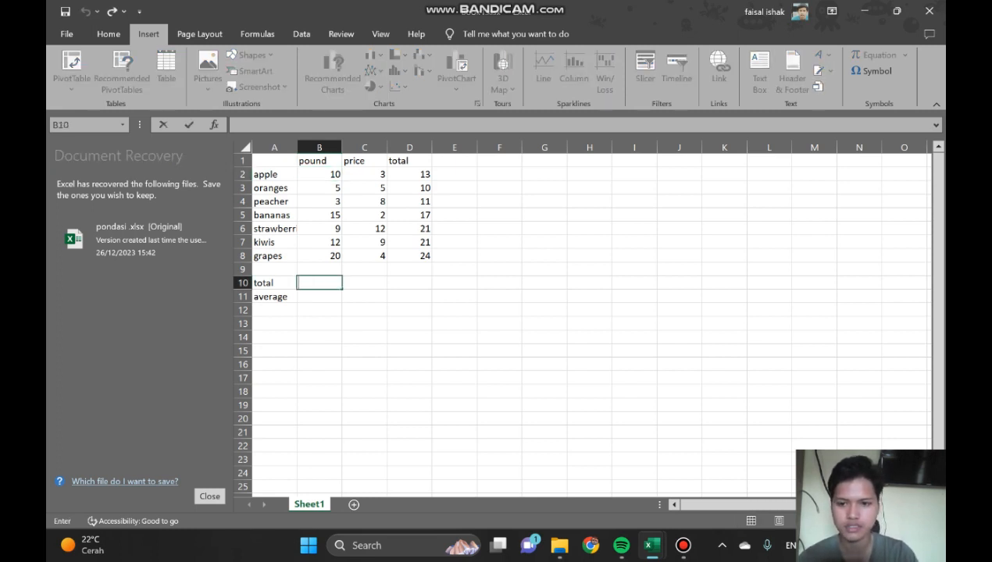
{"action": "type", "text": "="}
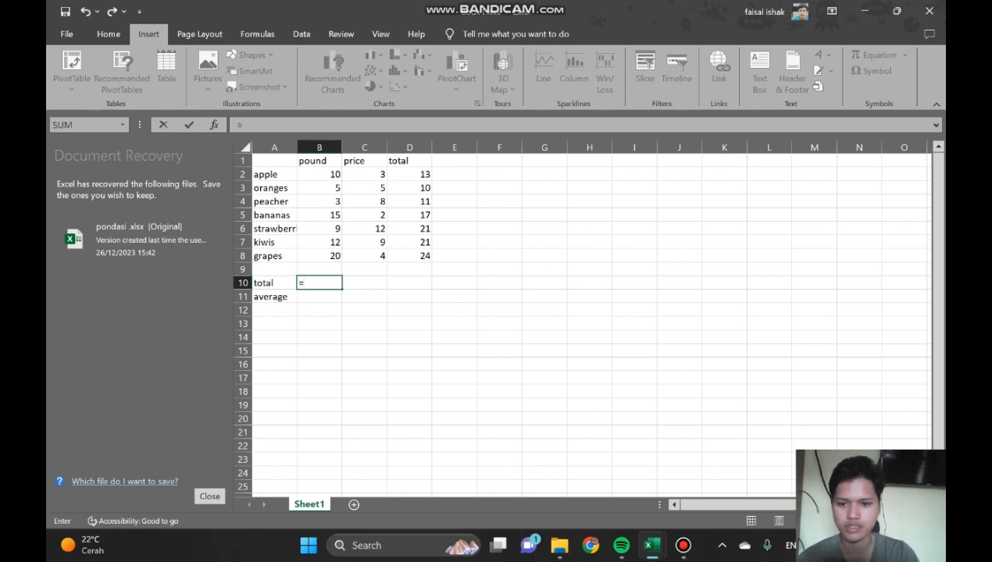
{"action": "type", "text": "SUM"}
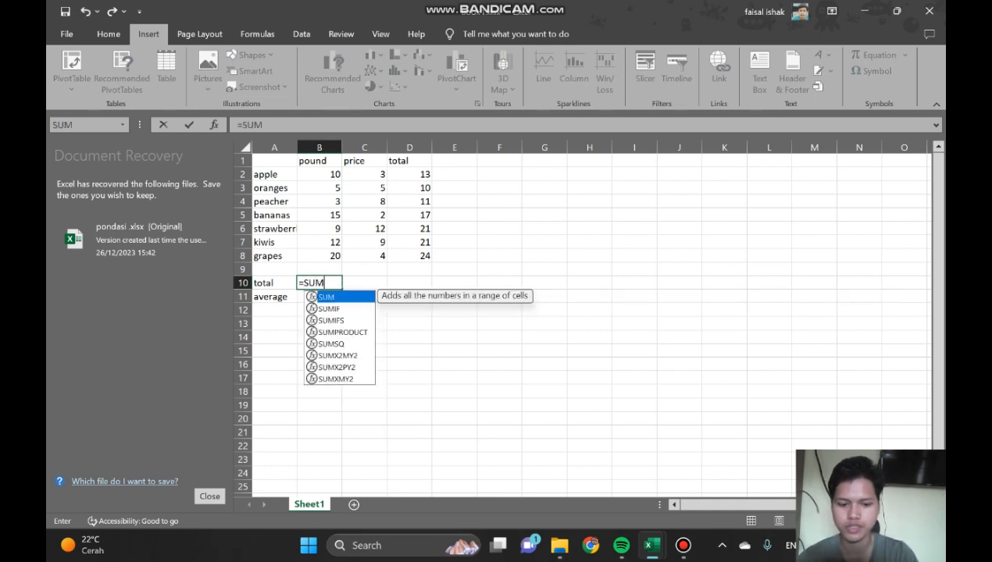
{"action": "type", "text": "("}
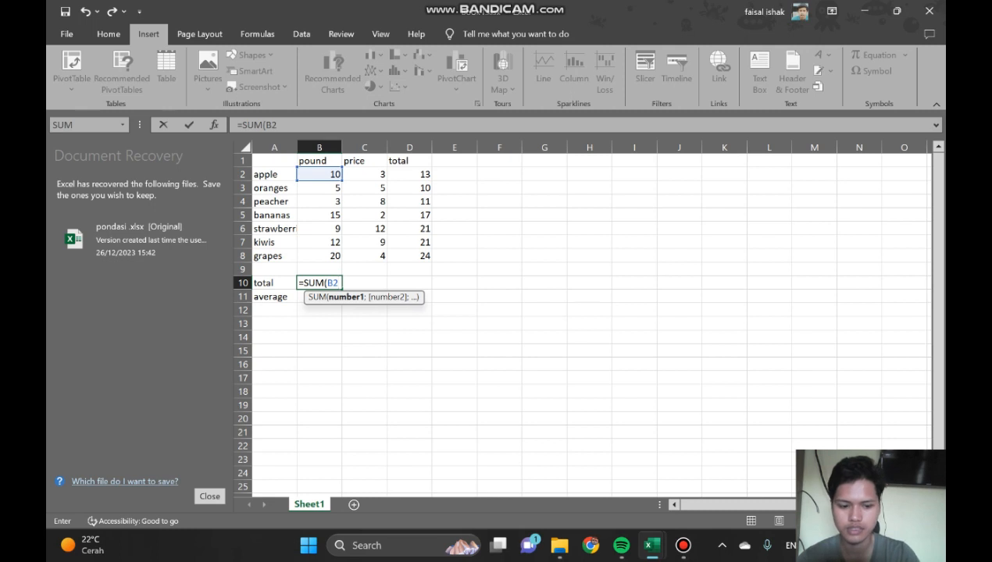
{"action": "type", "text": ":"}
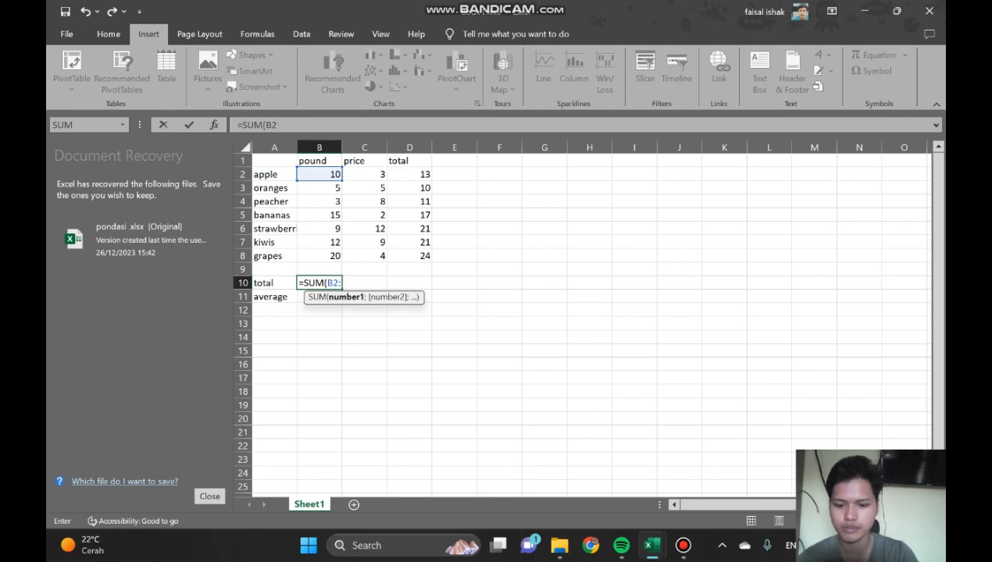
{"action": "type", "text": "B8"}
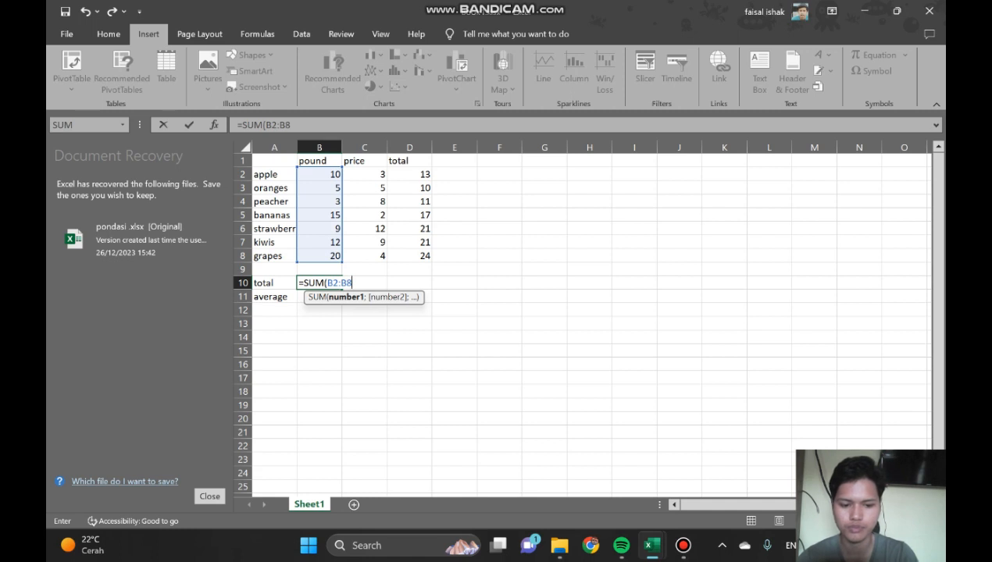
{"action": "type", "text": ")"}
{"action": "key", "text": "Return"}
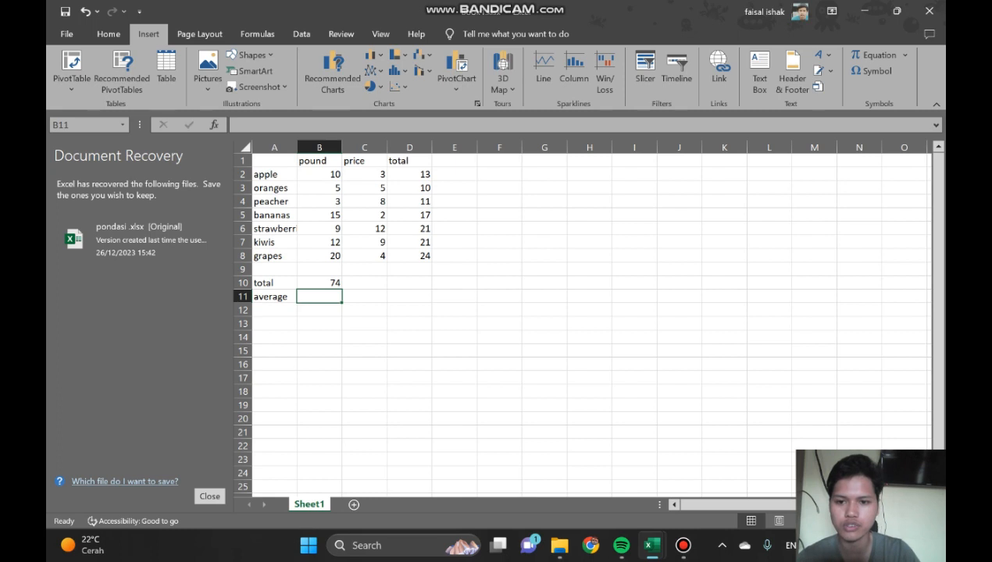
Step: Enter the formula =AVERAGE(B2:B8) in cell B11 to average the pound column
{"action": "double_click", "coordinate": [319, 297]}
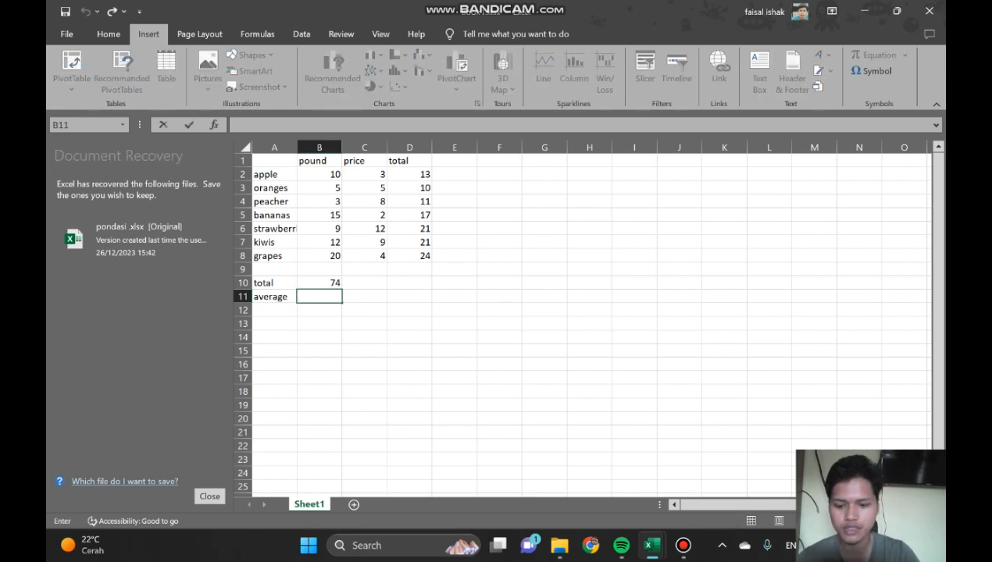
{"action": "type", "text": "+"}
{"action": "key", "text": "BackSpace"}
{"action": "type", "text": "="}
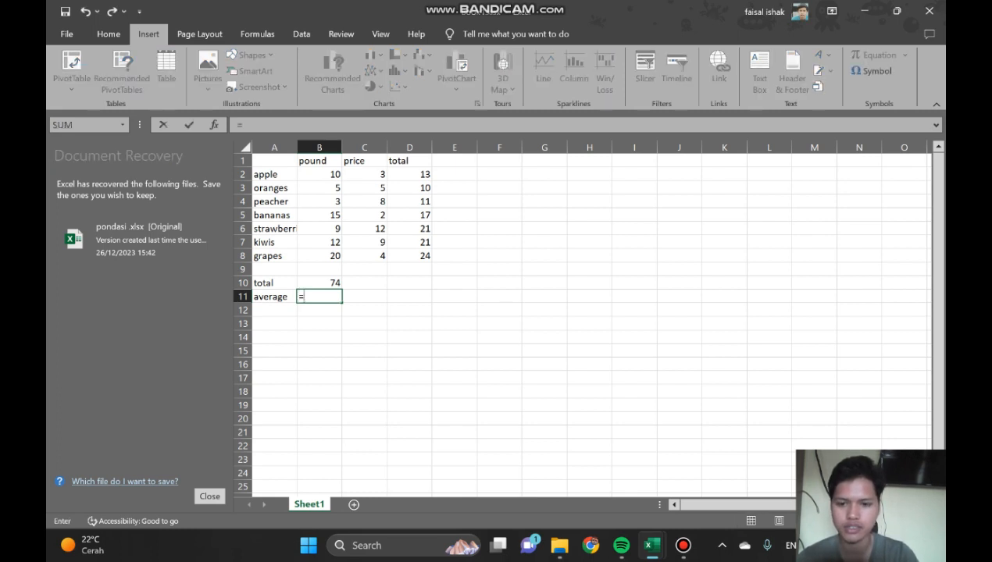
{"action": "type", "text": "AV"}
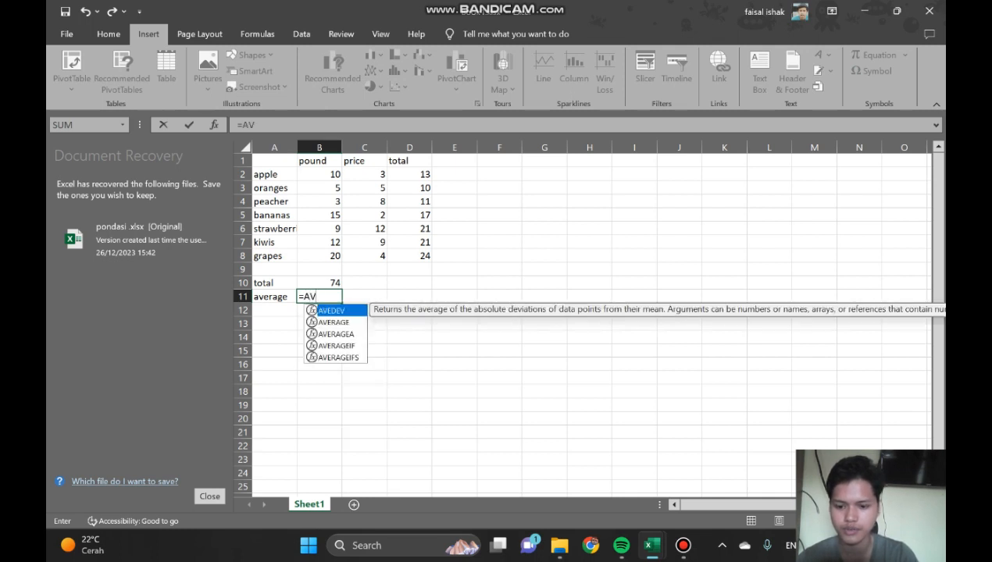
{"action": "type", "text": "ERAGE"}
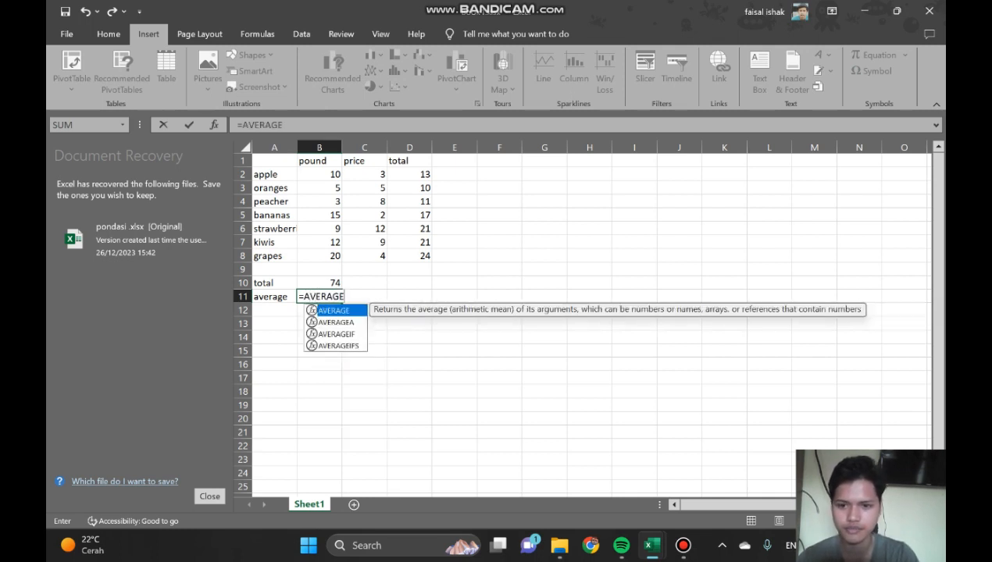
{"action": "type", "text": "("}
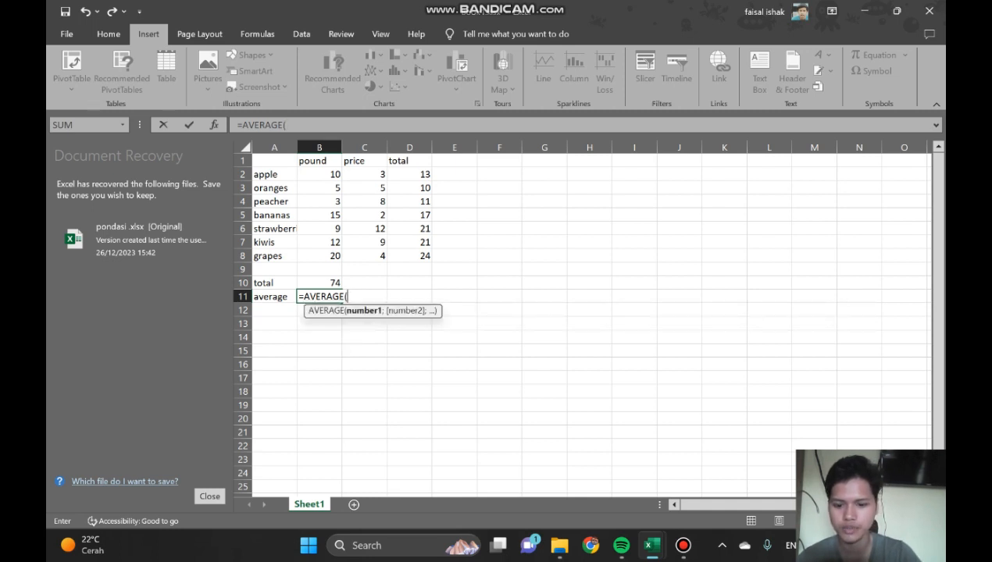
{"action": "type", "text": "B2"}
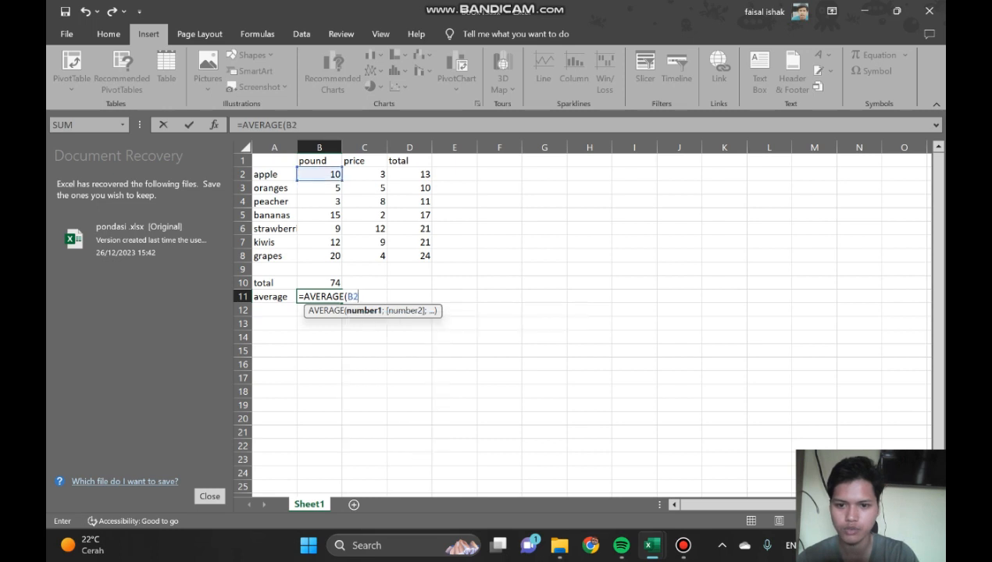
{"action": "type", "text": ":B"}
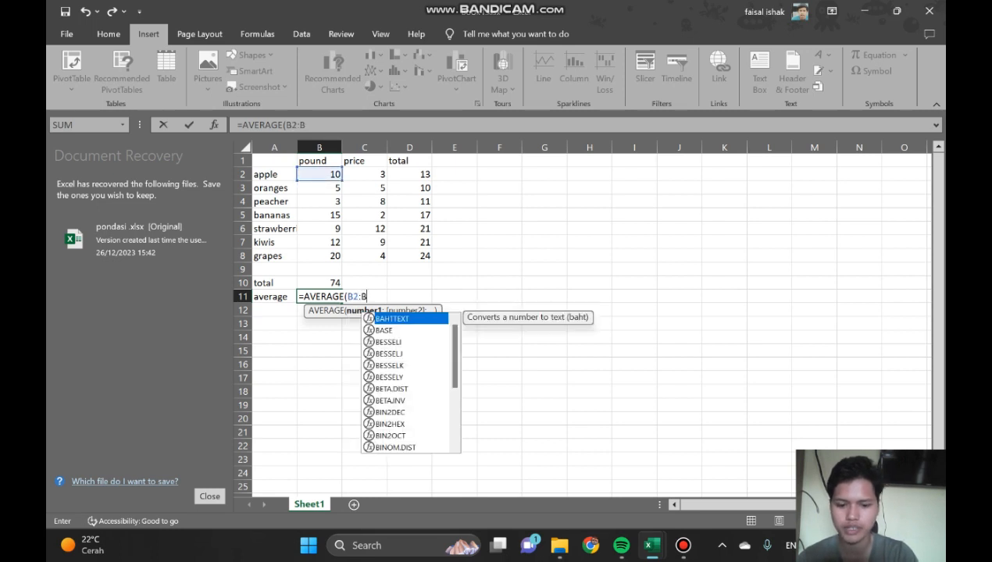
{"action": "type", "text": "8)"}
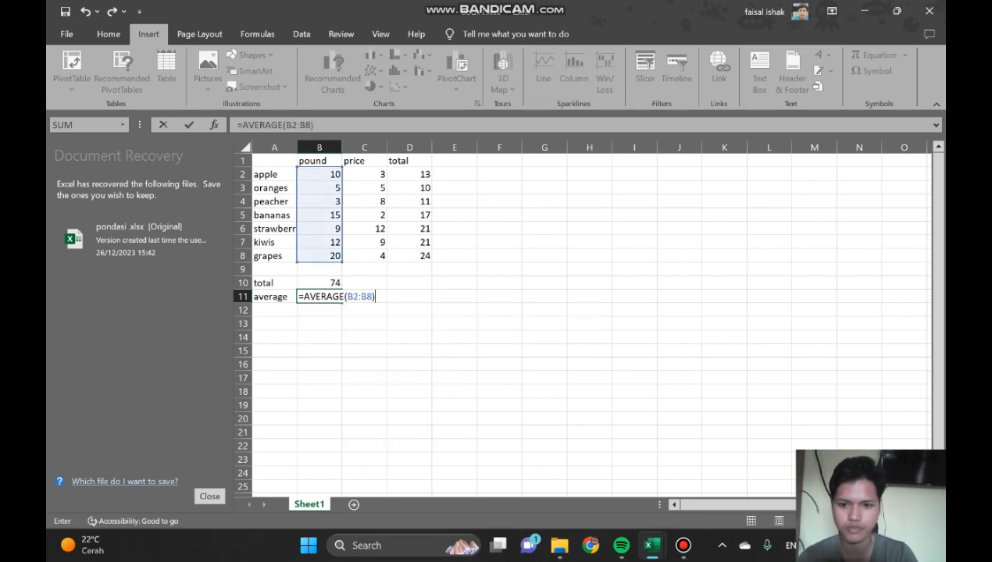
{"action": "key", "text": "Return"}
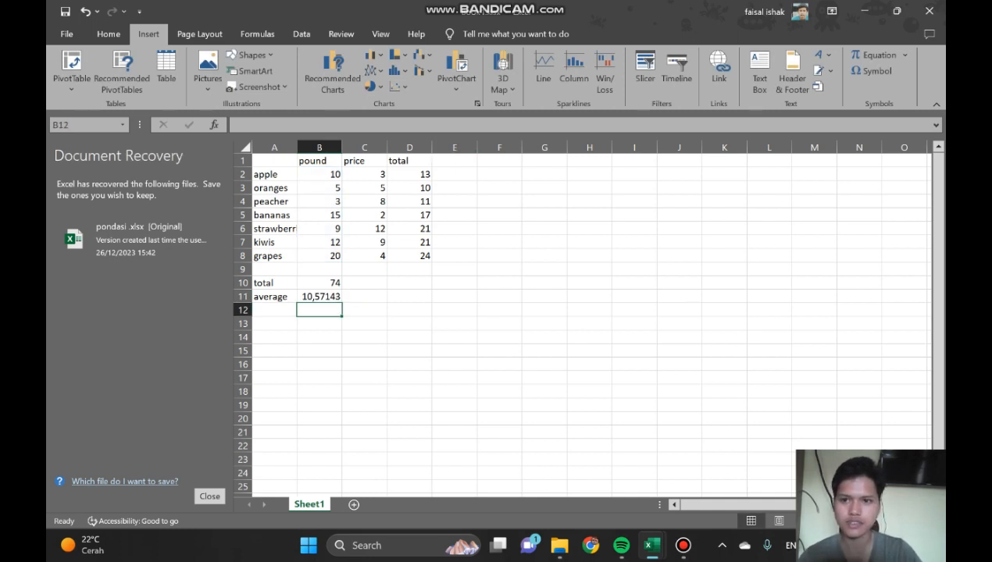
Step: Switch to the ireng.xlsx workbook and open the recommended charts for the item data in A2:C12
{"action": "mouse_move", "coordinate": [651, 545]}
{"action": "left_click", "coordinate": [727, 468]}
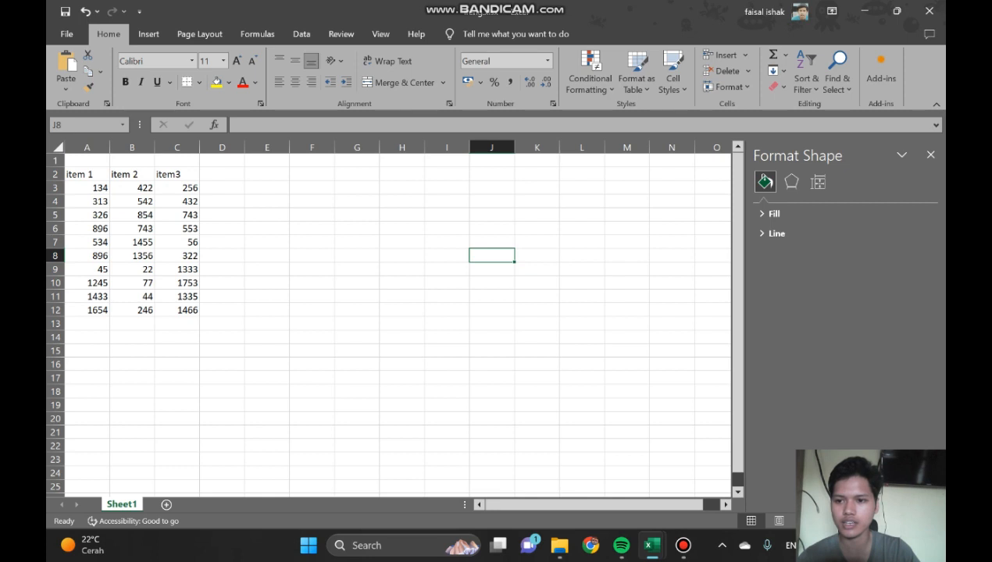
{"action": "left_click", "coordinate": [311, 242]}
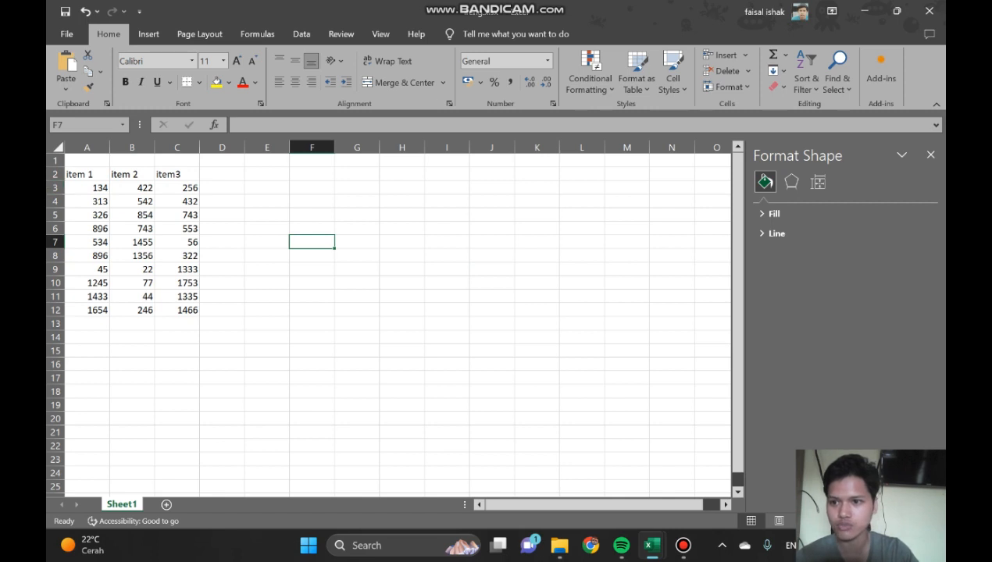
{"action": "left_click_drag", "start_coordinate": [78, 174], "coordinate": [177, 310]}
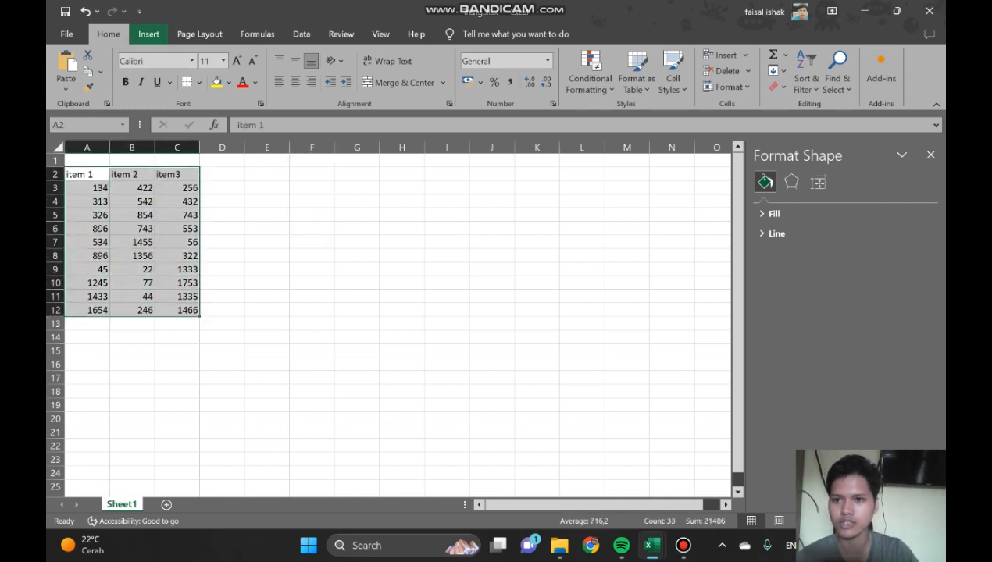
{"action": "left_click", "coordinate": [149, 34]}
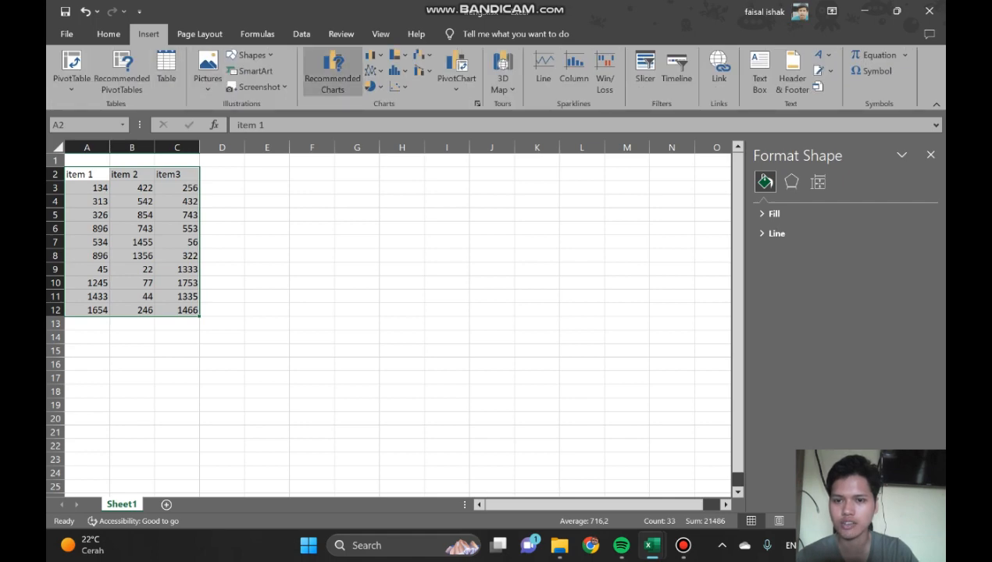
{"action": "left_click", "coordinate": [332, 78]}
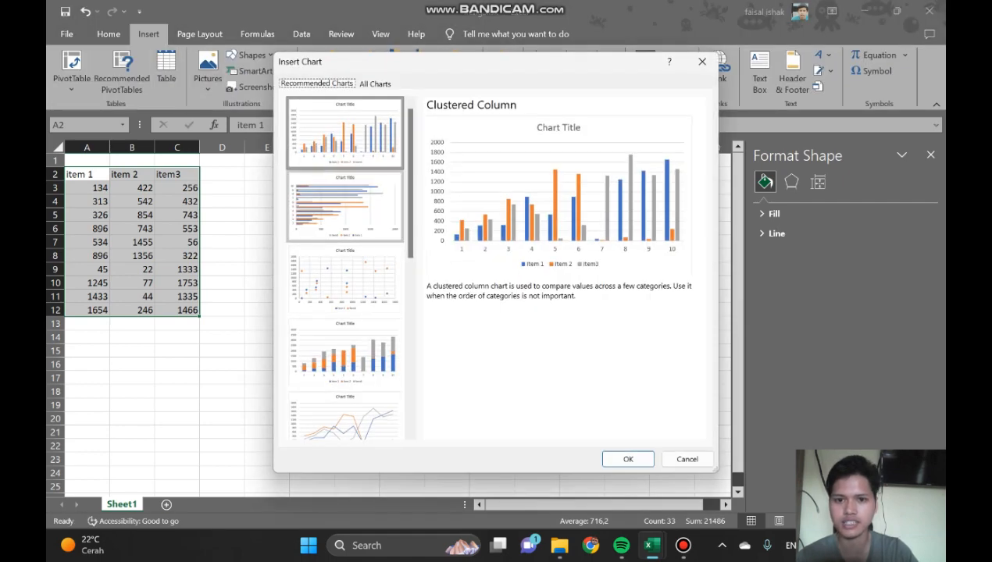
Step: Browse the recommended charts, preview Clustered Bar, and insert the Scatter chart of the item data, leaving the chart deselected
{"action": "scroll", "coordinate": [344, 266], "scroll_direction": "down", "scroll_amount": 5}
{"action": "scroll", "coordinate": [345, 266], "scroll_direction": "up", "scroll_amount": 5}
{"action": "scroll", "coordinate": [345, 265], "scroll_direction": "down", "scroll_amount": 5}
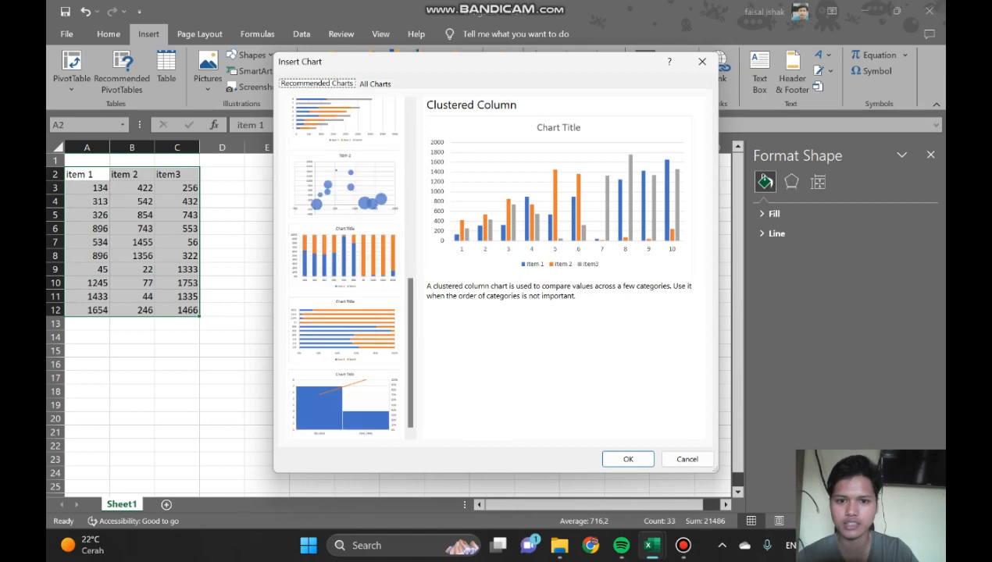
{"action": "scroll", "coordinate": [345, 304], "scroll_direction": "up", "scroll_amount": 5}
{"action": "left_click", "coordinate": [345, 206]}
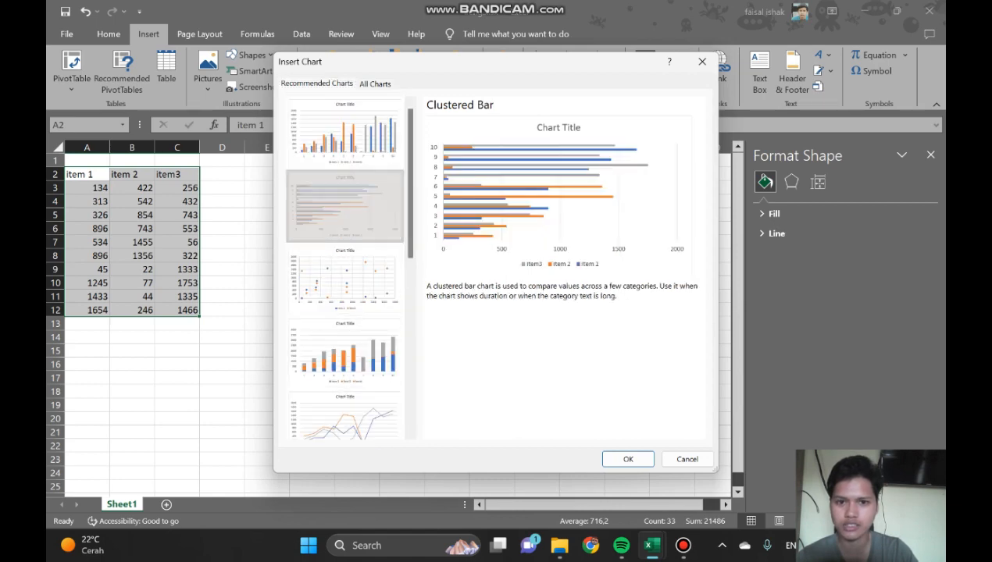
{"action": "left_click", "coordinate": [344, 279]}
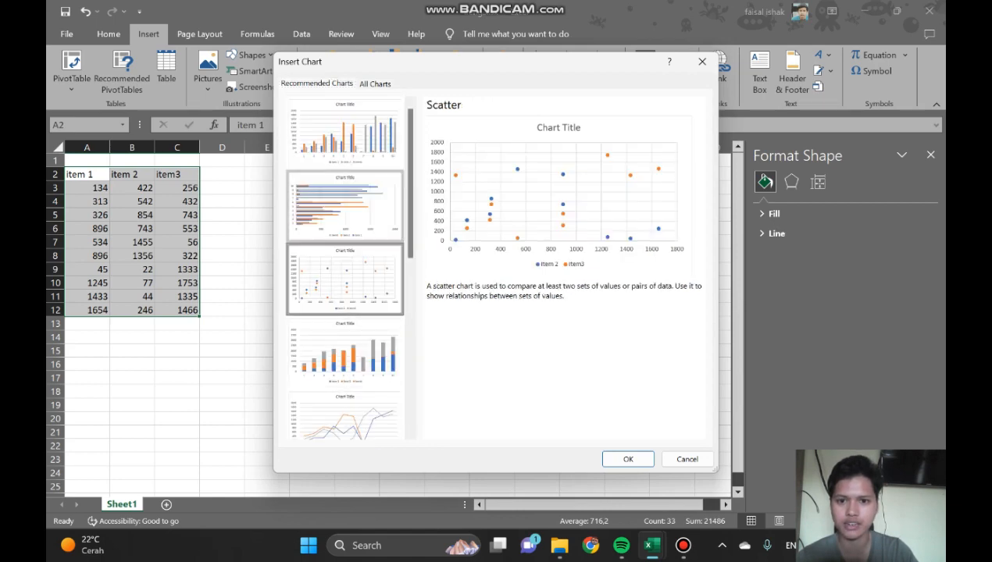
{"action": "left_click", "coordinate": [628, 460]}
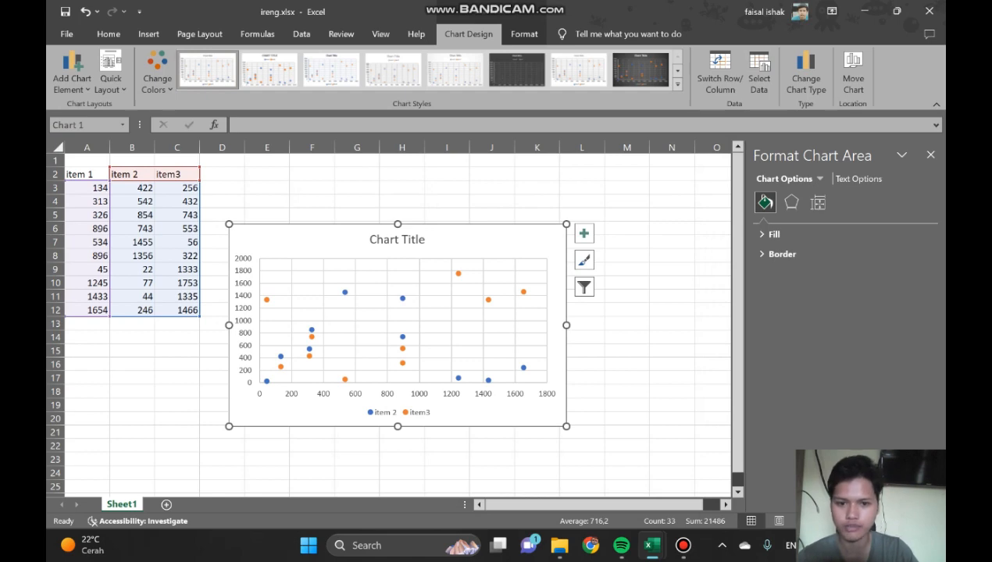
{"action": "left_click", "coordinate": [586, 337]}
{"action": "left_click", "coordinate": [586, 323]}
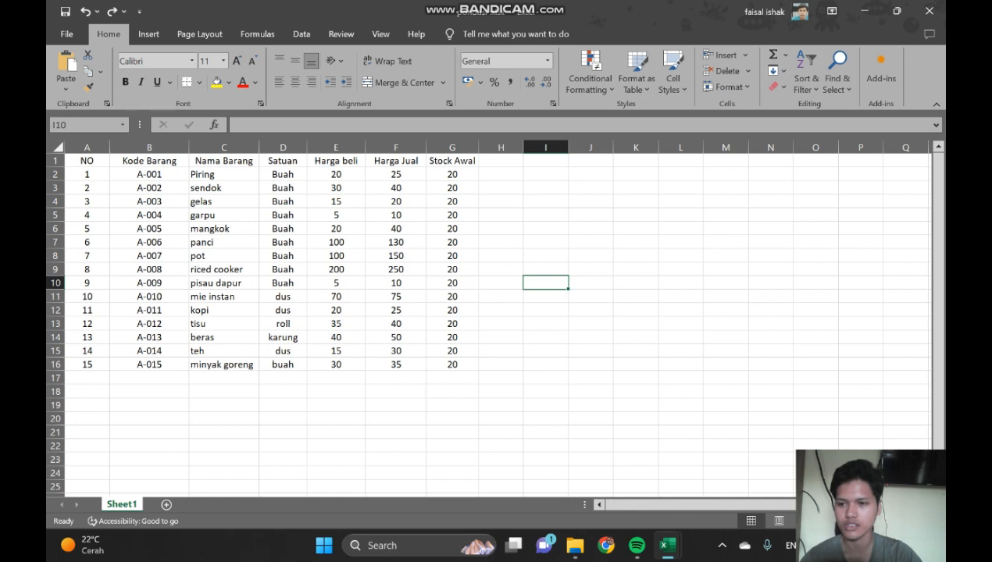
Step: Sort the goods table A1:G16 by the Harga beli column's cell values, smallest to largest, with a custom sort
{"action": "left_click_drag", "start_coordinate": [86, 160], "coordinate": [454, 364]}
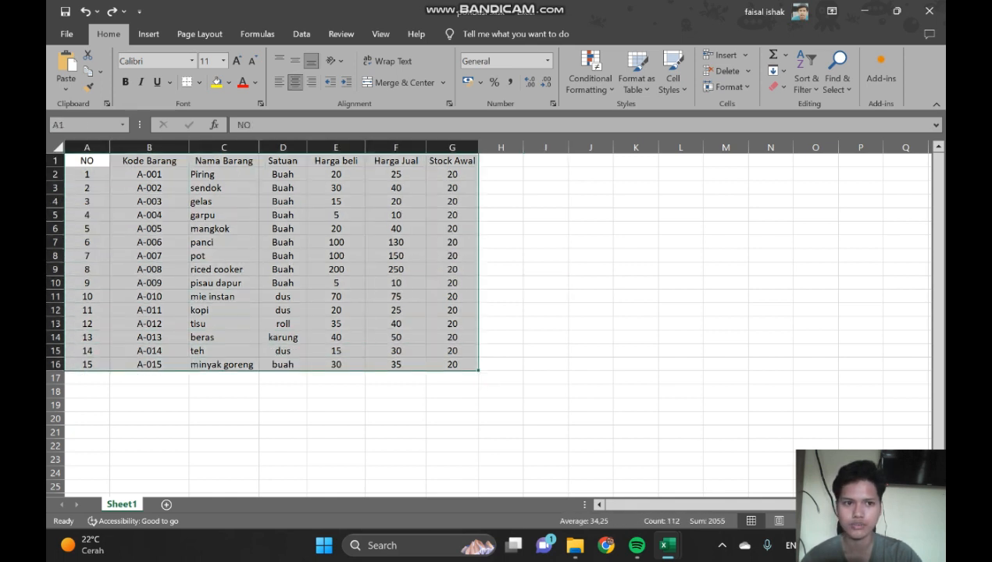
{"action": "left_click", "coordinate": [806, 78]}
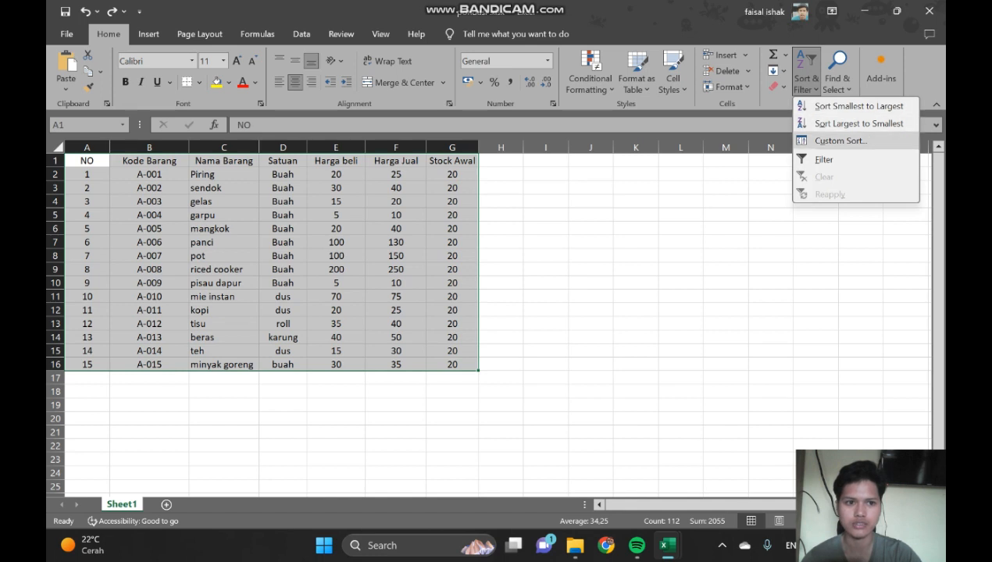
{"action": "left_click", "coordinate": [840, 140]}
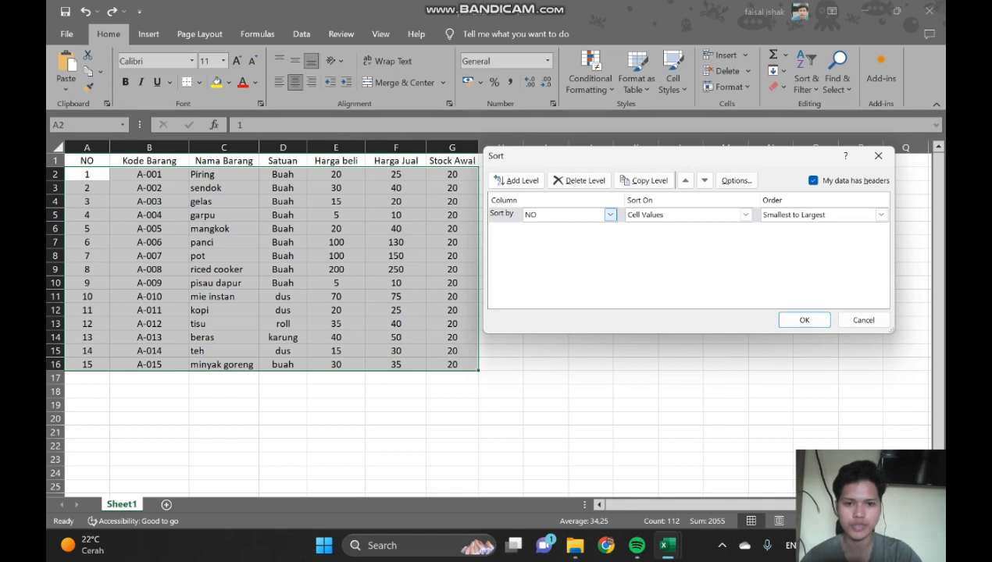
{"action": "left_click", "coordinate": [610, 214]}
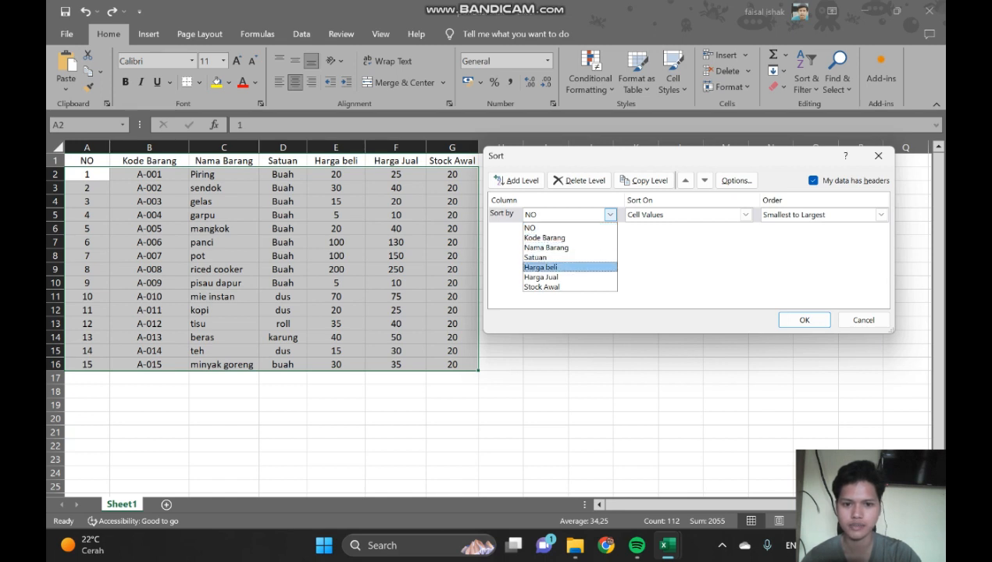
{"action": "left_click", "coordinate": [541, 267]}
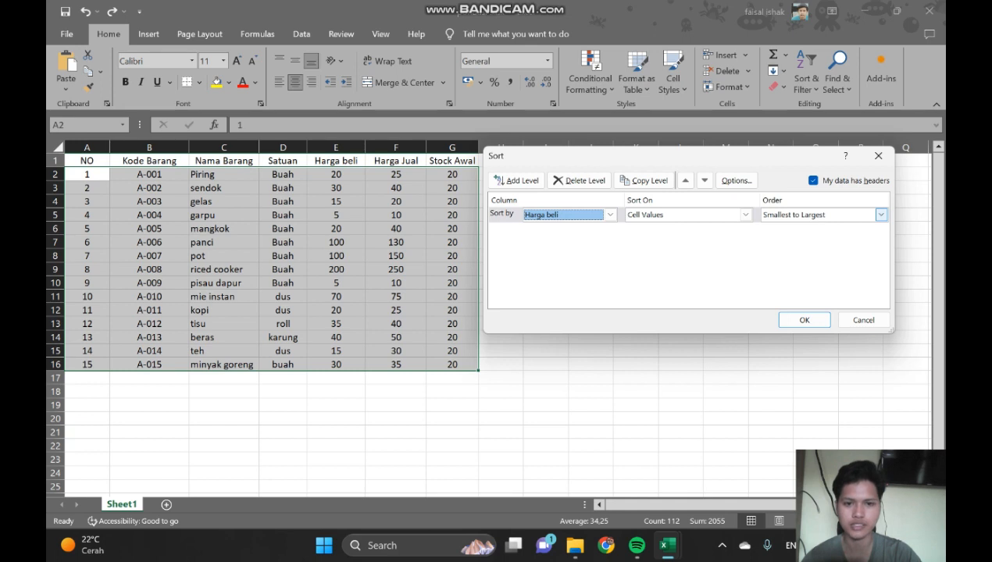
{"action": "left_click", "coordinate": [804, 319]}
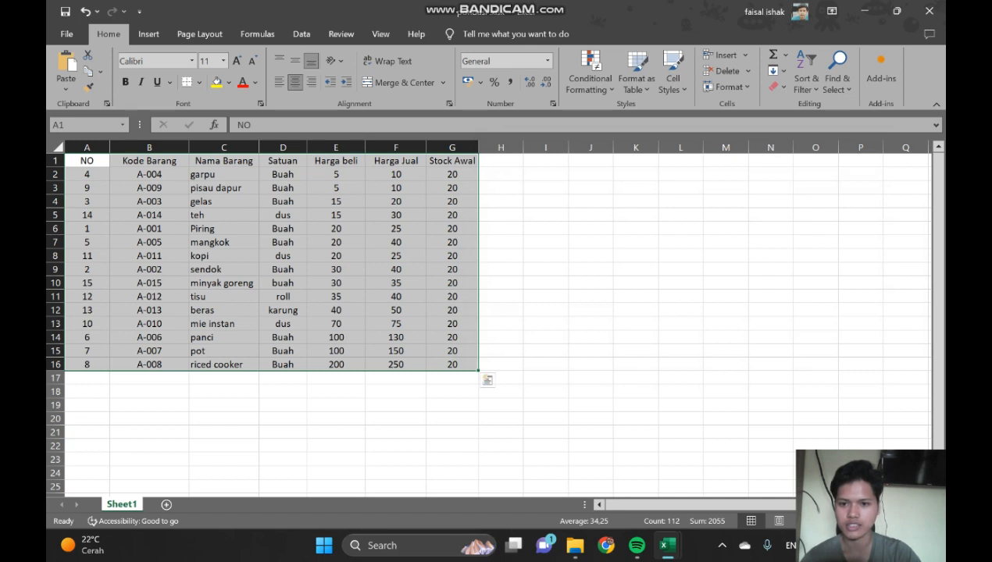
{"action": "left_click", "coordinate": [591, 229]}
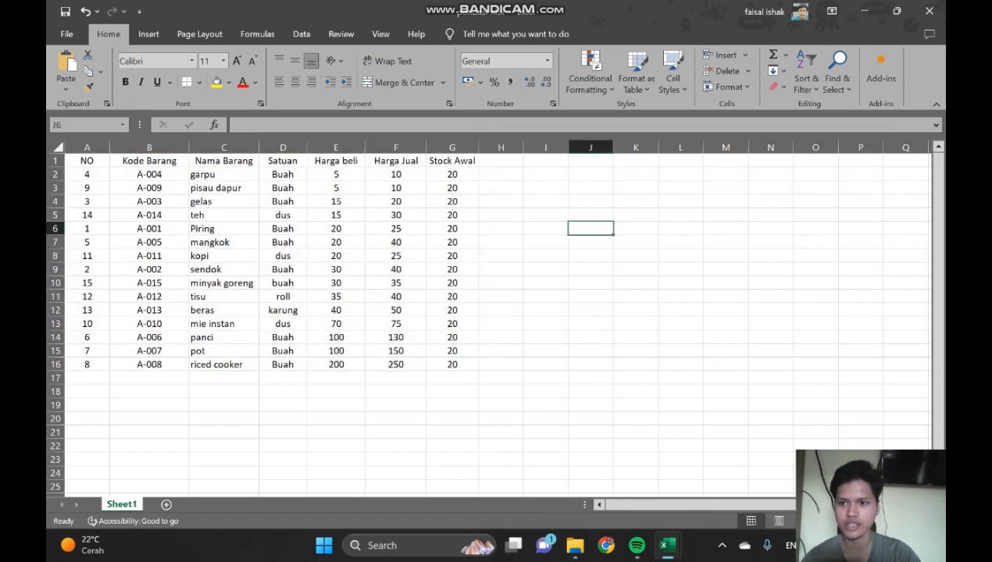
Step: Add filter controls to the header row of the goods table A1:G16
{"action": "left_click_drag", "start_coordinate": [86, 161], "coordinate": [451, 365]}
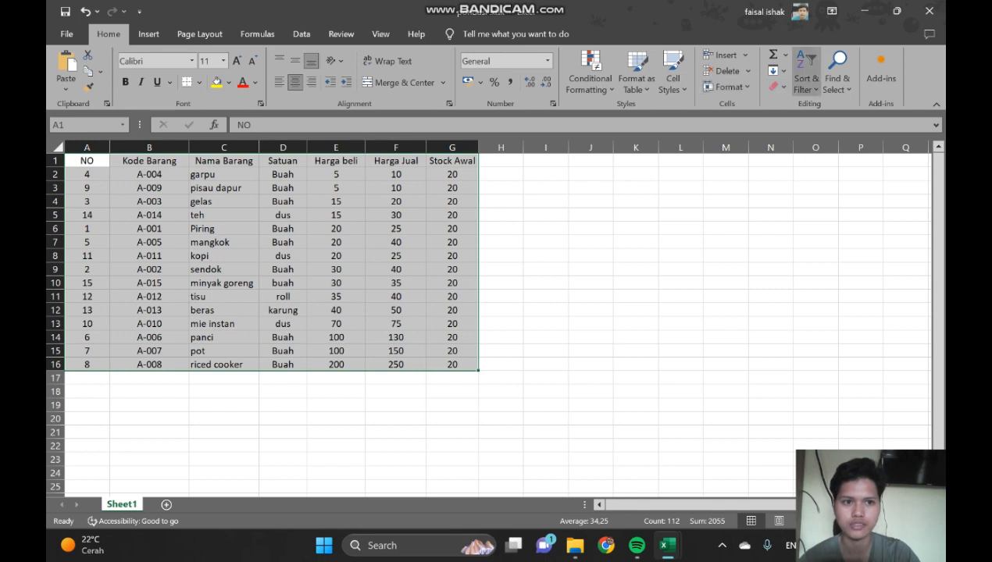
{"action": "left_click", "coordinate": [806, 78]}
{"action": "left_click", "coordinate": [812, 160]}
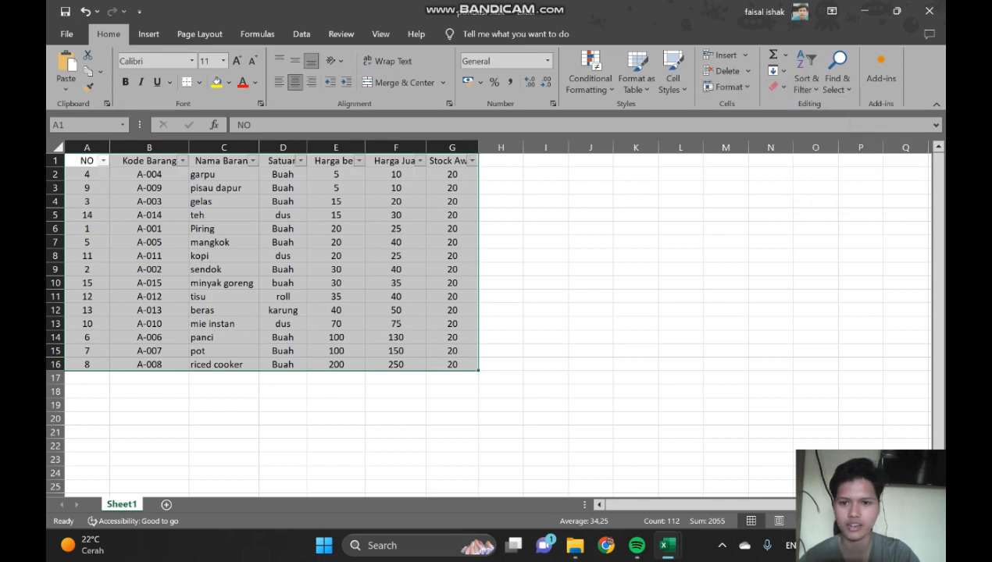
{"action": "left_click", "coordinate": [590, 215]}
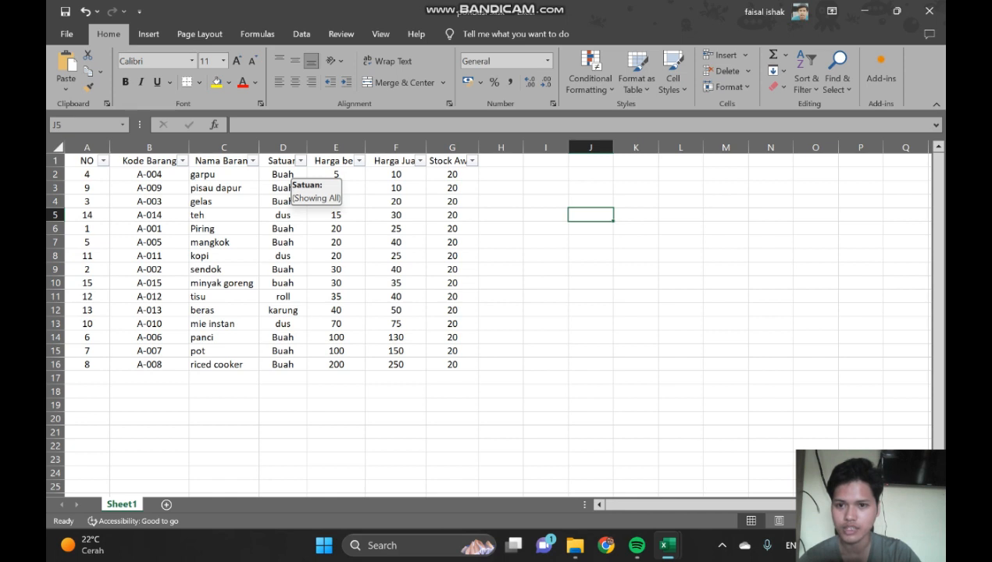
Step: Filter the Satuan column to exclude karung and roll, keeping Buah and dus
{"action": "left_click", "coordinate": [300, 160]}
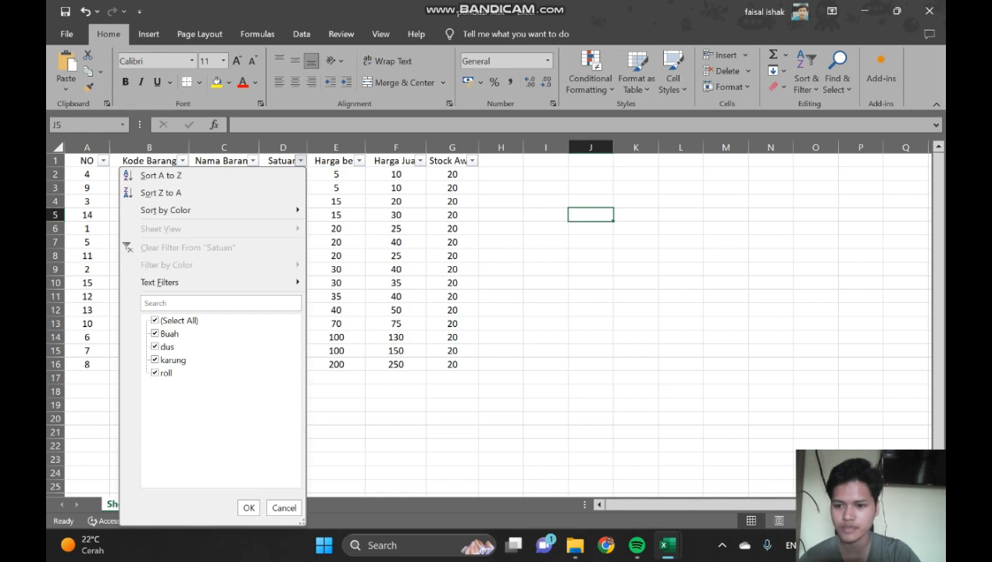
{"action": "left_click", "coordinate": [156, 360]}
{"action": "left_click", "coordinate": [155, 373]}
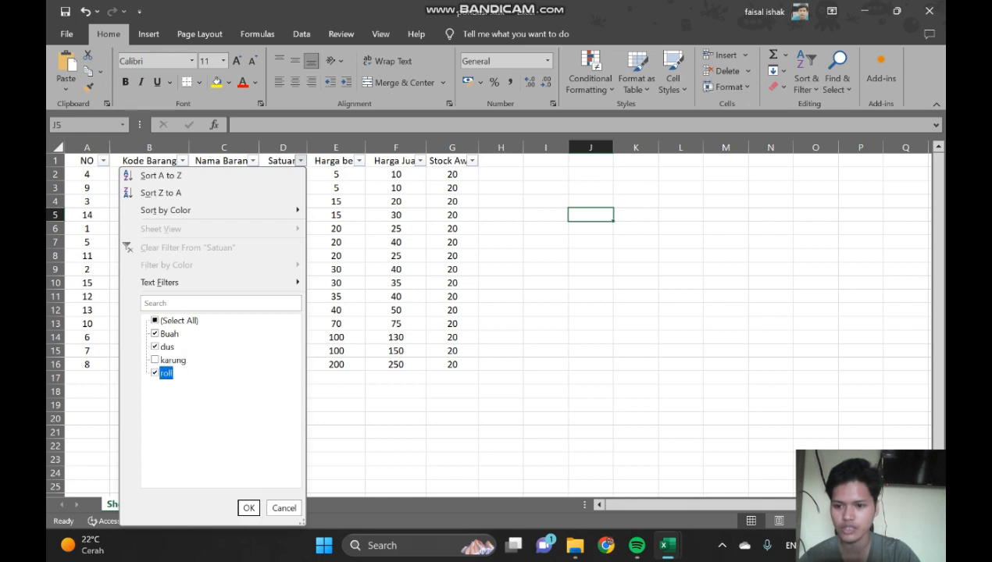
{"action": "left_click", "coordinate": [248, 507]}
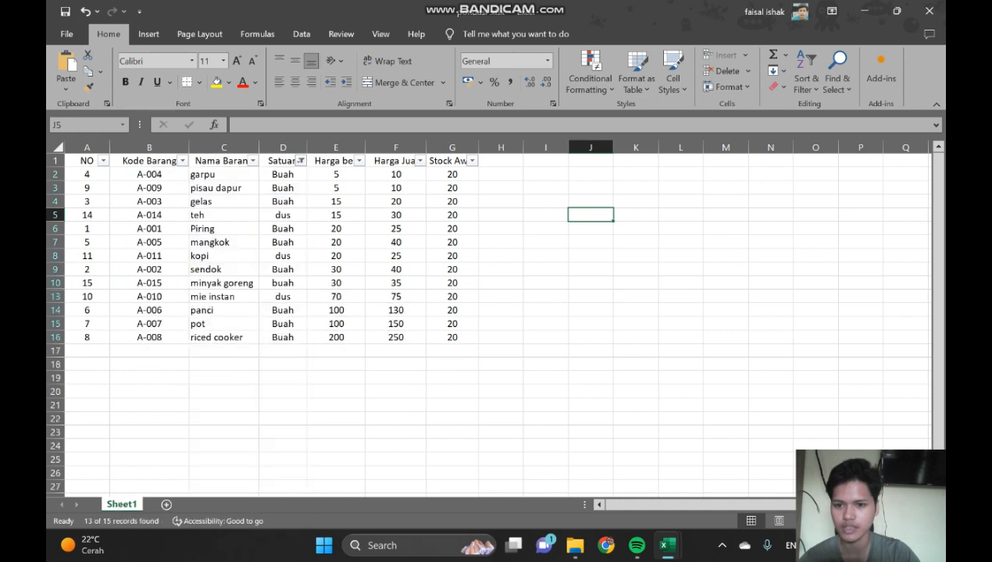
{"action": "left_click", "coordinate": [283, 391]}
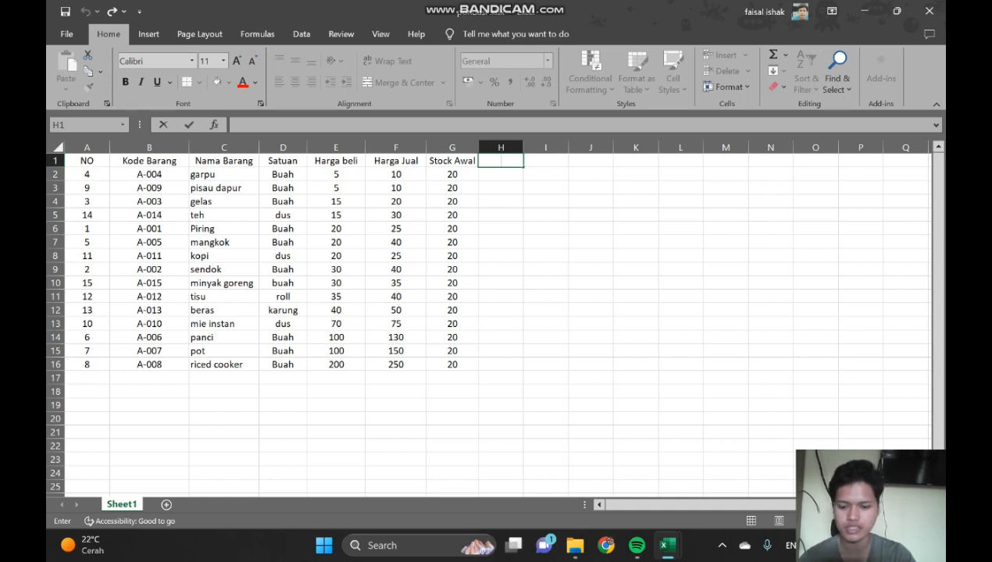
Step: Enter the header Diskon in cell H1, beside Stock Awal
{"action": "type", "text": "dIS"}
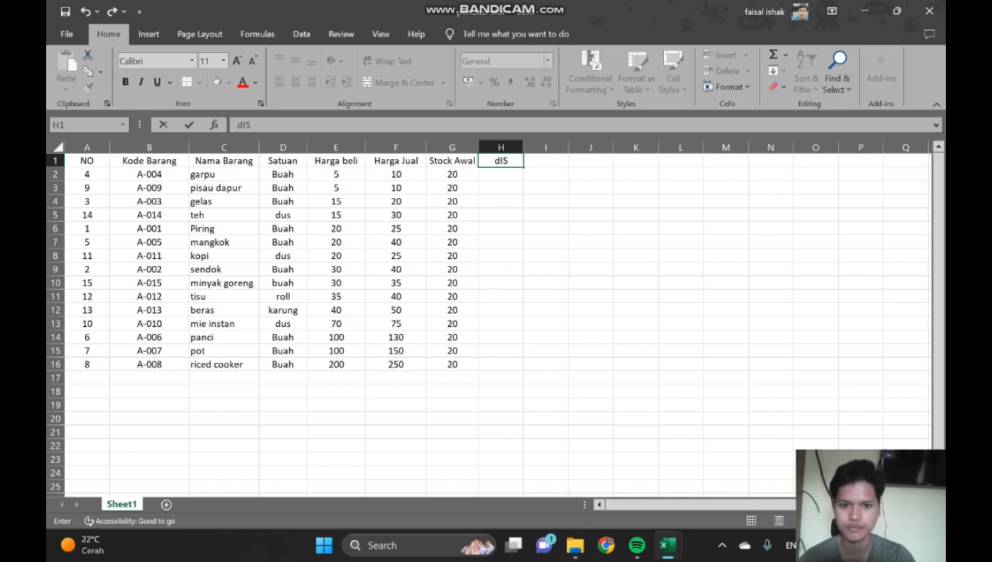
{"action": "key", "text": "BackSpace"}
{"action": "key", "text": "BackSpace"}
{"action": "key", "text": "BackSpace"}
{"action": "key", "text": "Caps_Lock"}
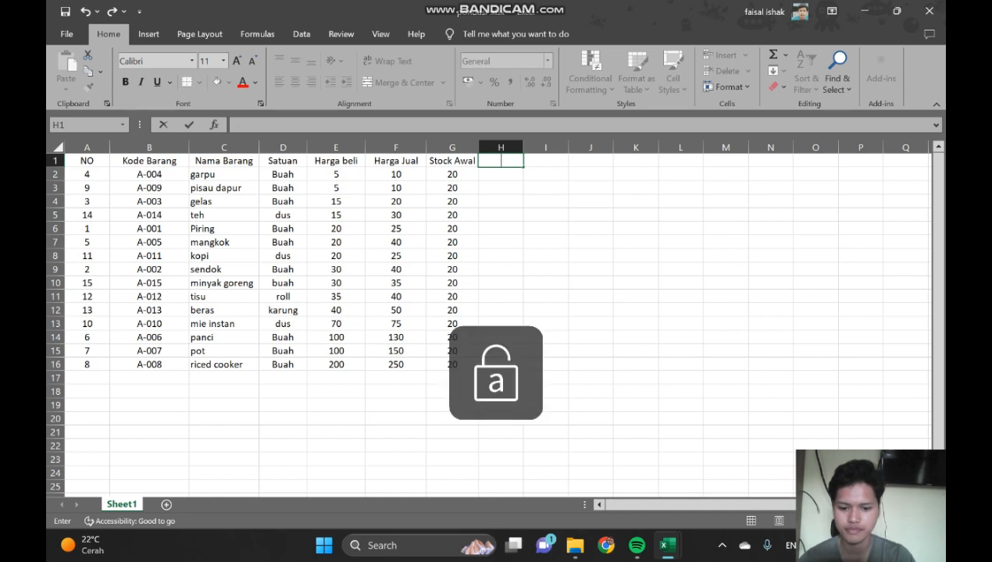
{"action": "type", "text": "Diskon"}
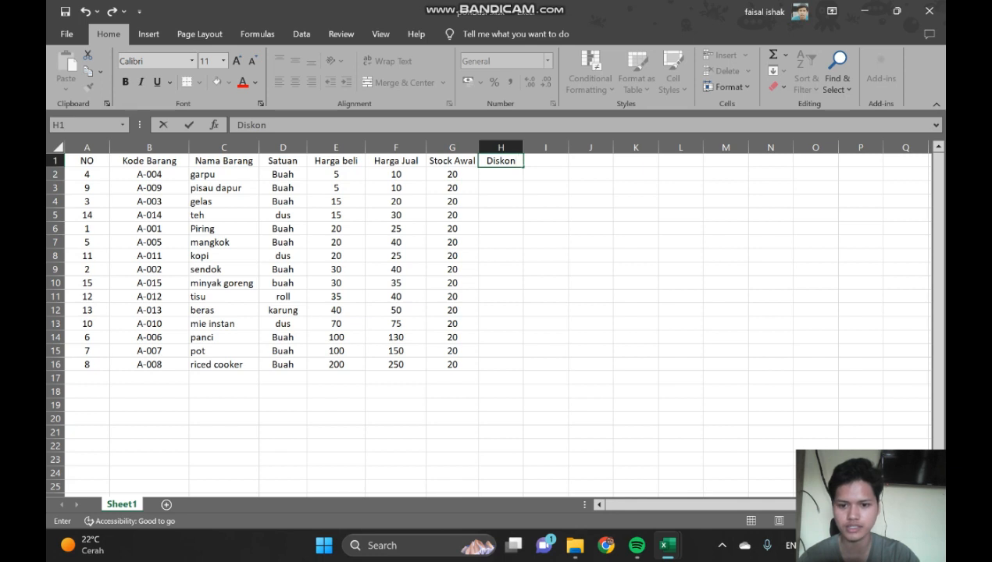
{"action": "key", "text": "Return"}
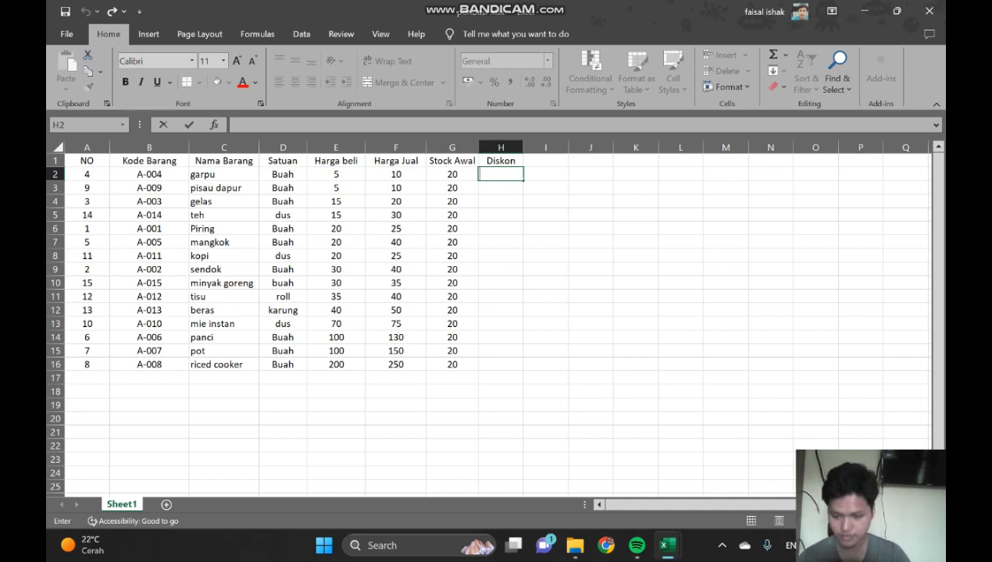
Step: Enter the formula =IF(F2>100;7%*F2;0) in cell H2 to calculate the discount from Harga Jual
{"action": "type", "text": "="}
{"action": "key", "text": "Escape"}
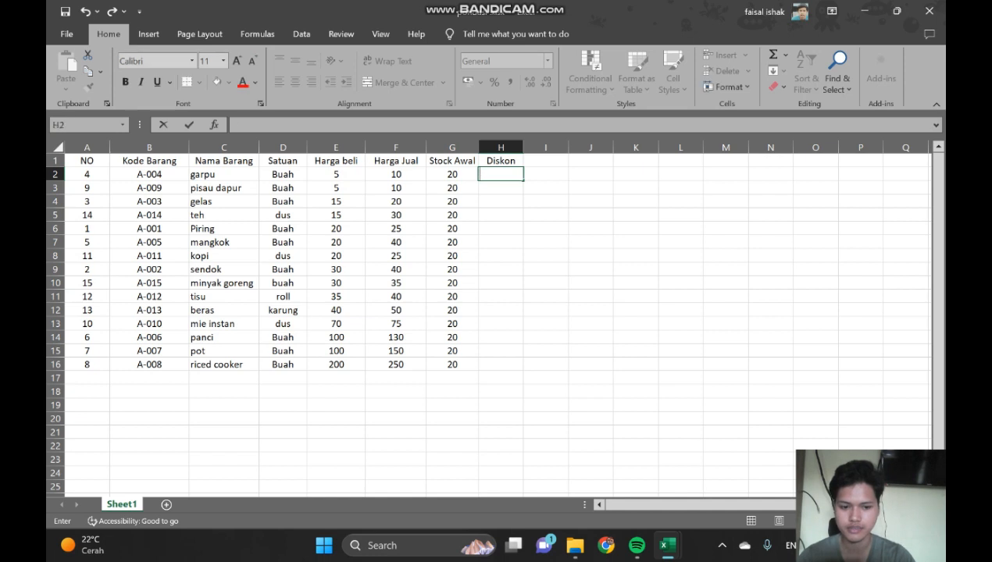
{"action": "type", "text": "="}
{"action": "key", "text": "Caps_Lock"}
{"action": "type", "text": "IF"}
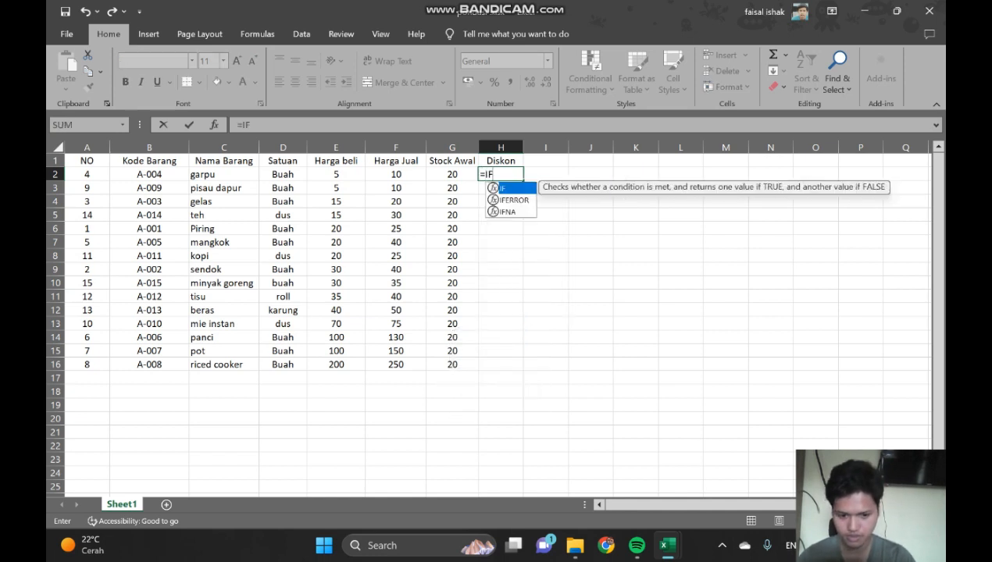
{"action": "type", "text": "("}
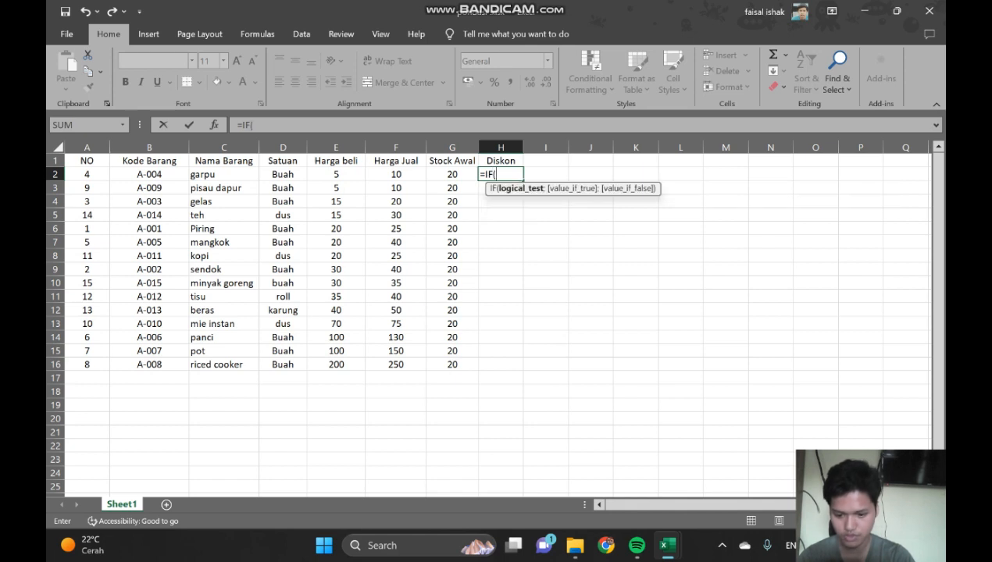
{"action": "type", "text": "F2"}
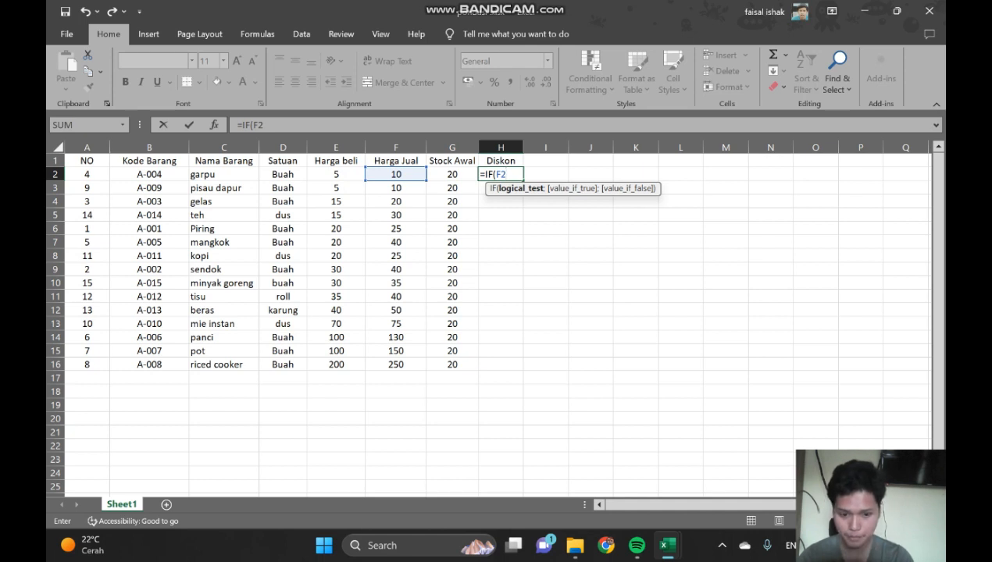
{"action": "type", "text": ">"}
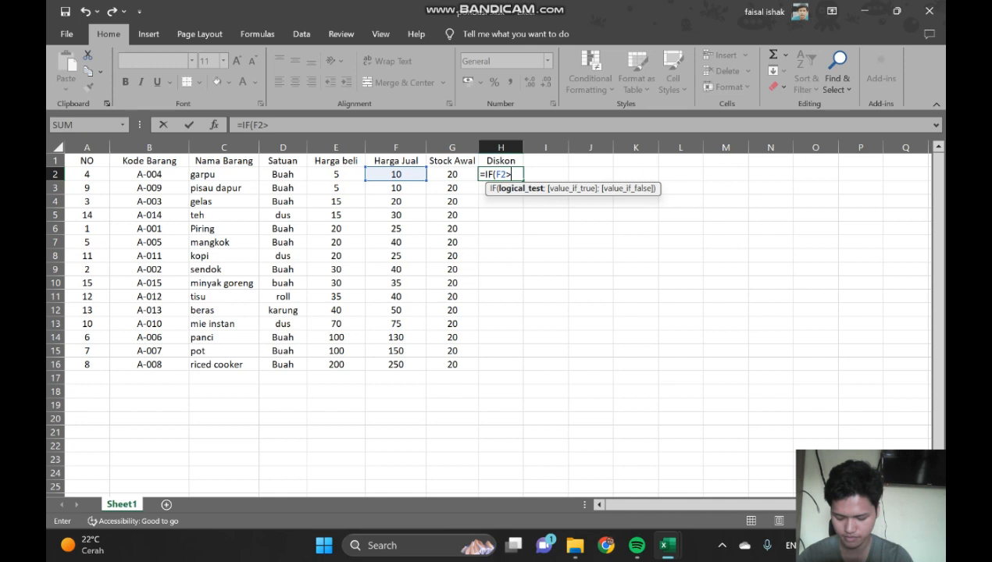
{"action": "type", "text": "100"}
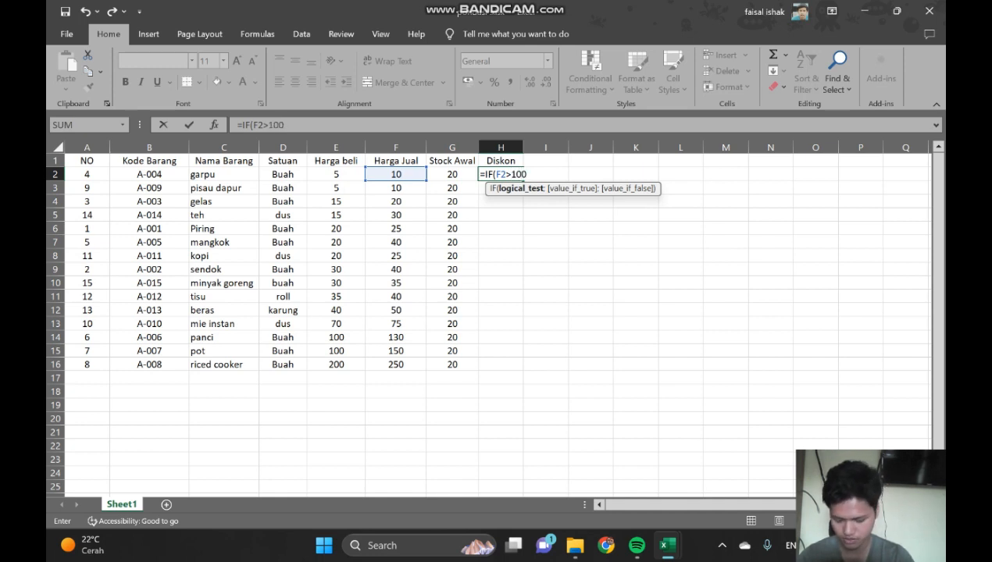
{"action": "type", "text": ";"}
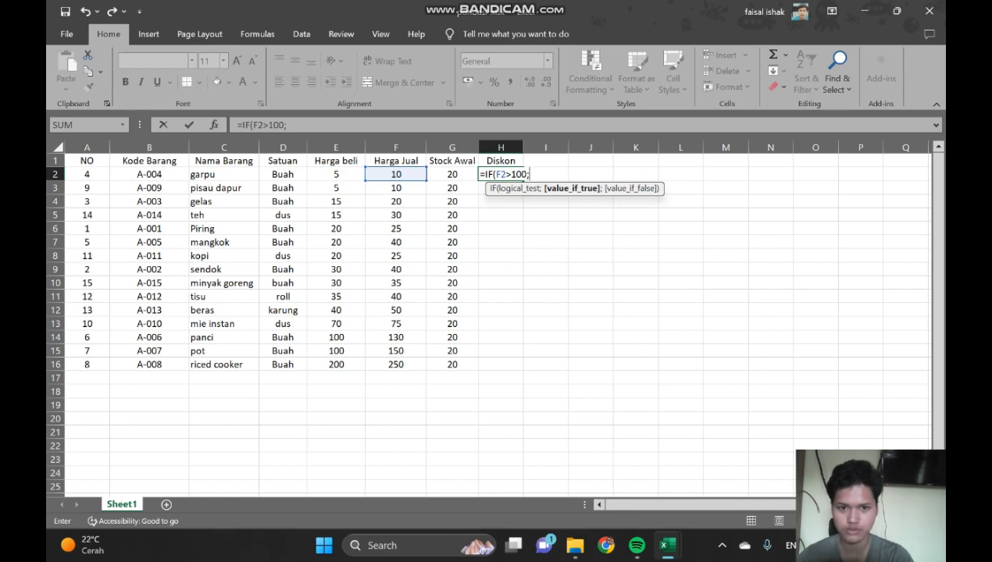
{"action": "type", "text": "7%"}
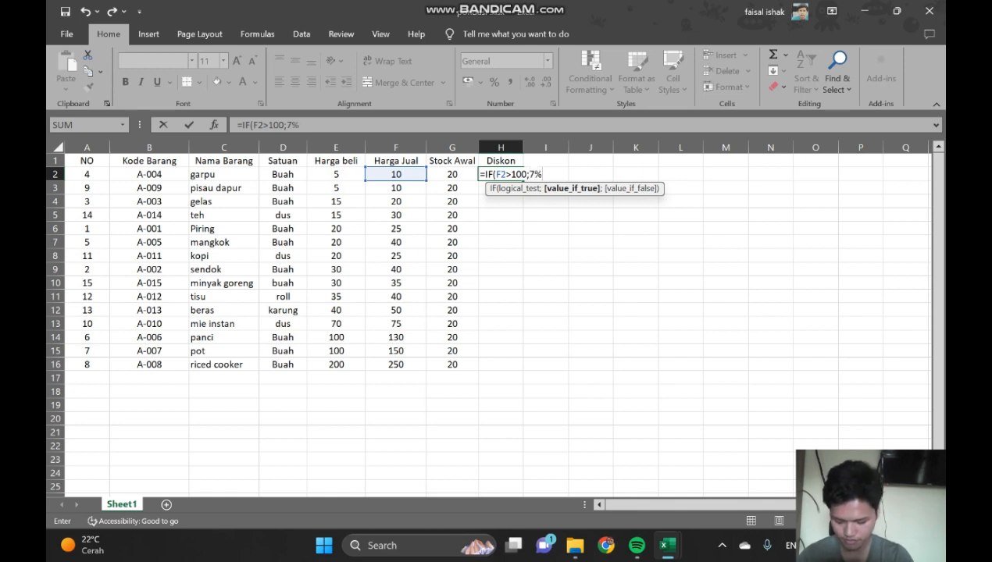
{"action": "type", "text": "*"}
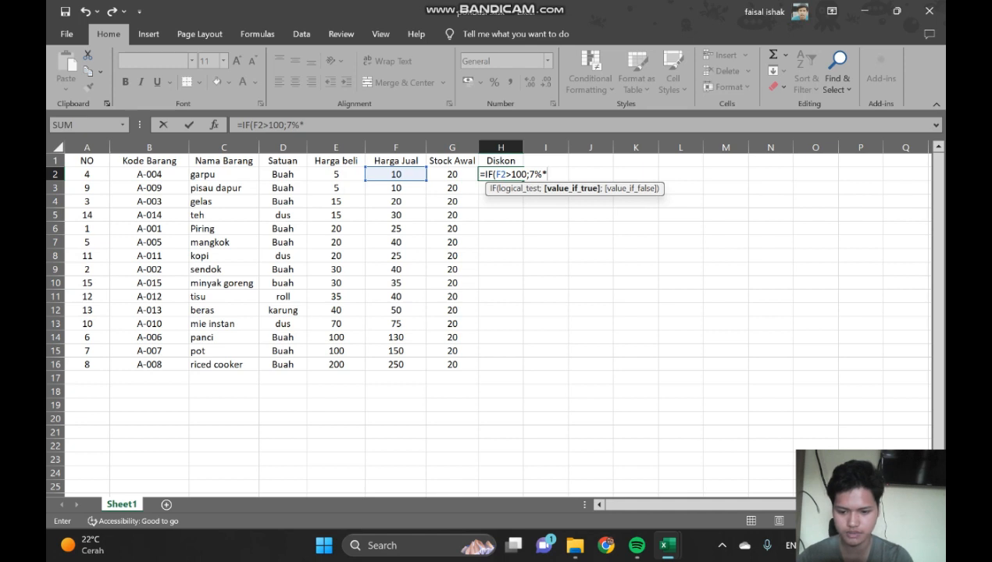
{"action": "type", "text": "F2"}
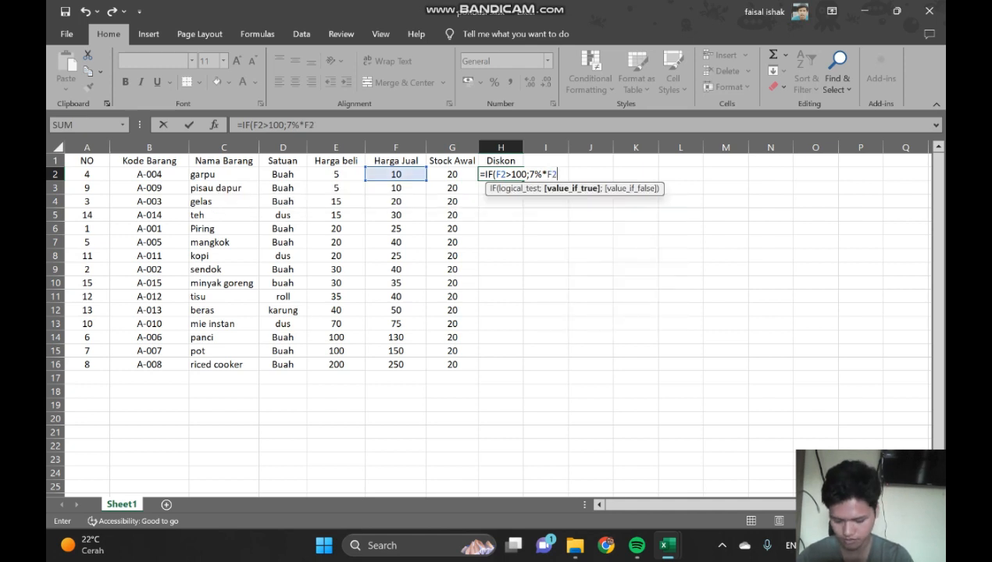
{"action": "type", "text": ";0"}
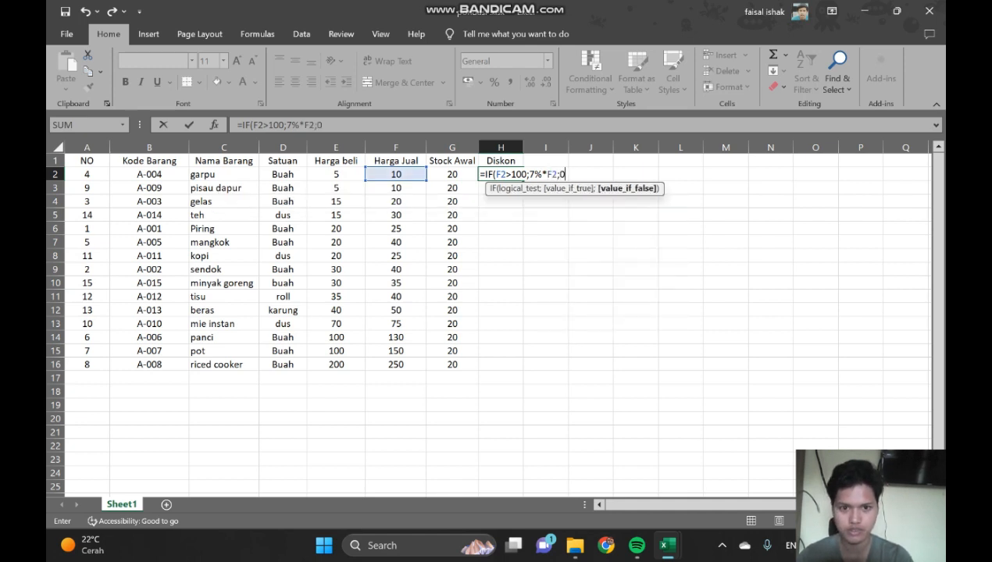
{"action": "type", "text": ")"}
{"action": "key", "text": "Return"}
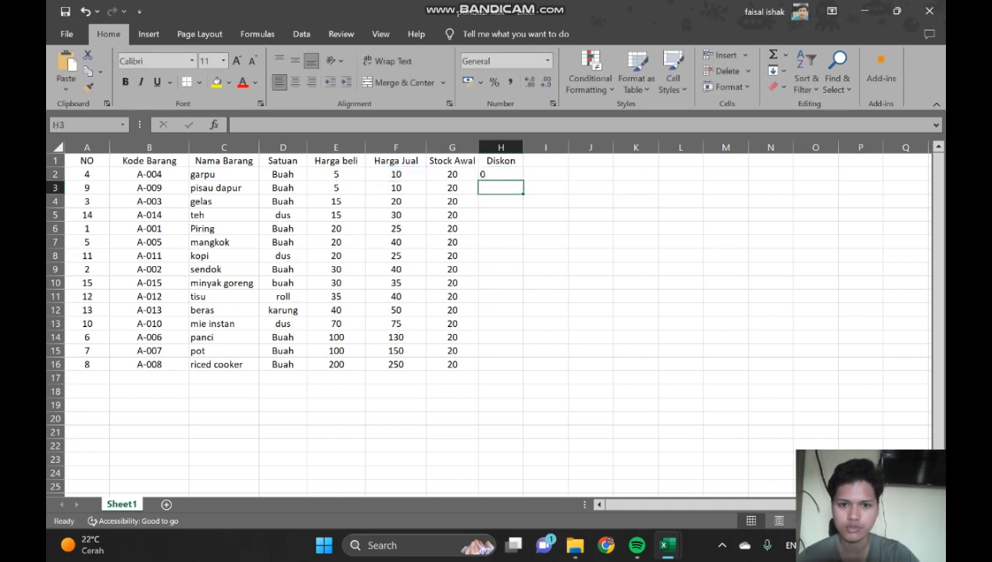
Step: Fill the discount formula from H2 down to H16 for all the goods
{"action": "left_click", "coordinate": [500, 175]}
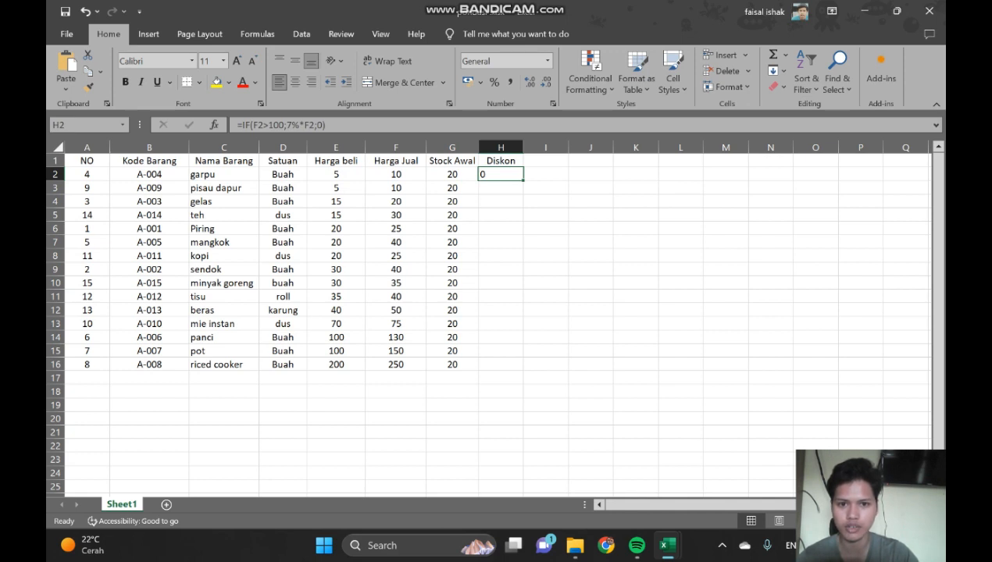
{"action": "left_click_drag", "start_coordinate": [522, 181], "coordinate": [522, 367]}
{"action": "left_click", "coordinate": [501, 406]}
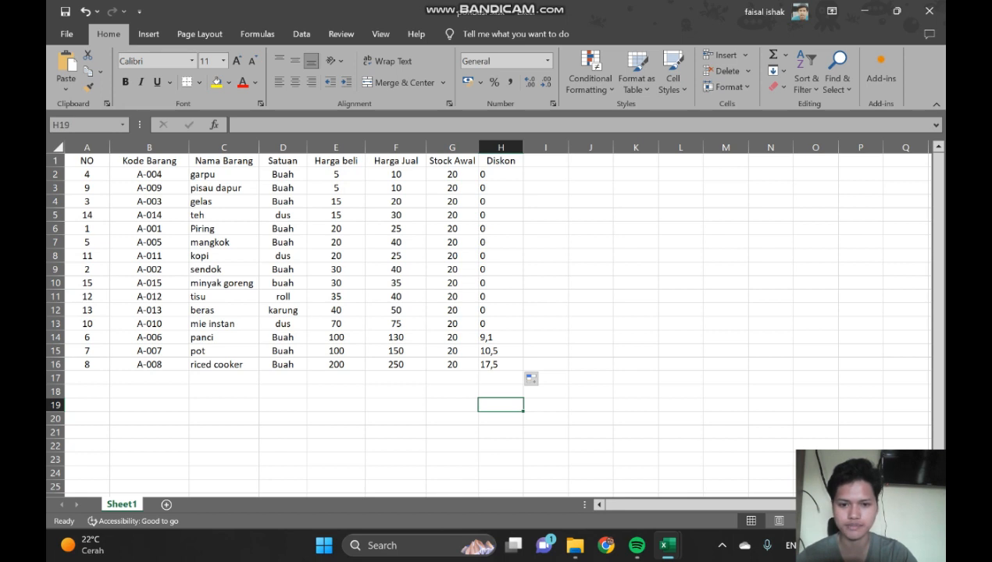
{"action": "left_click", "coordinate": [501, 365]}
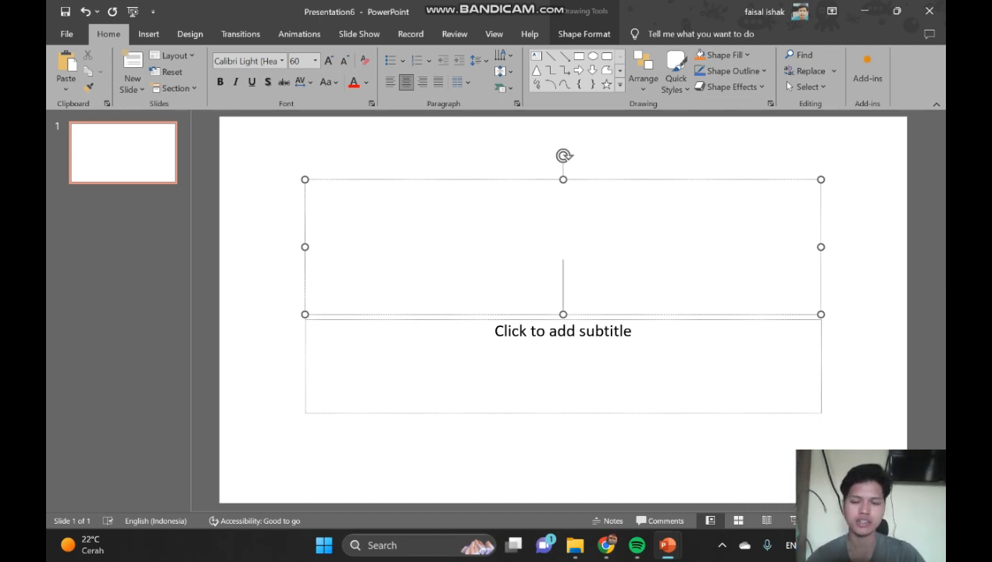
Step: Enter "uas" as the title of the first slide in the new PowerPoint presentation
{"action": "key", "text": "Escape"}
{"action": "key", "text": "Escape"}
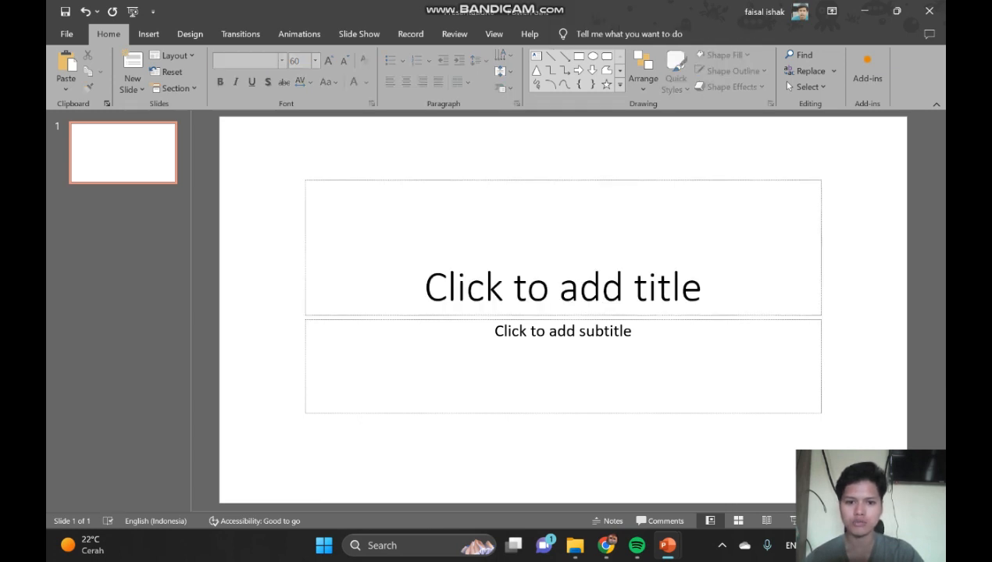
{"action": "left_click", "coordinate": [563, 287]}
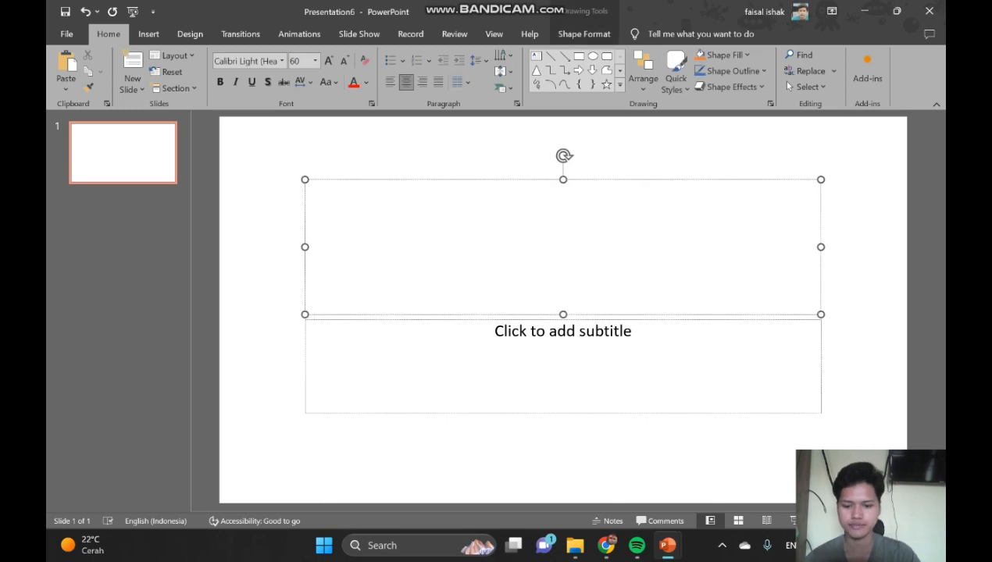
{"action": "type", "text": "uas"}
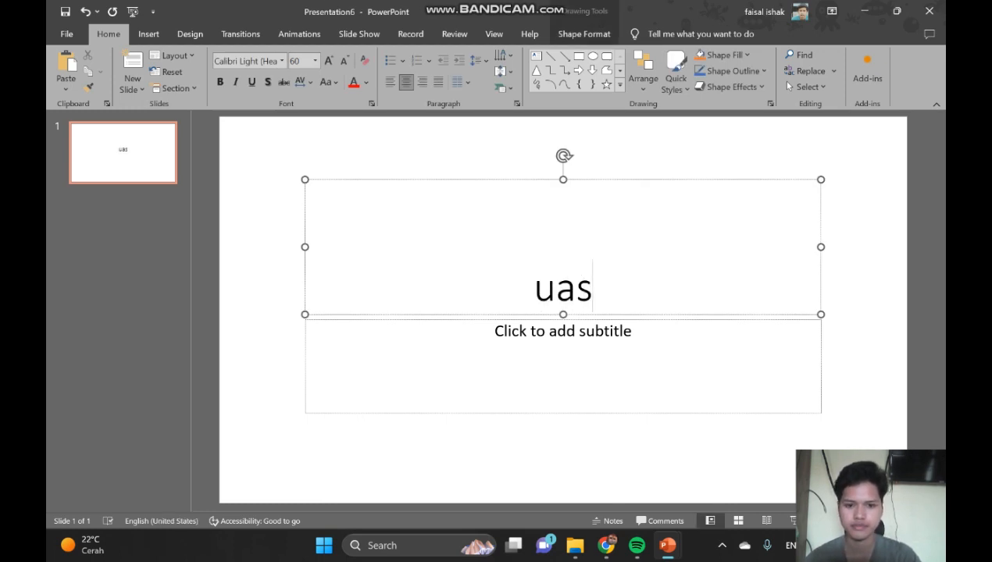
Step: Enter "aplikom" in lowercase as the slide's subtitle
{"action": "key", "text": "ctrl+Return"}
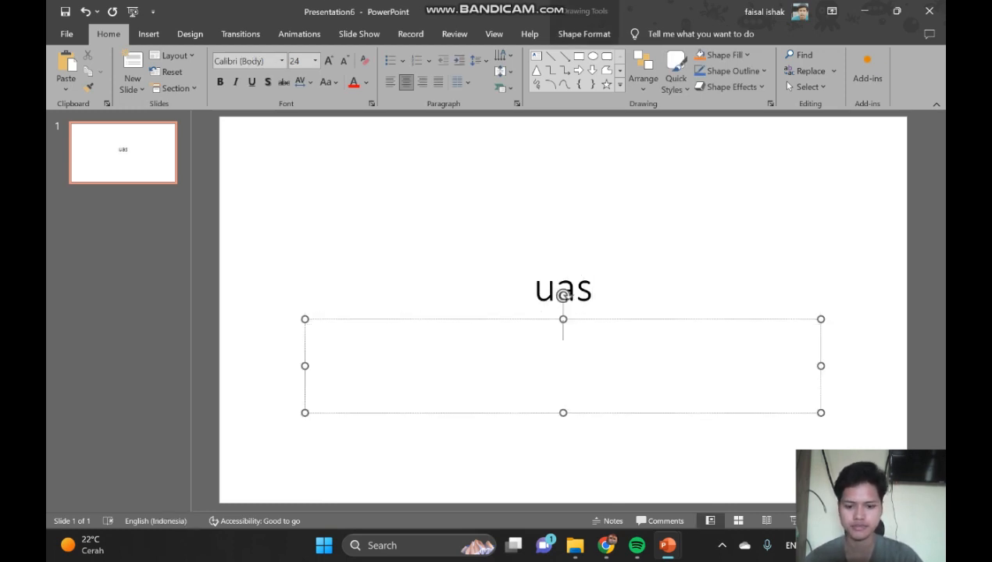
{"action": "type", "text": "aP"}
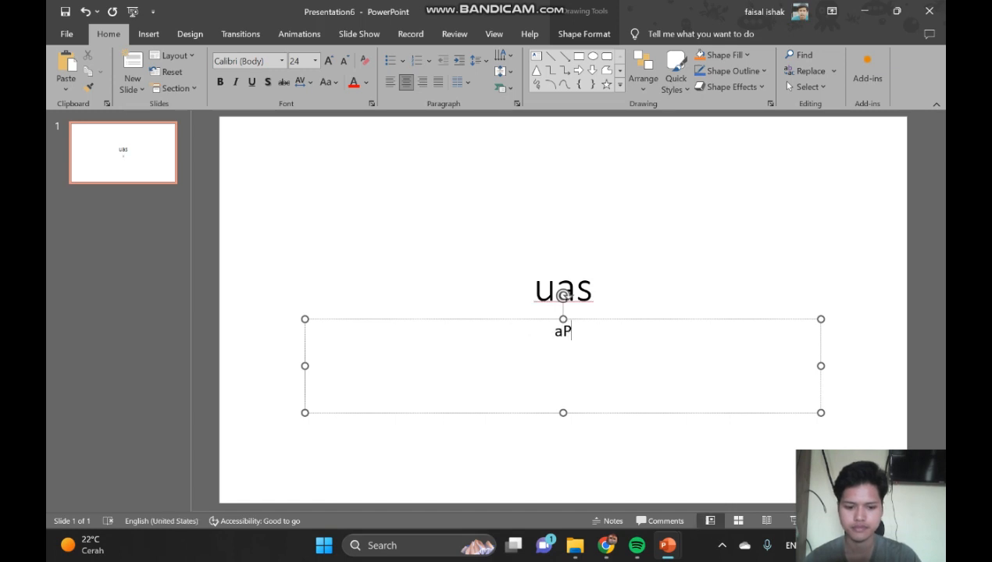
{"action": "type", "text": "LIK"}
{"action": "key", "text": "BackSpace"}
{"action": "key", "text": "BackSpace"}
{"action": "key", "text": "BackSpace"}
{"action": "key", "text": "BackSpace"}
{"action": "key", "text": "BackSpace"}
{"action": "key", "text": "Caps_Lock"}
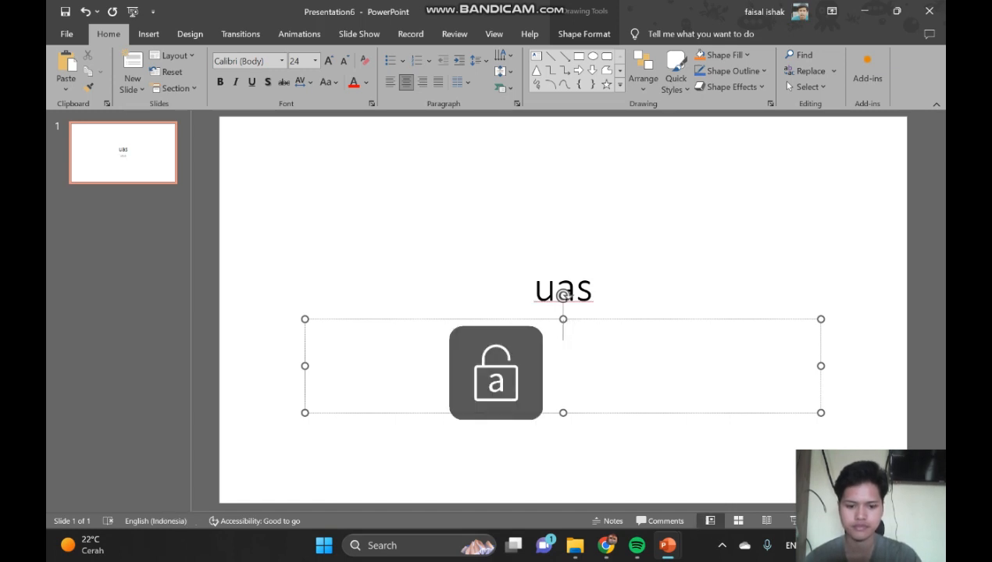
{"action": "type", "text": "aplikom"}
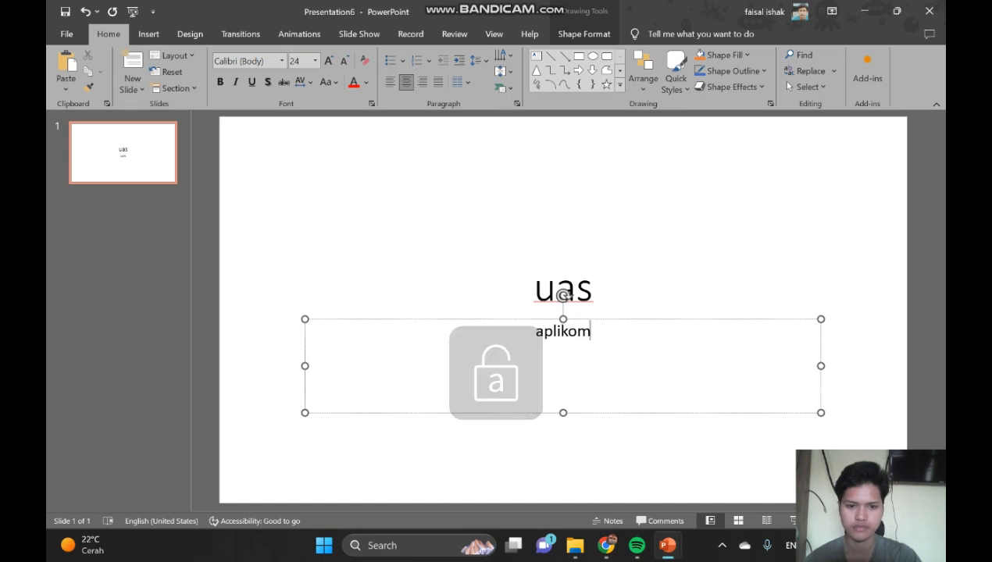
Step: Change the font of the slide title "uas" to Arial Black
{"action": "left_click", "coordinate": [594, 288]}
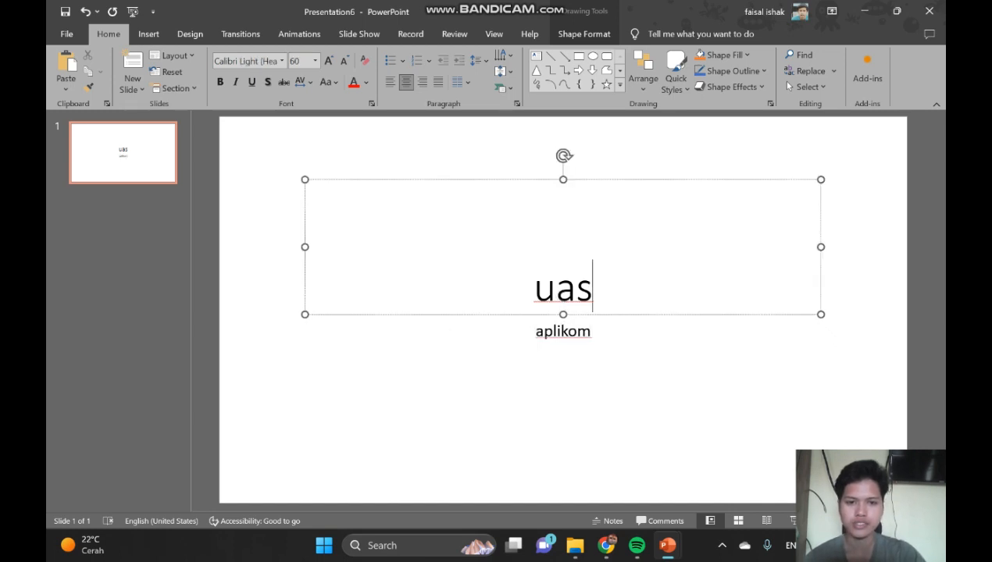
{"action": "key", "text": "ctrl+a"}
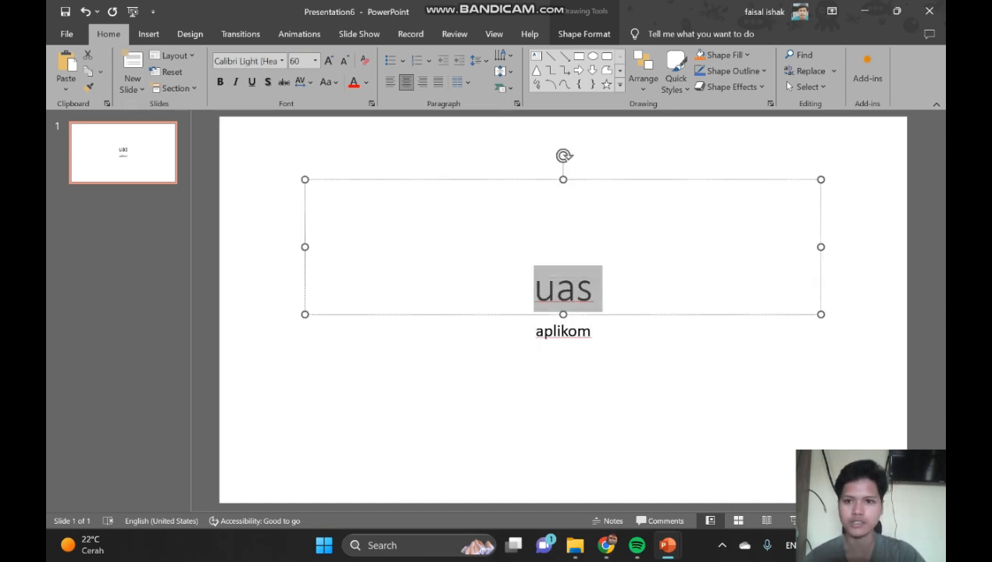
{"action": "left_click", "coordinate": [282, 61]}
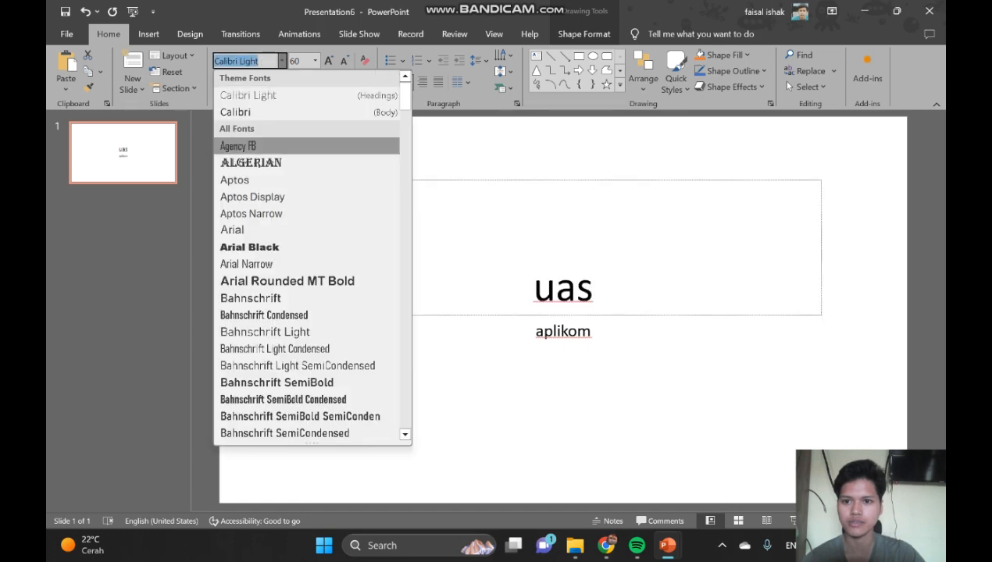
{"action": "key", "text": "Down"}
{"action": "key", "text": "Down"}
{"action": "key", "text": "Down"}
{"action": "key", "text": "Down"}
{"action": "key", "text": "Down"}
{"action": "key", "text": "Down"}
{"action": "key", "text": "Return"}
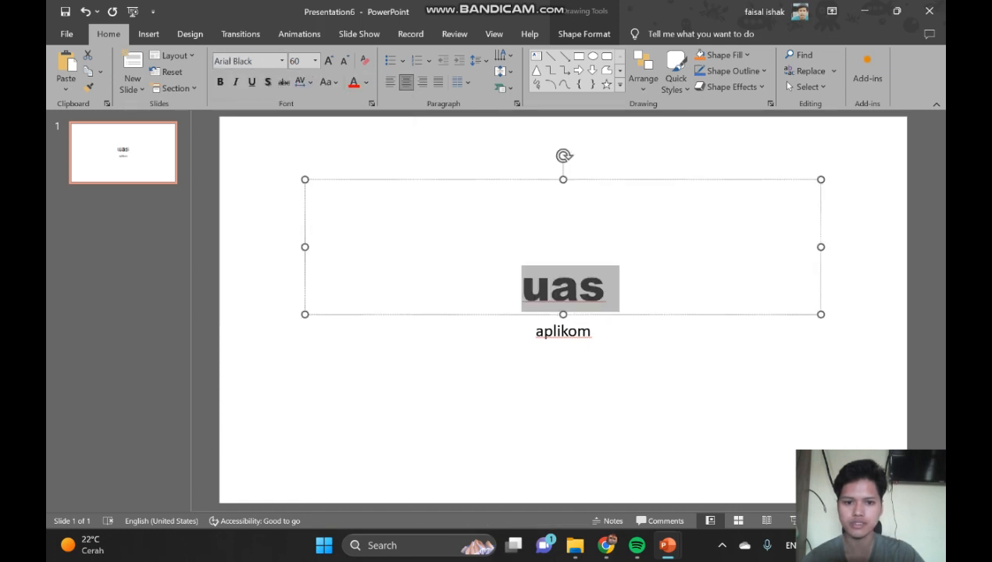
Step: Color the title text "uas" with a light blue shade from the theme colors
{"action": "left_click", "coordinate": [366, 82]}
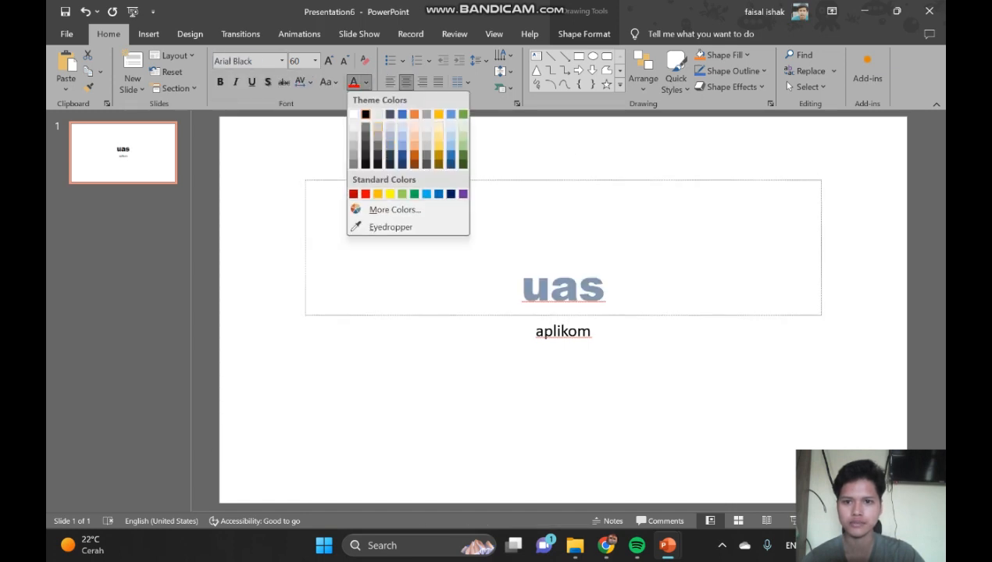
{"action": "left_click", "coordinate": [402, 138]}
{"action": "left_click", "coordinate": [522, 289]}
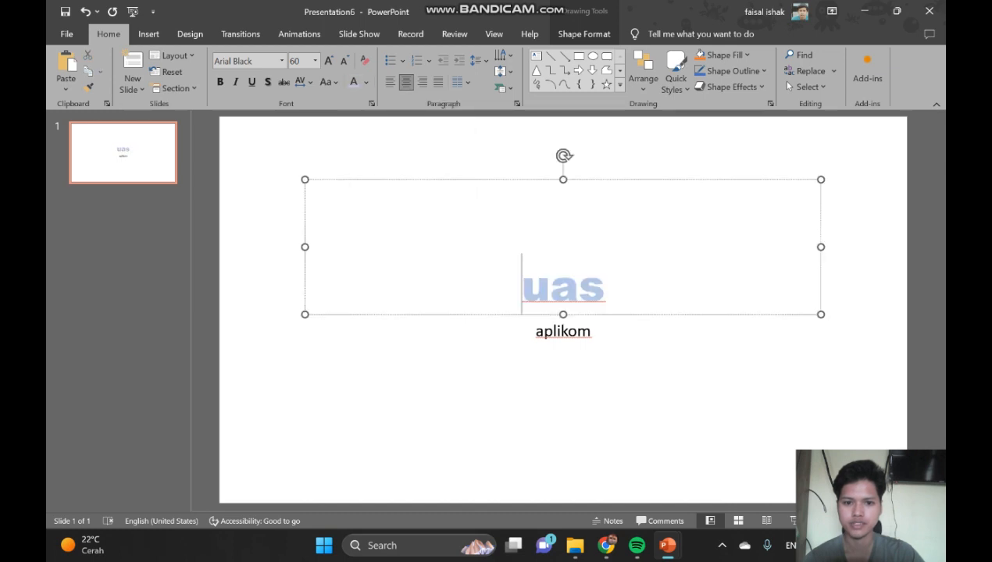
Step: Format the subtitle "aplikom" as bold and italic
{"action": "left_click", "coordinate": [563, 331]}
{"action": "left_click_drag", "start_coordinate": [591, 332], "coordinate": [535, 332]}
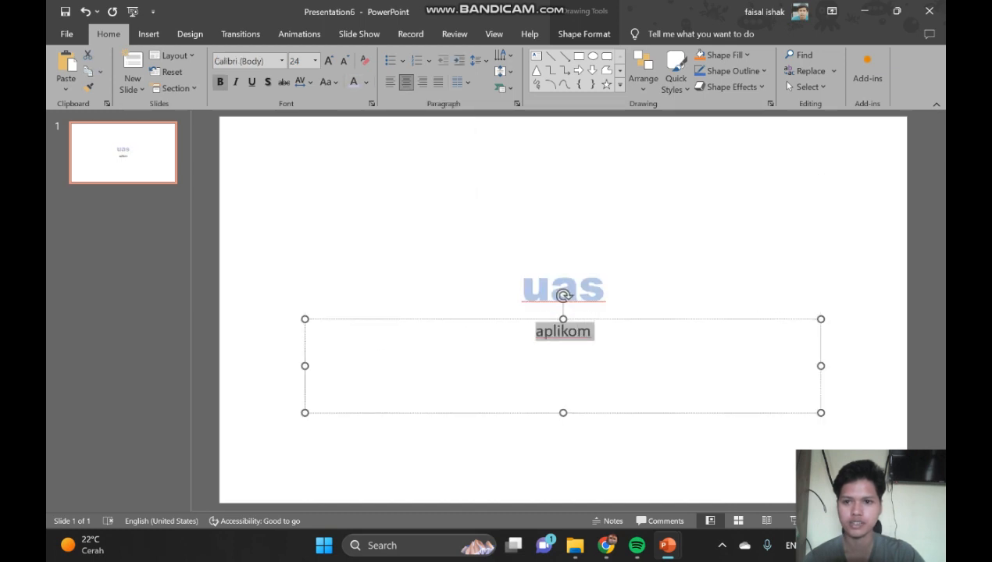
{"action": "left_click", "coordinate": [219, 82]}
{"action": "left_click", "coordinate": [236, 82]}
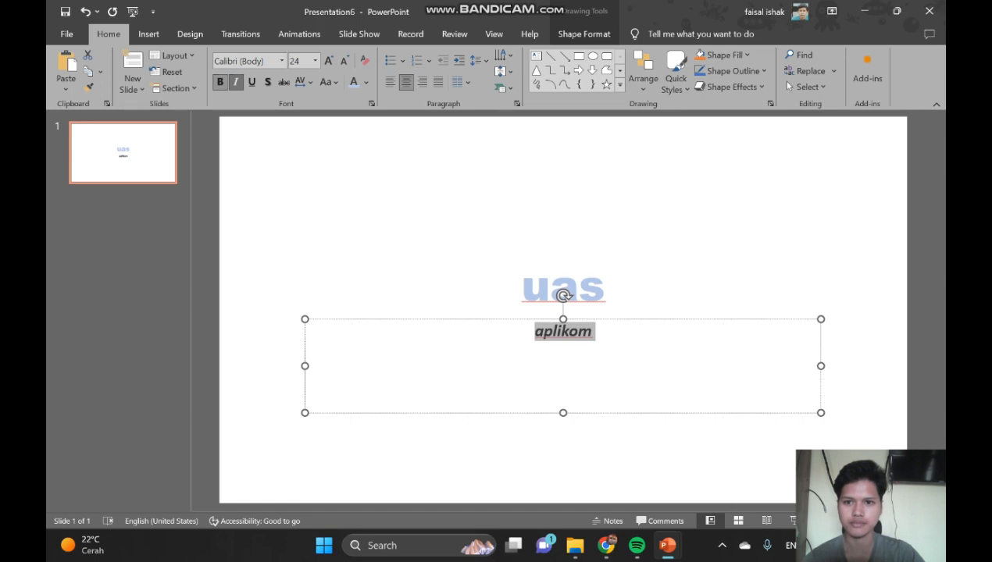
{"action": "left_click", "coordinate": [521, 289]}
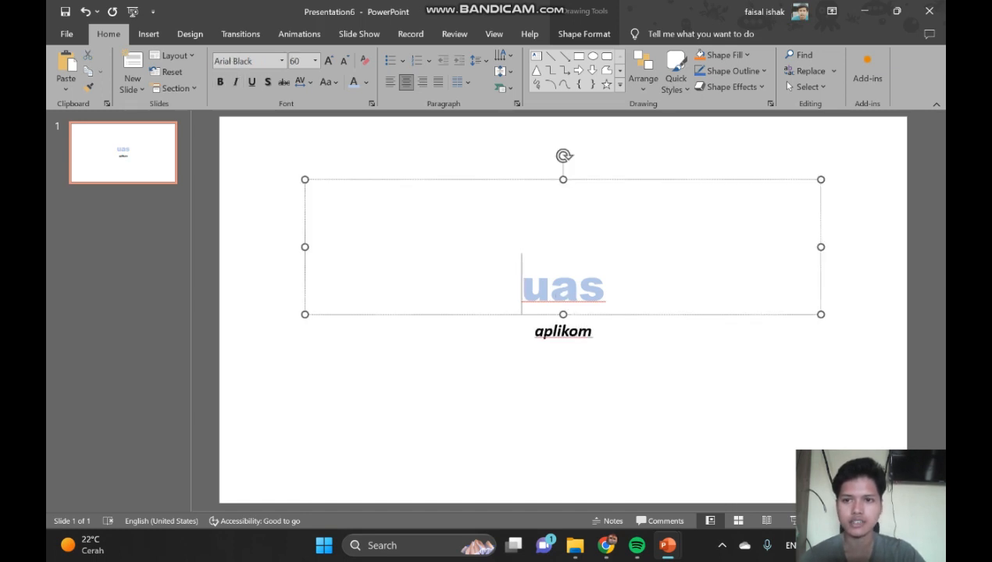
{"action": "left_click", "coordinate": [534, 331]}
{"action": "left_click", "coordinate": [521, 289]}
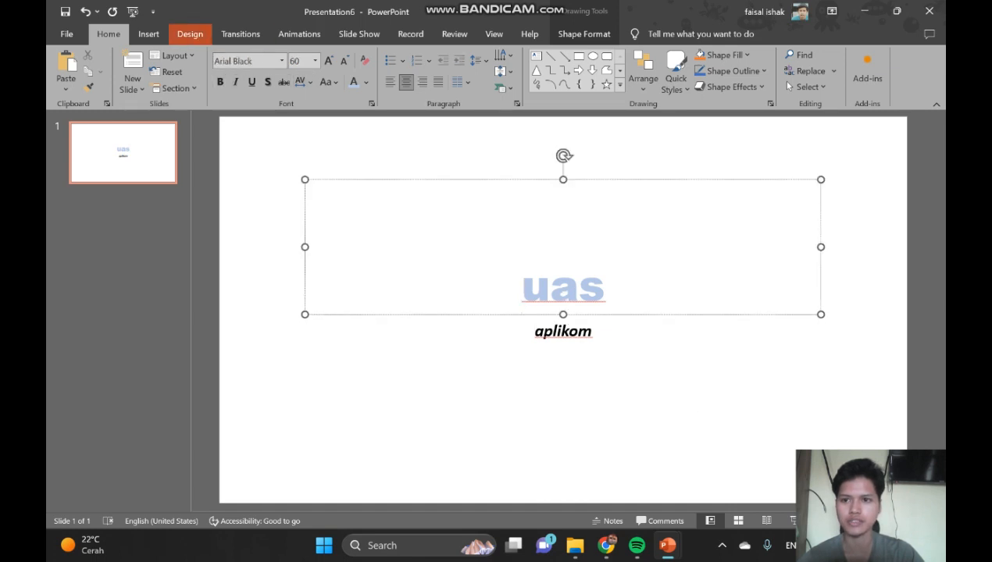
Step: Apply the design theme with a light wood background and a framed white paper card to the presentation
{"action": "left_click", "coordinate": [190, 34]}
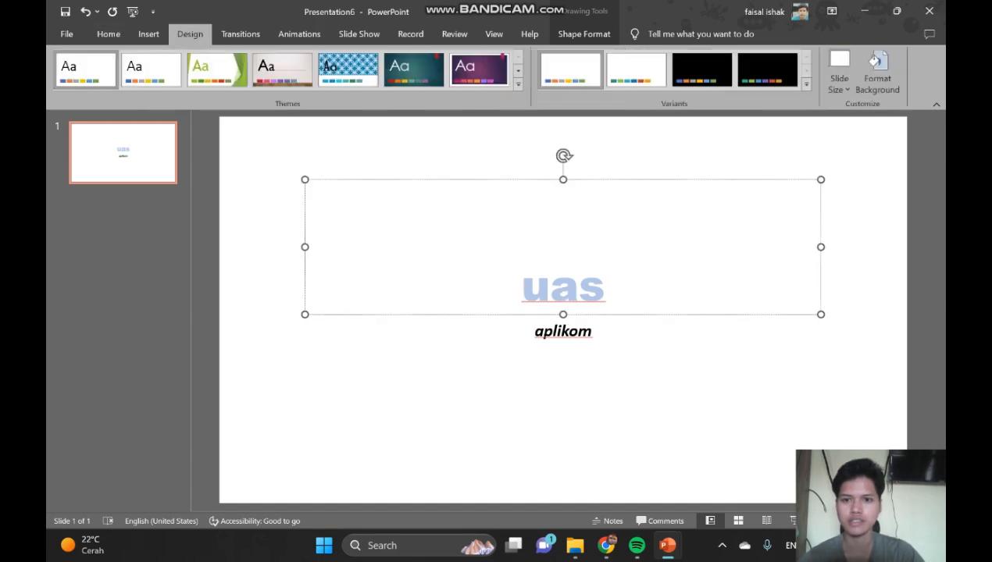
{"action": "left_click", "coordinate": [517, 82]}
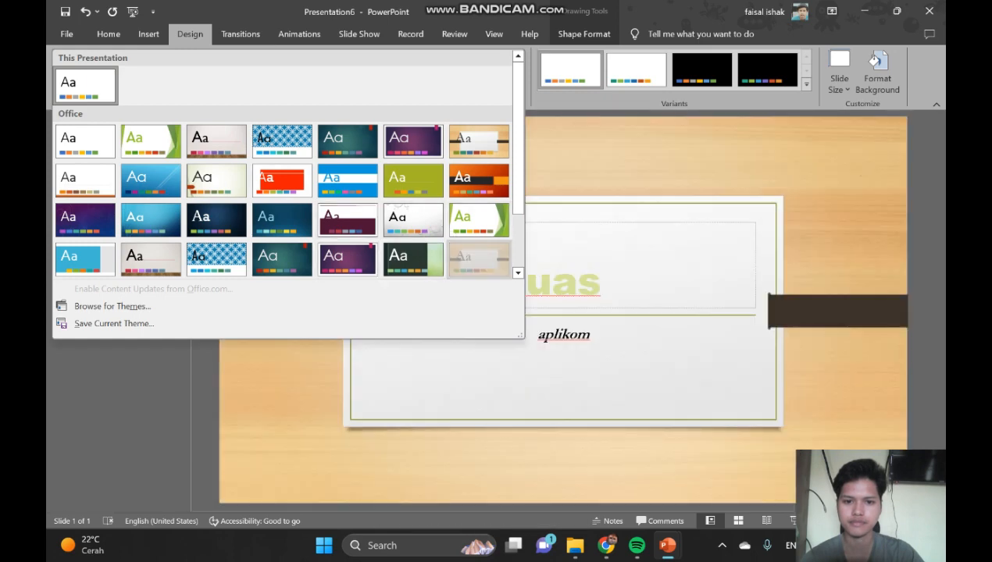
{"action": "left_click", "coordinate": [479, 260]}
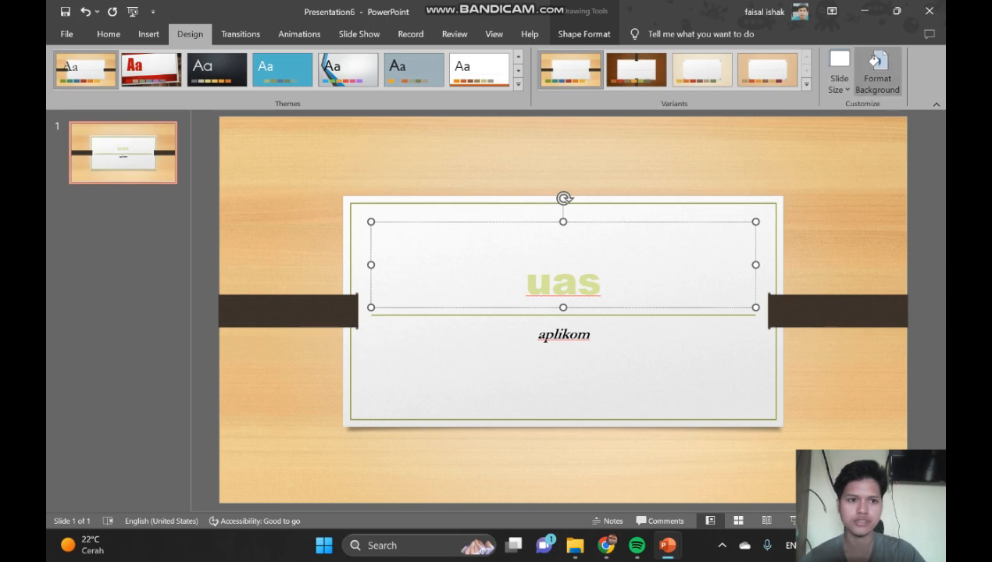